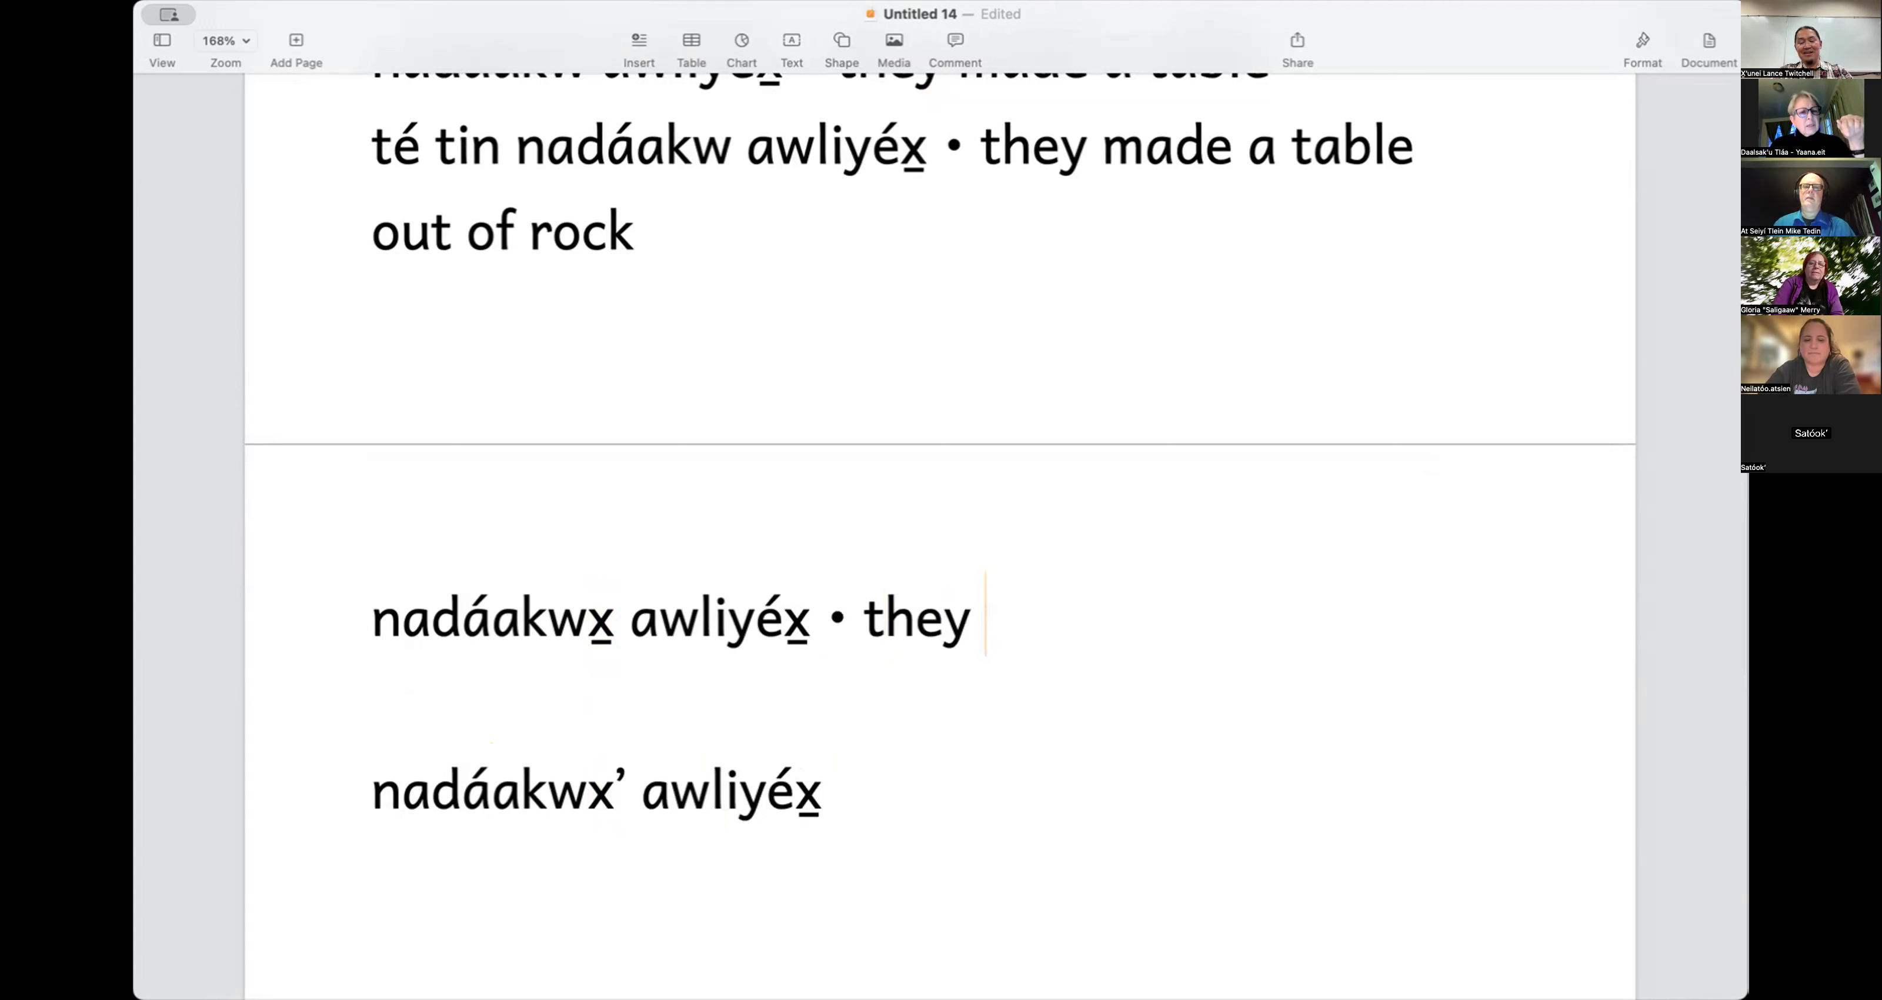
Step: Complete the translation of "nadáakwx̲ awliyéx̲" so it reads "they used it as a table; they made it into a table"
{"action": "type", "text": "used it "}
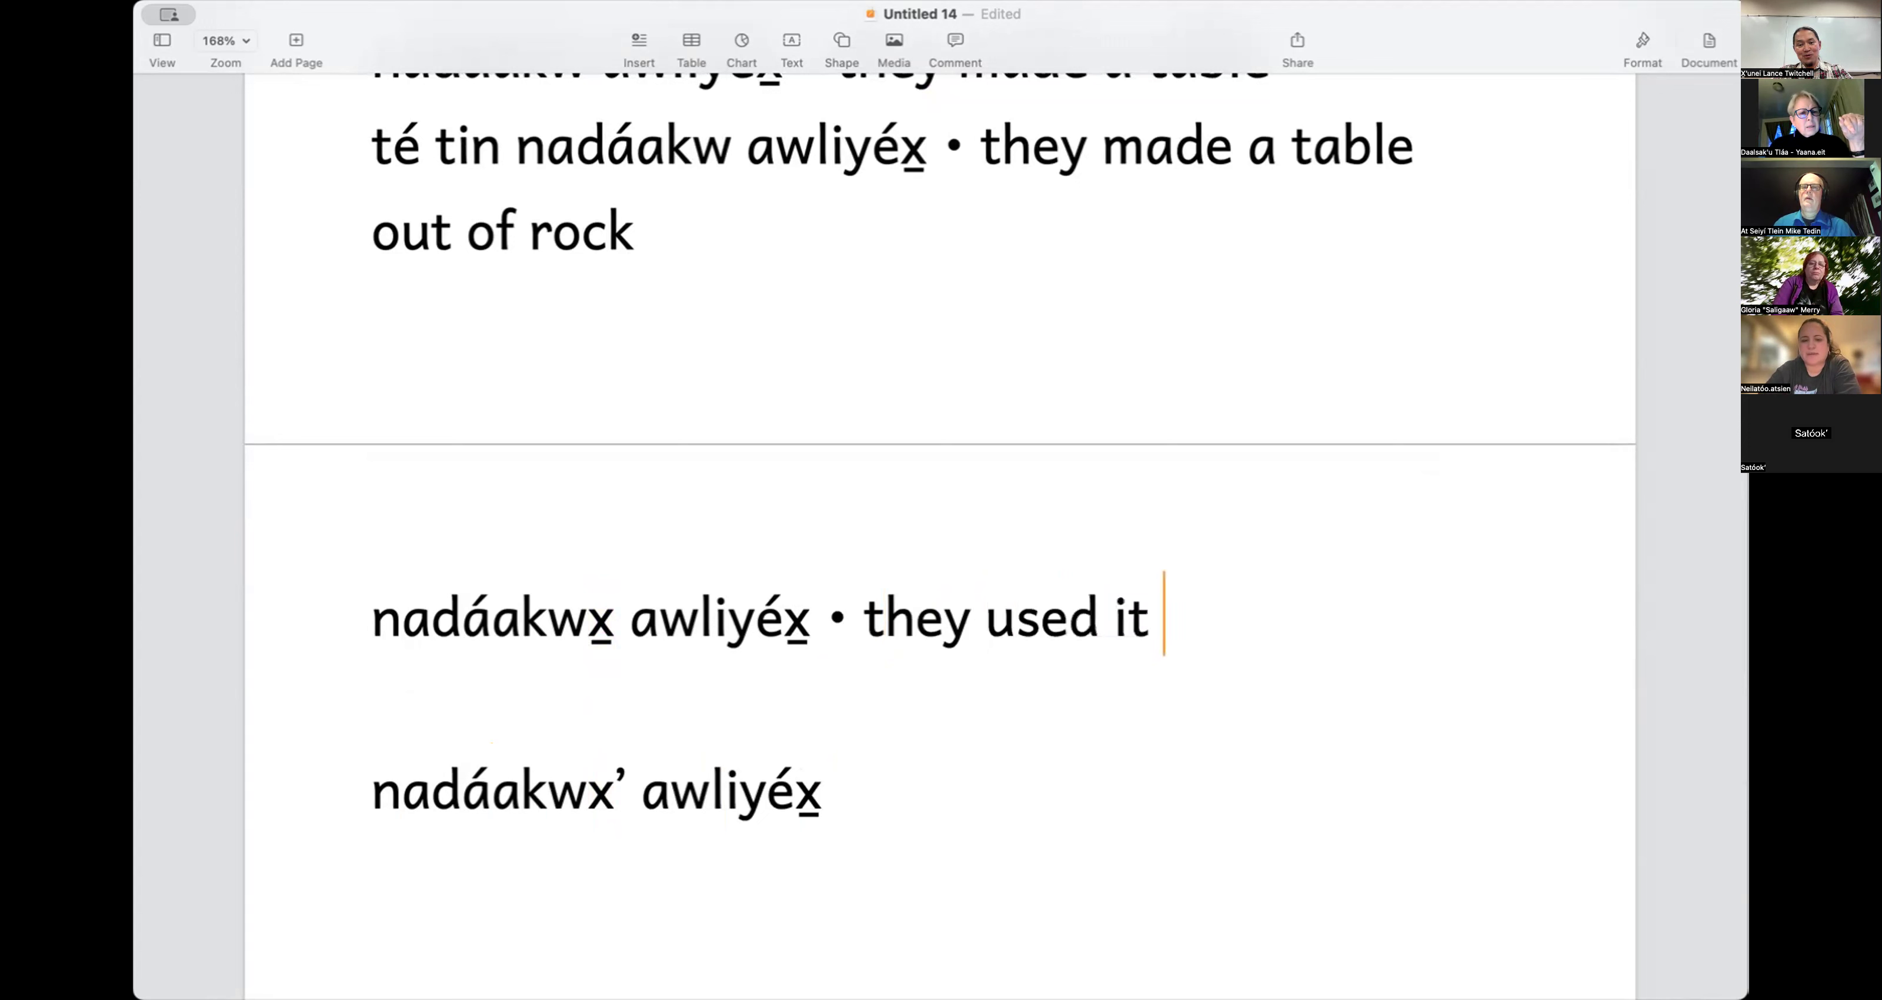
{"action": "type", "text": "as a b"}
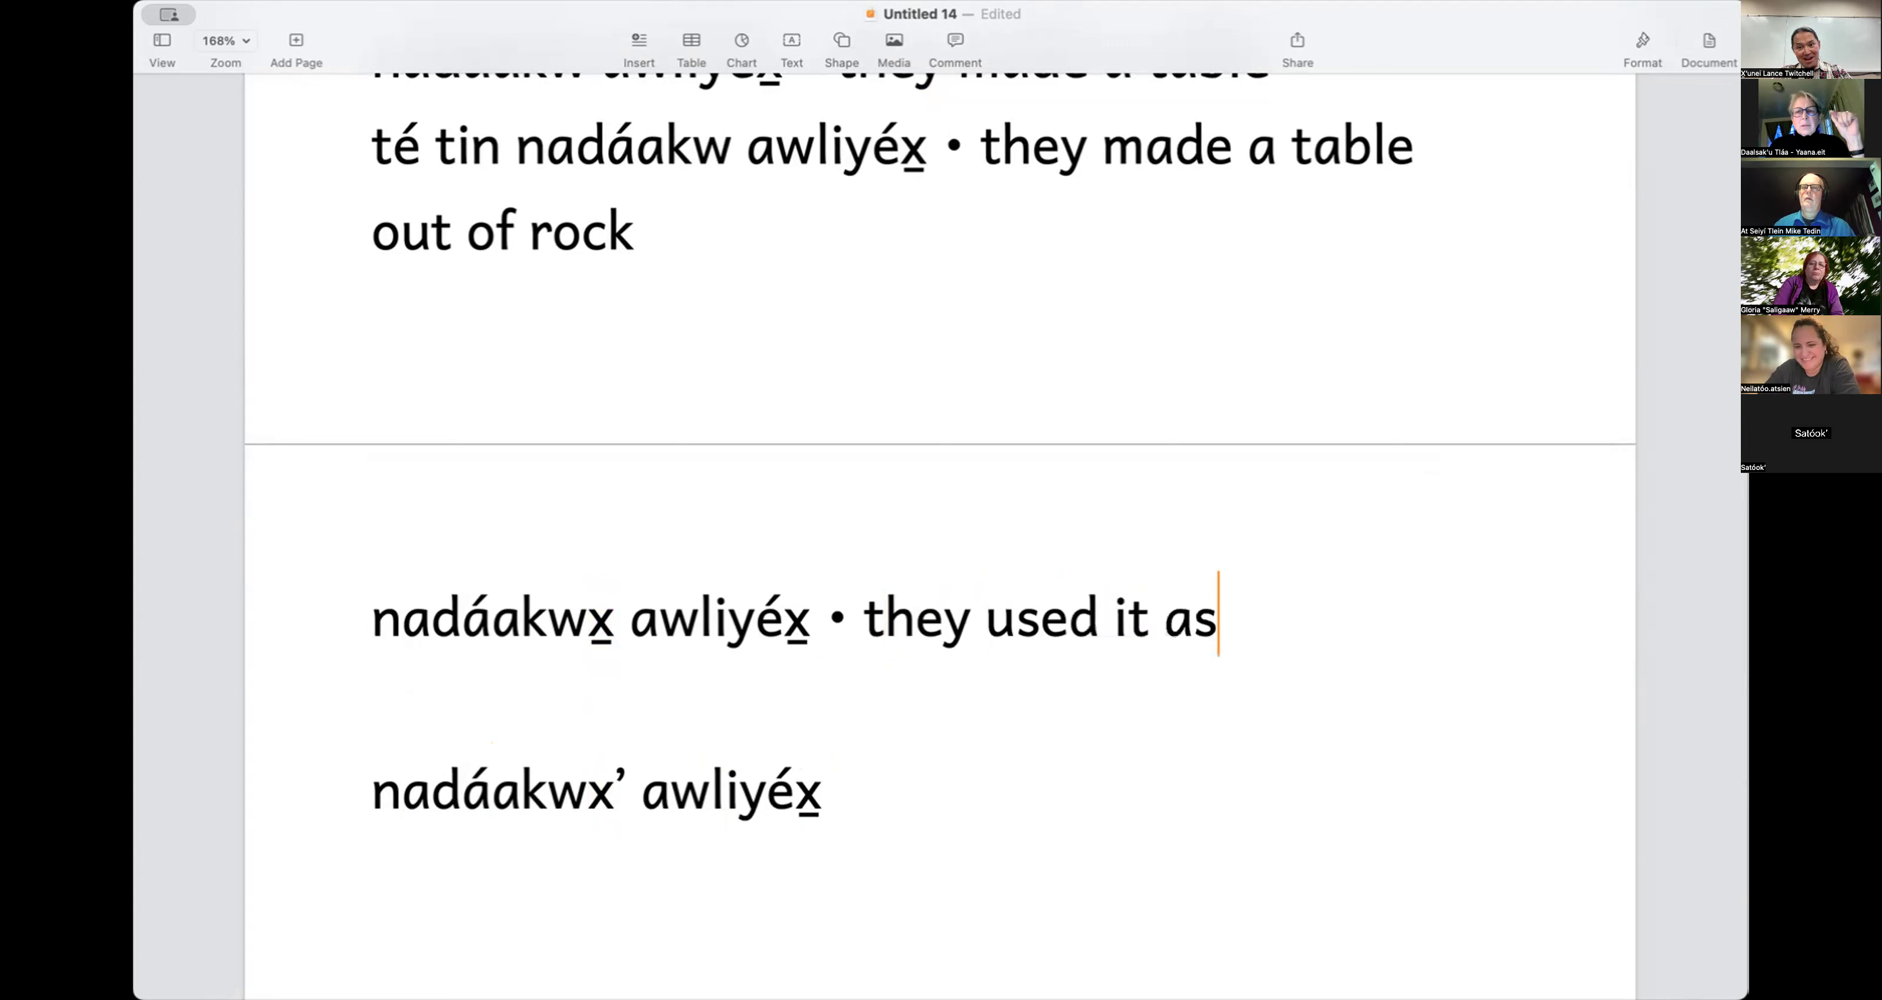
{"action": "key", "text": "BackSpace"}
{"action": "key", "text": "BackSpace"}
{"action": "type", "text": "t"}
{"action": "key", "text": "BackSpace"}
{"action": "type", "text": "tab"}
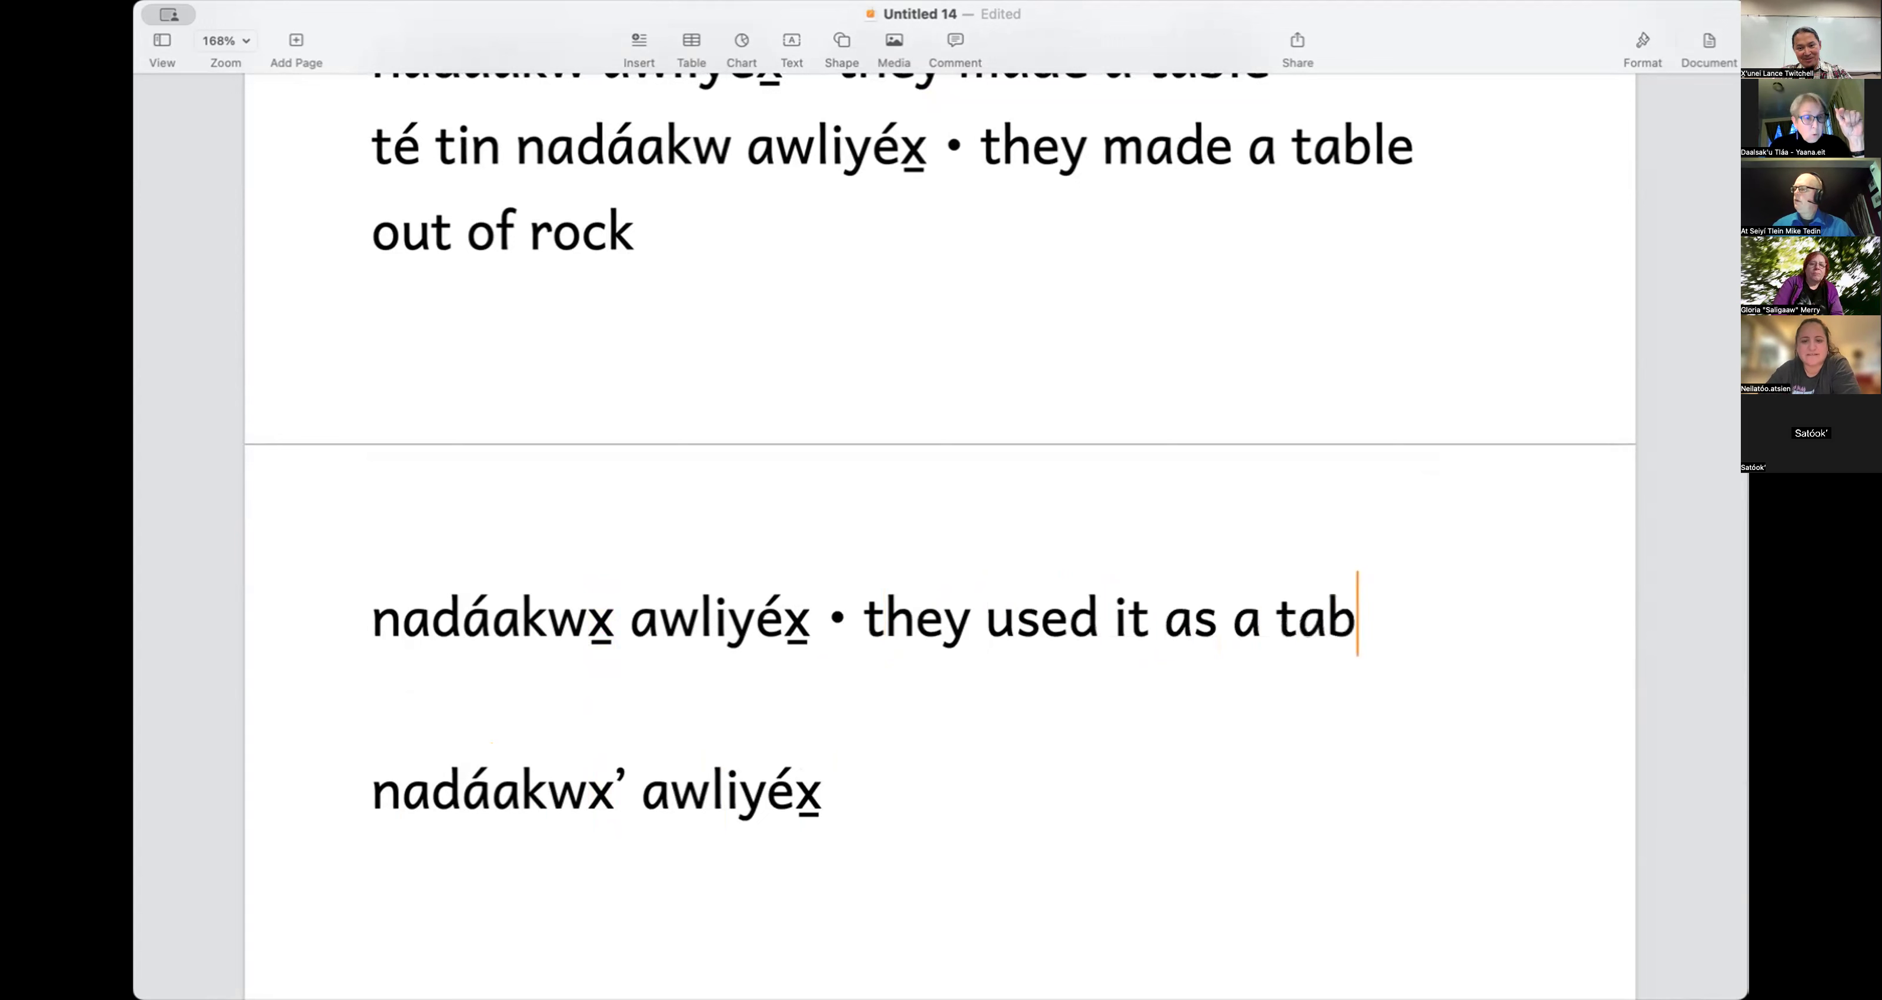
{"action": "type", "text": "le; they made "}
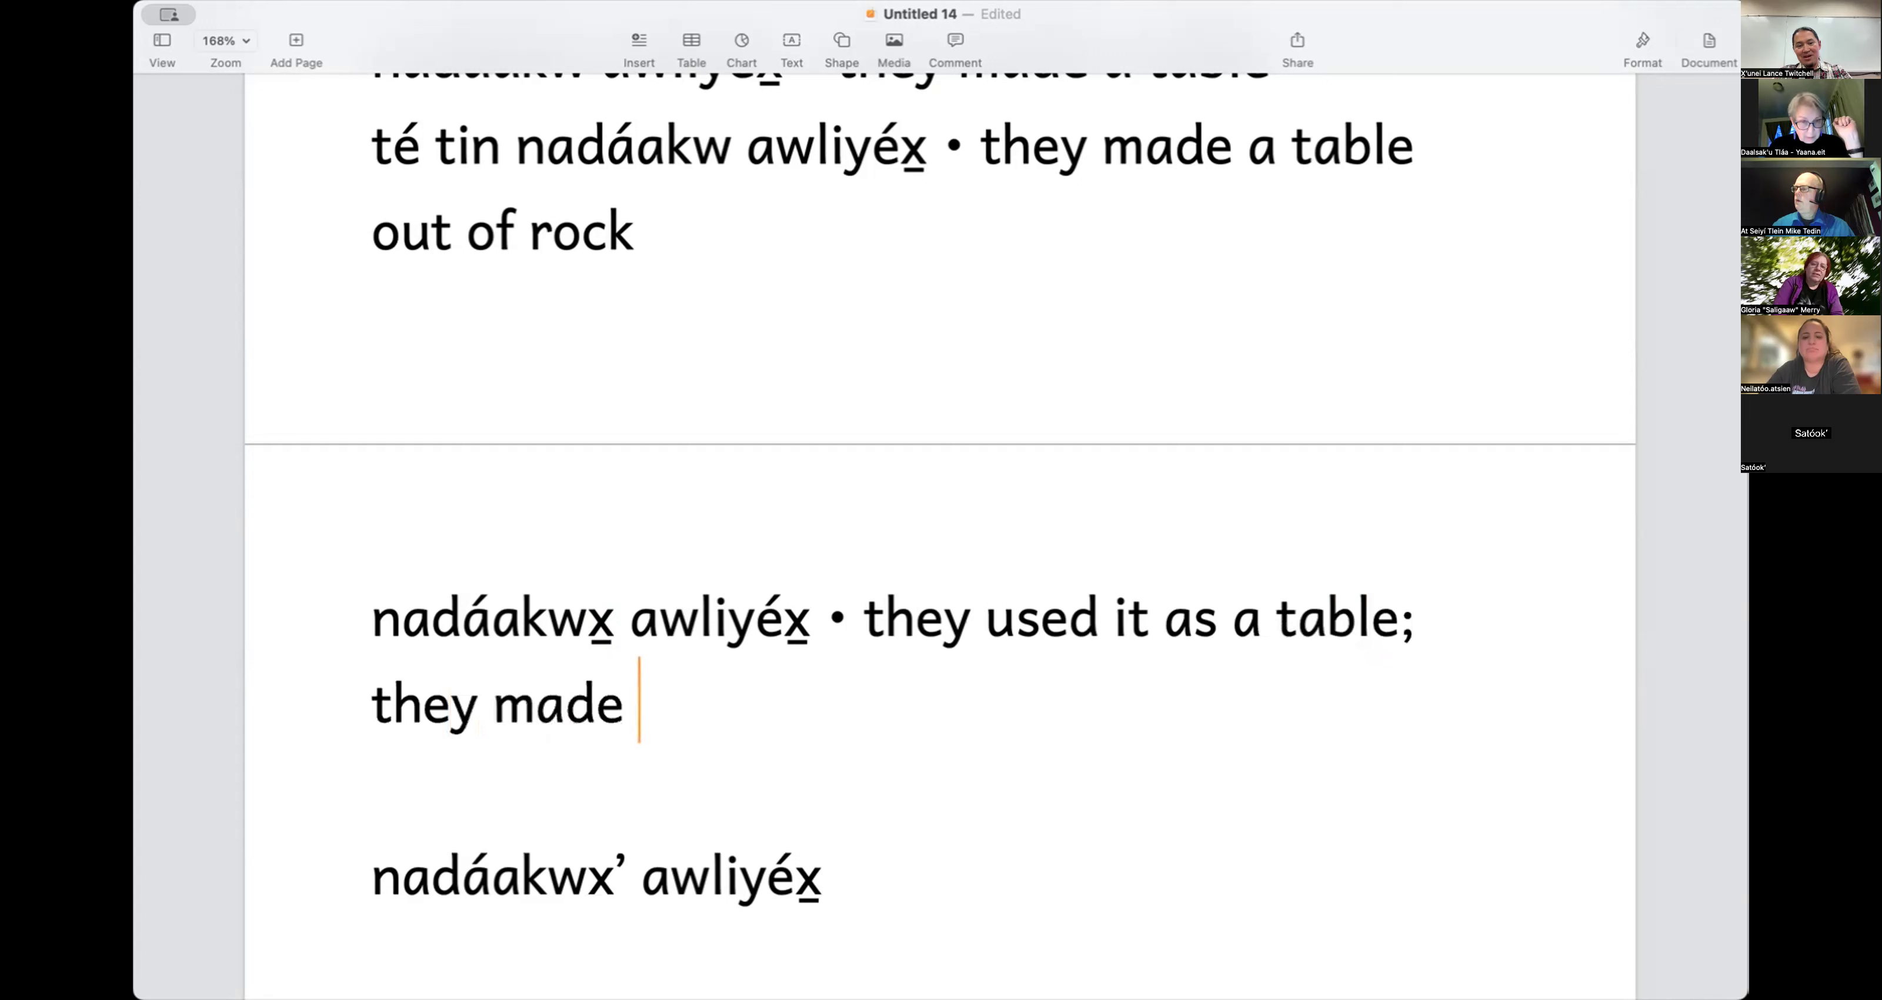
{"action": "type", "text": "it into a table"}
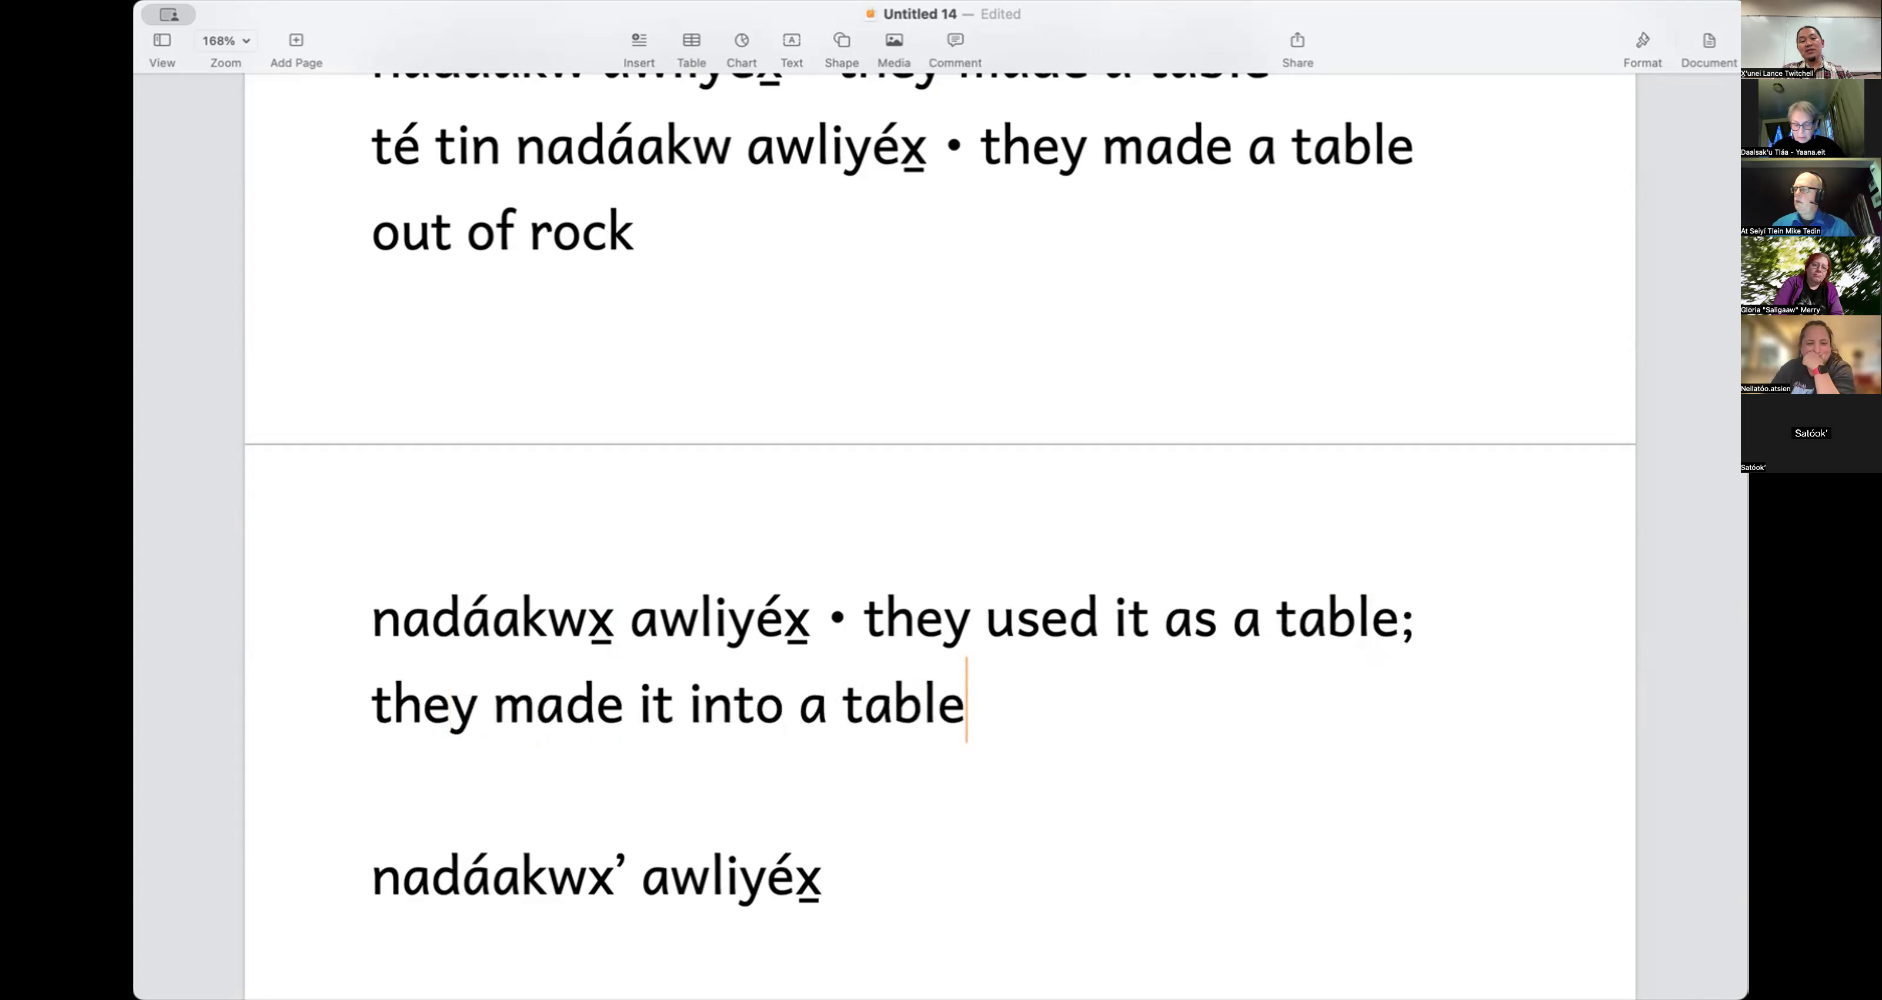
Step: Add an example below, after a blank line: "té áwé nadáakwx̲ awliyéx̲ • they used a rock for a table"
{"action": "key", "text": "Return"}
{"action": "key", "text": "Return"}
{"action": "type", "text": "té áwé "}
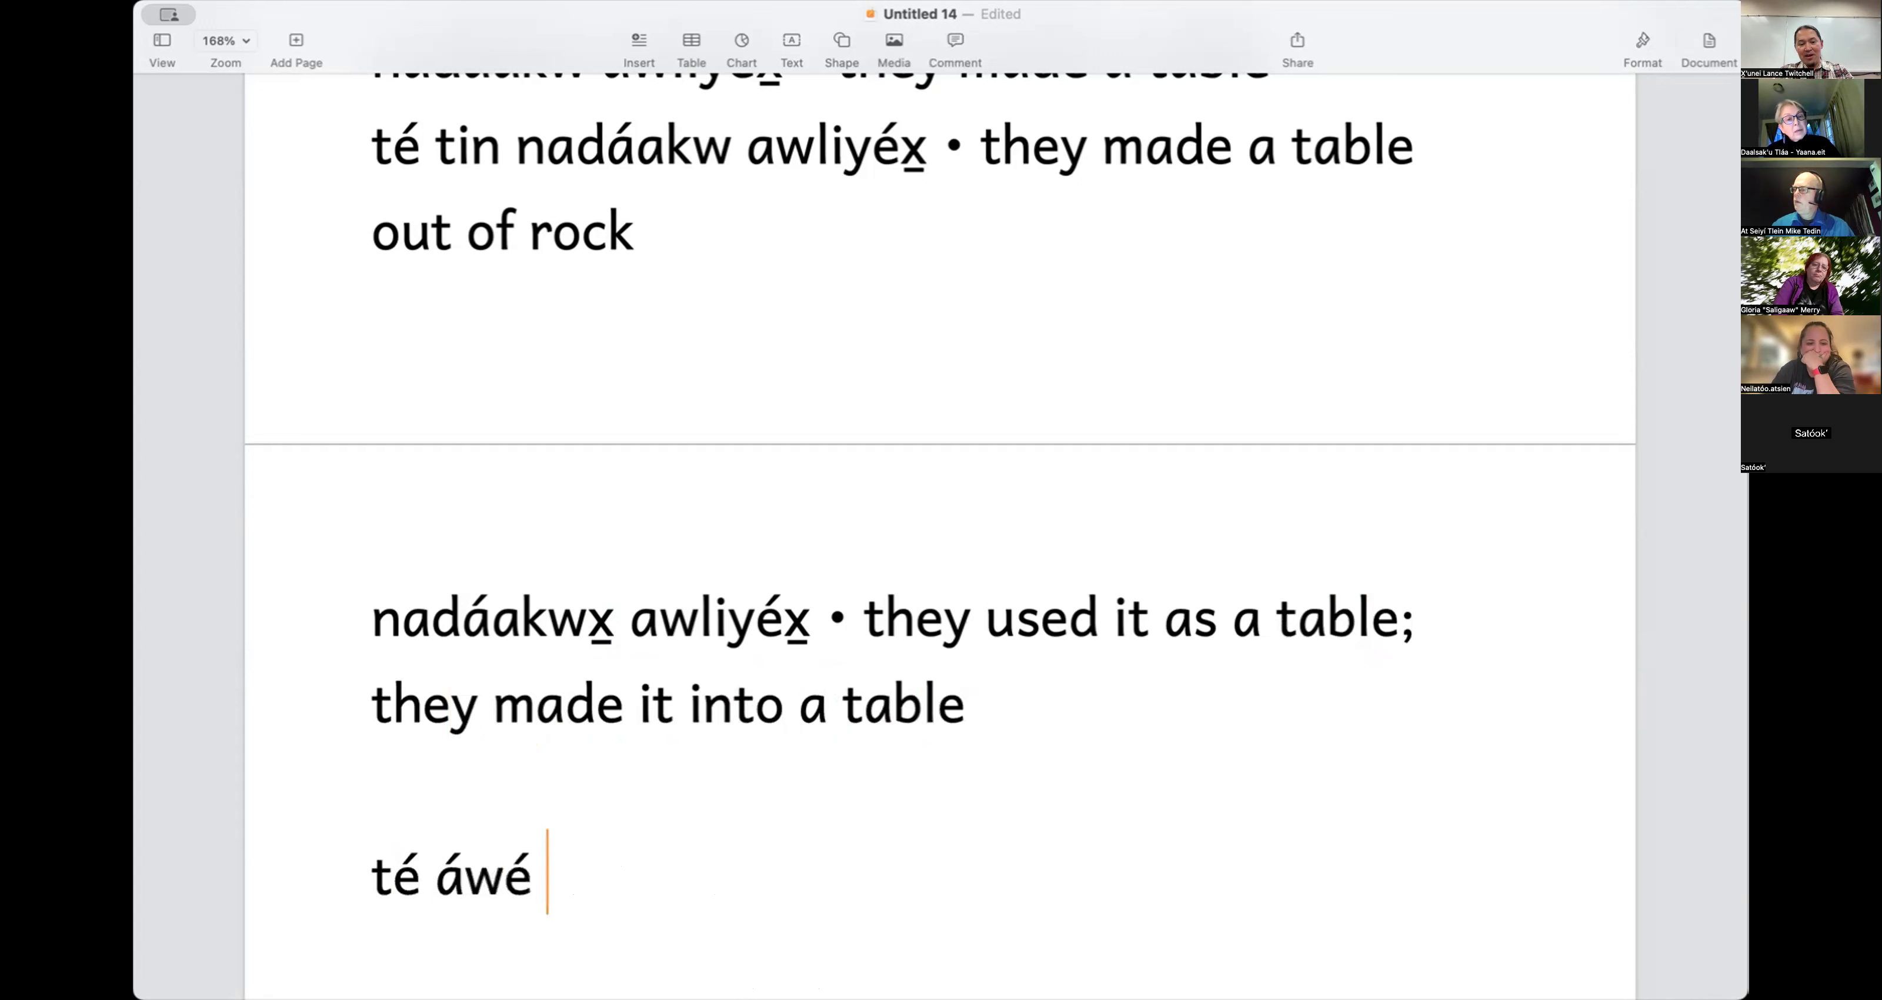
{"action": "type", "text": "nadáakwx̲ "}
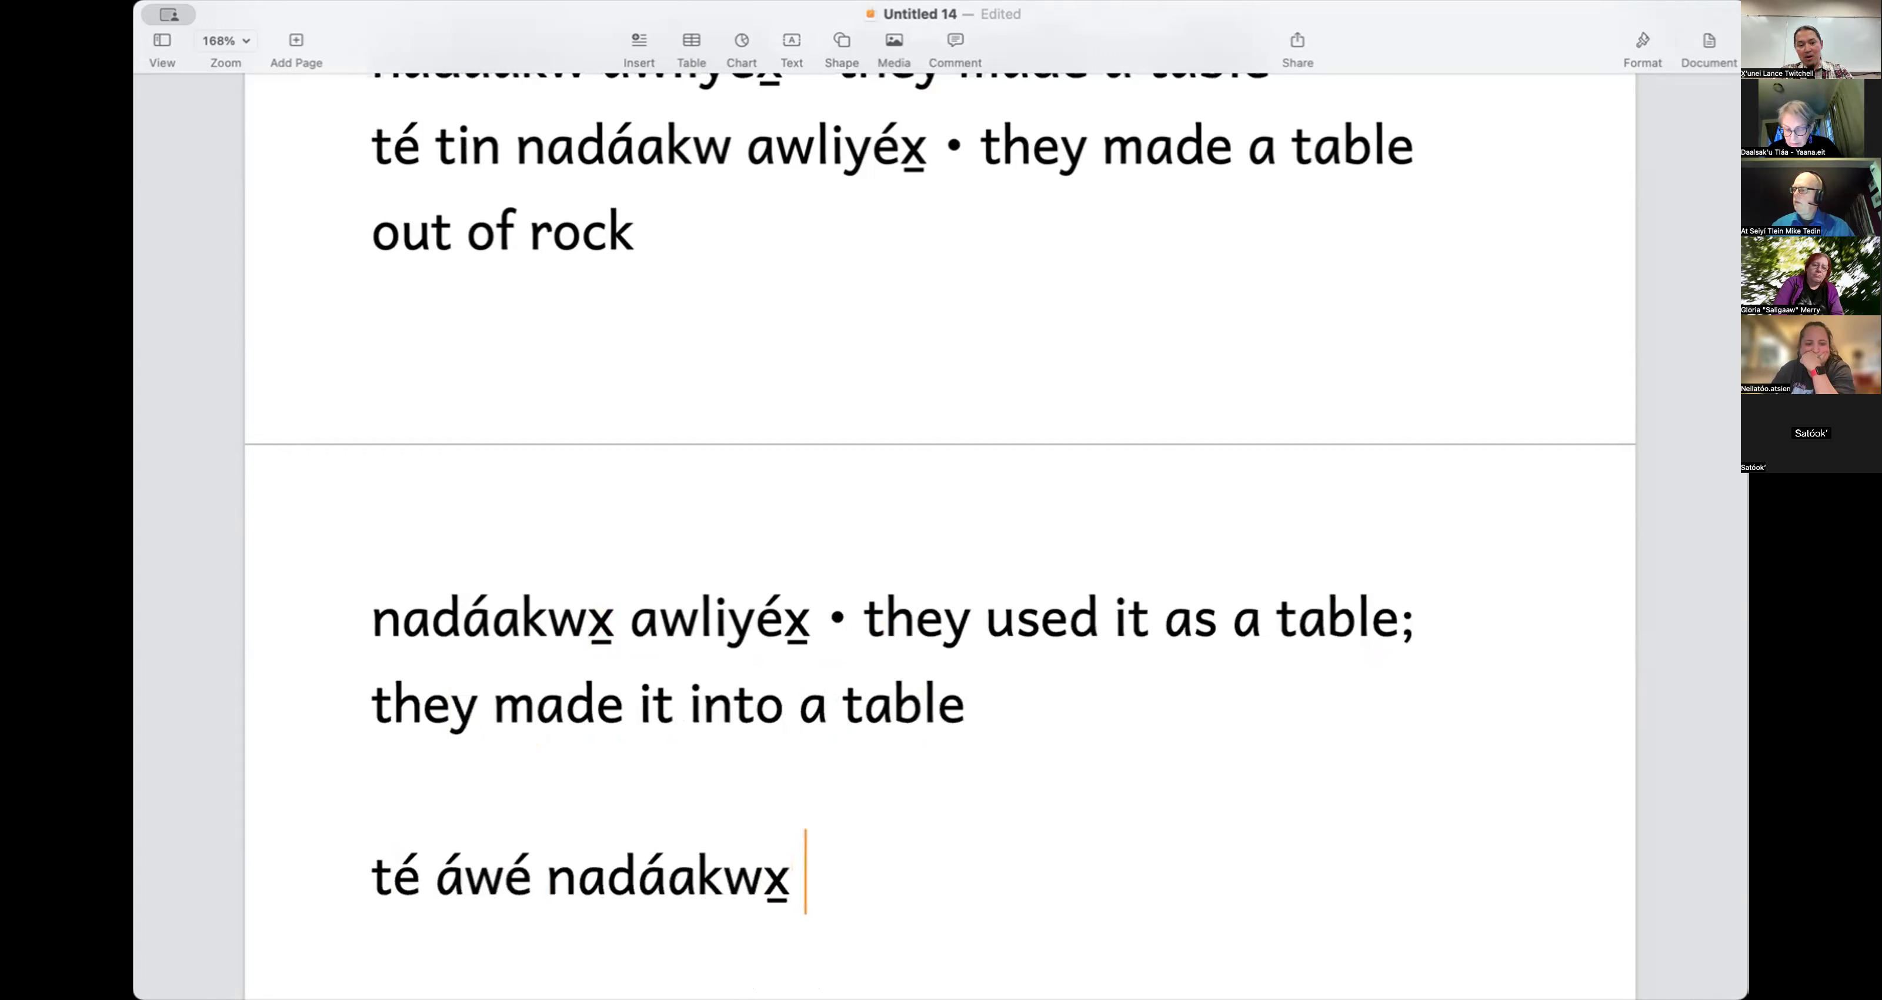
{"action": "type", "text": "awliyéx̲ "}
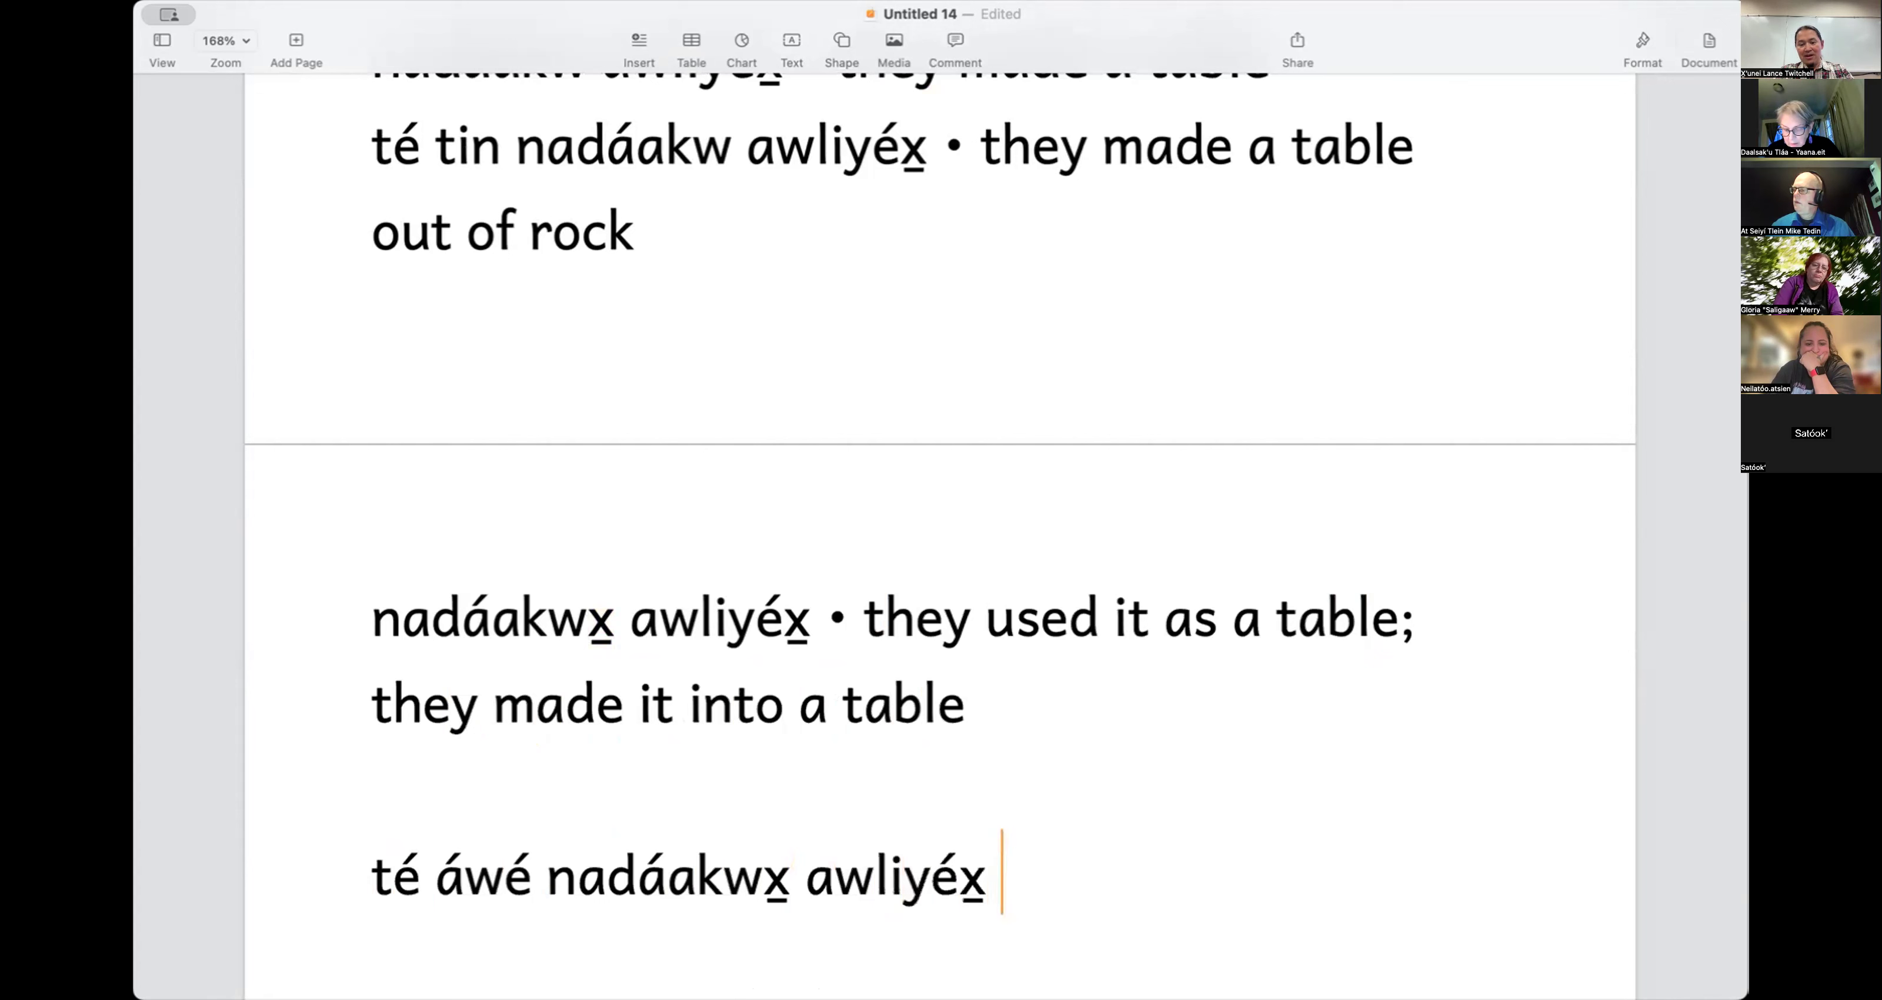
{"action": "type", "text": "• t"}
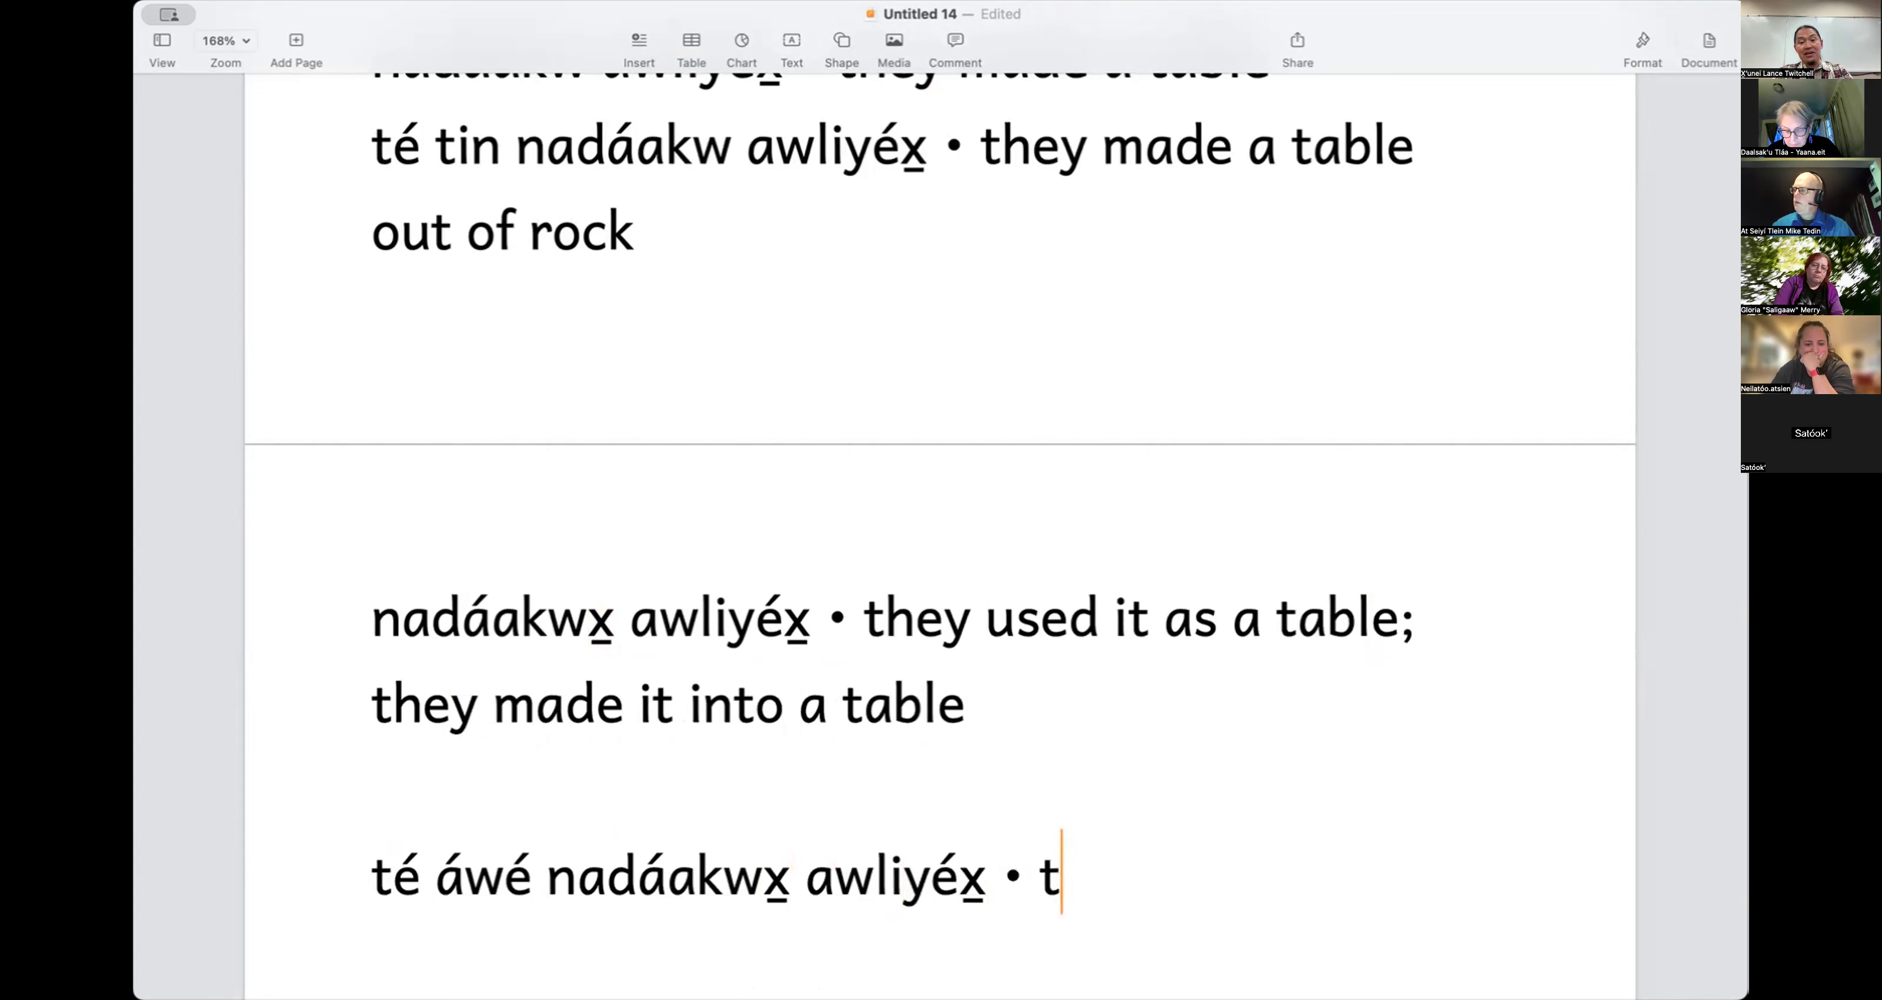
{"action": "type", "text": "hey used a rock for a table"}
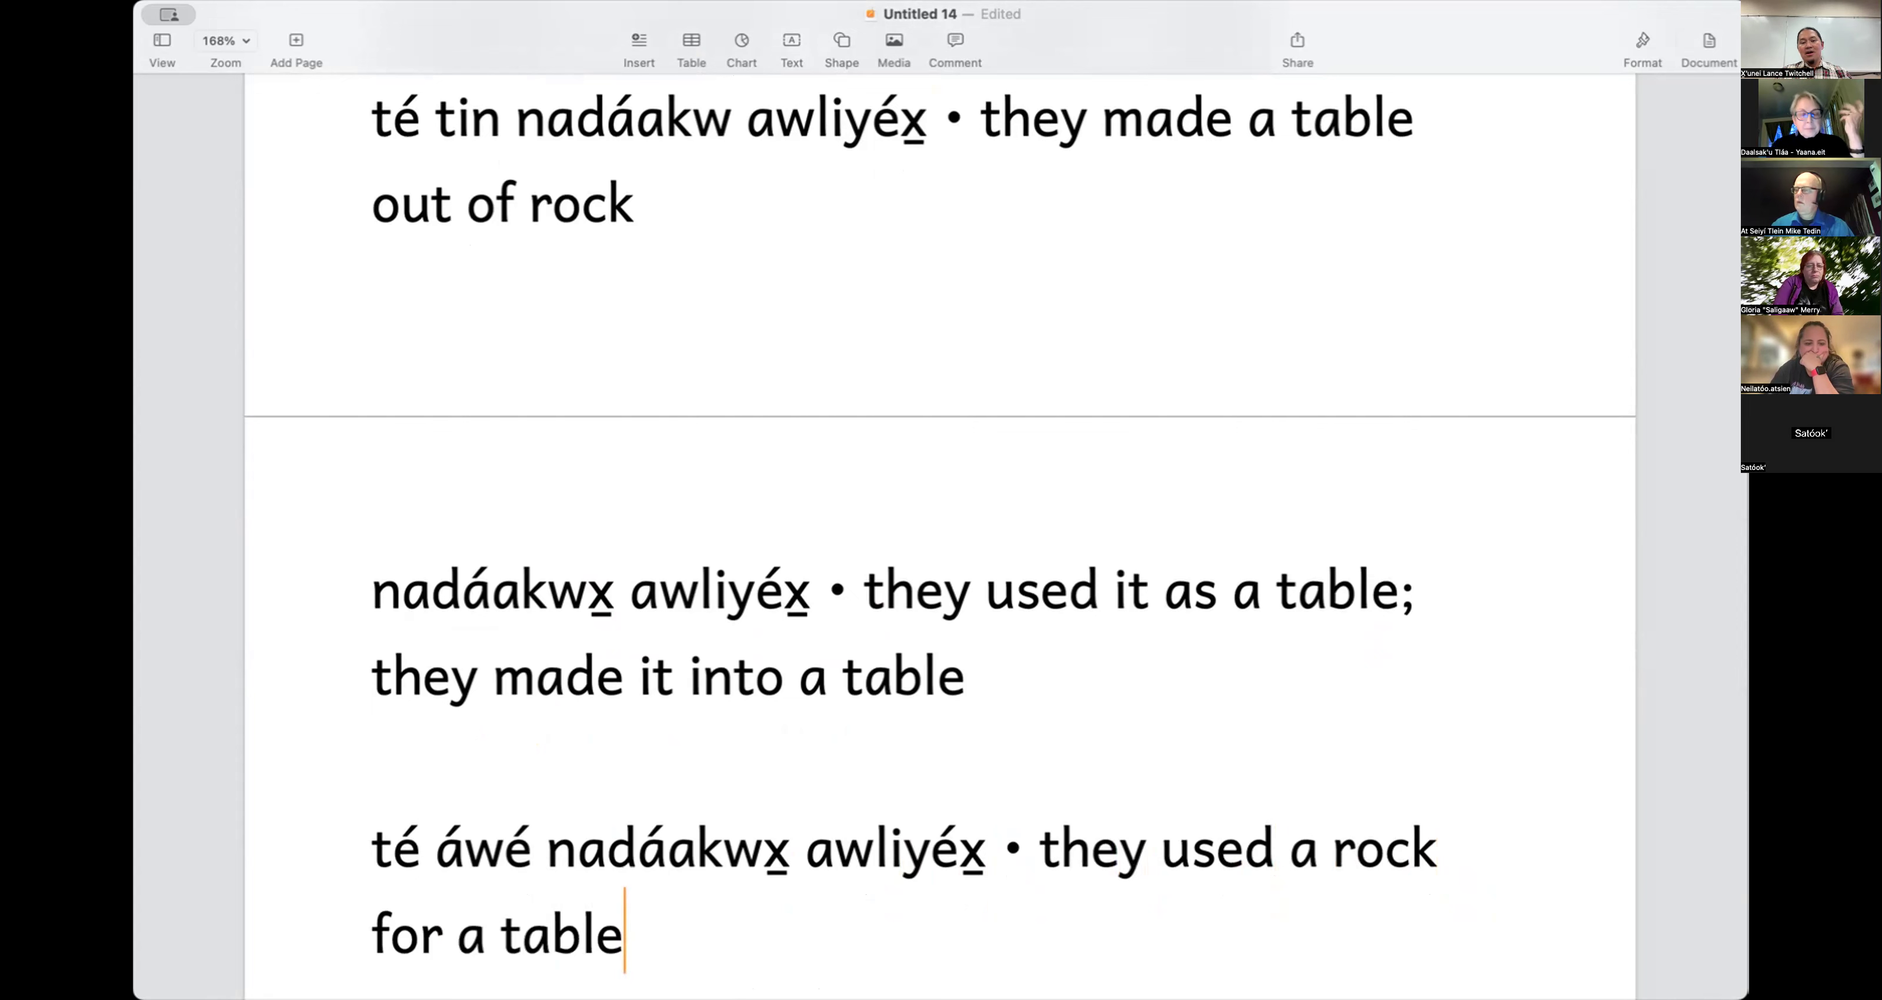
Step: Add another example after a blank line: "du yádix̲ awliyéx̲ • they adopted them as their own child"
{"action": "scroll", "coordinate": [939, 533], "scroll_direction": "down", "scroll_amount": 3}
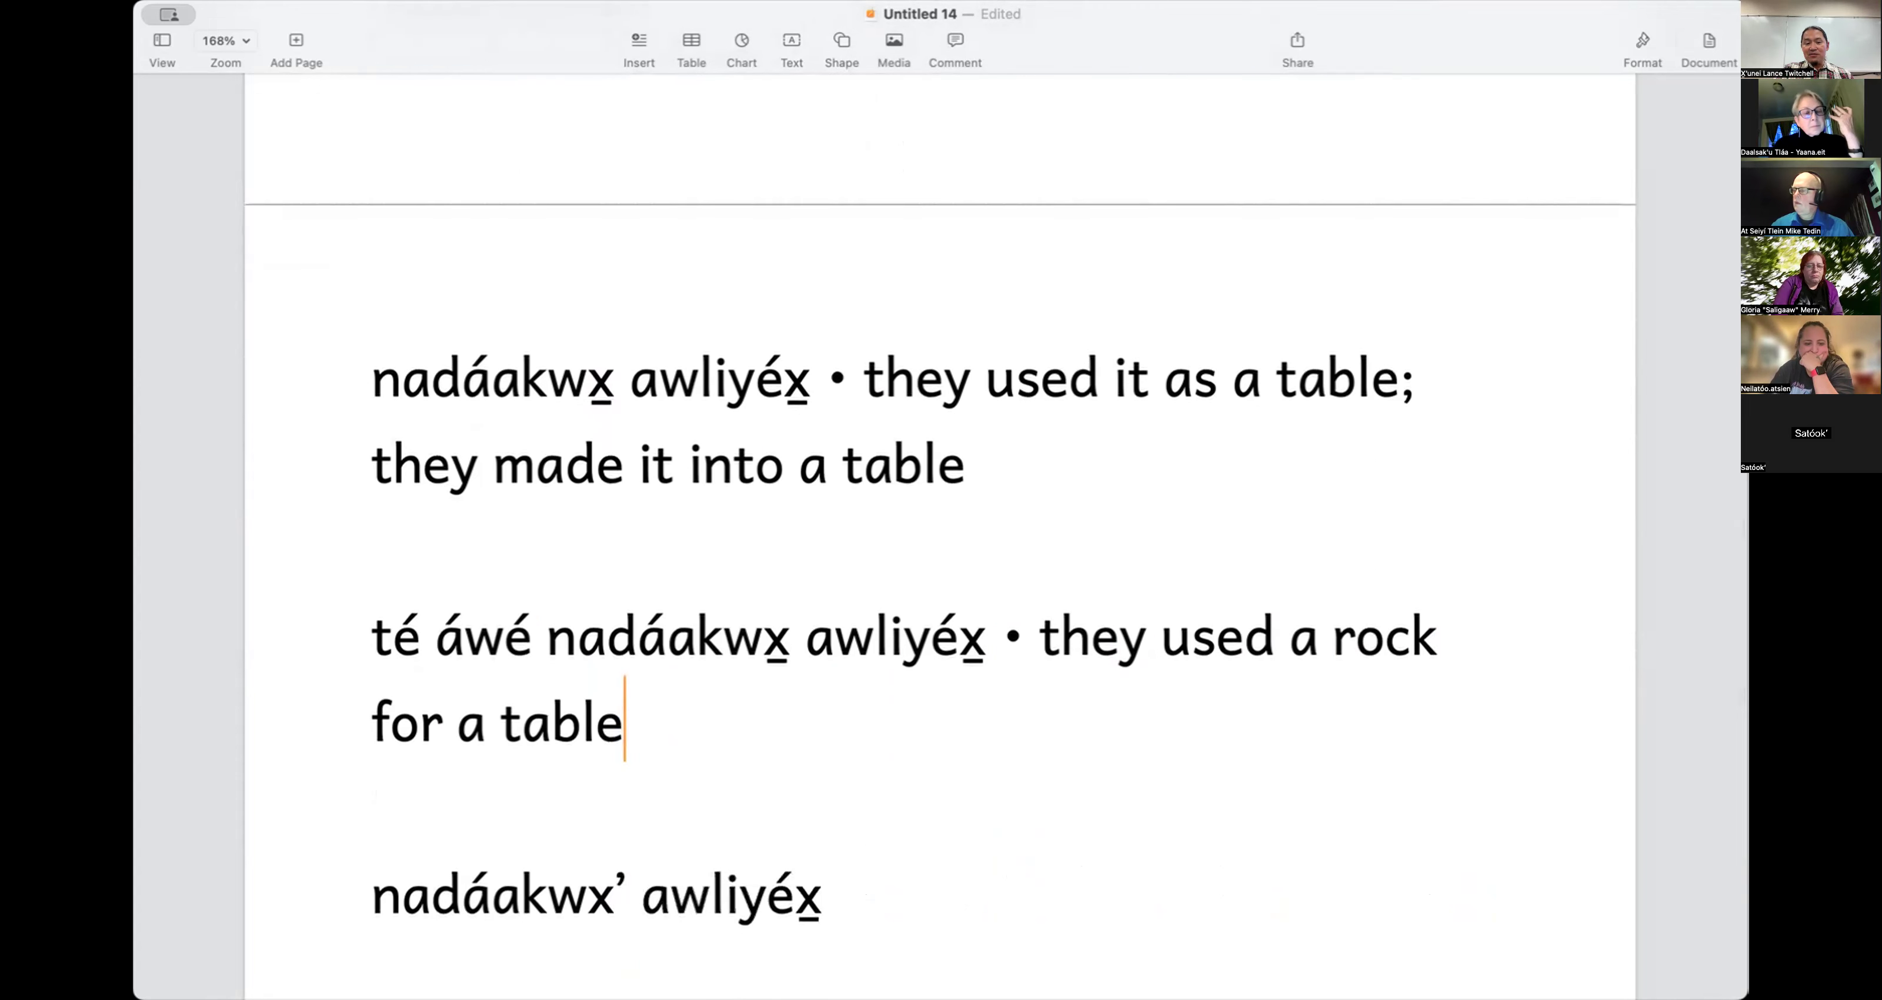
{"action": "key", "text": "Return"}
{"action": "key", "text": "Return"}
{"action": "scroll", "coordinate": [939, 533], "scroll_direction": "down", "scroll_amount": 3}
{"action": "type", "text": "du "}
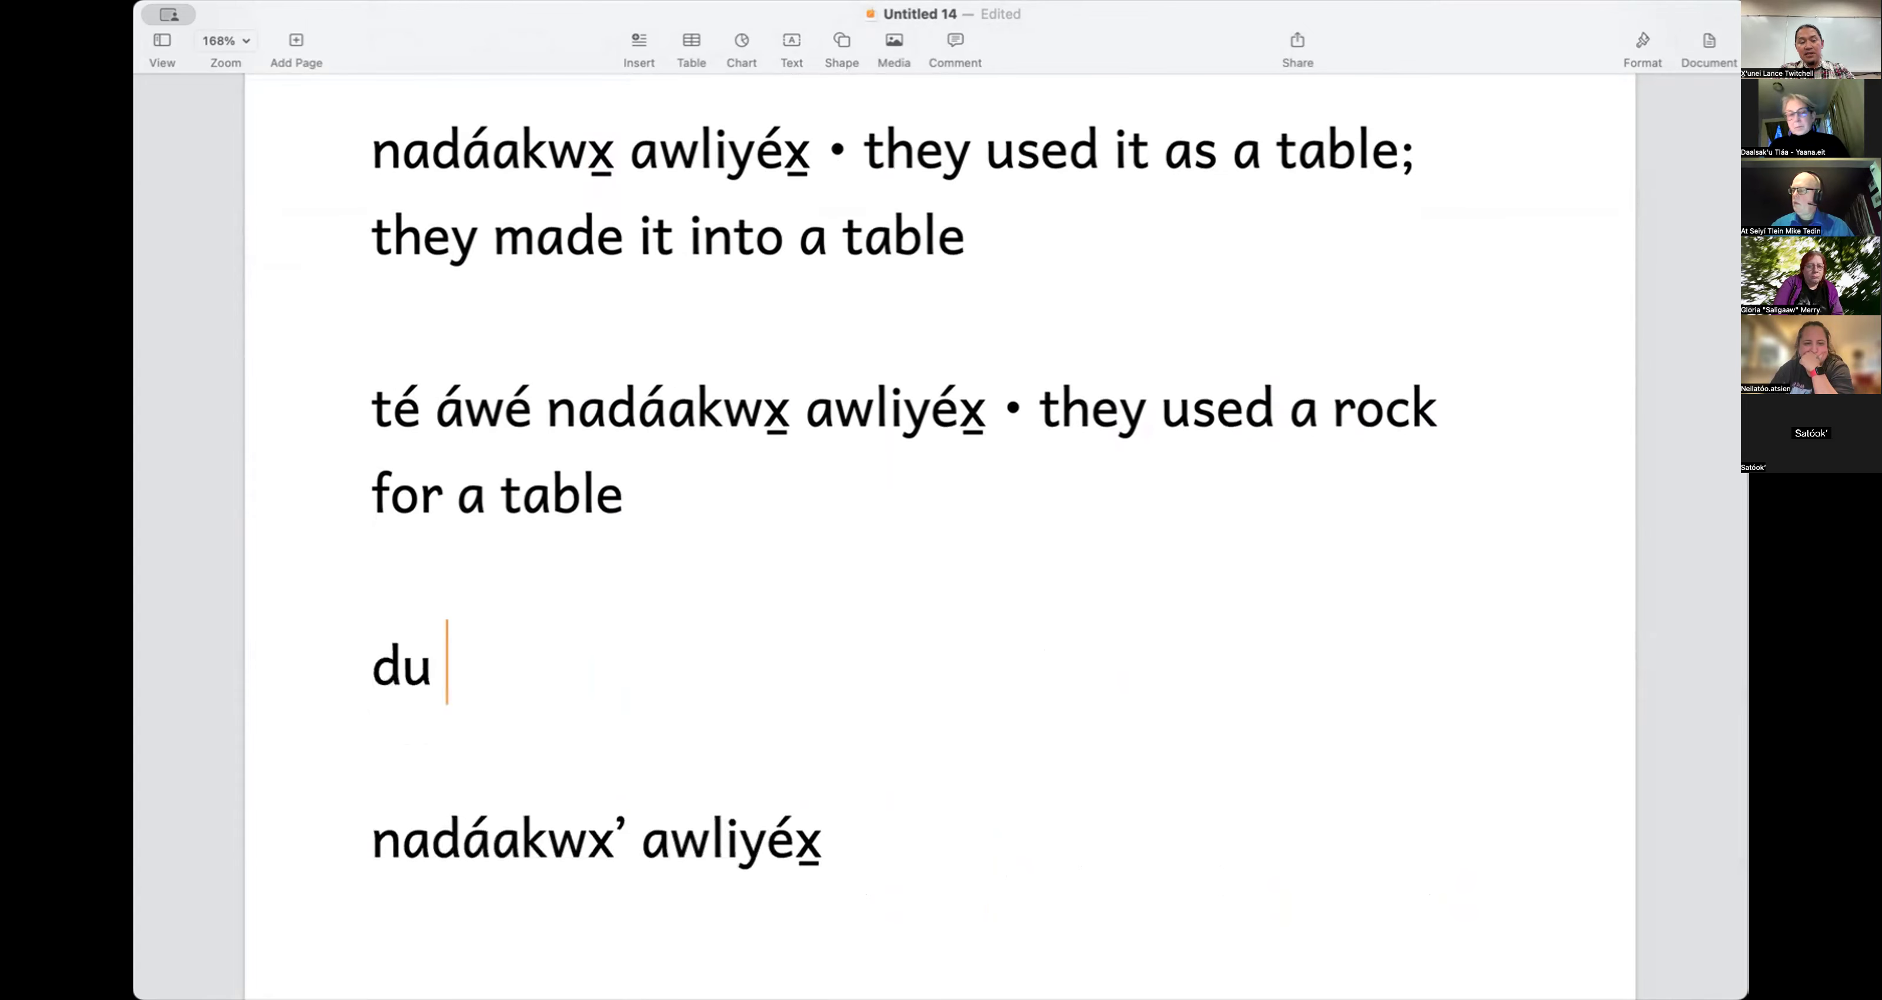
{"action": "type", "text": "yádix̲ aw"}
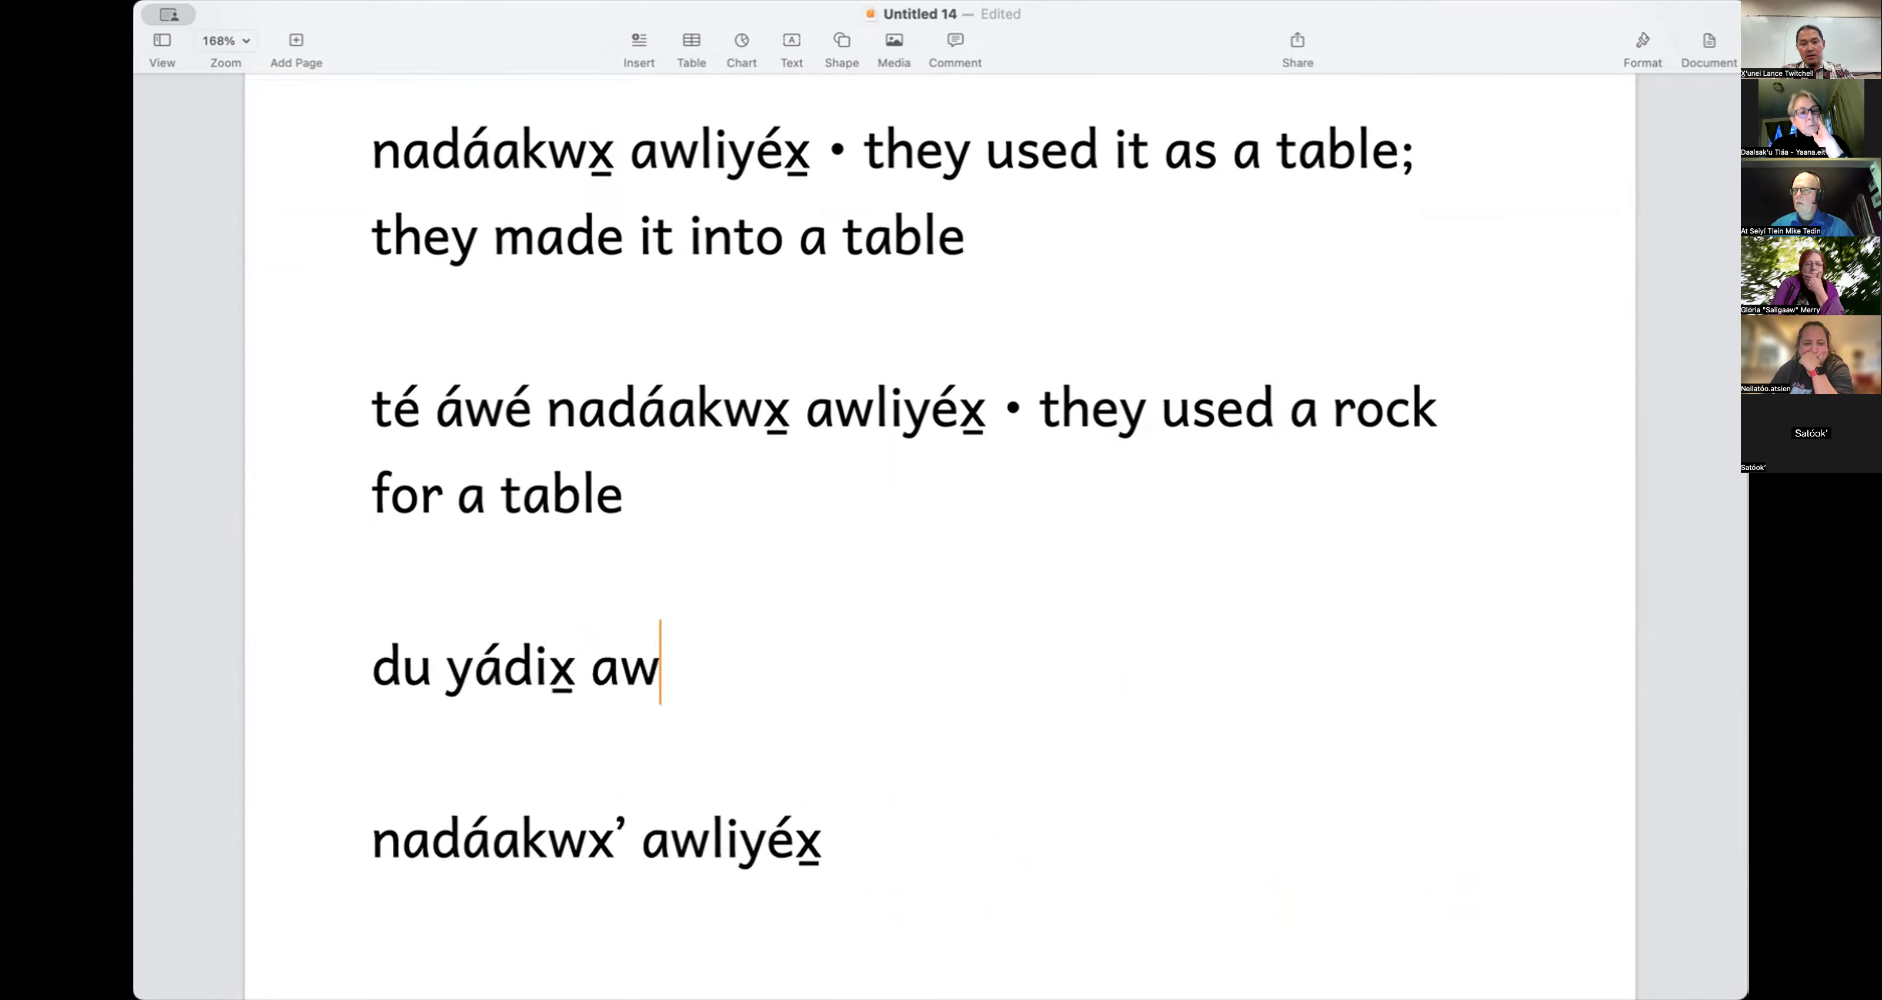
{"action": "type", "text": "liyéx̲ •"}
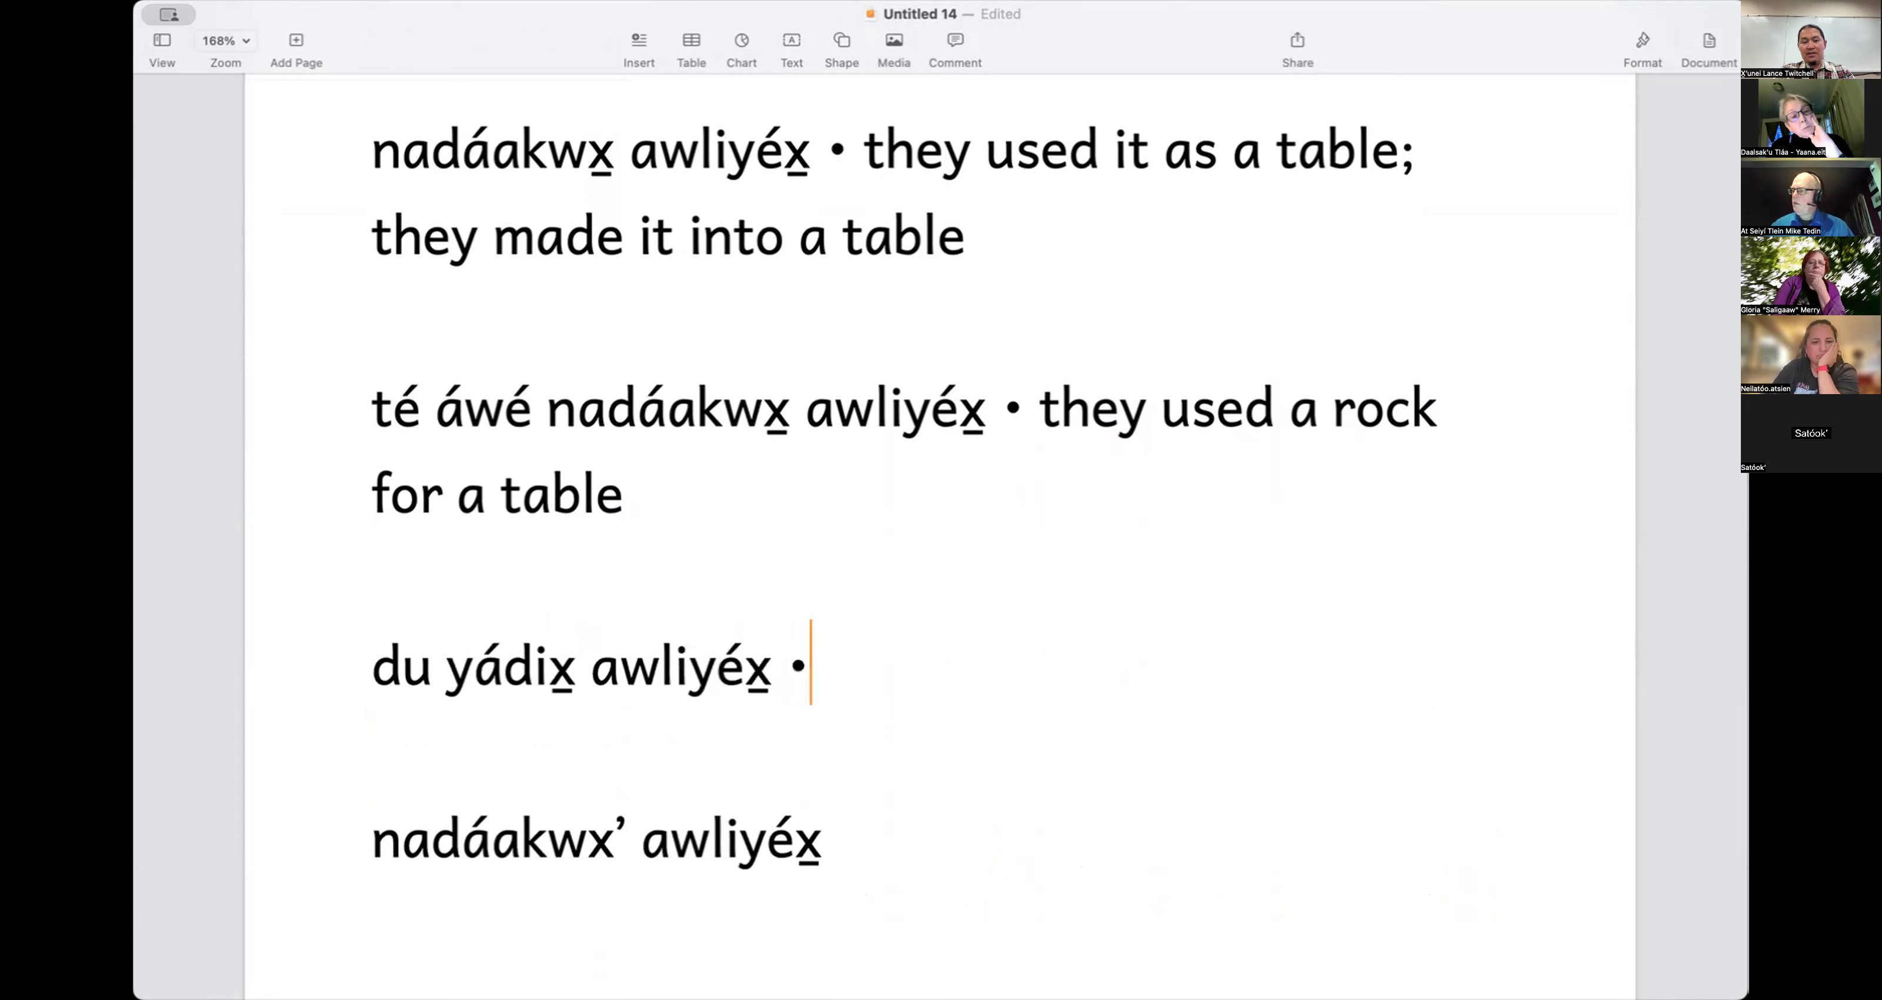
{"action": "type", "text": " they ado"}
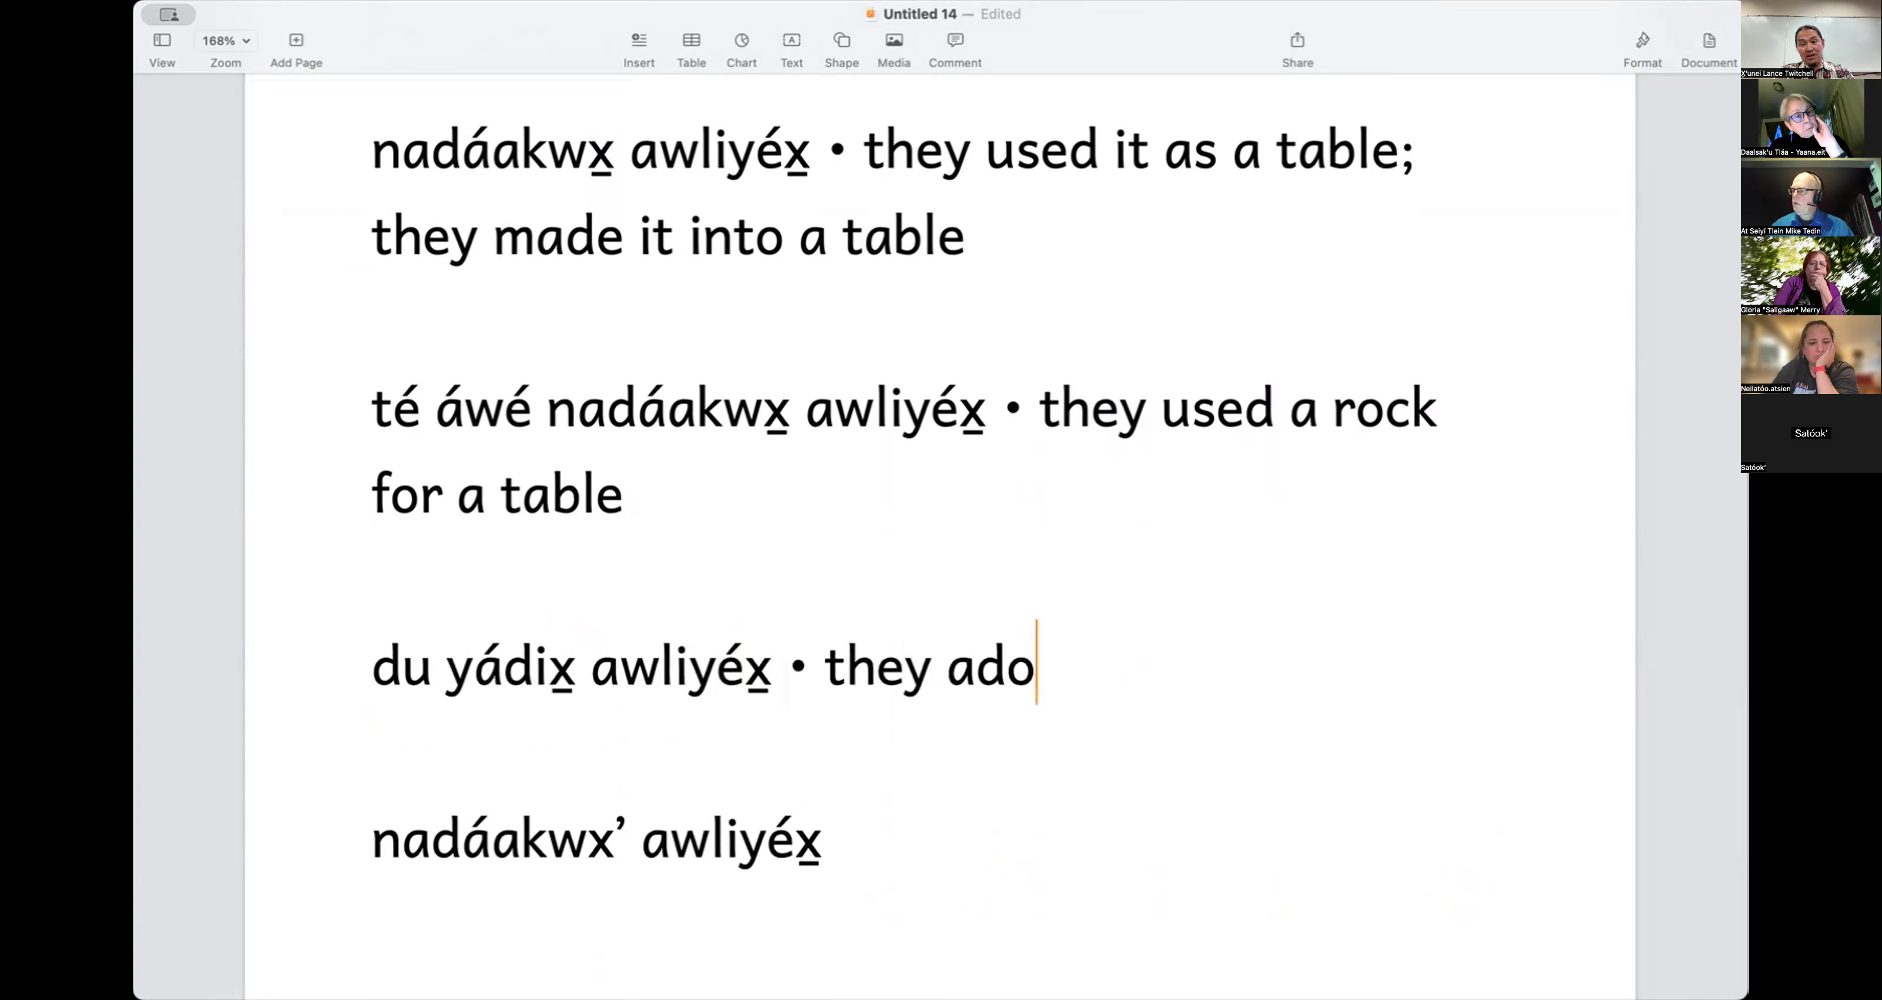
{"action": "type", "text": "pted them as their own child"}
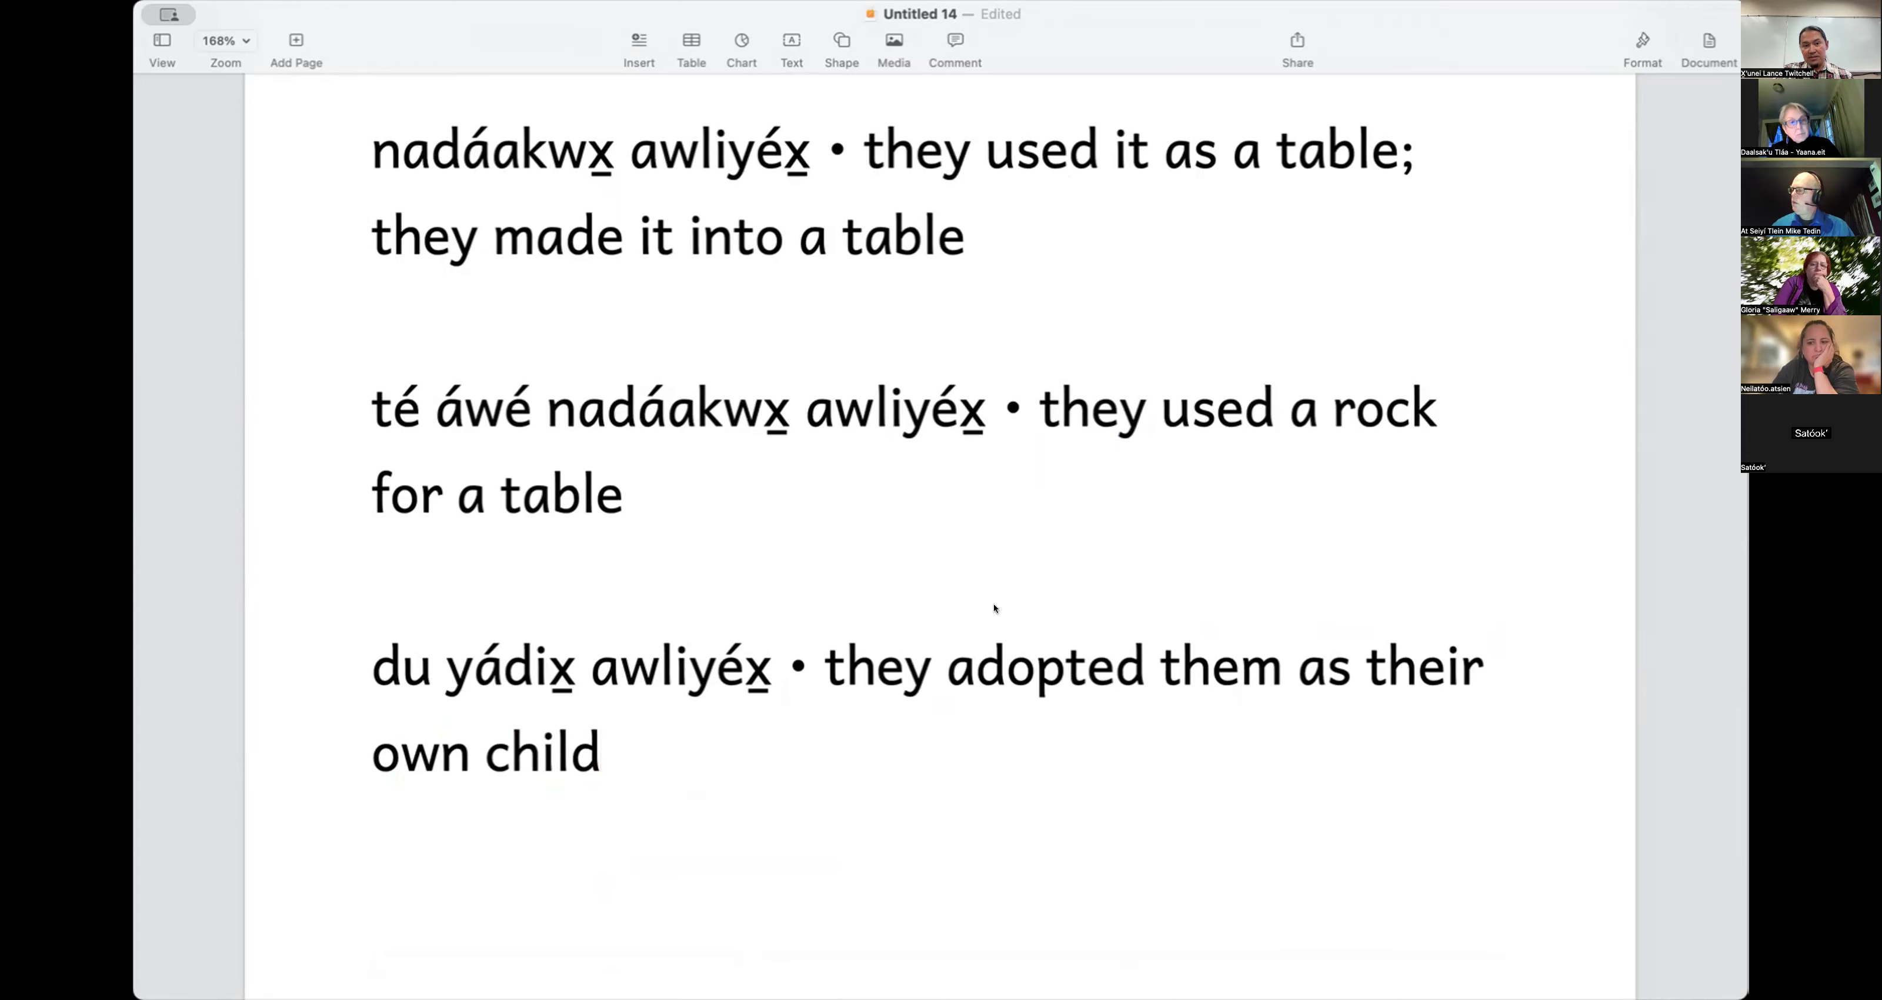
Step: Switch to the Advanced Lingit Fall Sentences spreadsheet in Google Sheets and enter "Raven used mink as a baby" in cell C2
{"action": "key", "text": "super+Tab"}
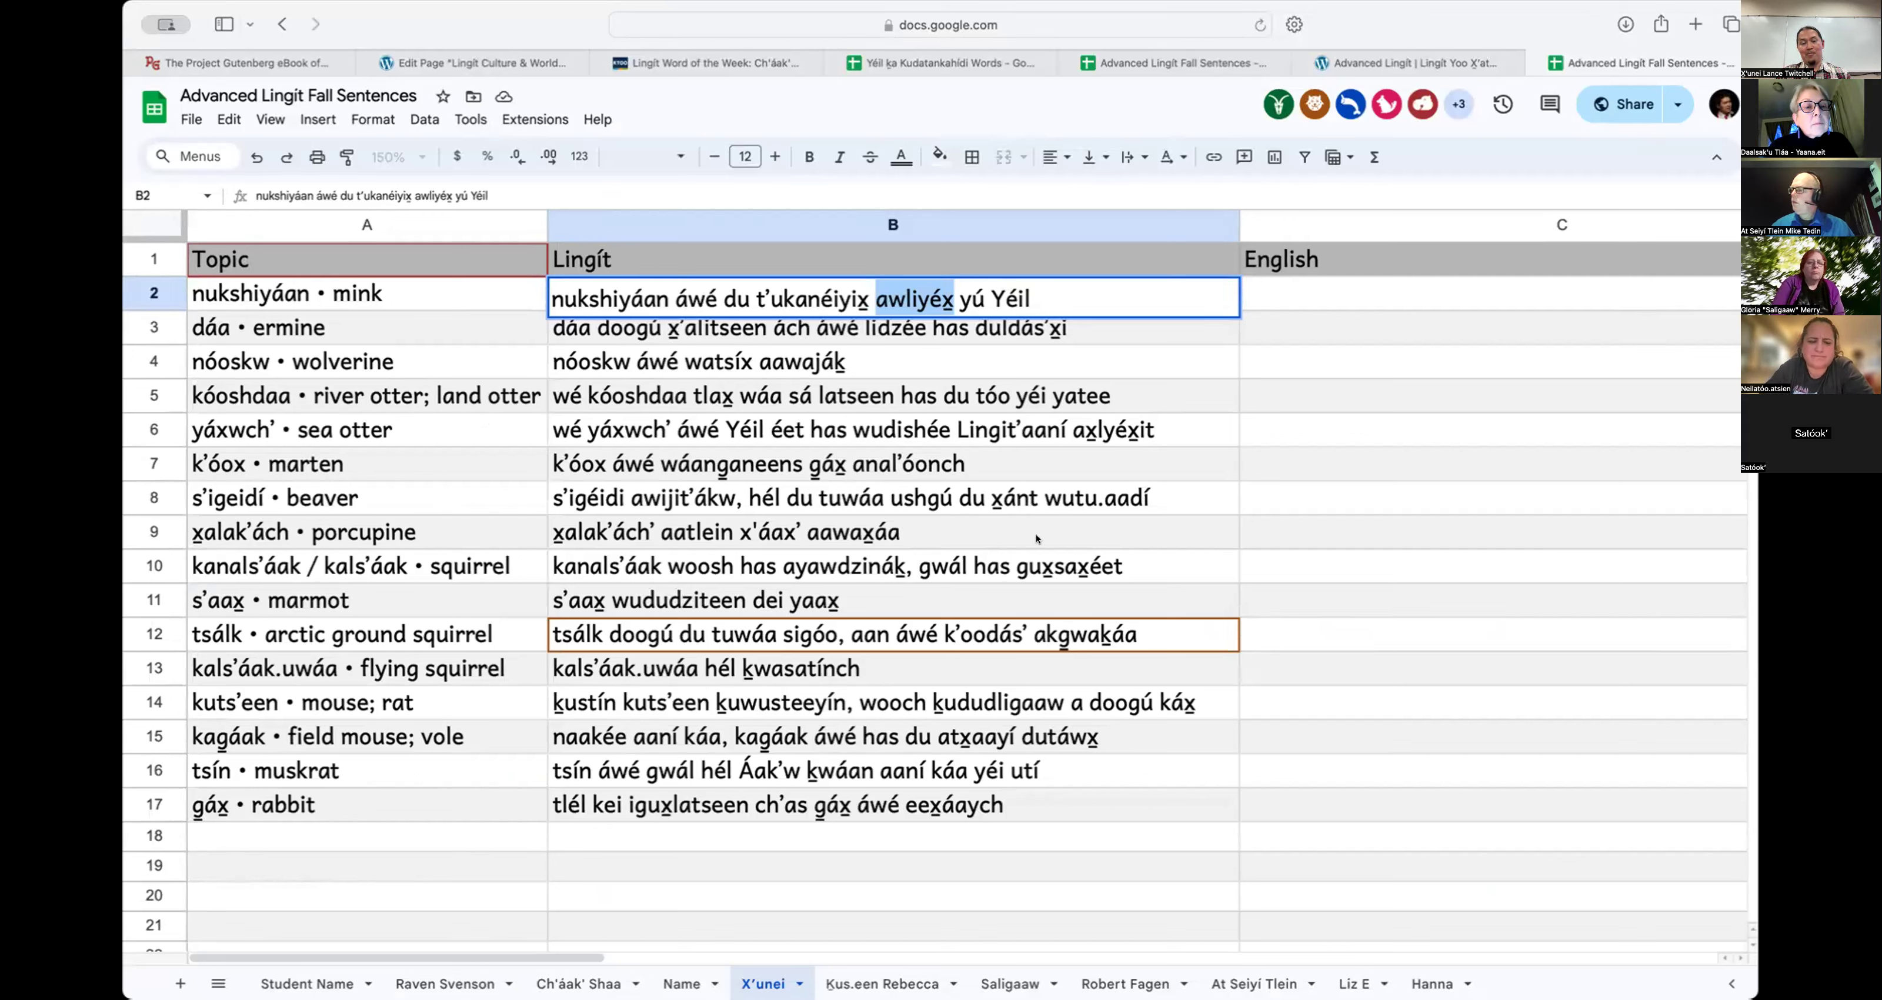
{"action": "left_click", "coordinate": [1340, 285]}
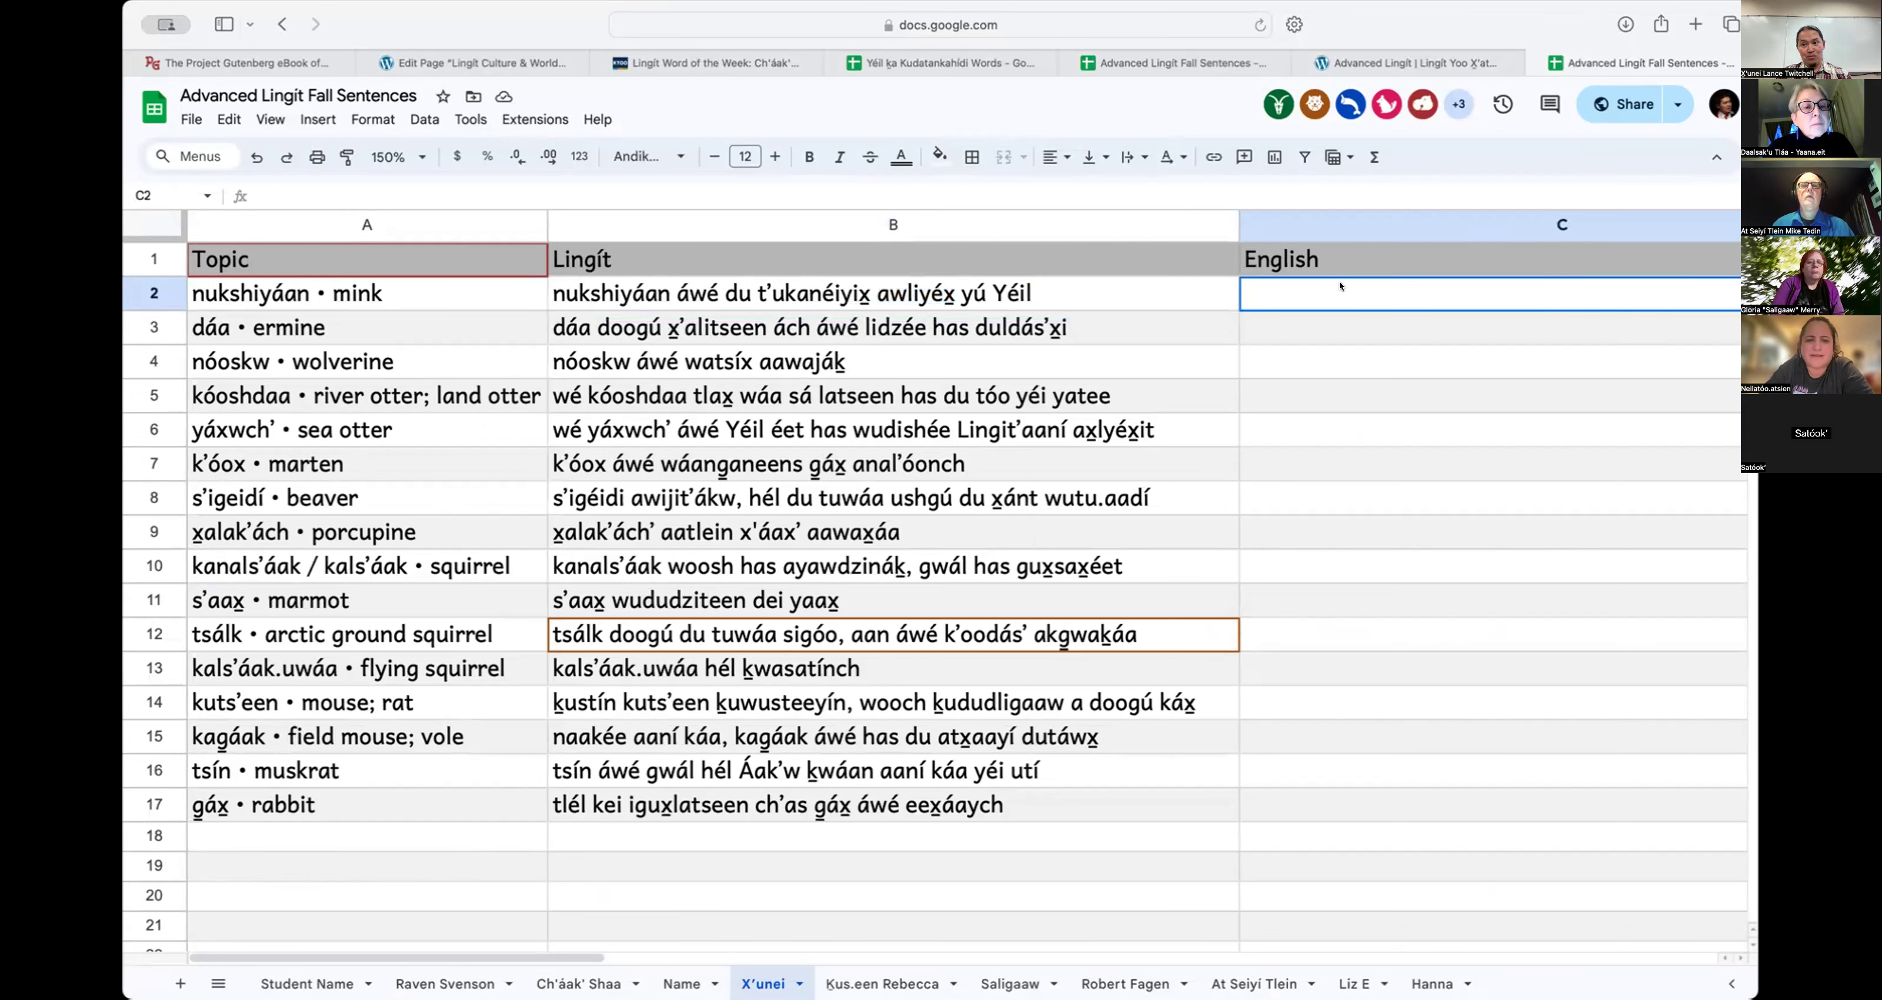
{"action": "type", "text": "Rav"}
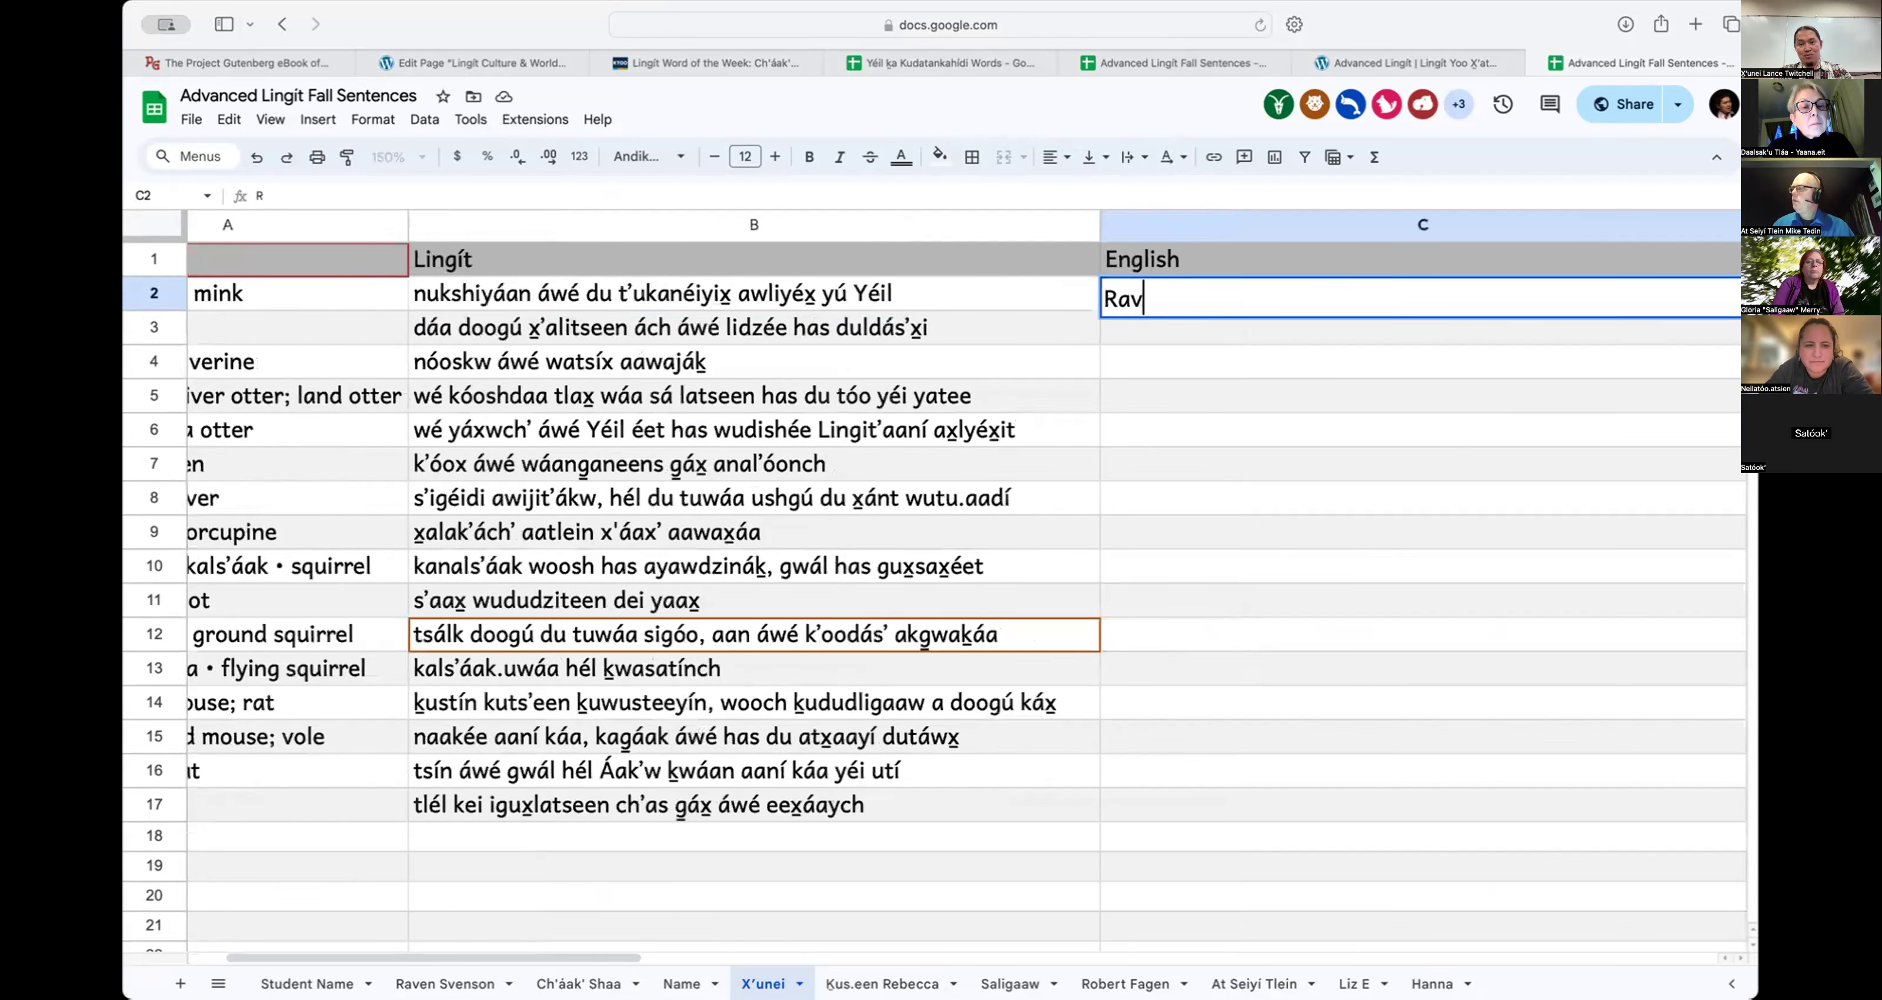
{"action": "type", "text": "en used mink "}
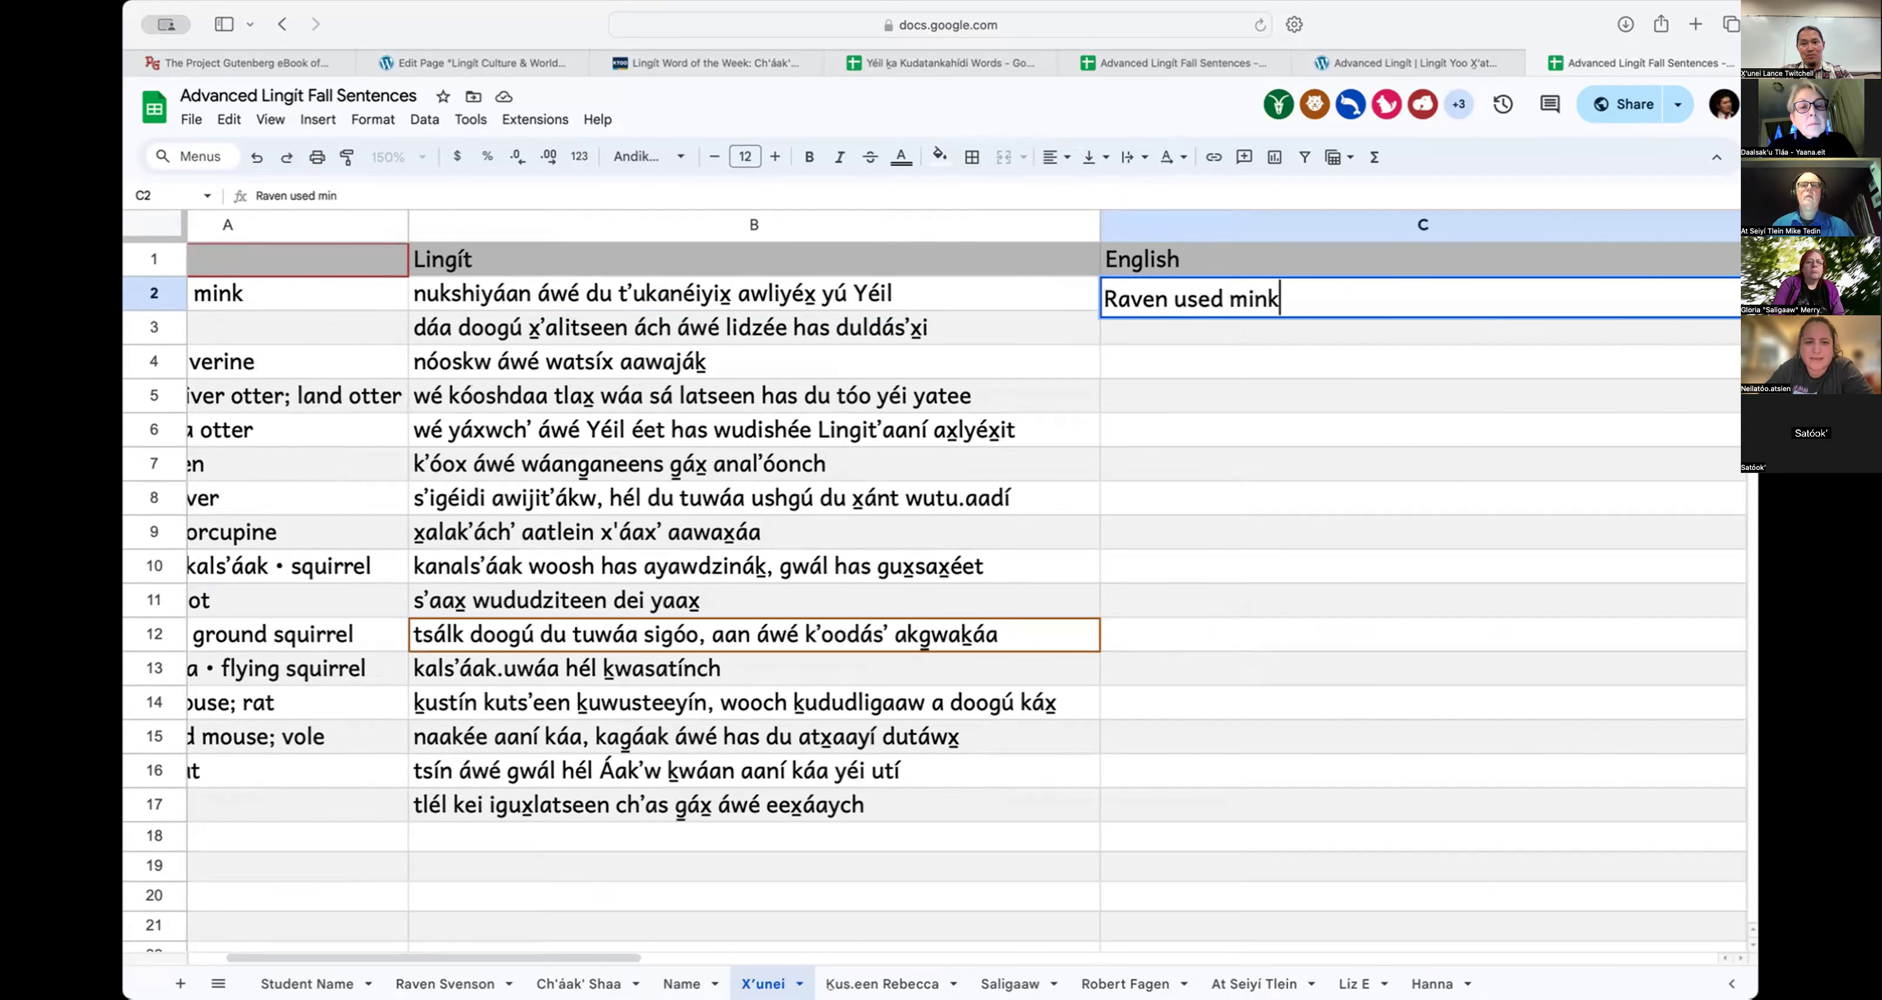
{"action": "type", "text": "as a baby"}
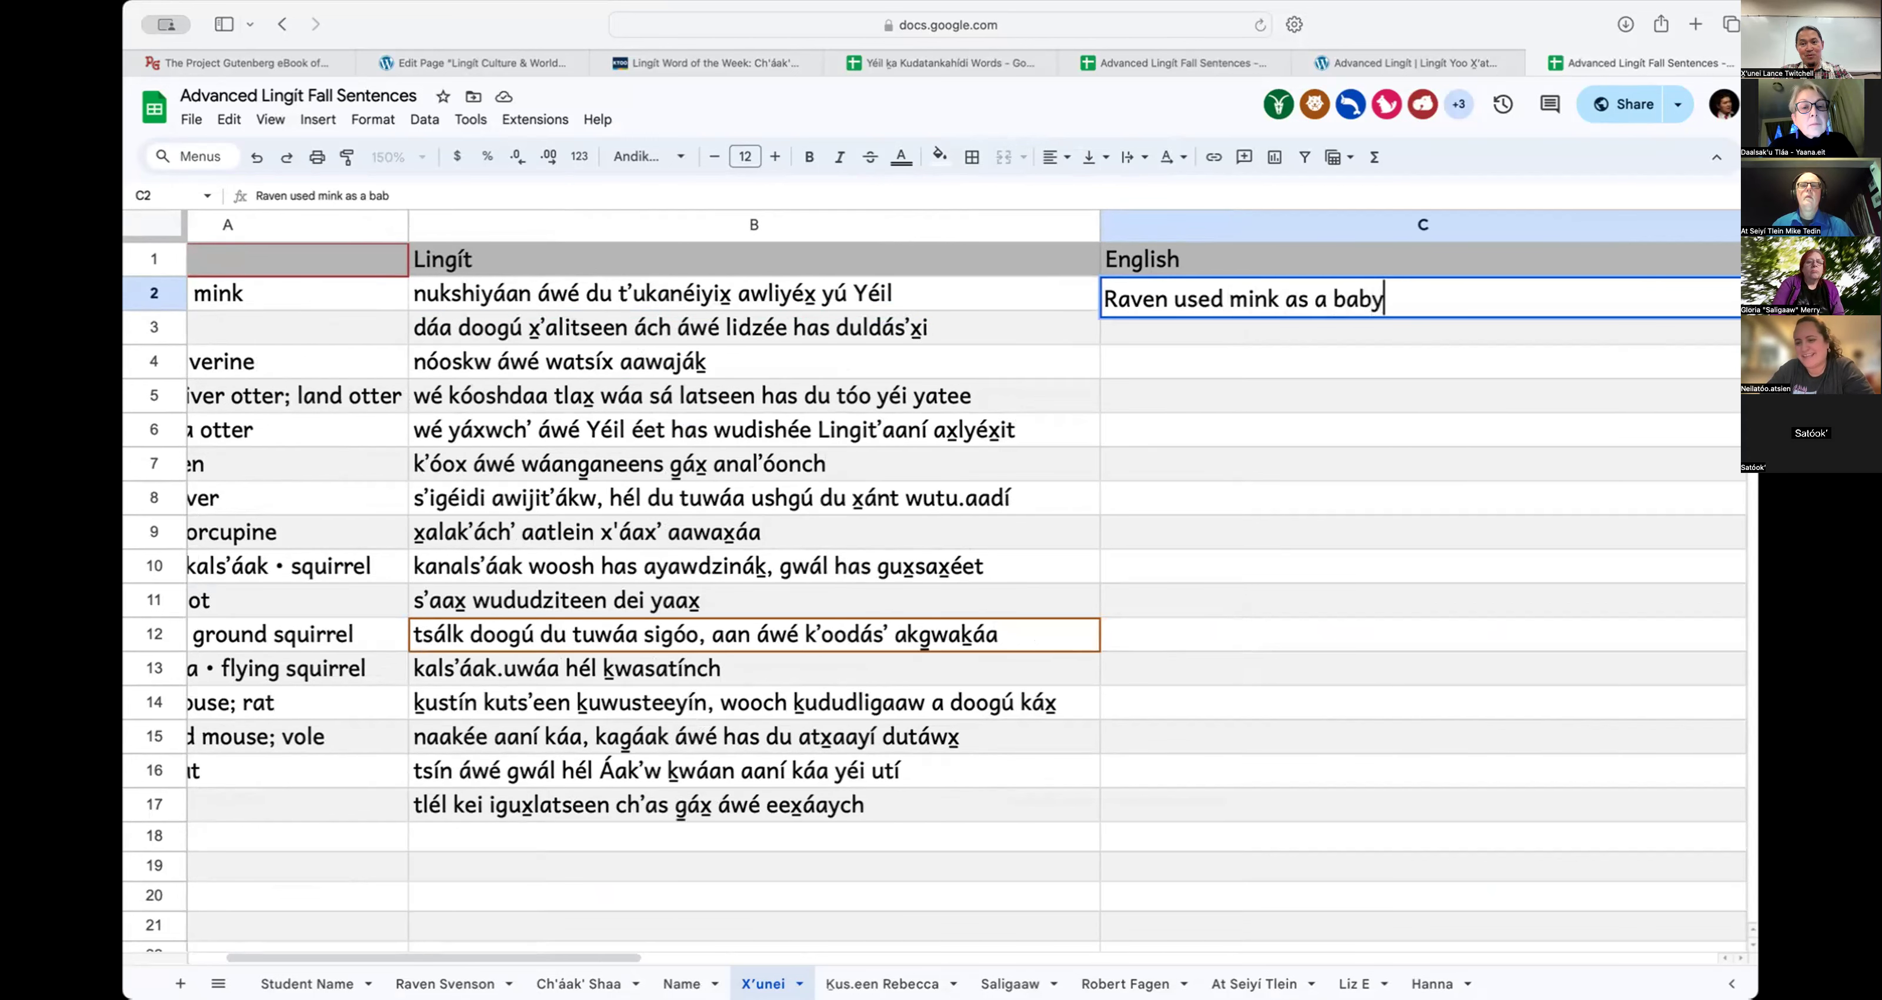
{"action": "key", "text": "Return"}
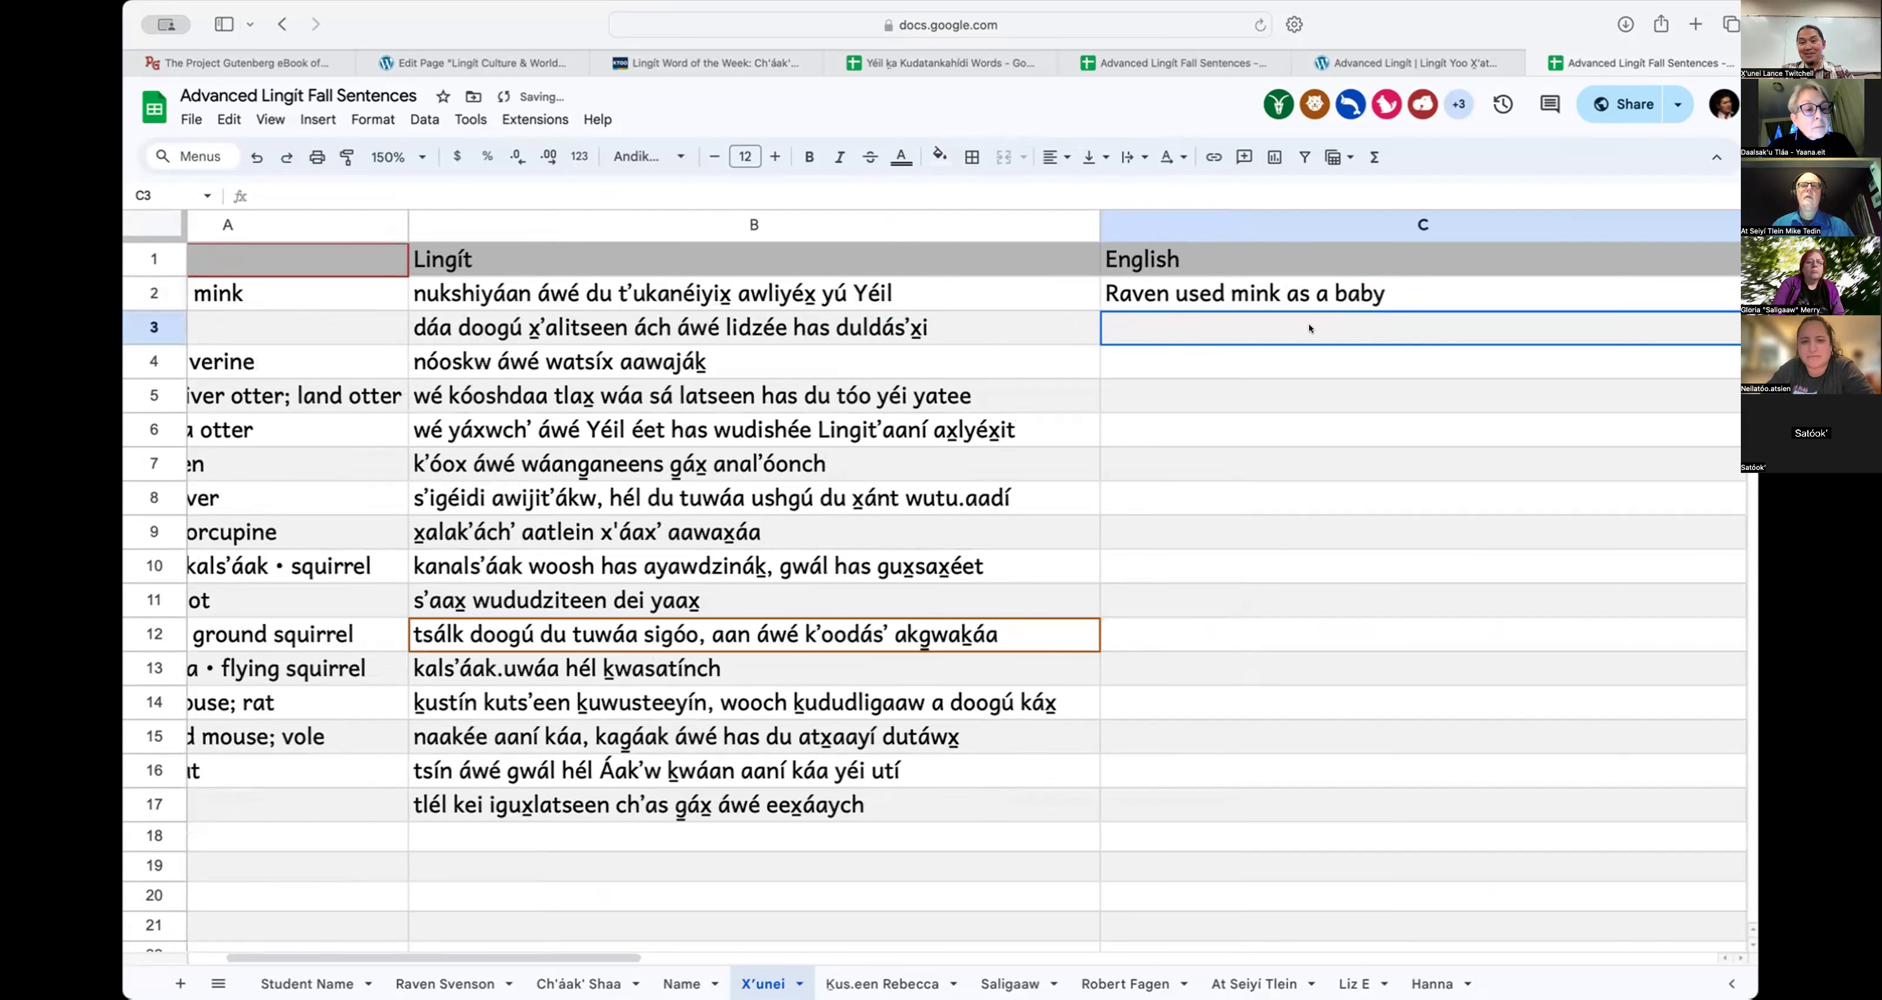
Step: Correct the English translation in cell C2 to read "Raven used mink as his baby"
{"action": "double_click", "coordinate": [1321, 284]}
{"action": "type", "text": "his"}
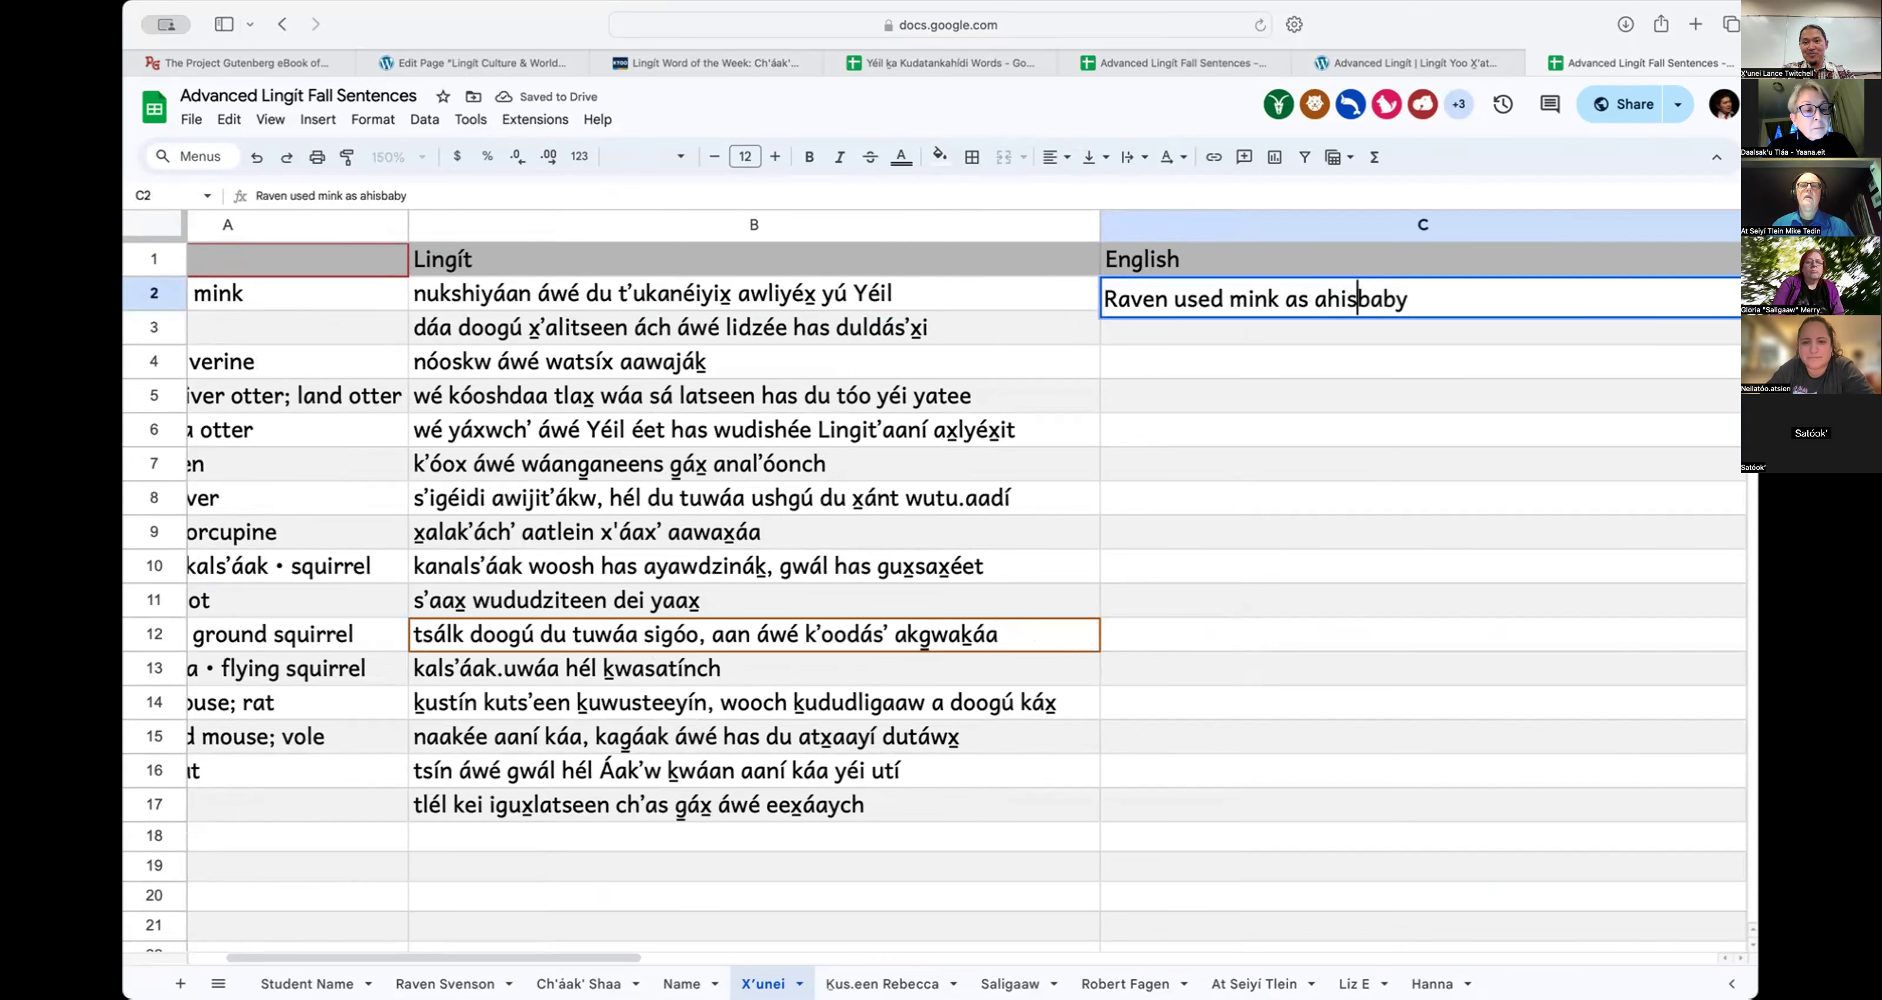
{"action": "key", "text": "Return"}
{"action": "double_click", "coordinate": [1350, 294]}
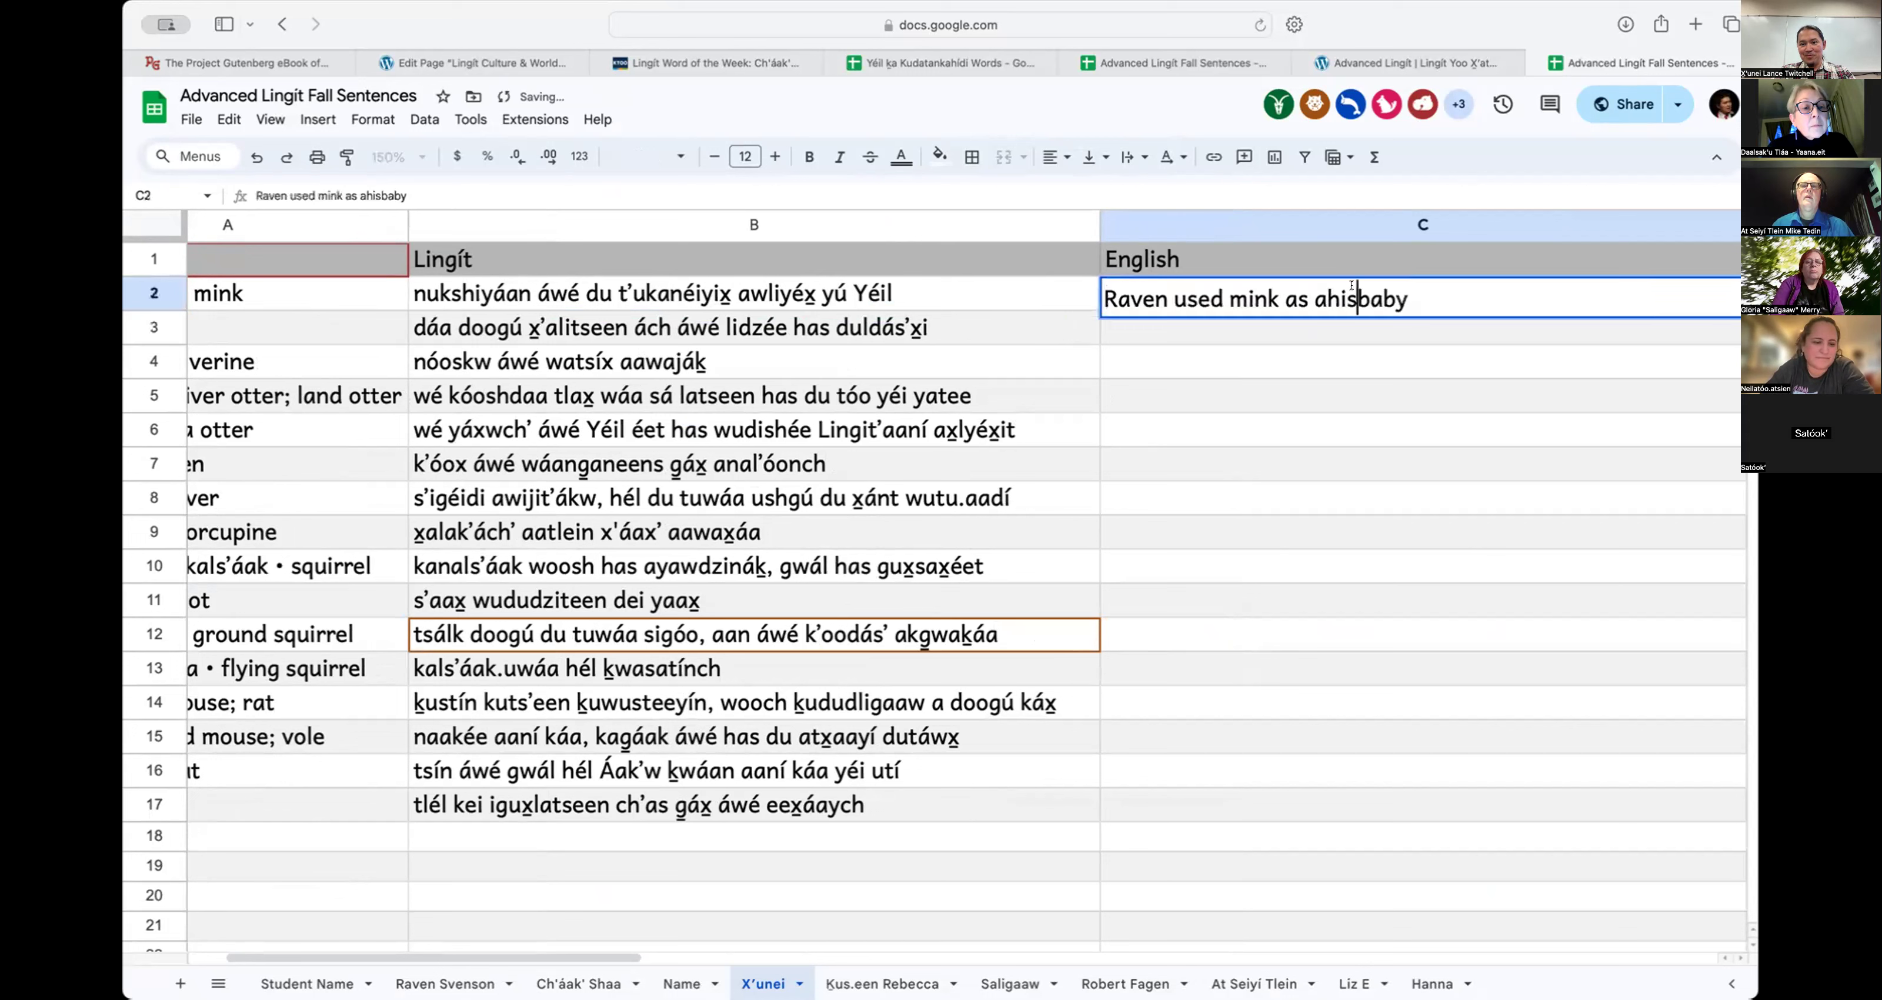
{"action": "left_click", "coordinate": [1312, 296]}
{"action": "key", "text": "Delete"}
{"action": "key", "text": "Return"}
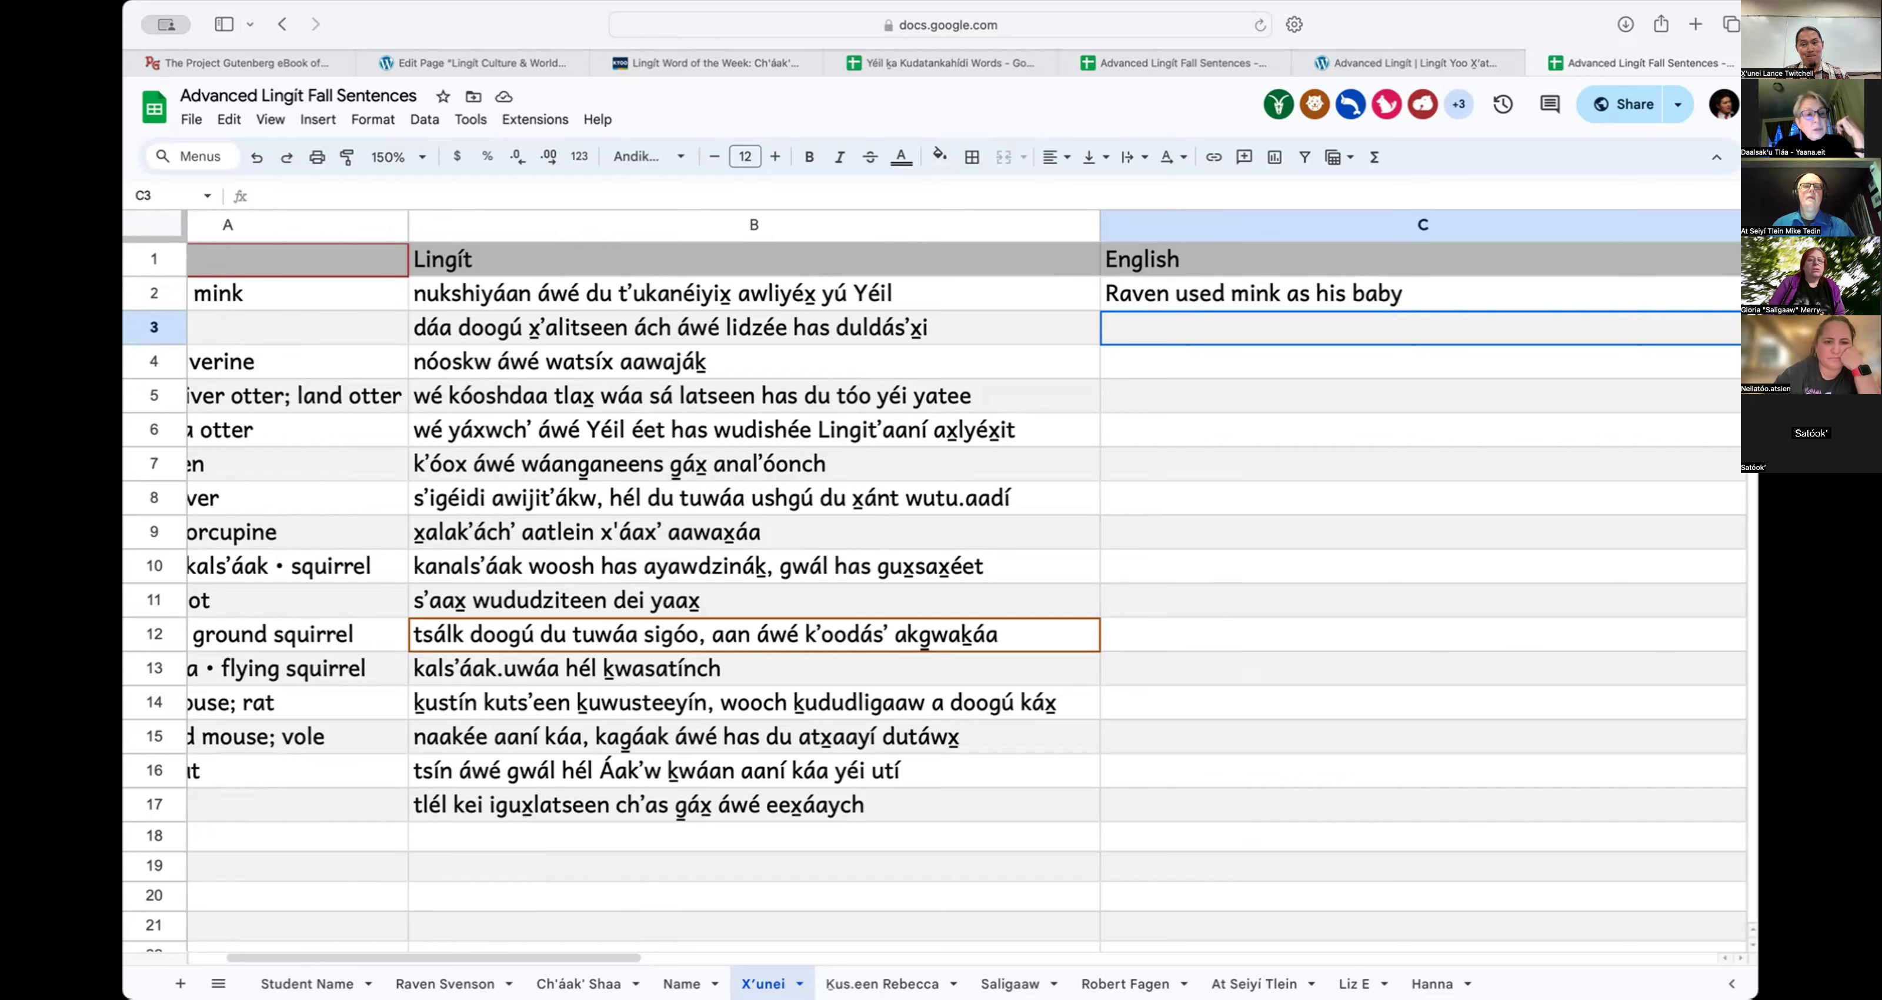
Step: Enter "ermine hide is expensive because it difficult to snare" as the English translation of the ermine sentence in cell C3
{"action": "scroll", "coordinate": [928, 584], "scroll_direction": "left", "scroll_amount": 3}
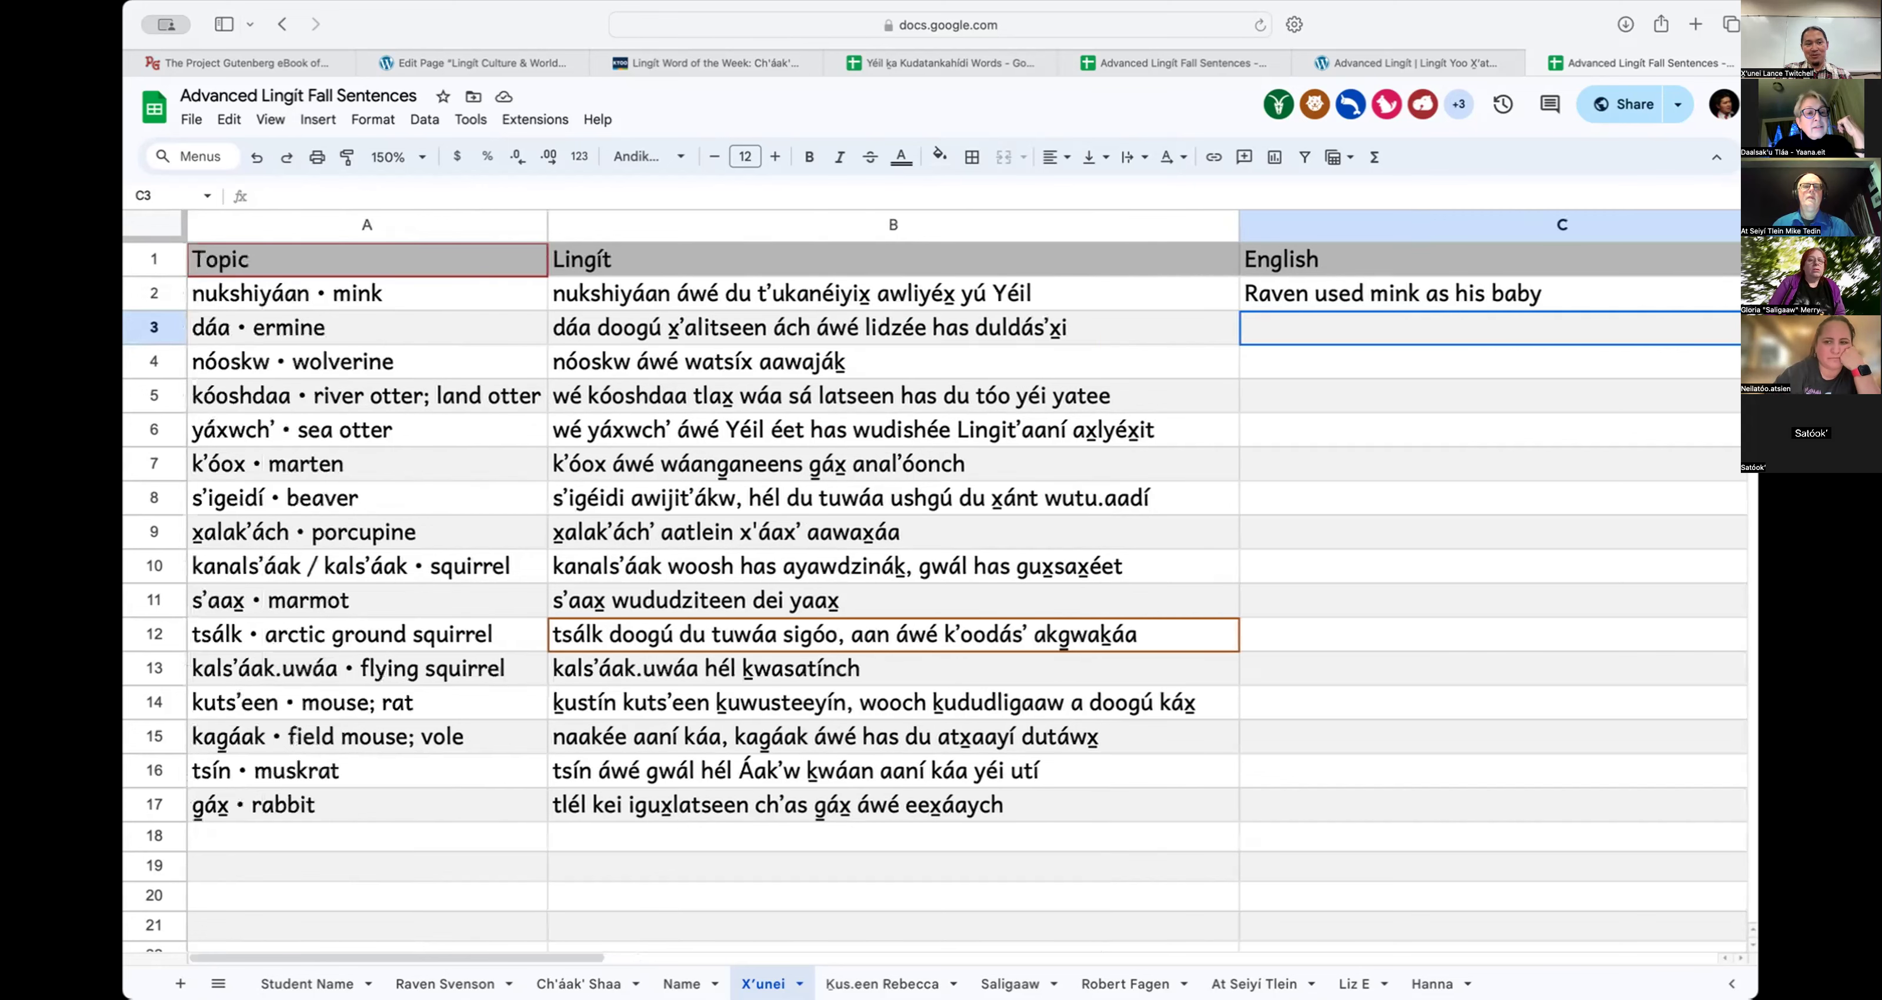
{"action": "scroll", "coordinate": [928, 585], "scroll_direction": "right", "scroll_amount": 3}
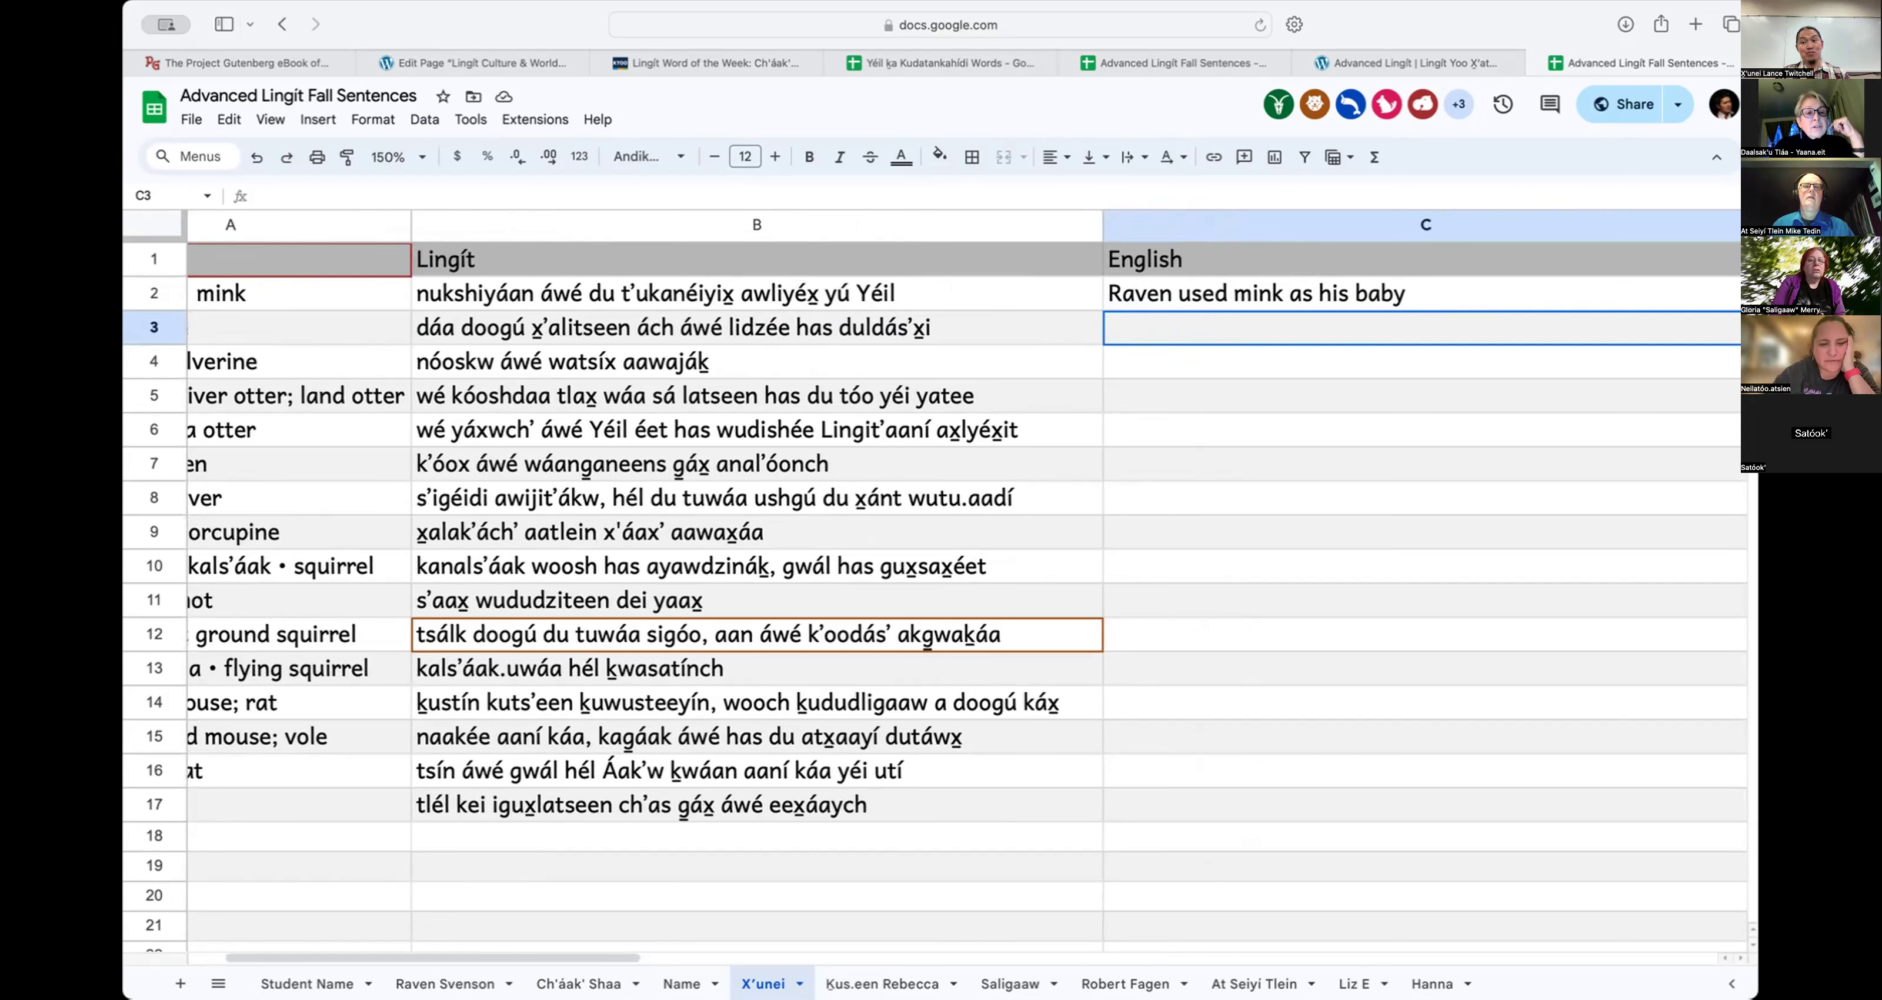
{"action": "type", "text": "ermi"}
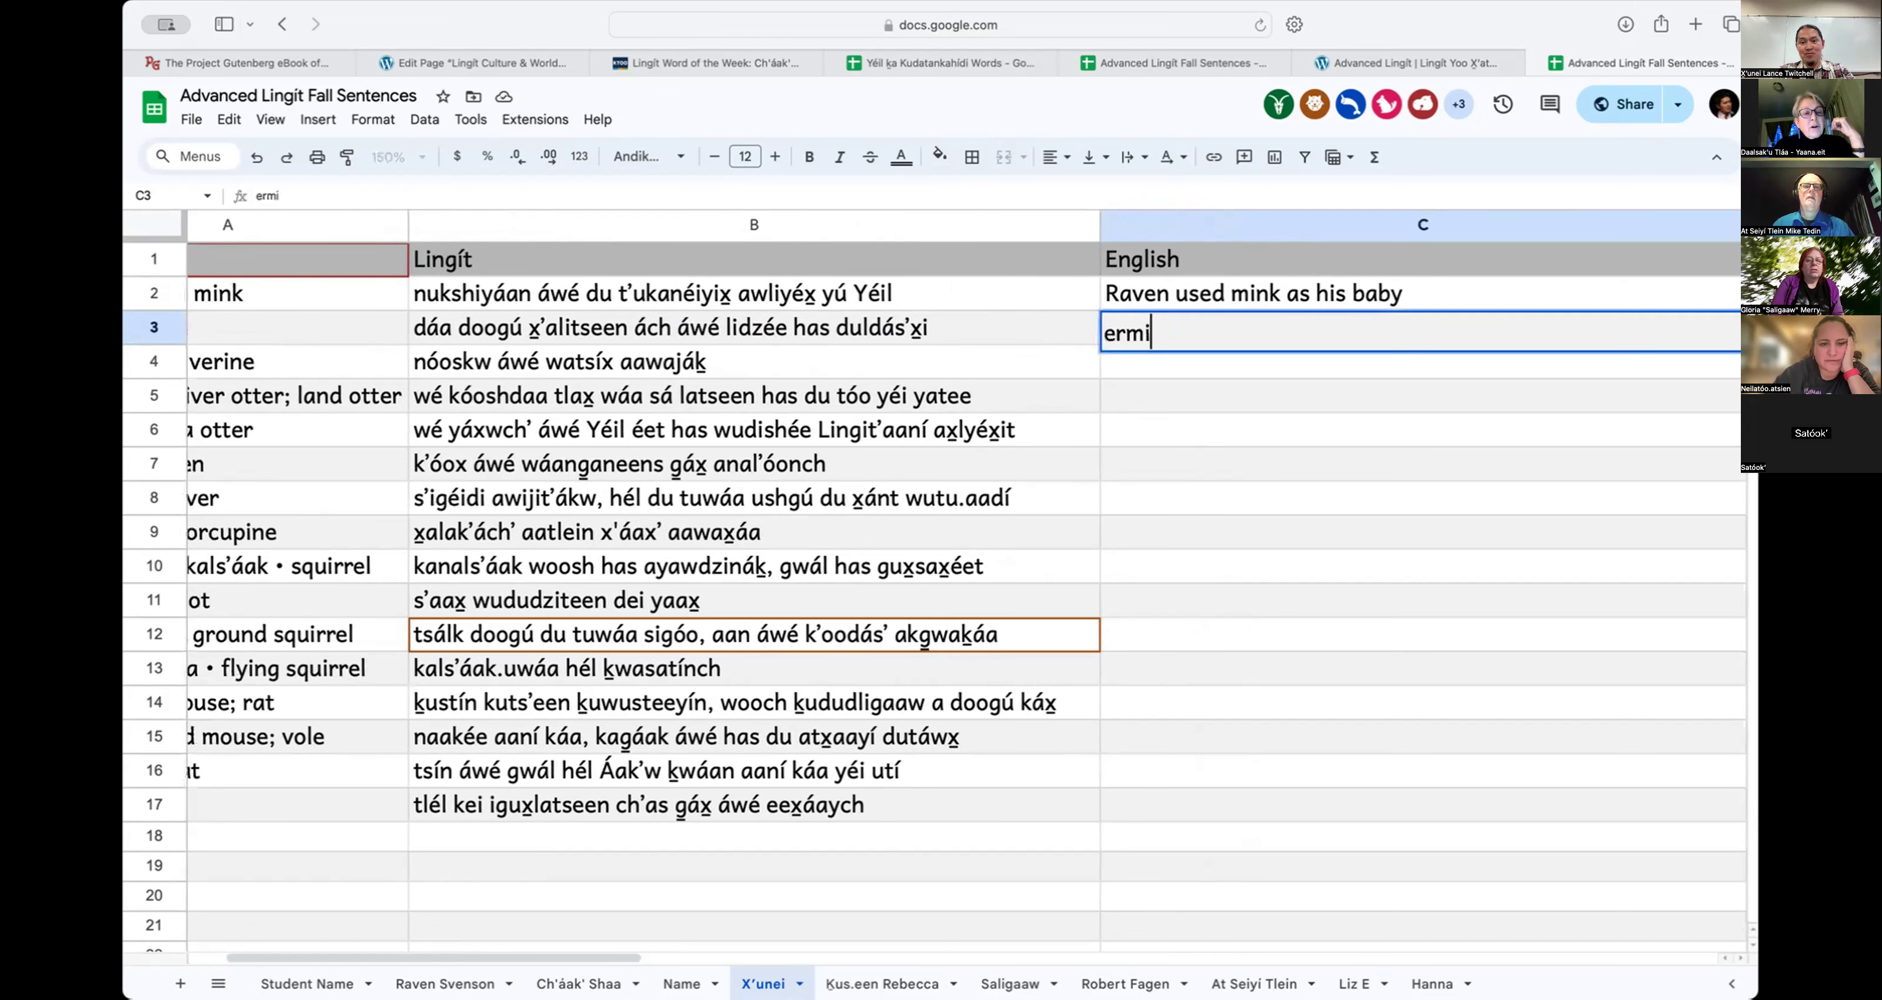
{"action": "type", "text": "ne hide"}
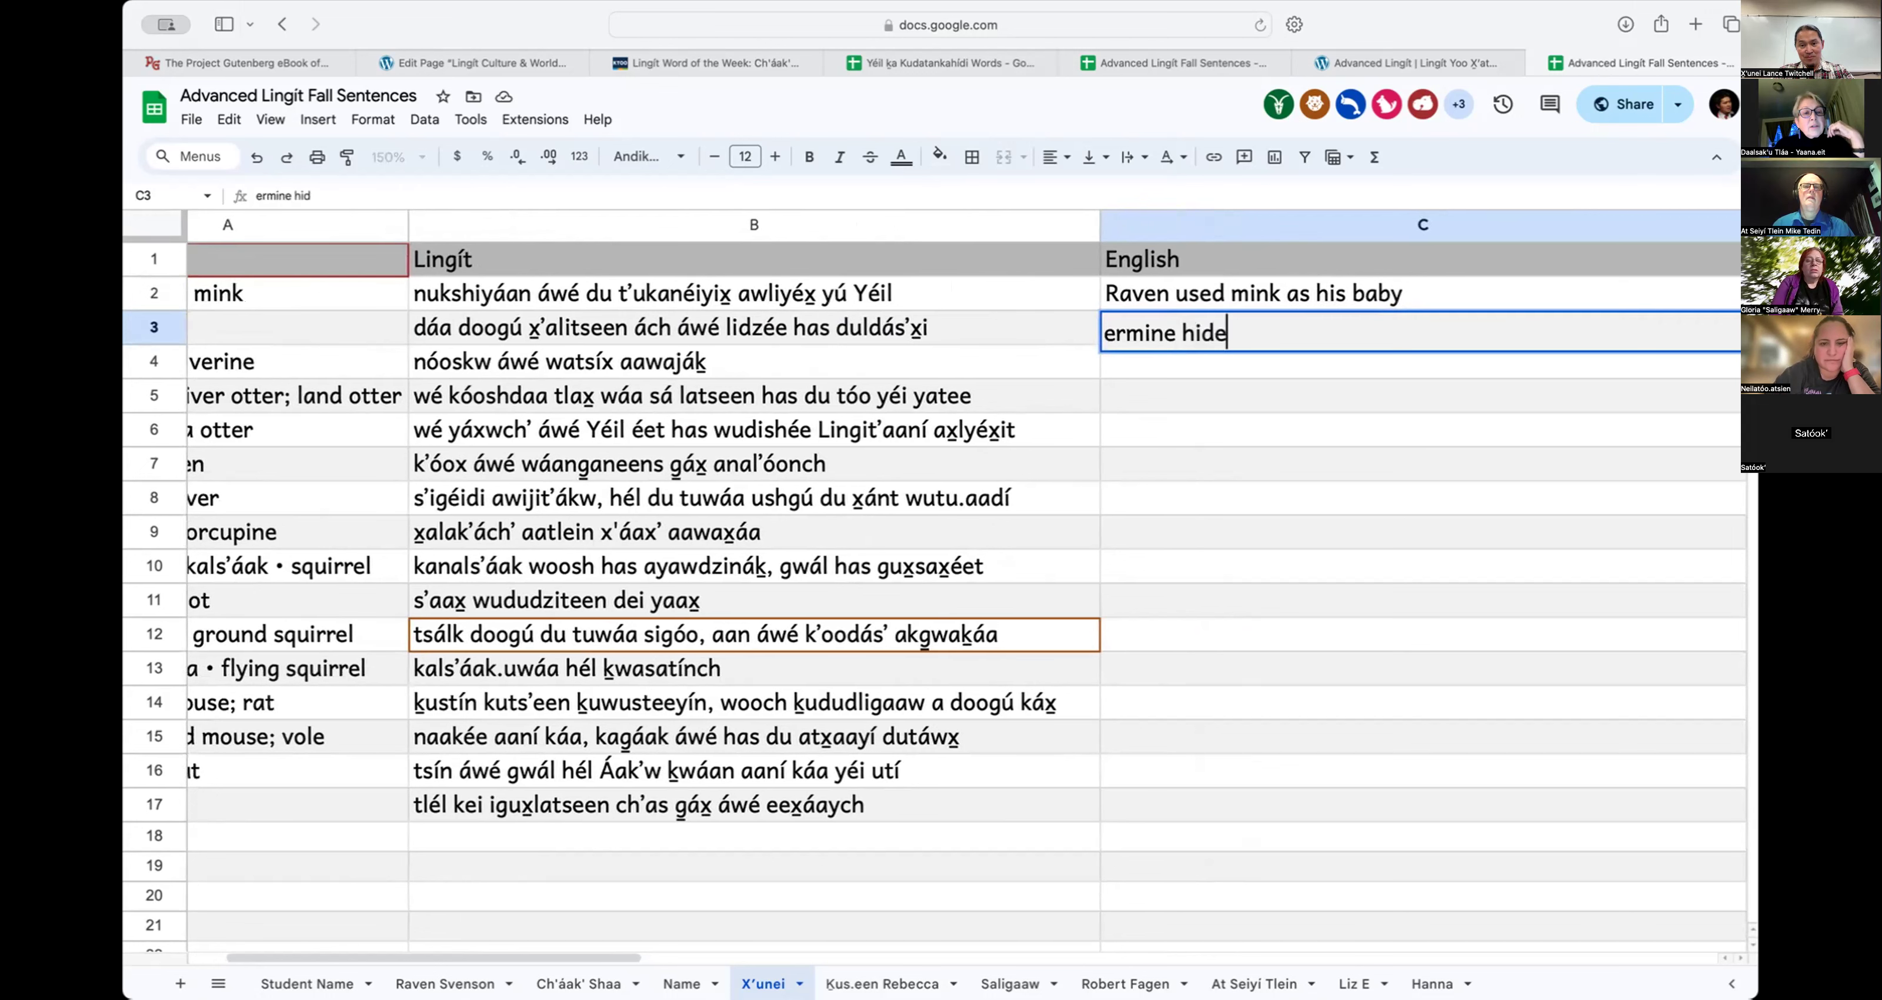
{"action": "key", "text": "BackSpace"}
{"action": "key", "text": "BackSpace"}
{"action": "type", "text": "de is "}
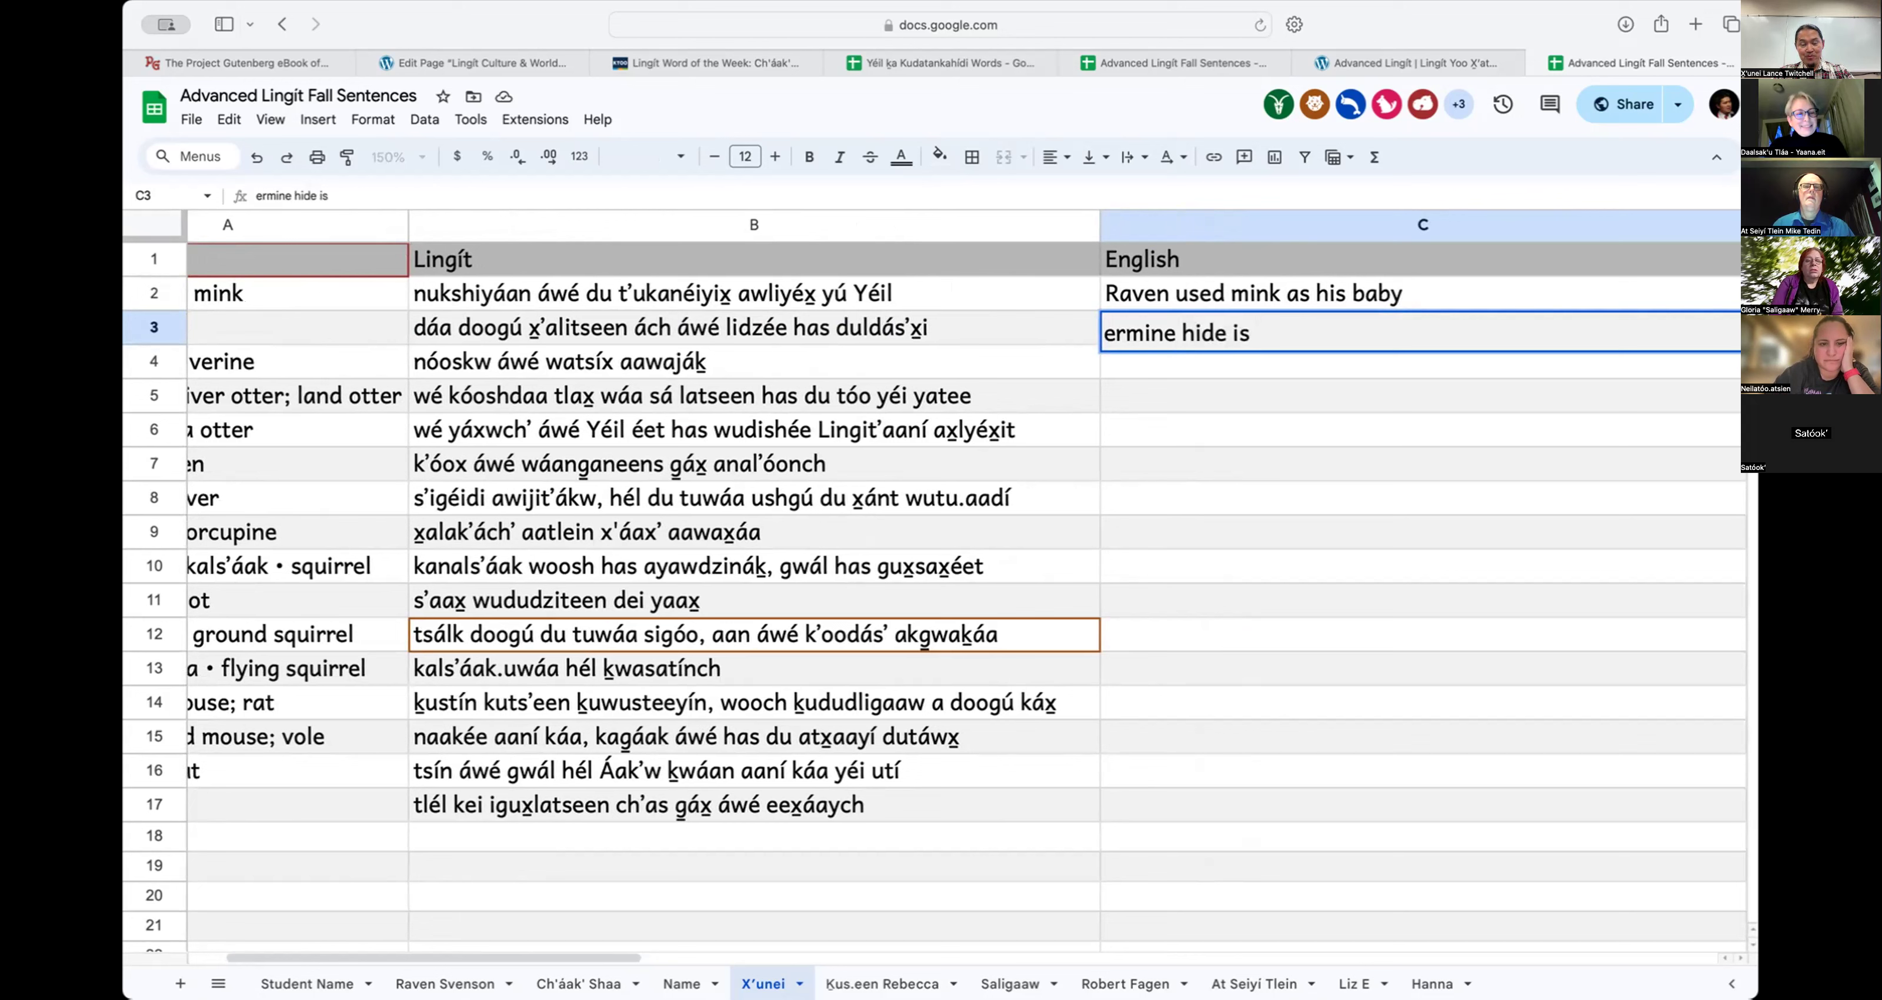
{"action": "type", "text": "expe"}
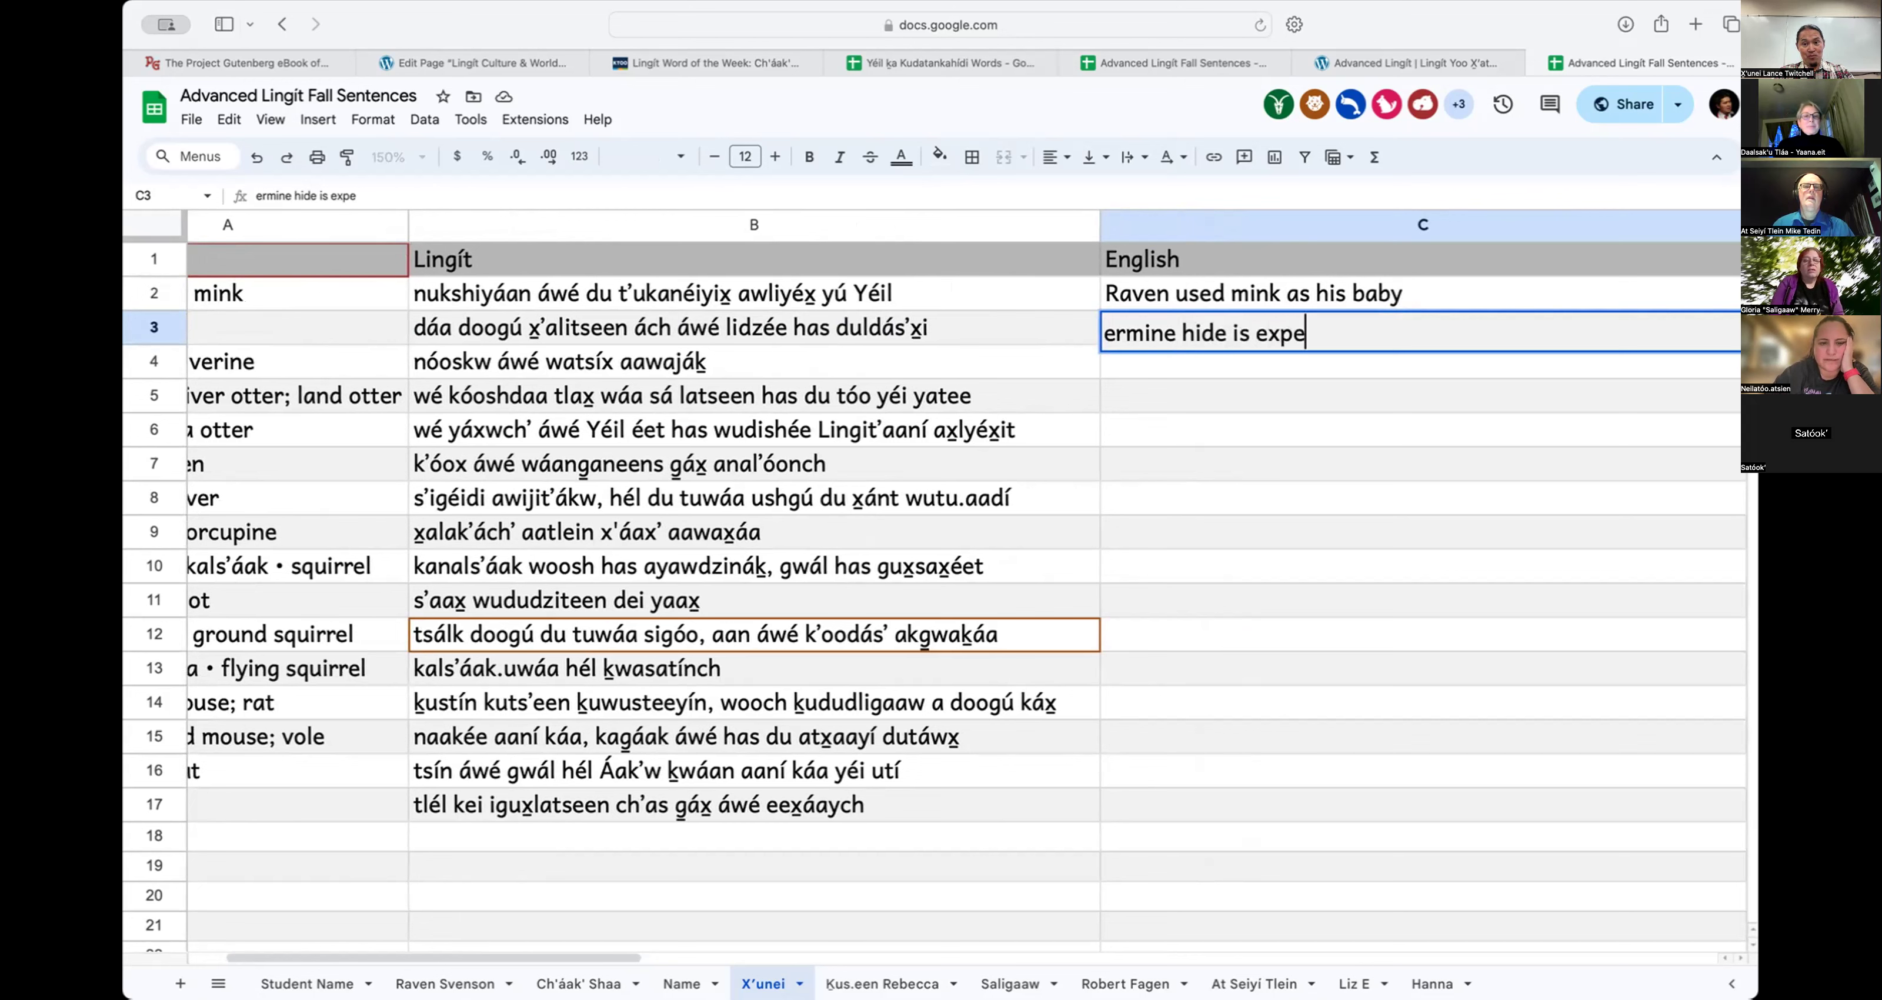
{"action": "type", "text": "nsive"}
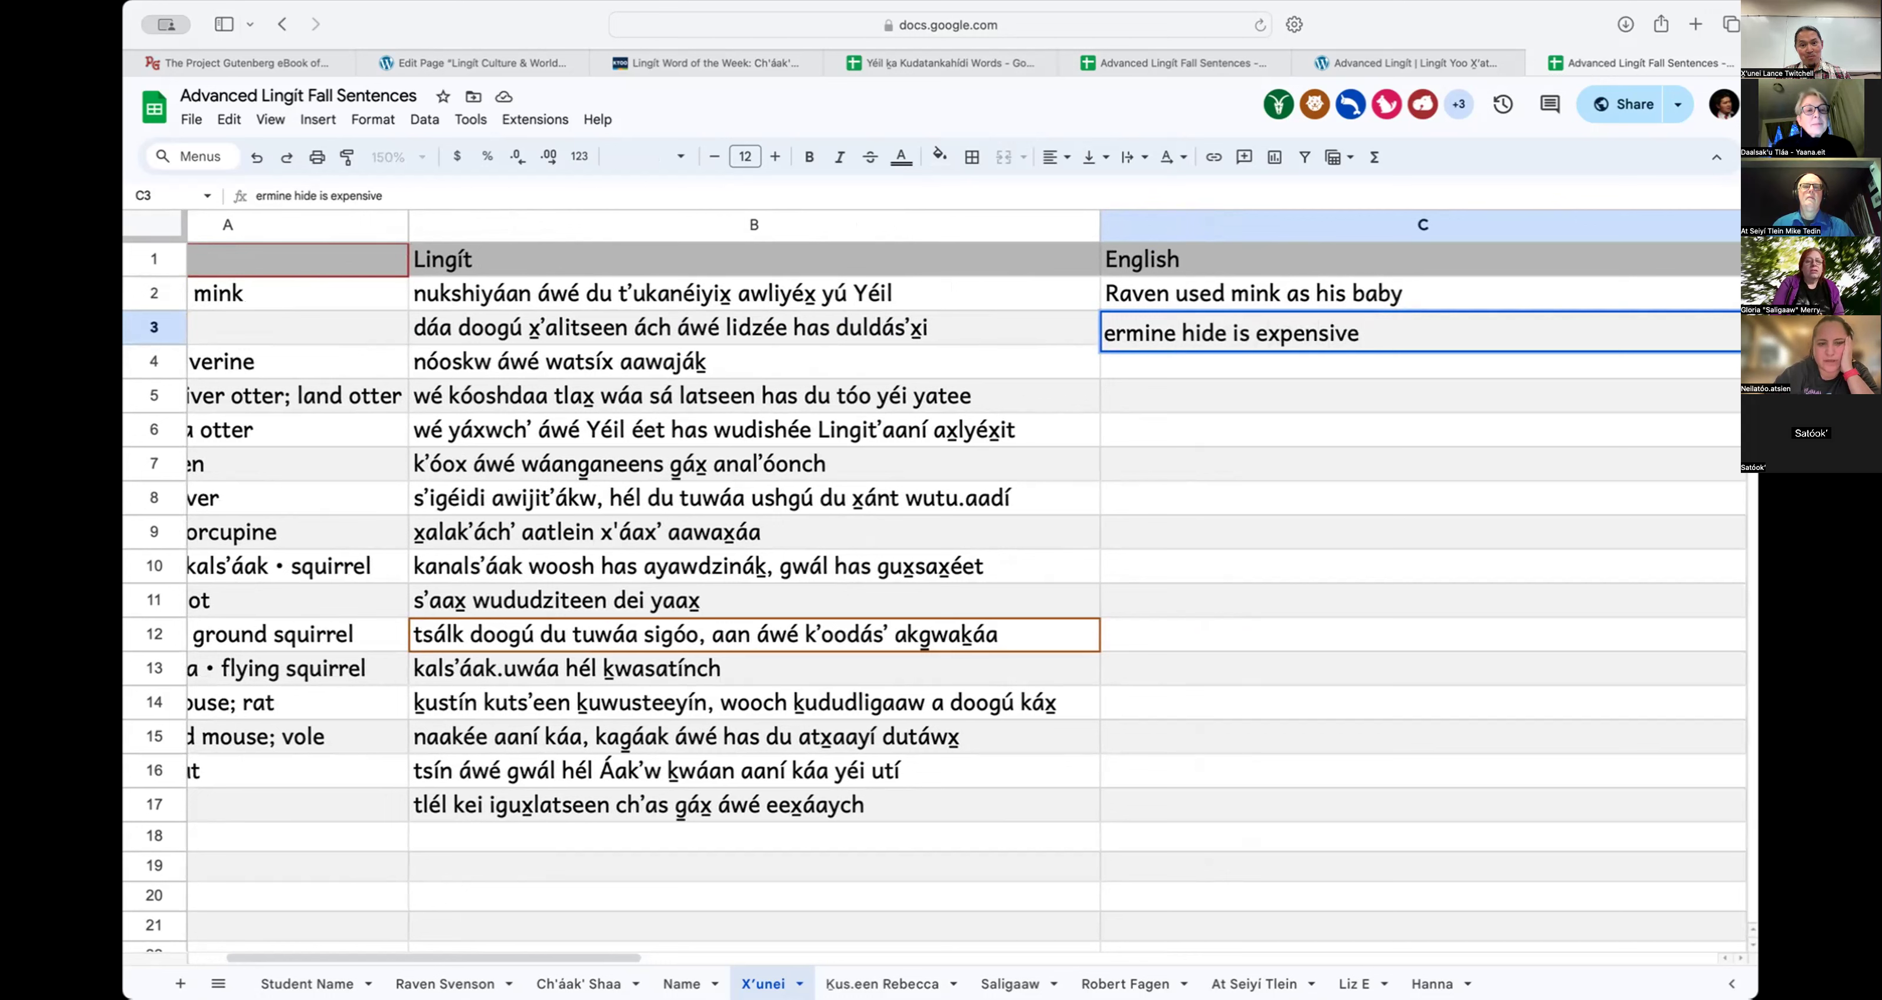
{"action": "type", "text": "because"}
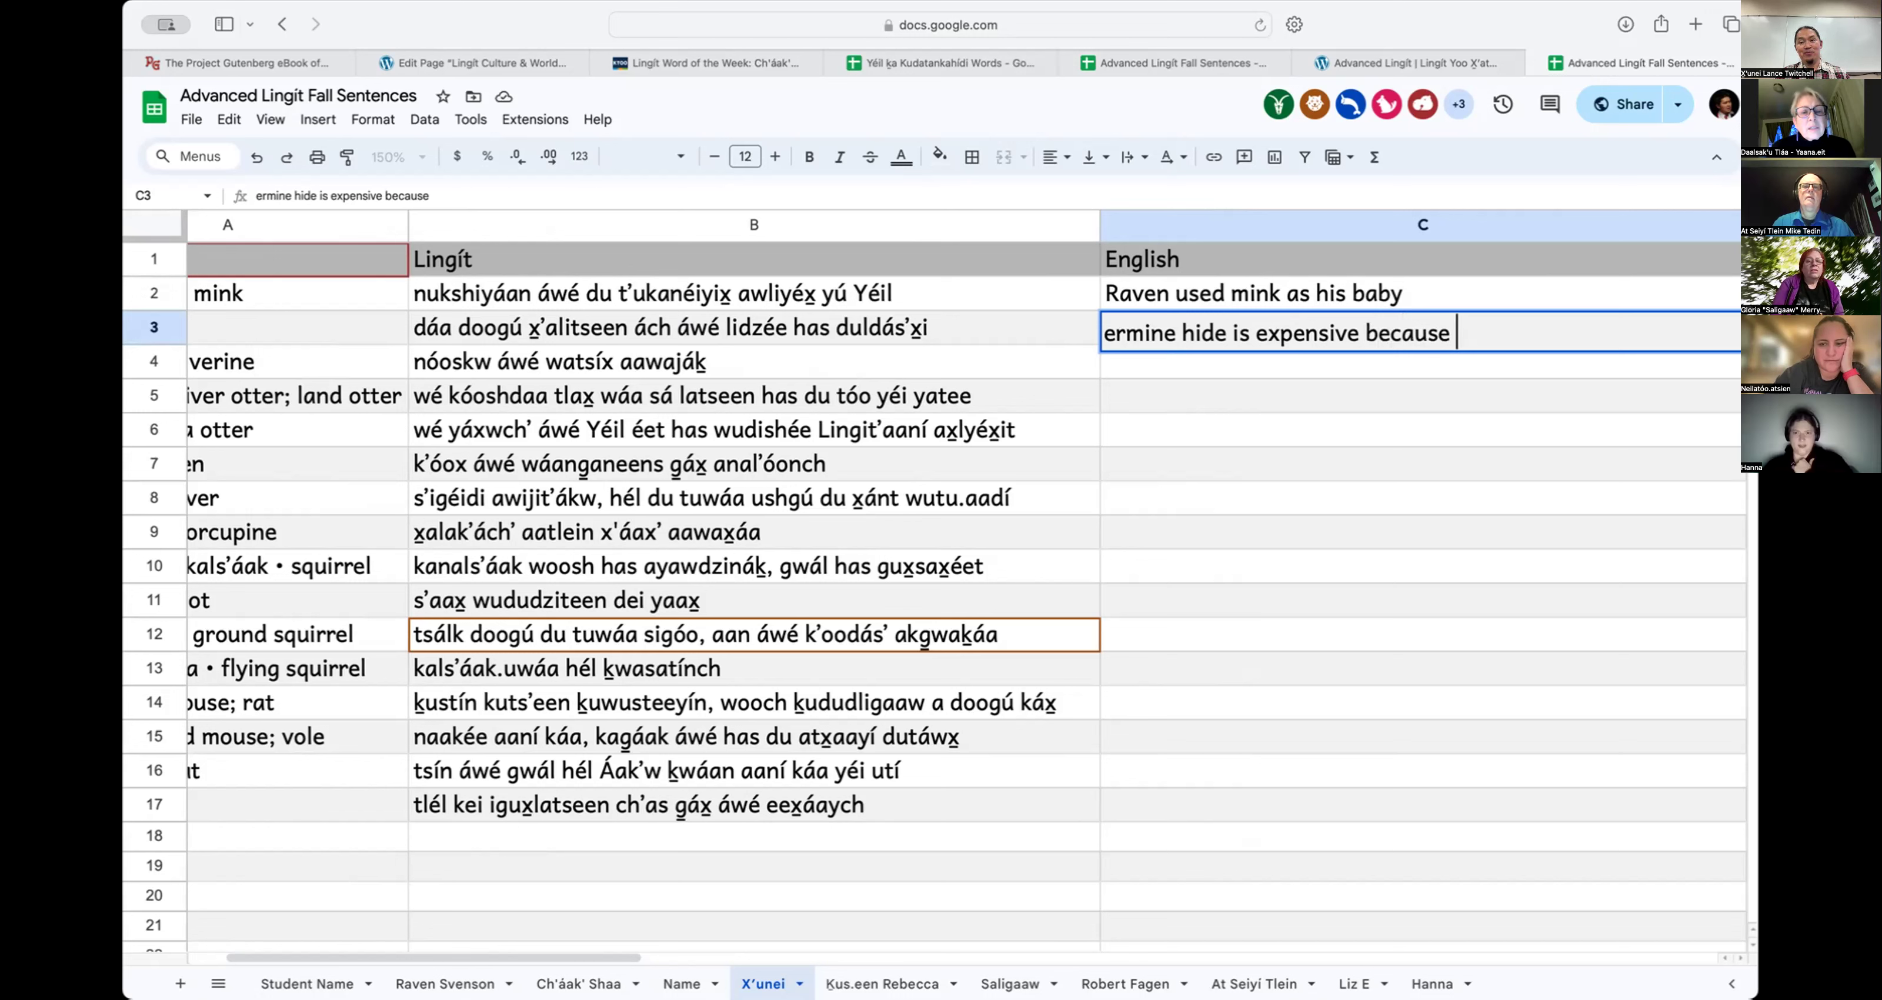
{"action": "type", "text": "it difficult to snare"}
{"action": "key", "text": "Return"}
{"action": "scroll", "coordinate": [934, 585], "scroll_direction": "right", "scroll_amount": 5}
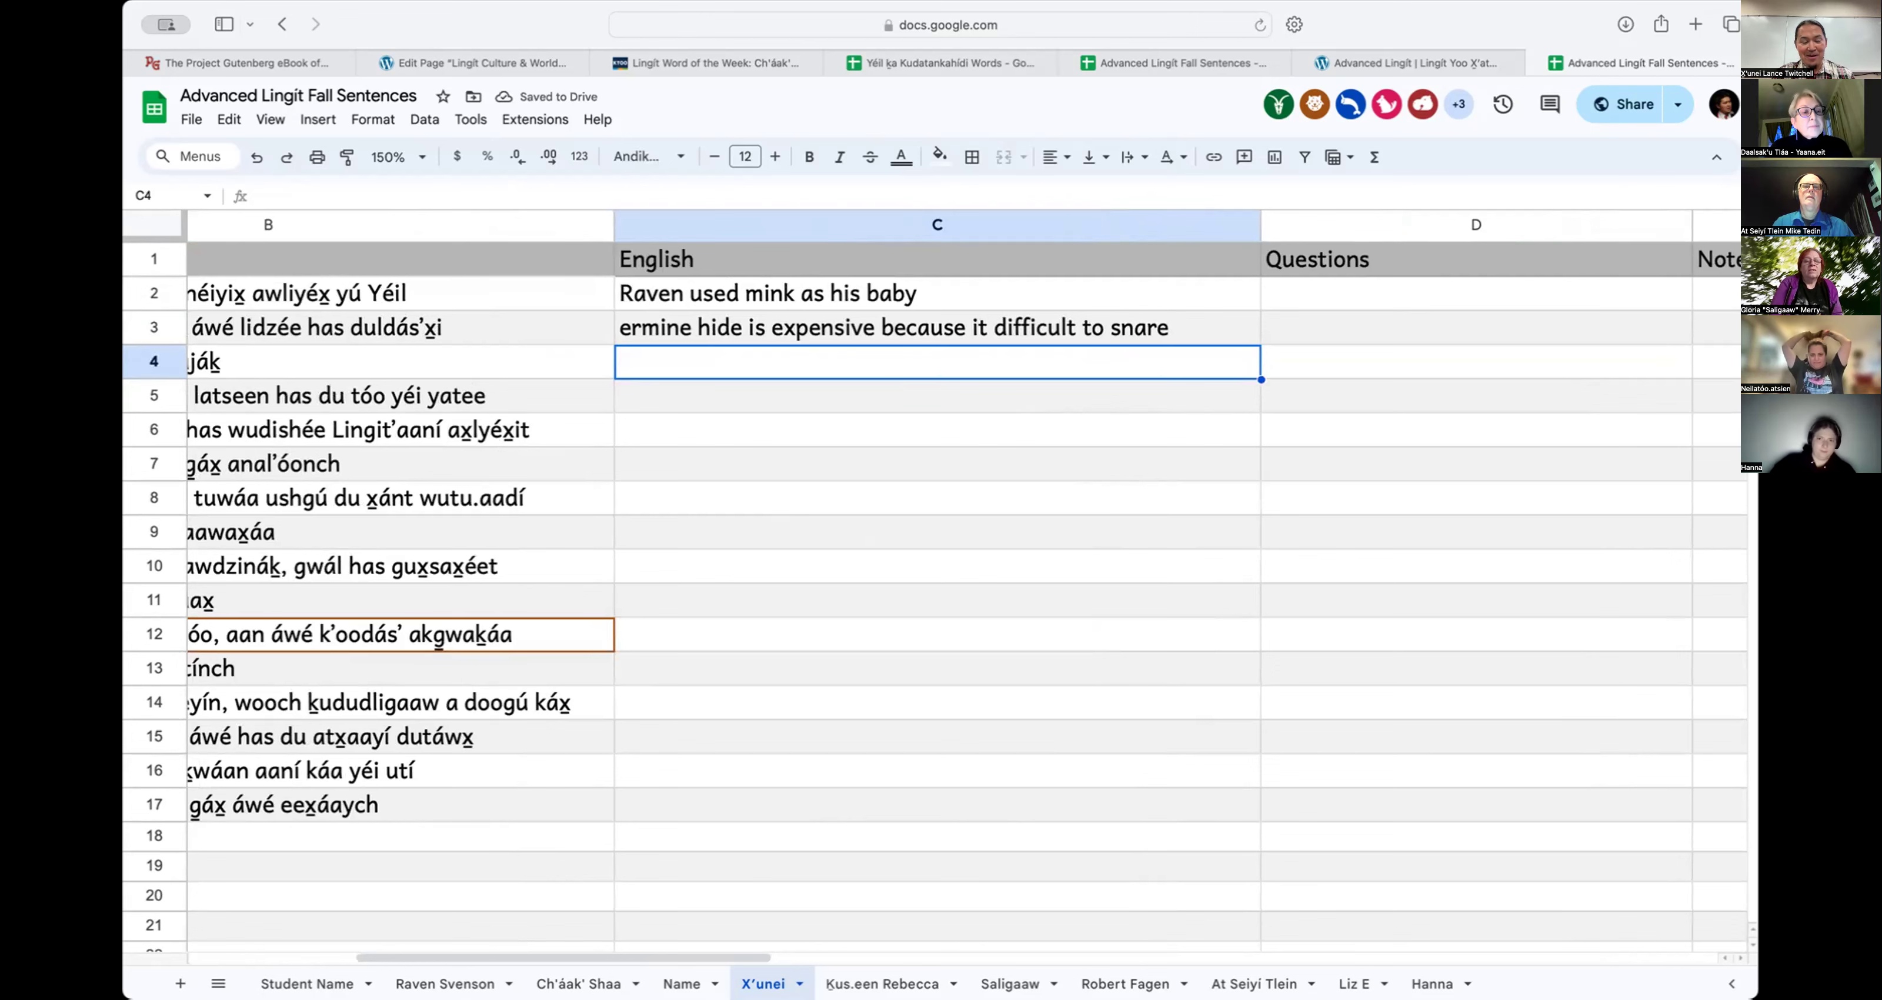
{"action": "scroll", "coordinate": [935, 584], "scroll_direction": "left", "scroll_amount": 5}
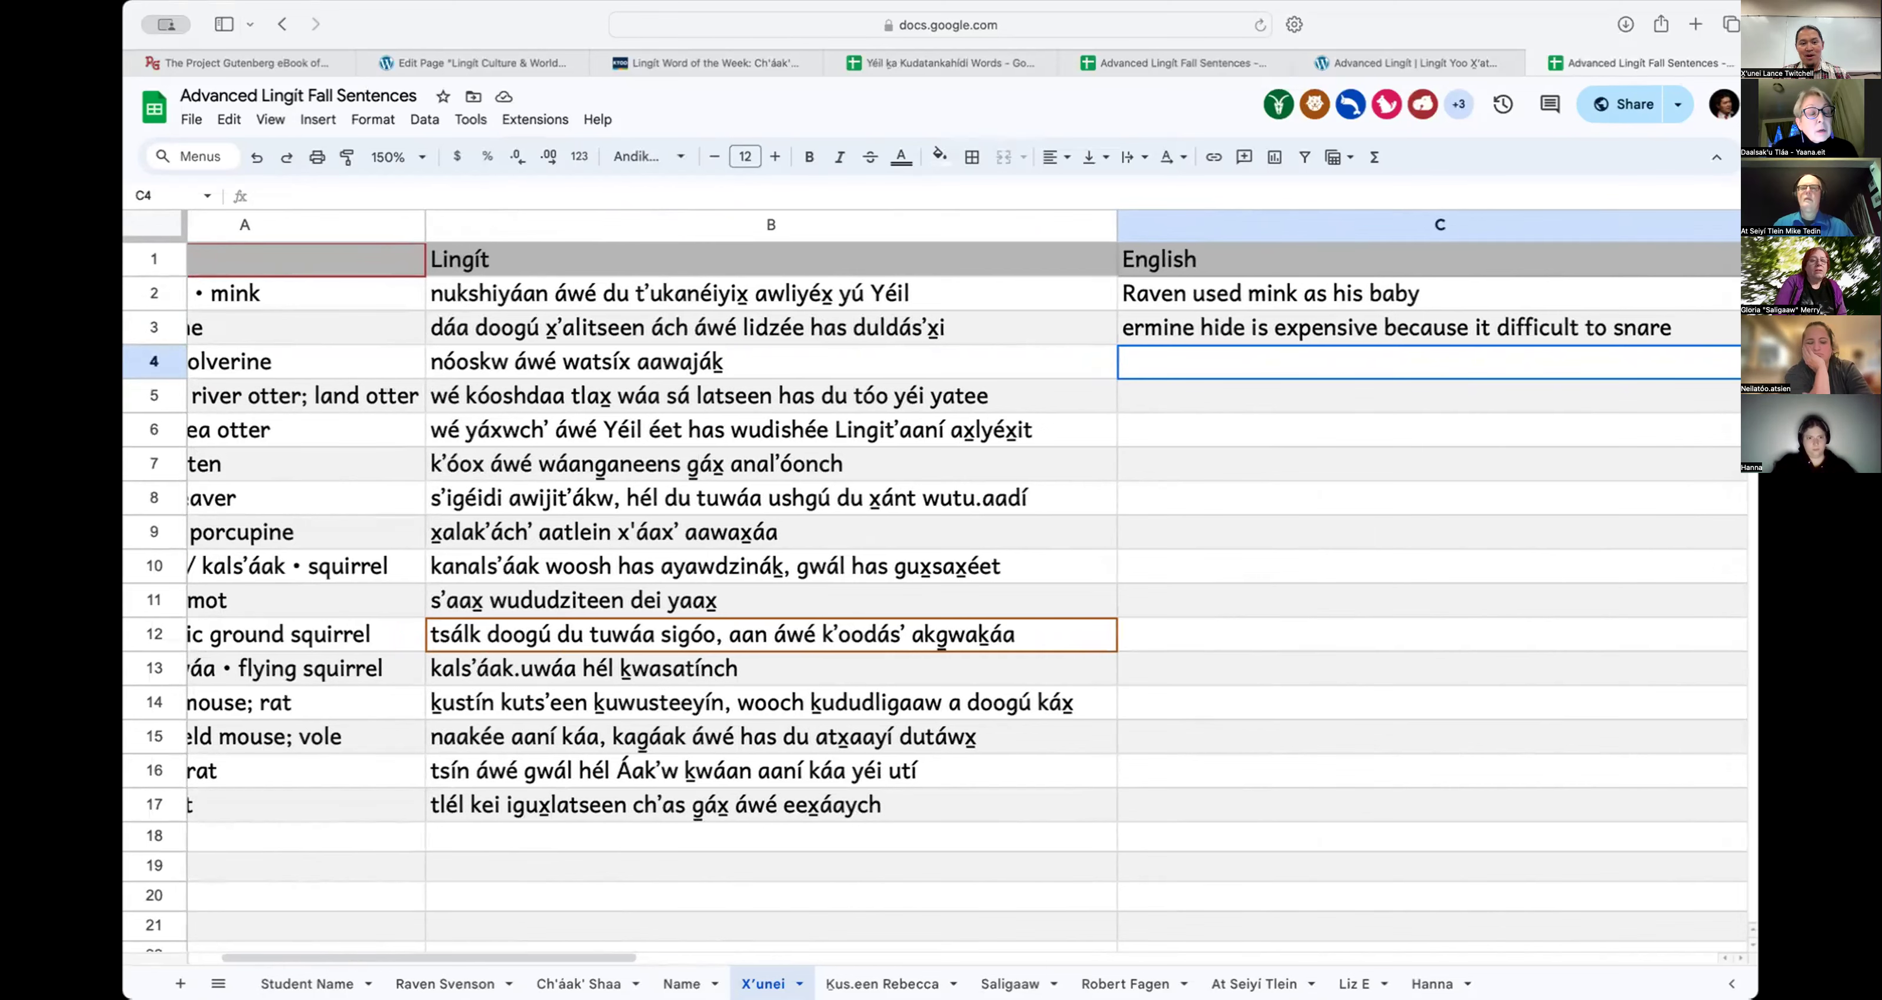
Step: Switch to the Yéil ḵa Kudatankahidi Words spreadsheet, reload it, and set the sheet zoom to 150%
{"action": "scroll", "coordinate": [935, 584], "scroll_direction": "left", "scroll_amount": 3}
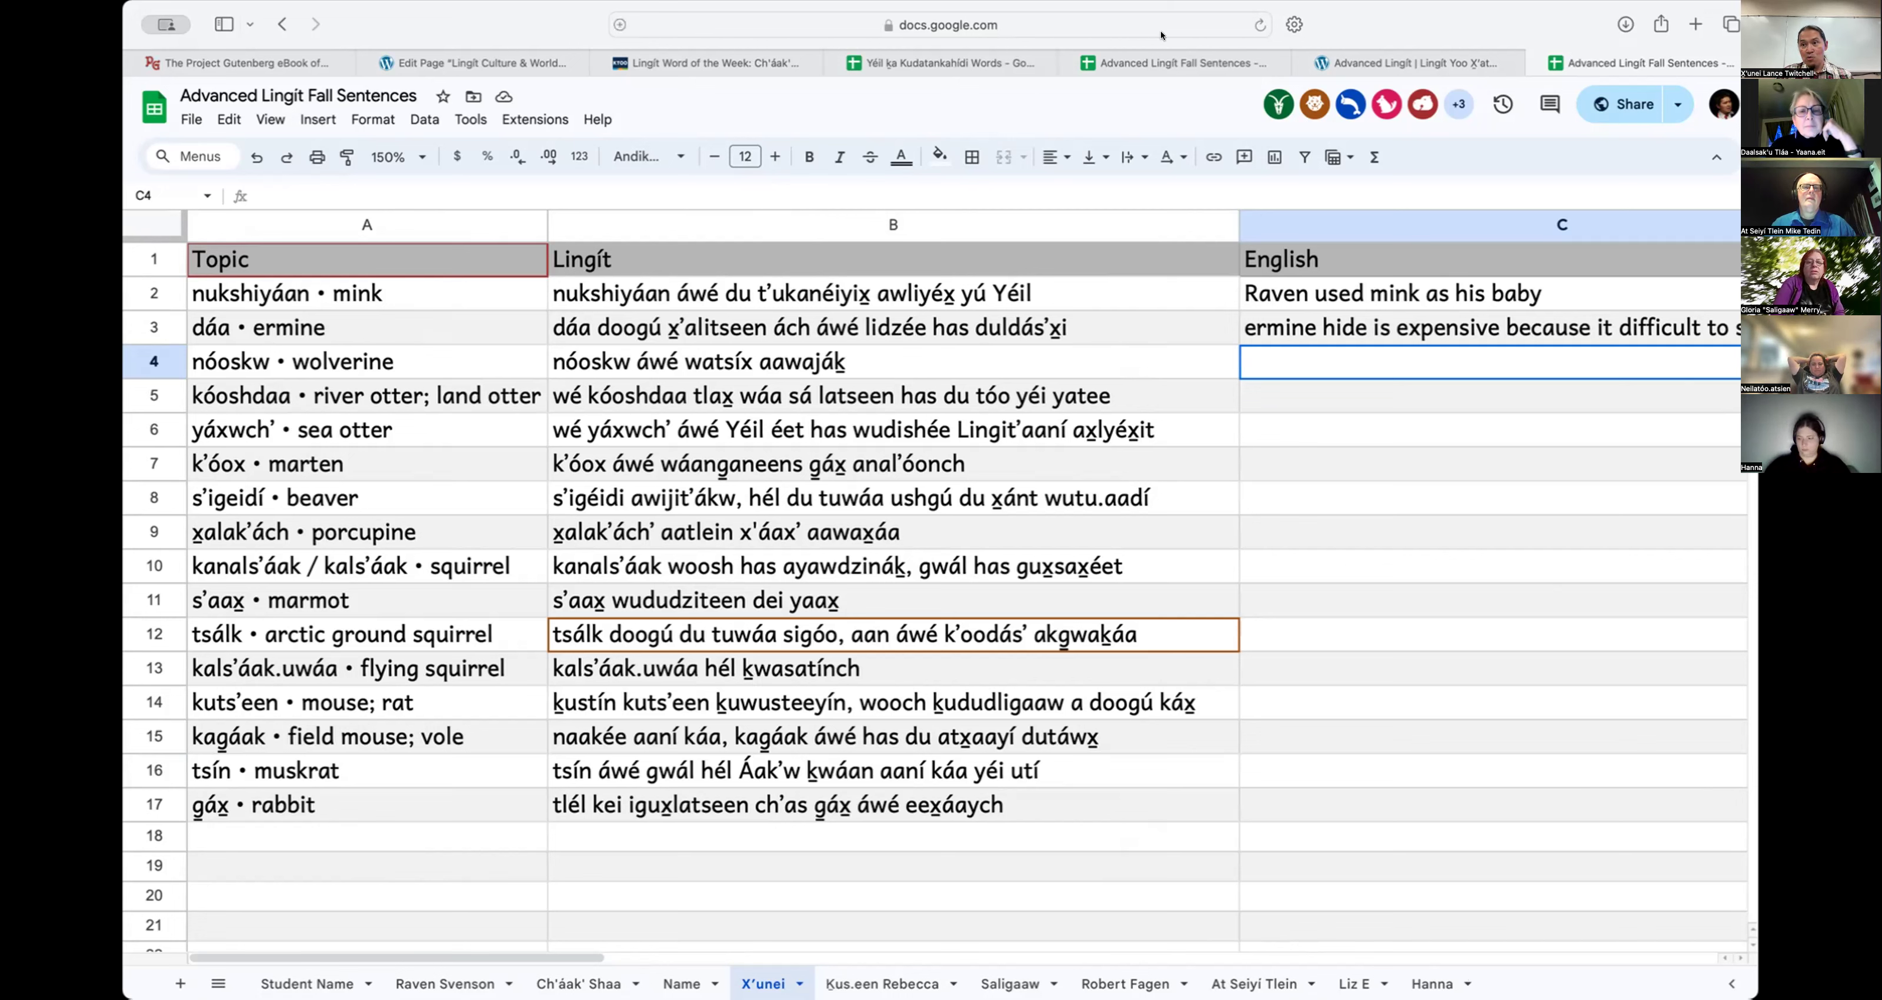
{"action": "left_click", "coordinate": [979, 56]}
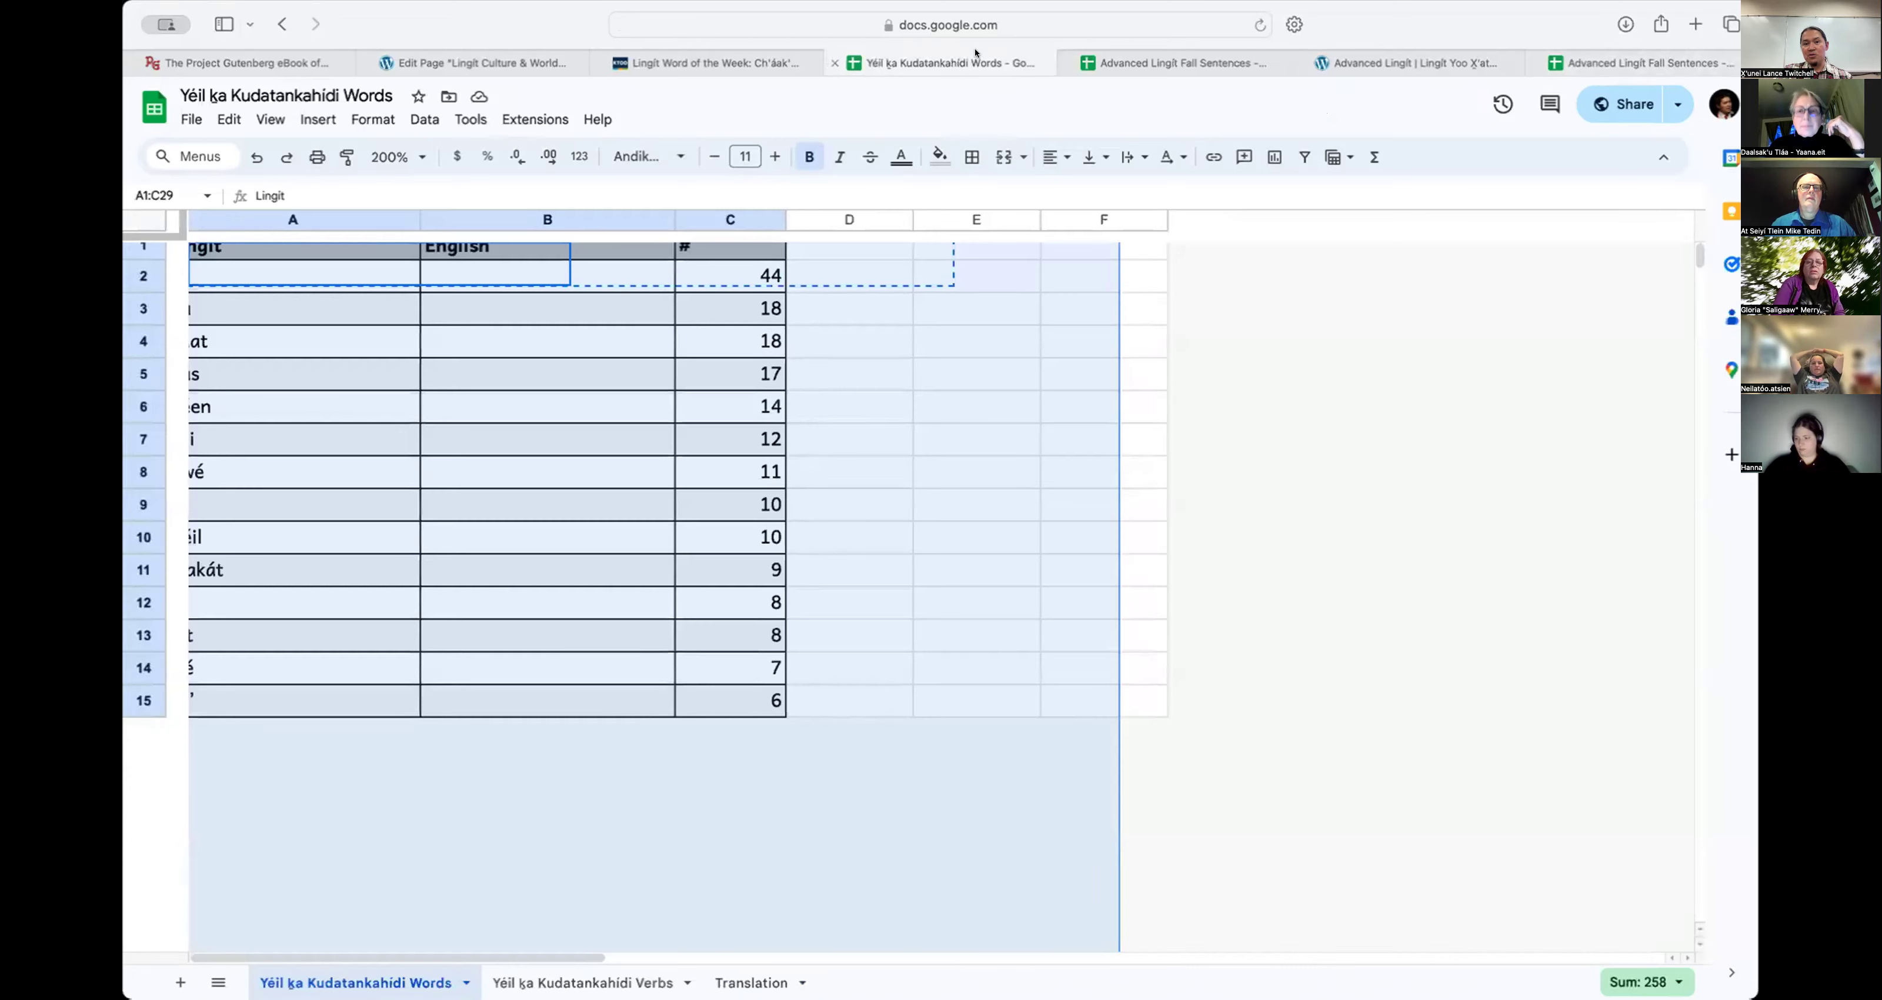
{"action": "scroll", "coordinate": [497, 465], "scroll_direction": "down", "scroll_amount": 1}
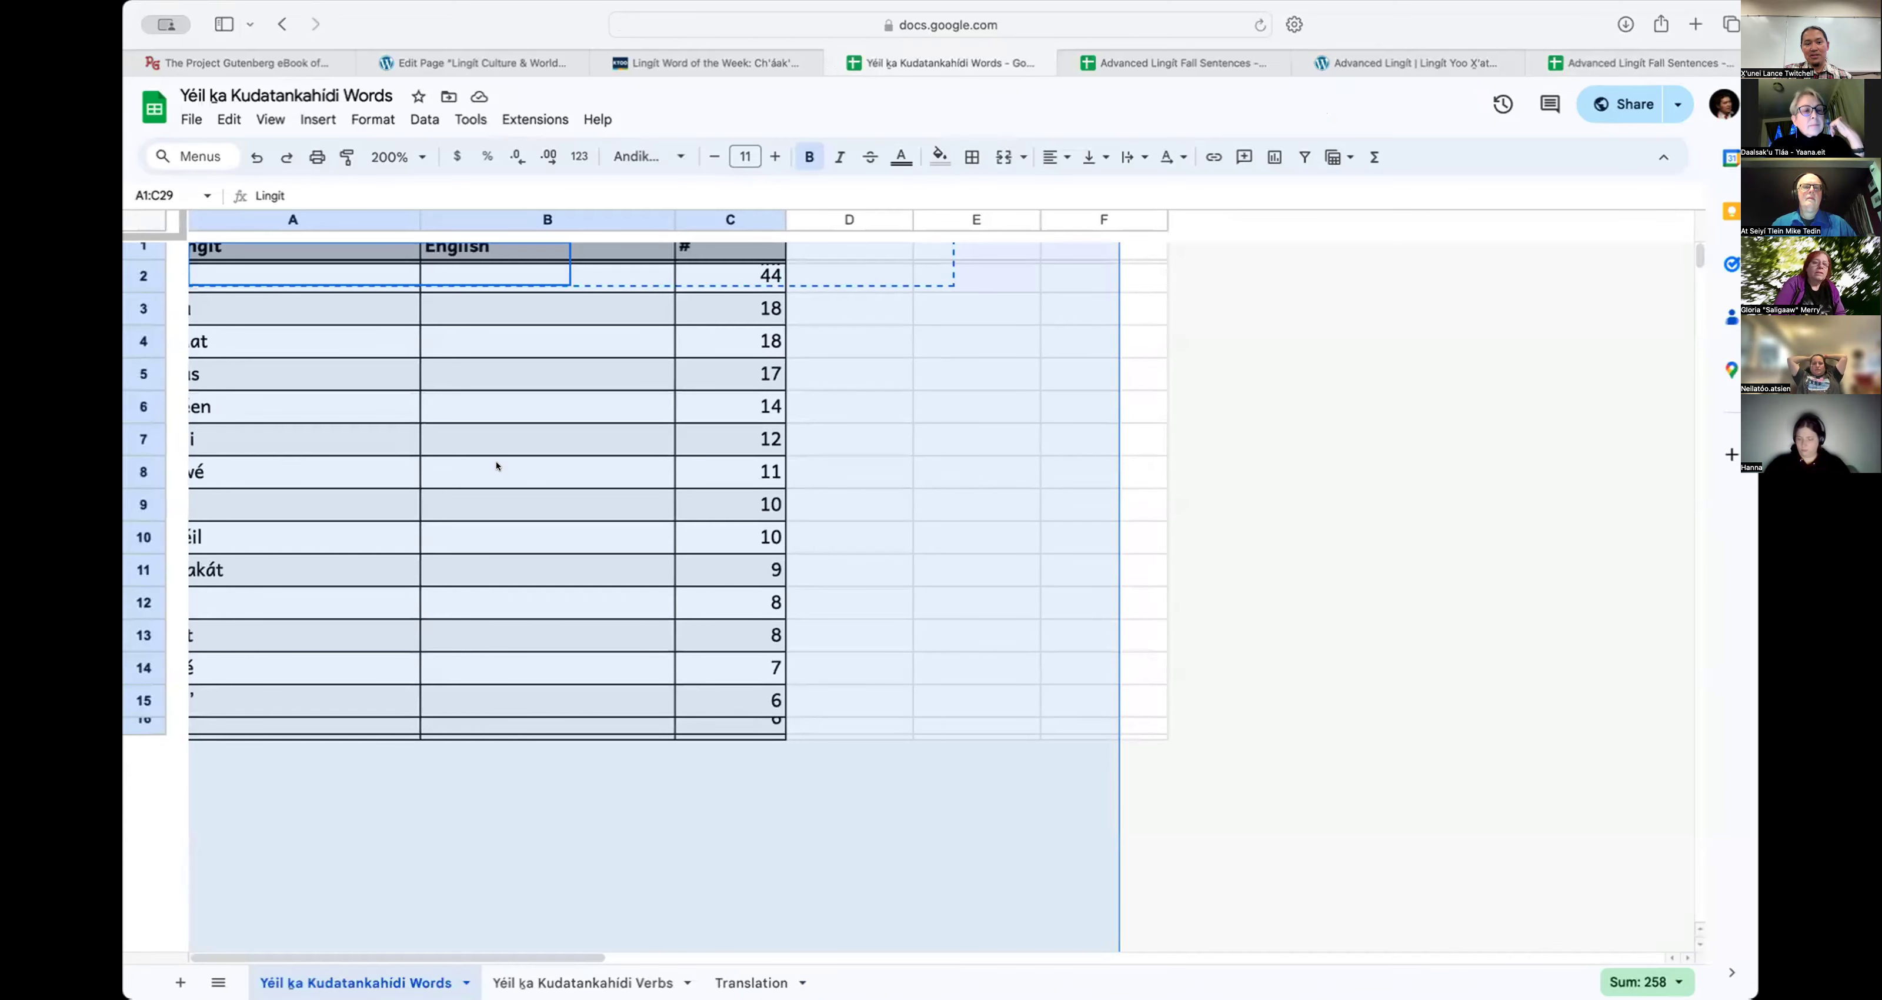
{"action": "left_click", "coordinate": [497, 466]}
{"action": "scroll", "coordinate": [354, 407], "scroll_direction": "down", "scroll_amount": 5}
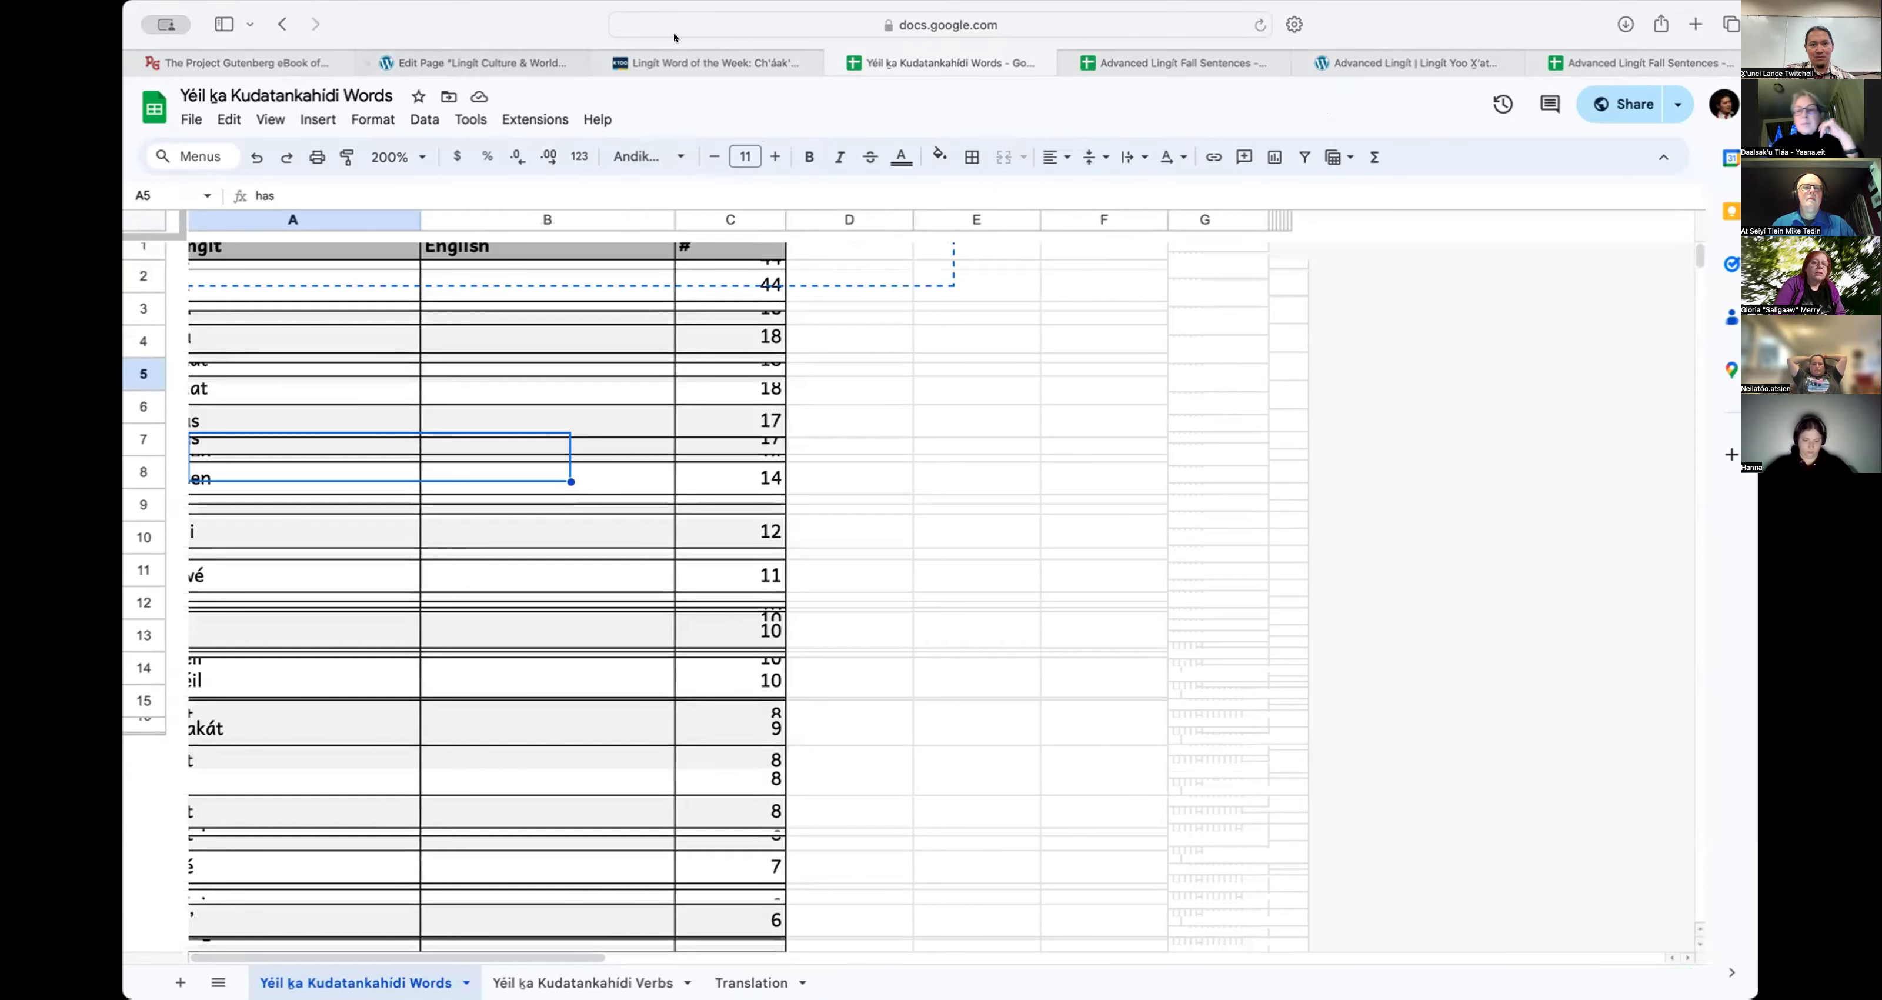
{"action": "left_click", "coordinate": [1254, 24]}
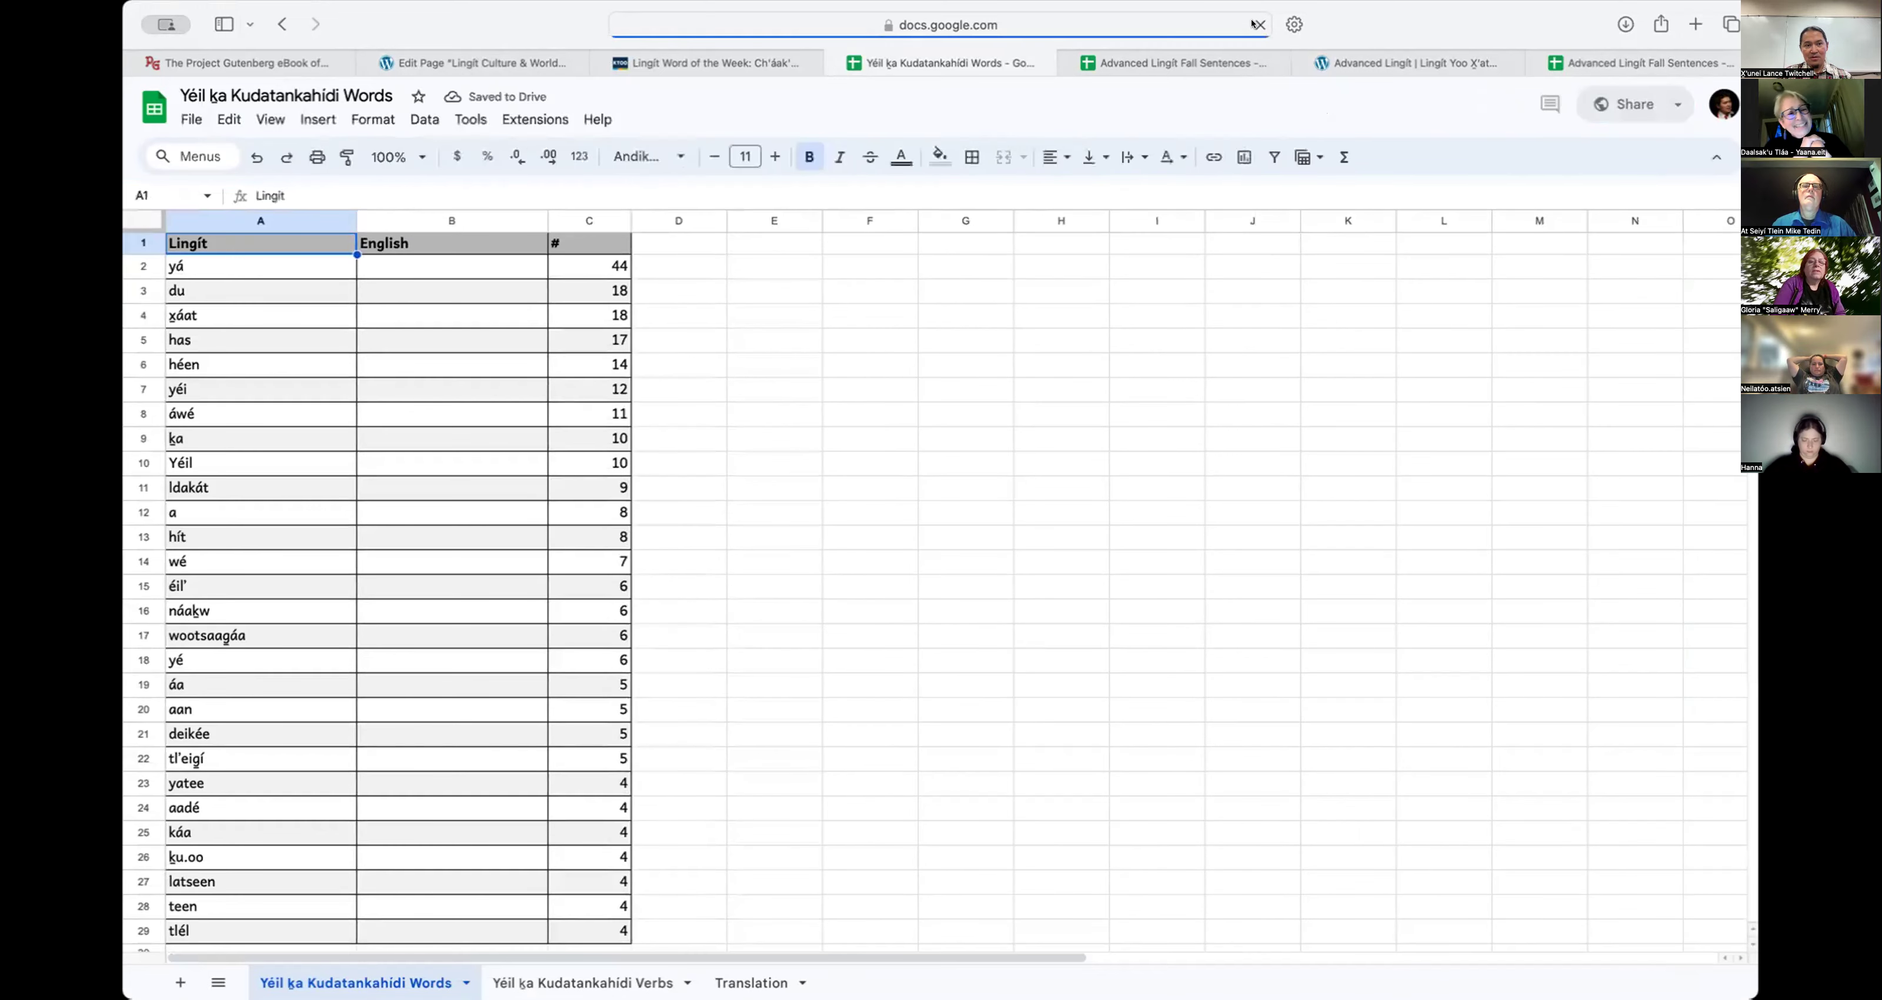
{"action": "left_click", "coordinate": [403, 156]}
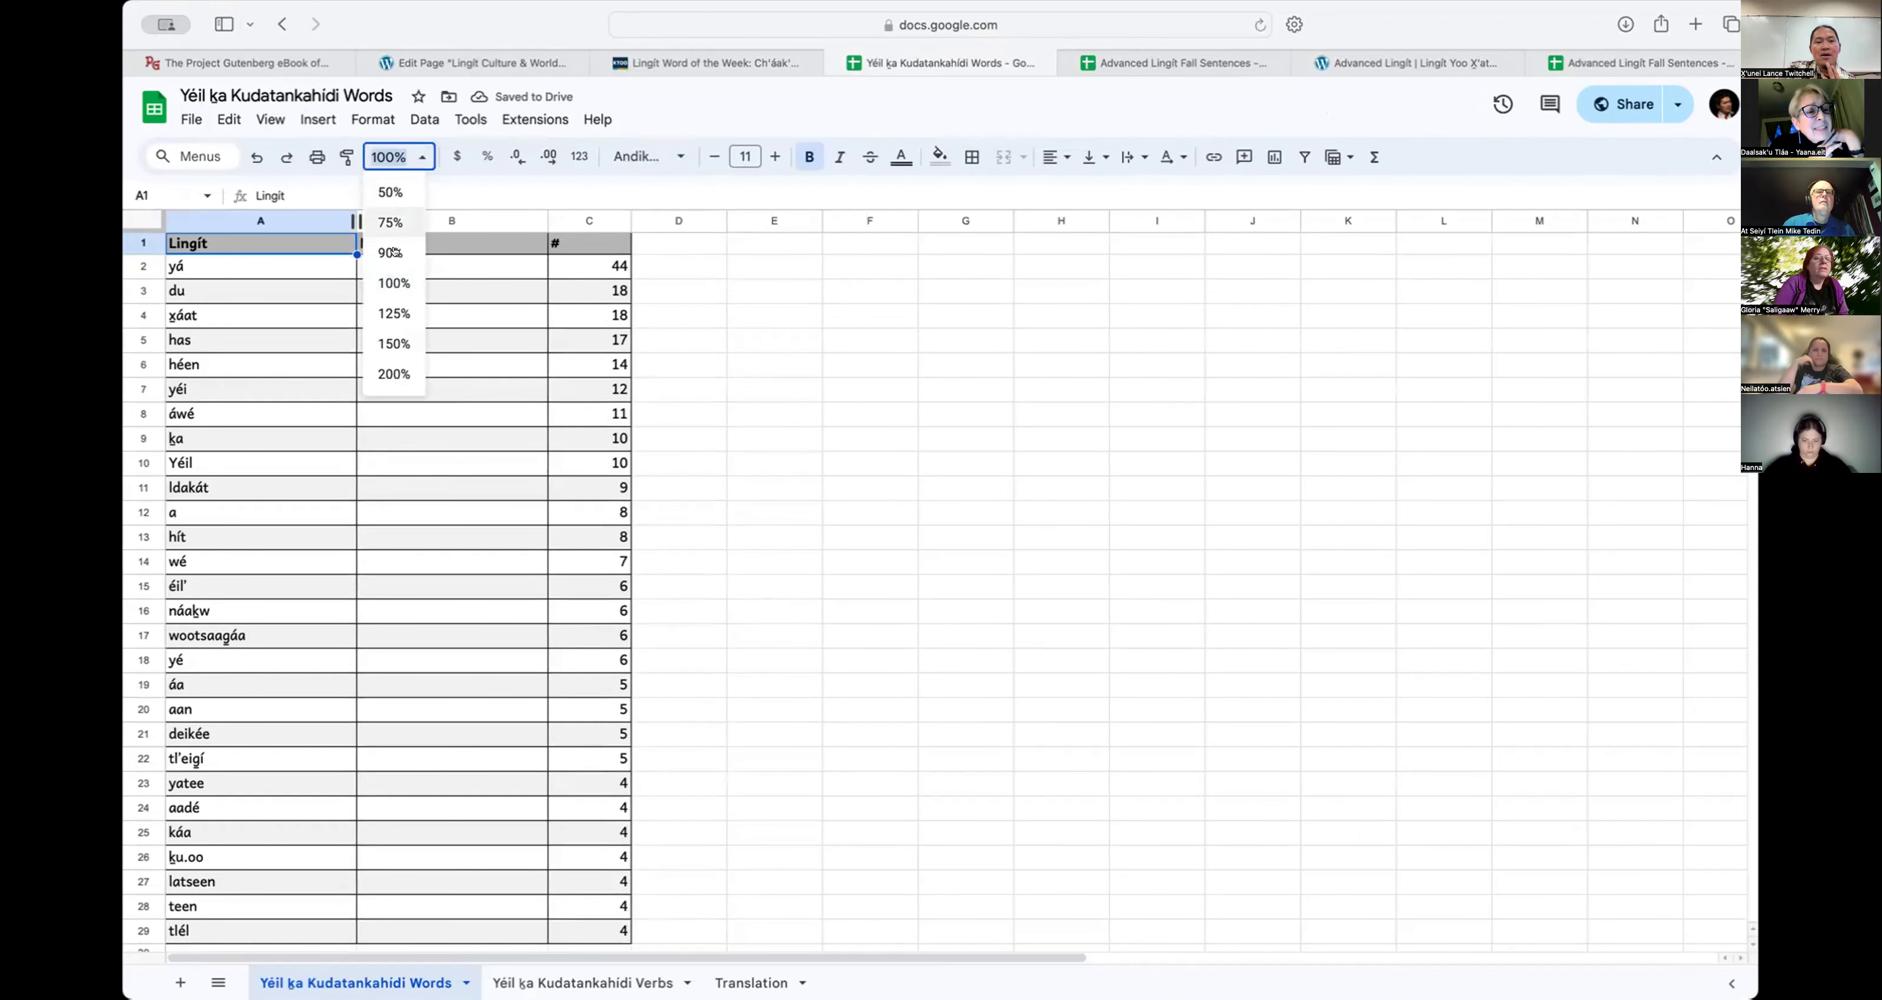
{"action": "left_click", "coordinate": [393, 342]}
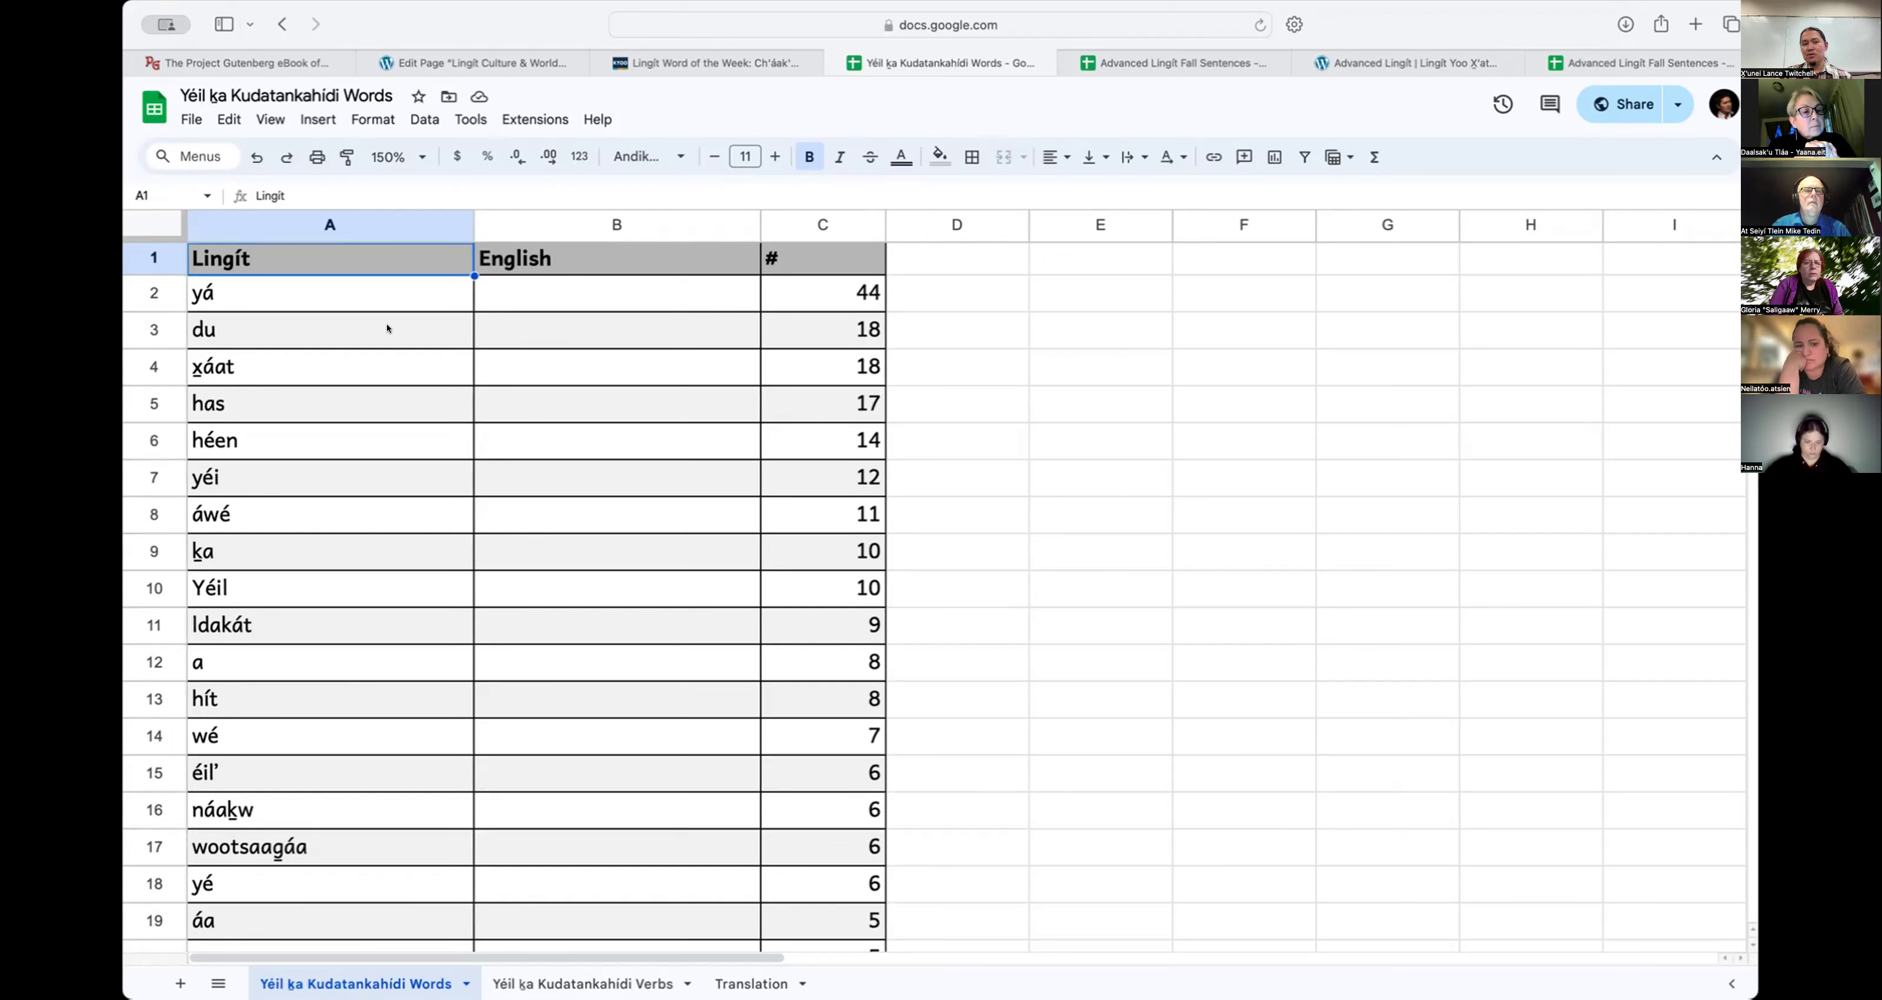
Step: Enter the English translations "not" for tlél, "with" for teen and "strength" for latseen in cells B29, B28 and B27
{"action": "left_click", "coordinate": [555, 300]}
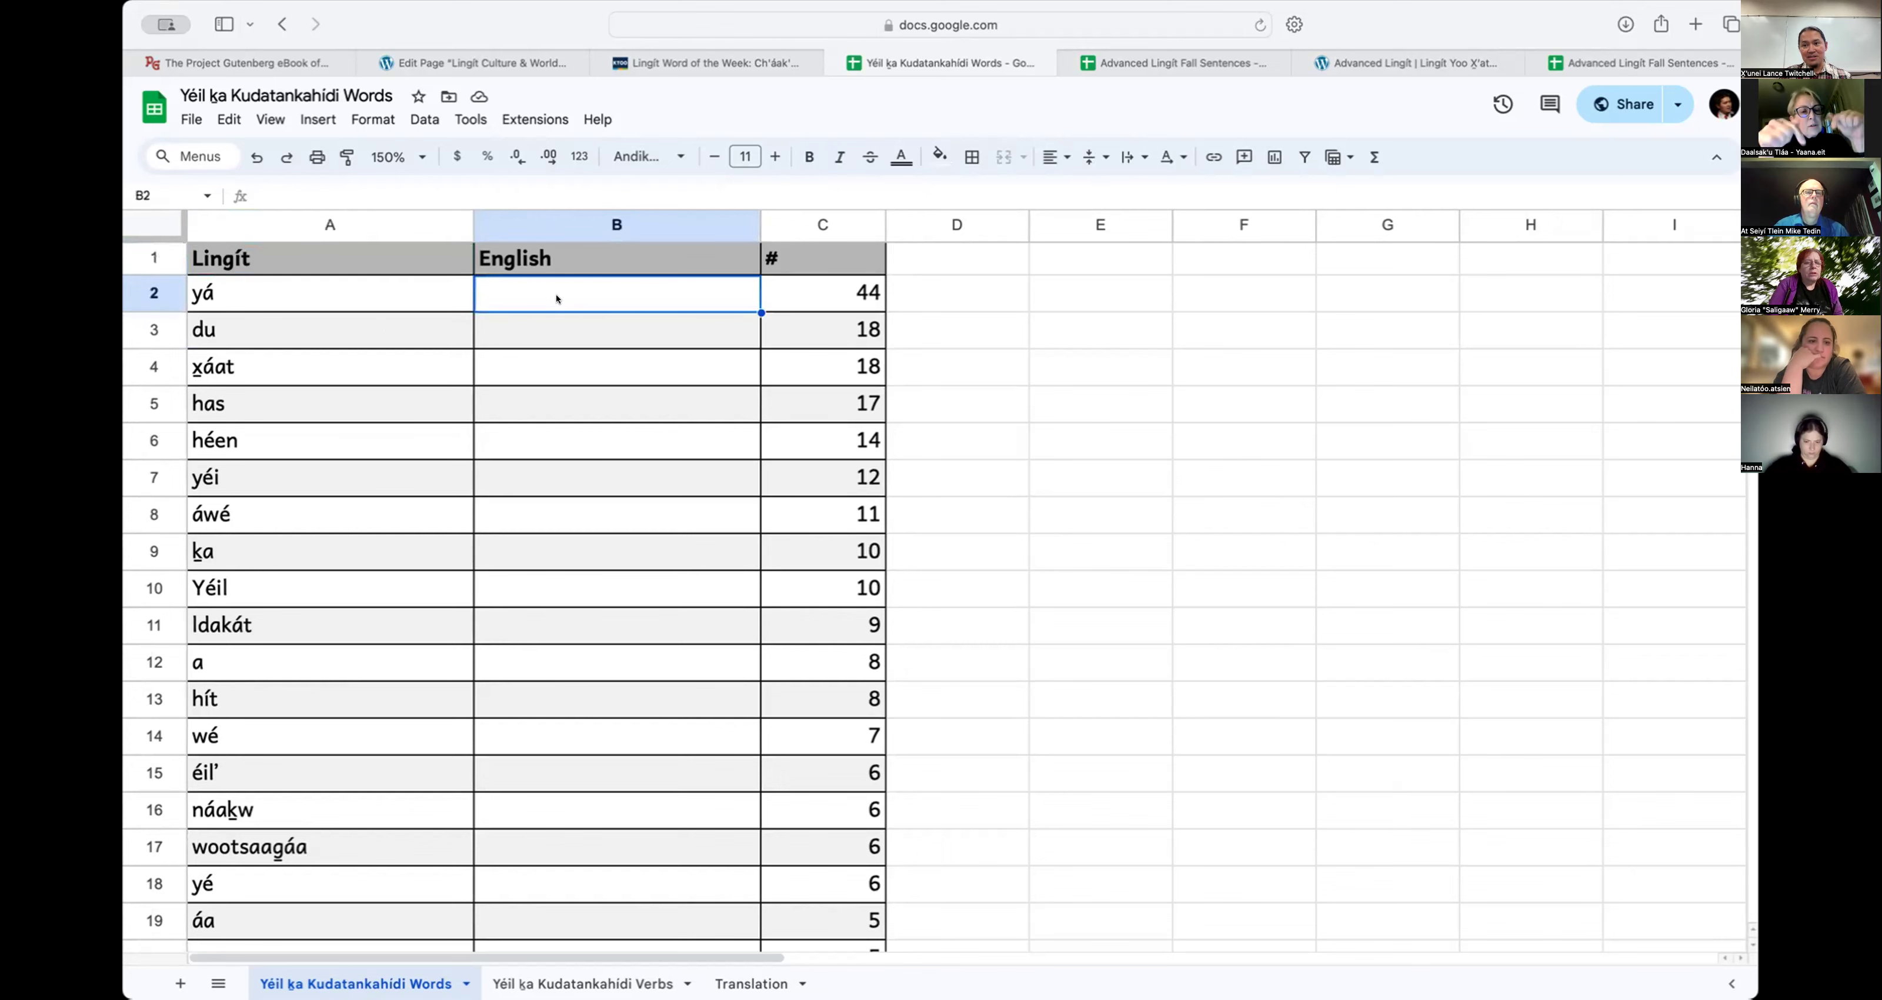
{"action": "scroll", "coordinate": [557, 298], "scroll_direction": "down", "scroll_amount": 10}
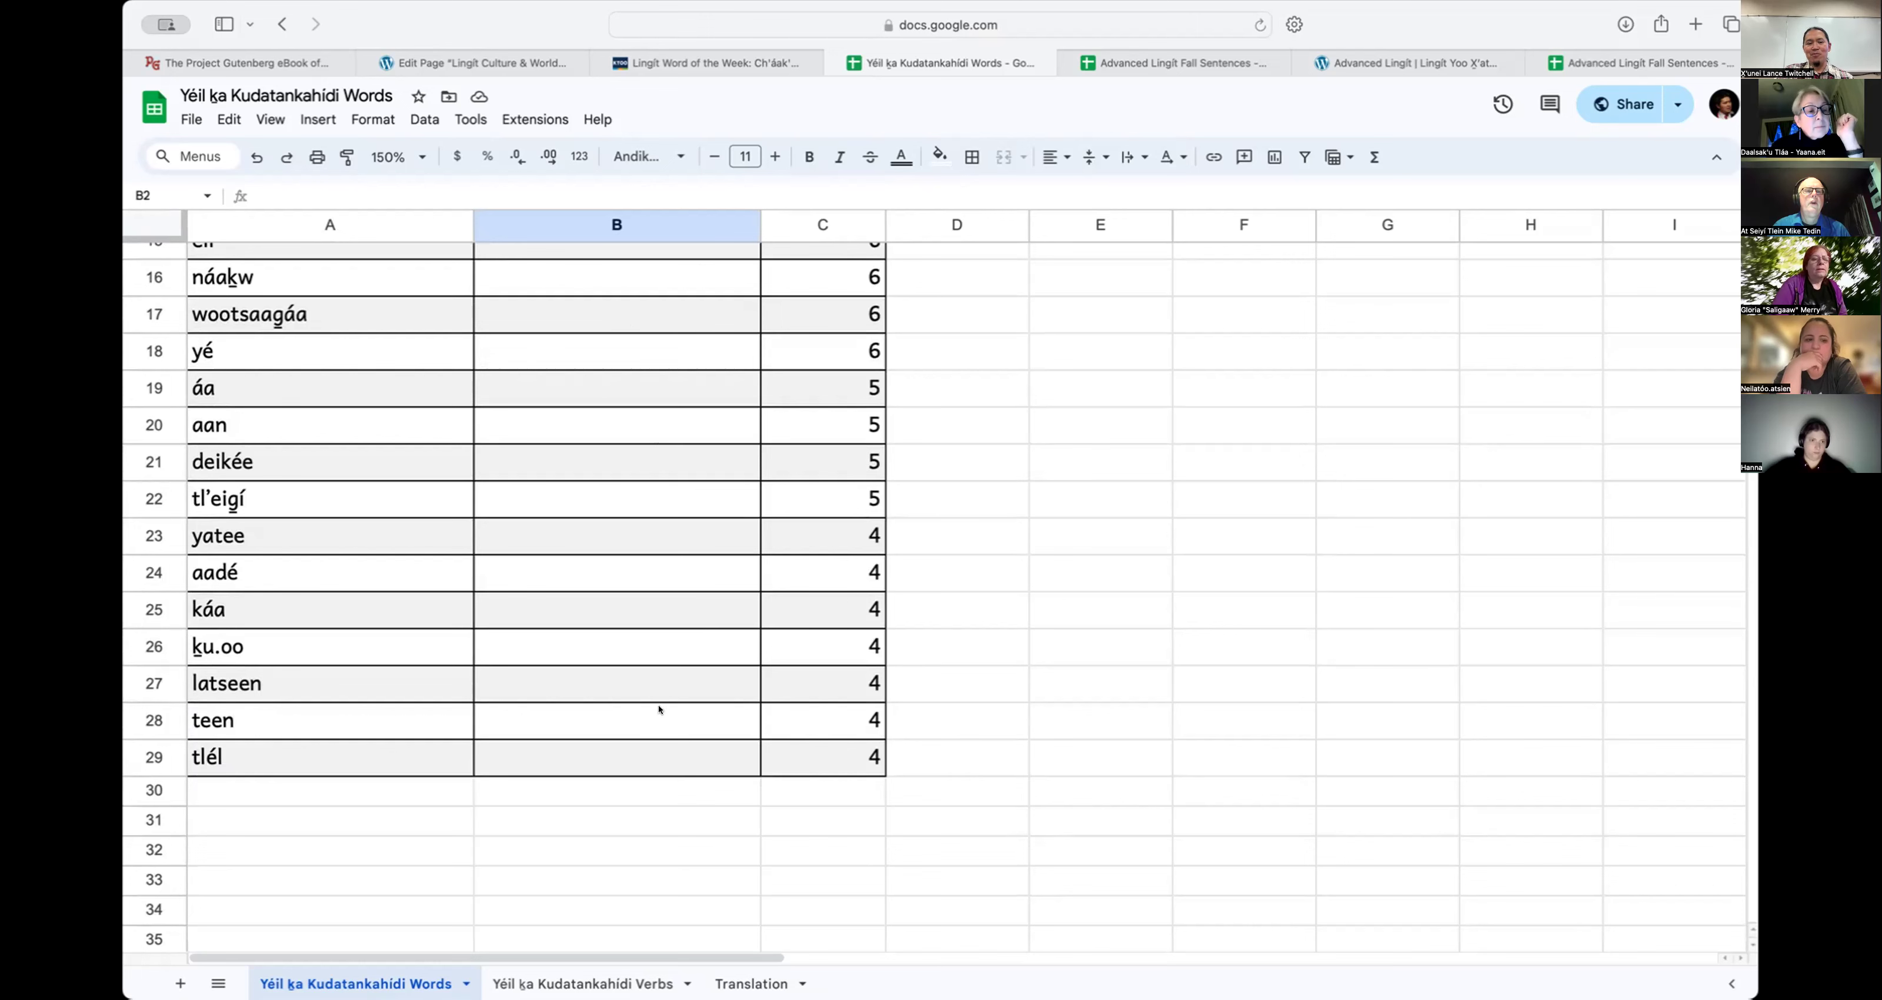
{"action": "left_click", "coordinate": [646, 750]}
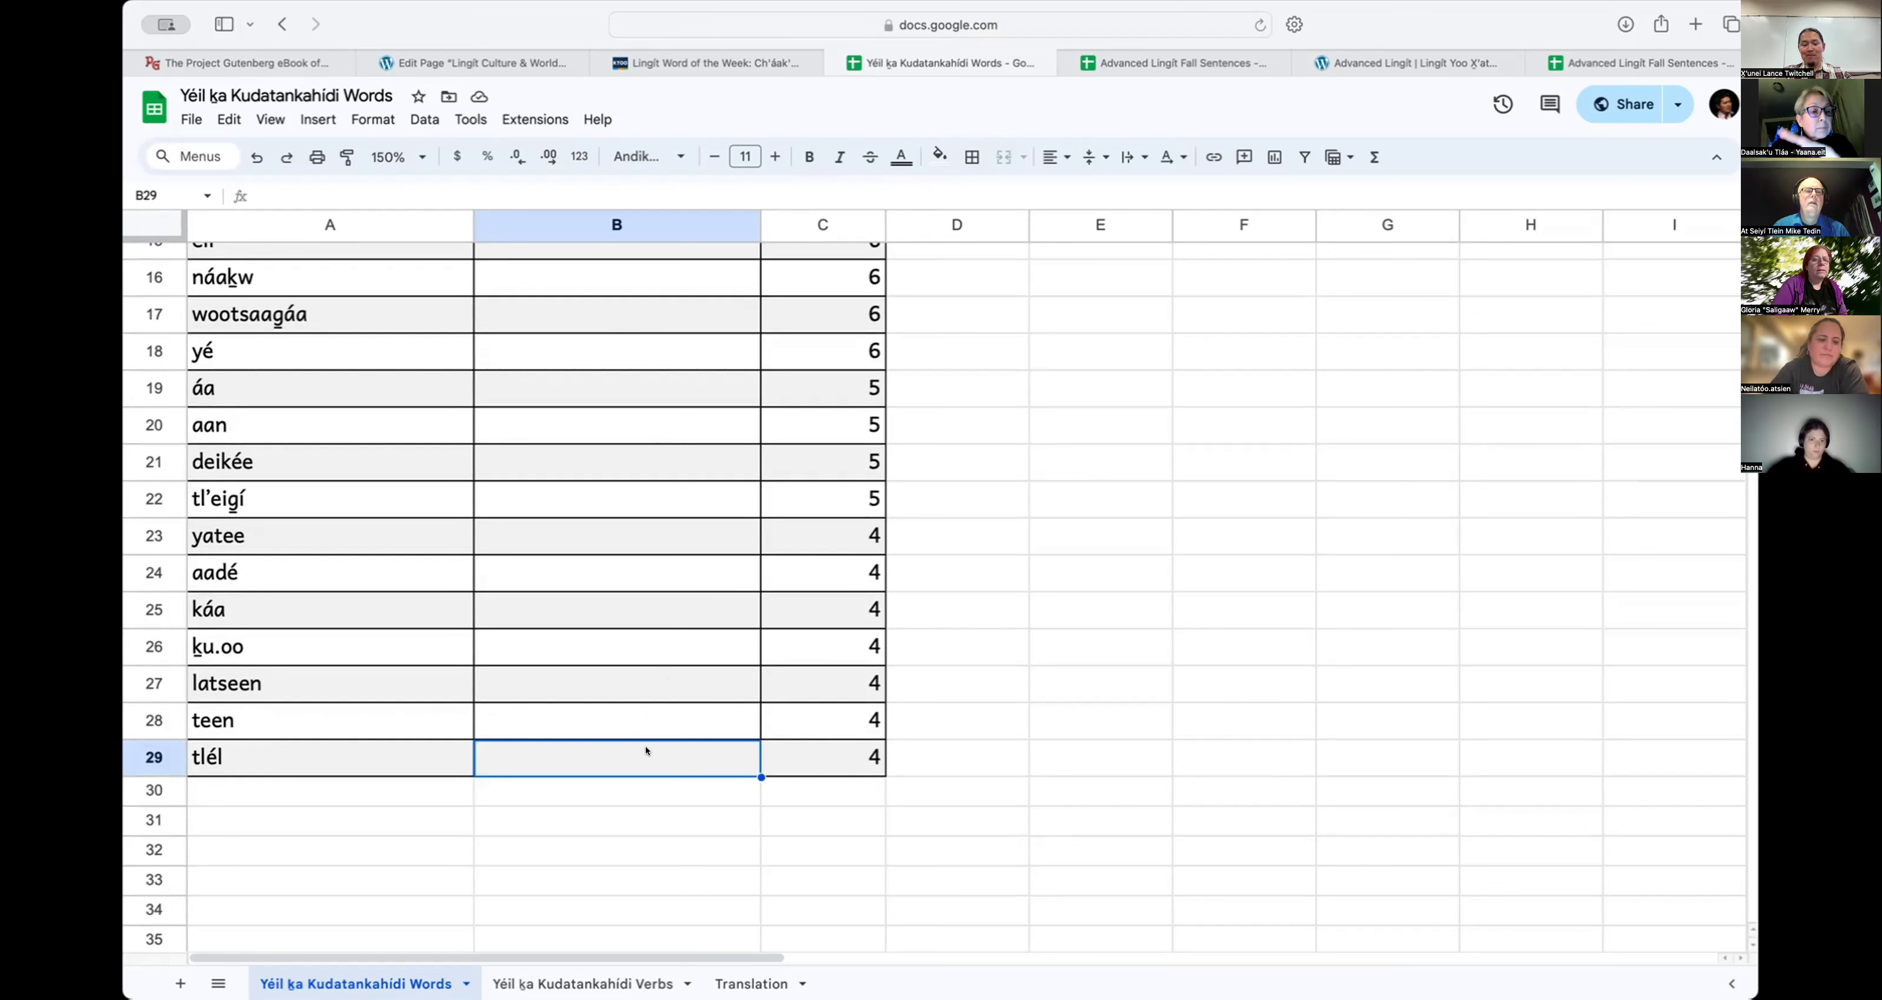
{"action": "type", "text": "not"}
{"action": "key", "text": "Up"}
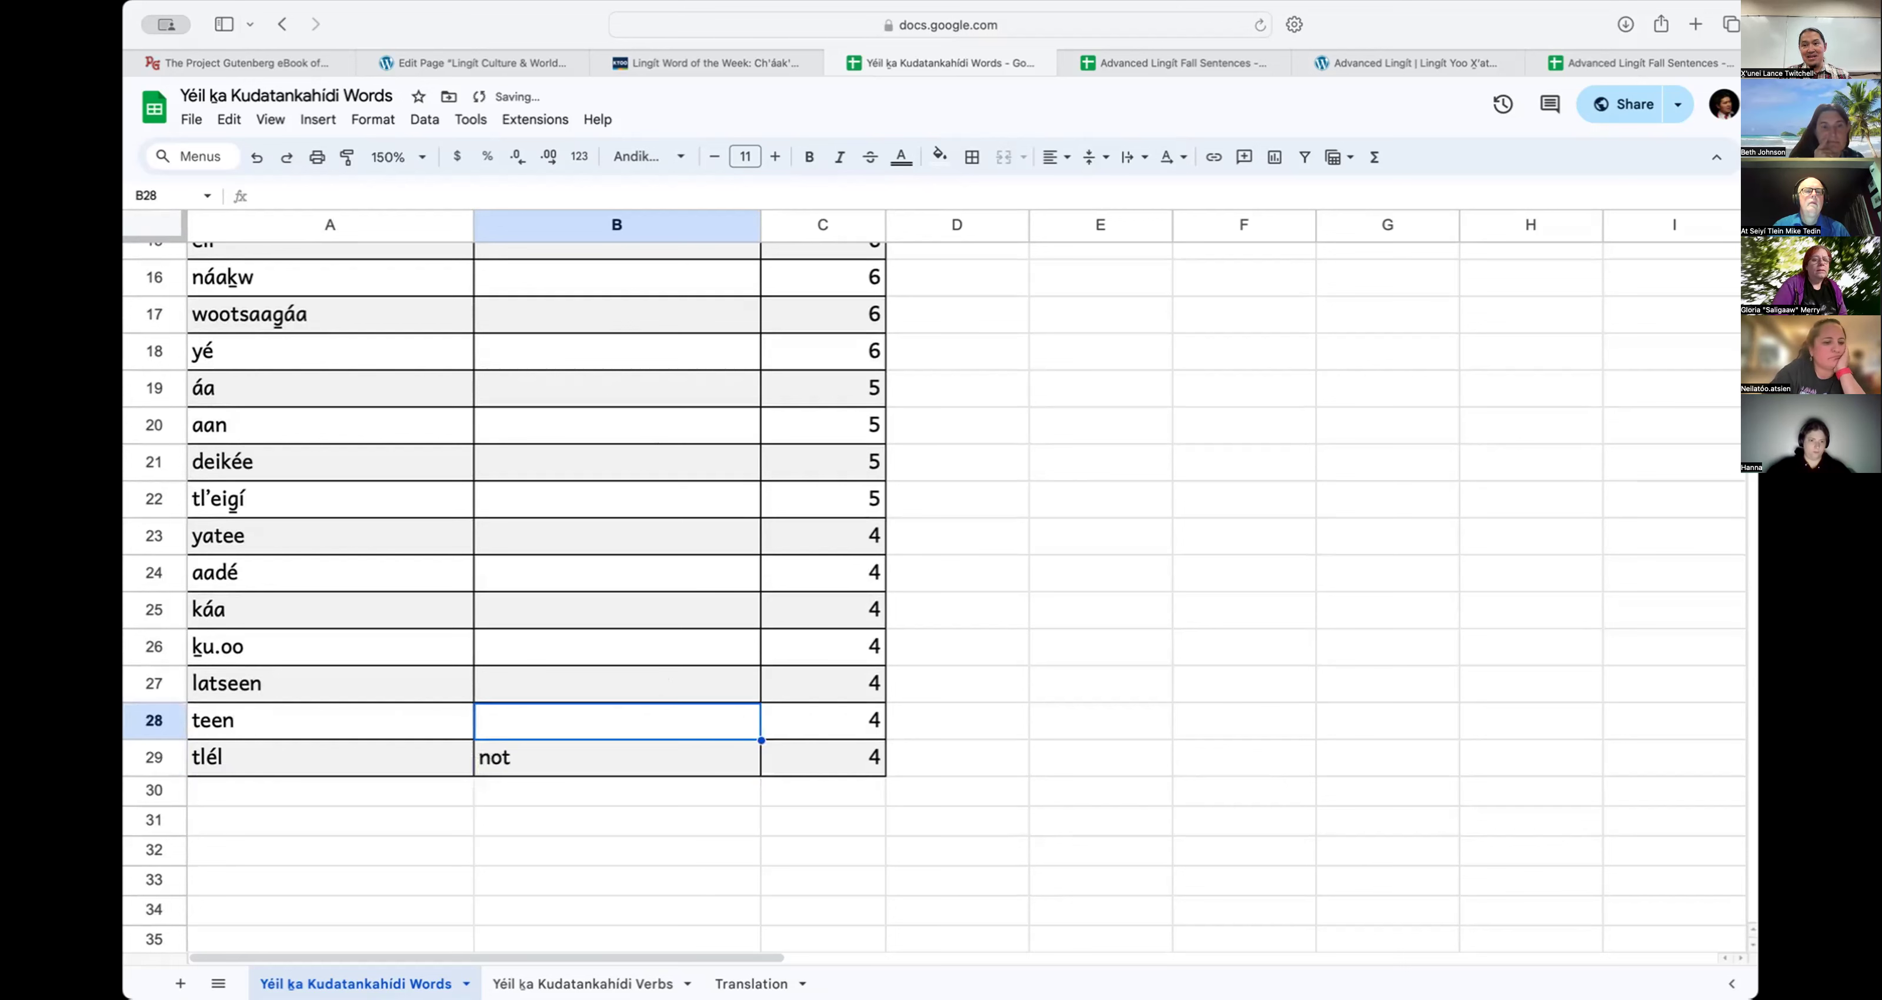
{"action": "type", "text": "with"}
{"action": "key", "text": "Up"}
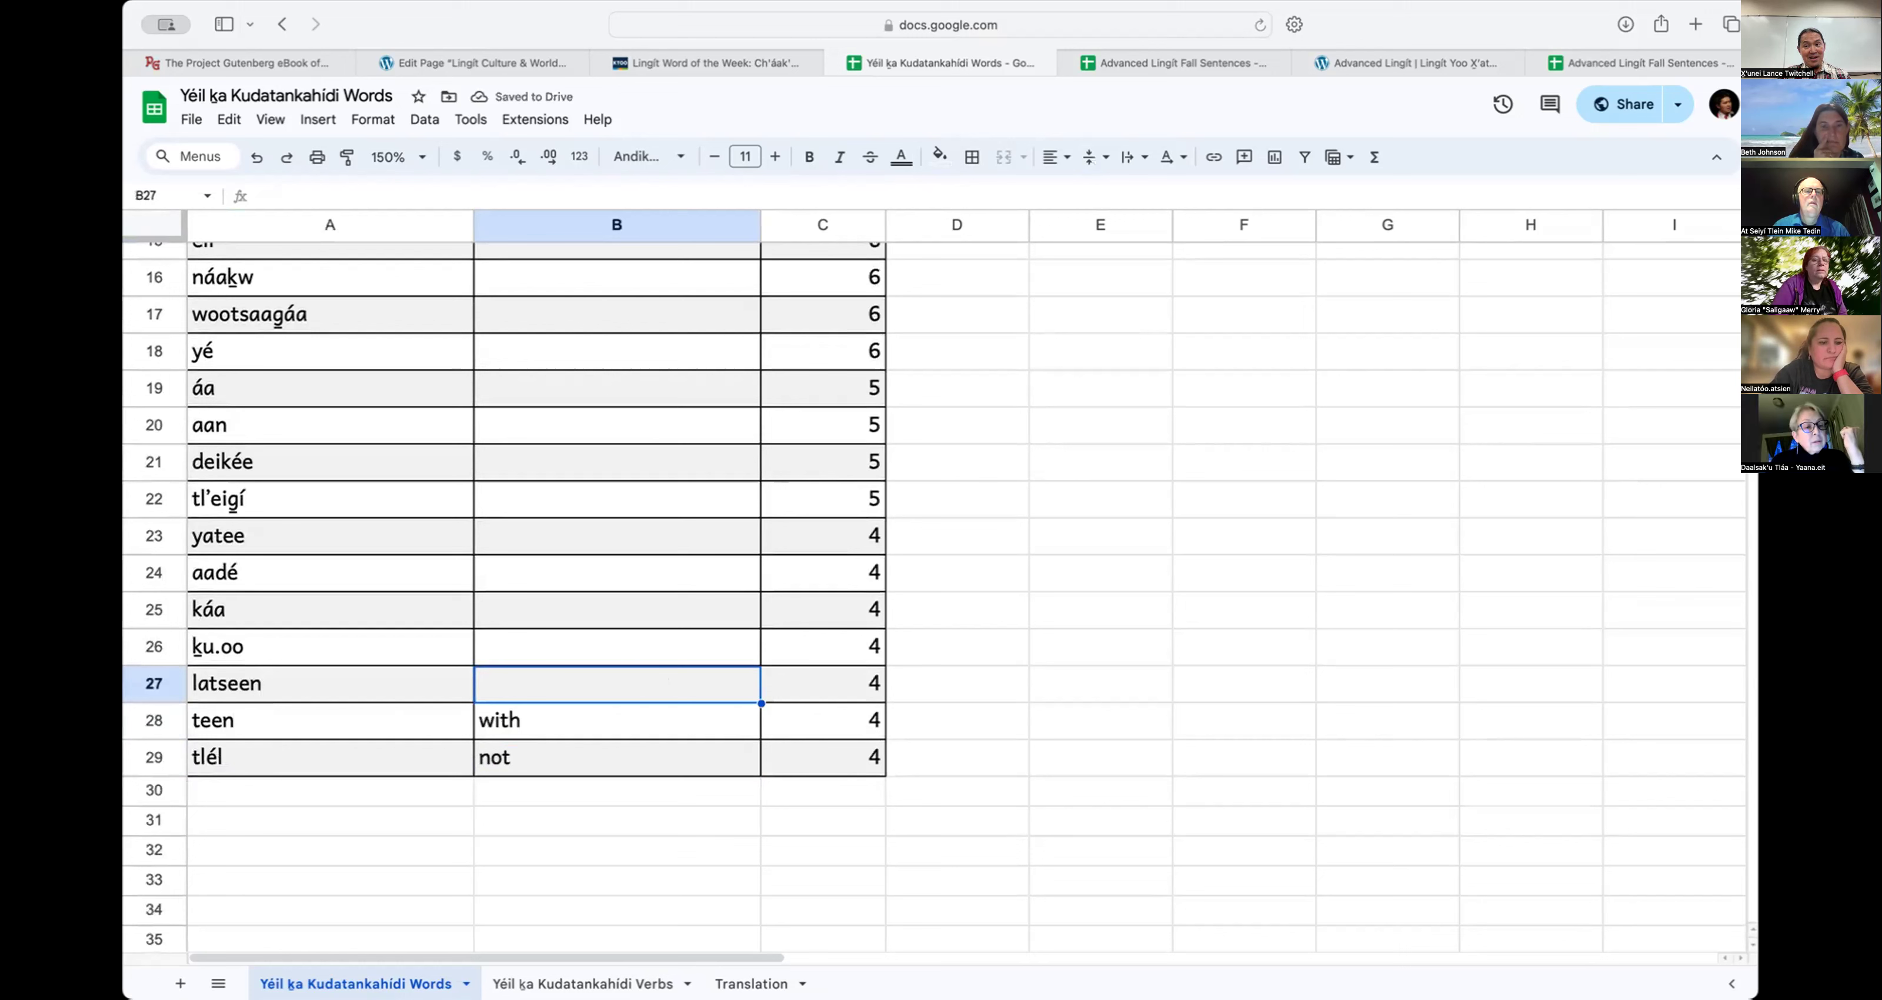
{"action": "type", "text": "strength"}
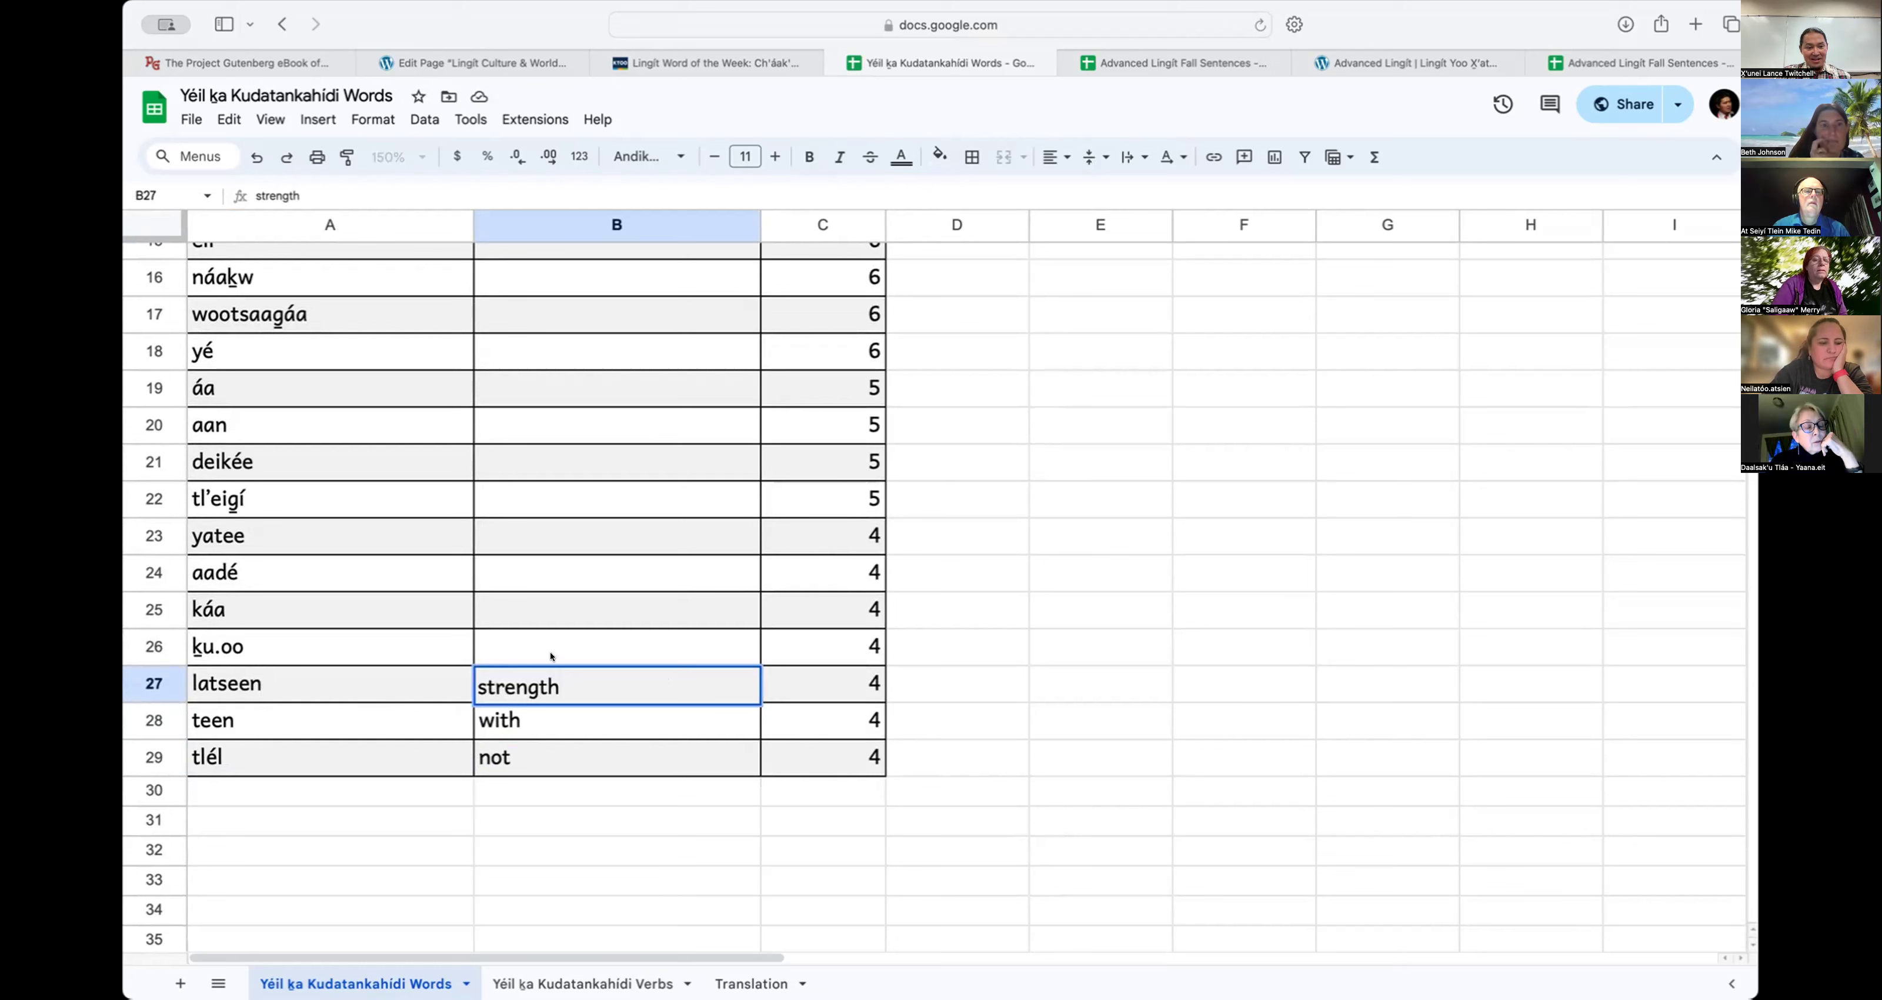
Step: Enter the English translations "people; community" for ḵu.oo, "on" for káa and "towards it" for aadé in cells B26, B25 and B24
{"action": "left_click", "coordinate": [572, 643]}
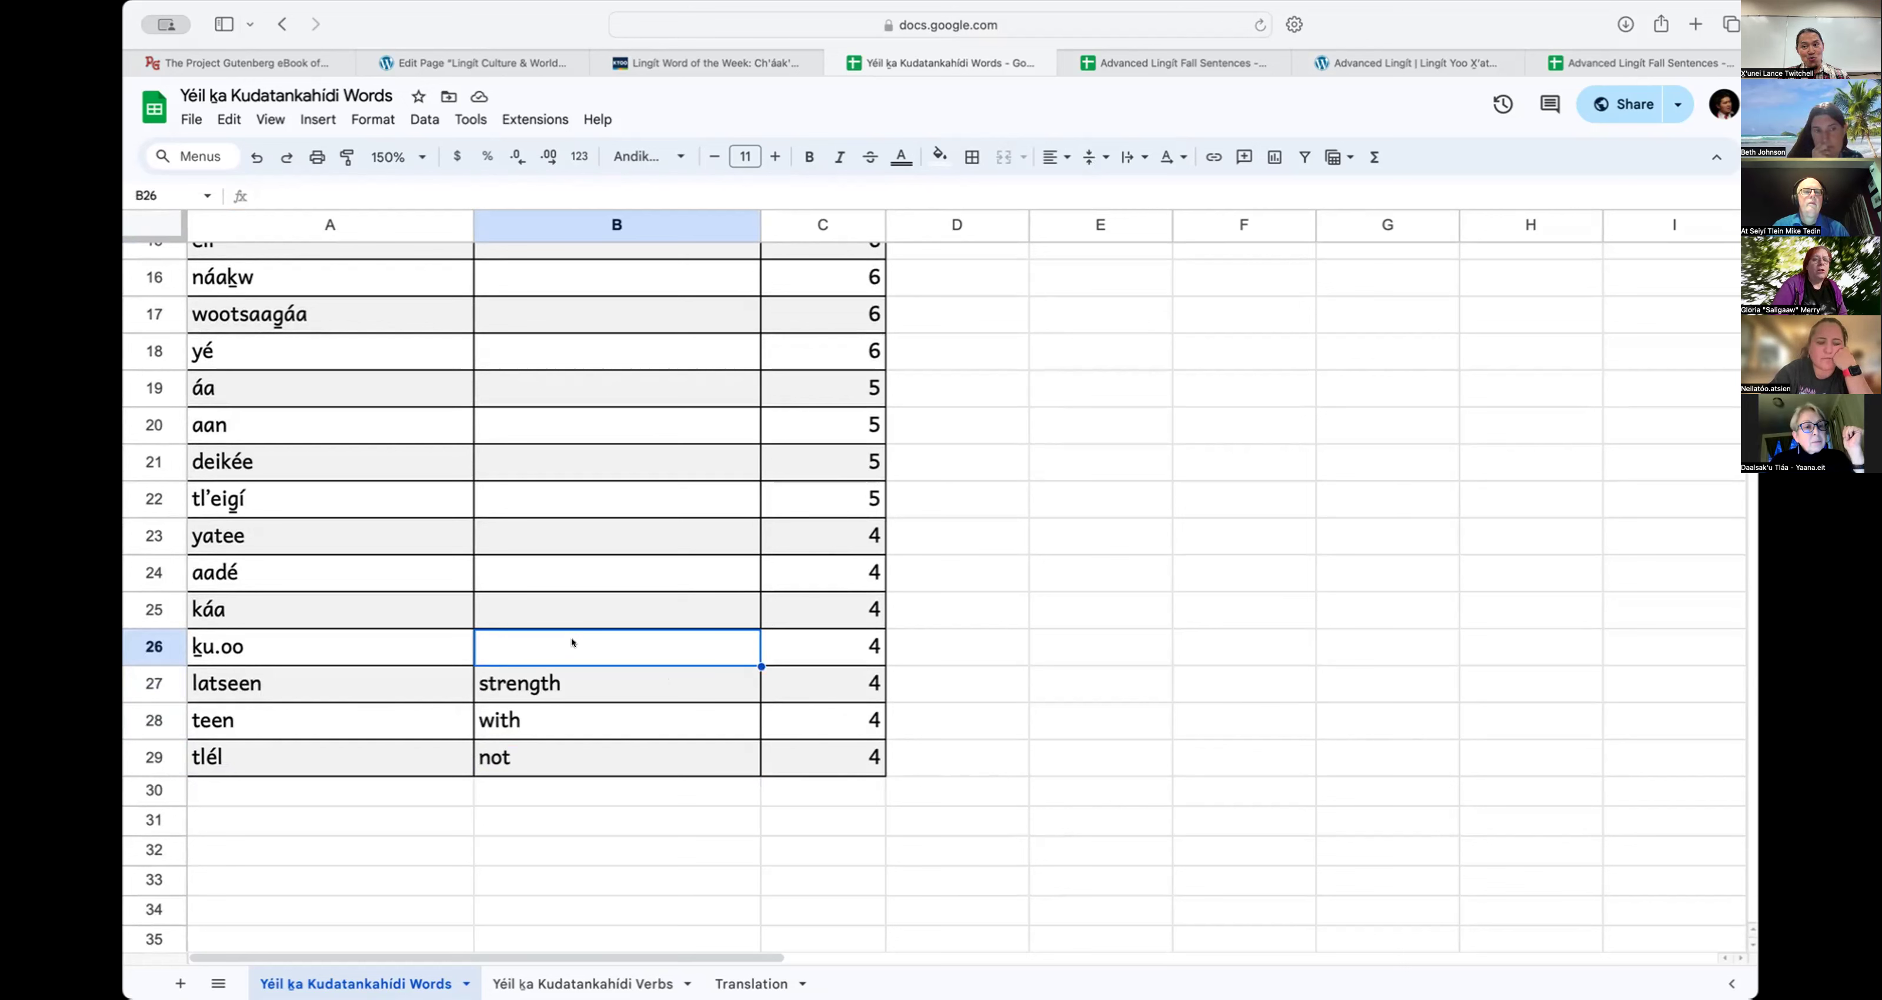
{"action": "type", "text": "people; community"}
{"action": "key", "text": "Up"}
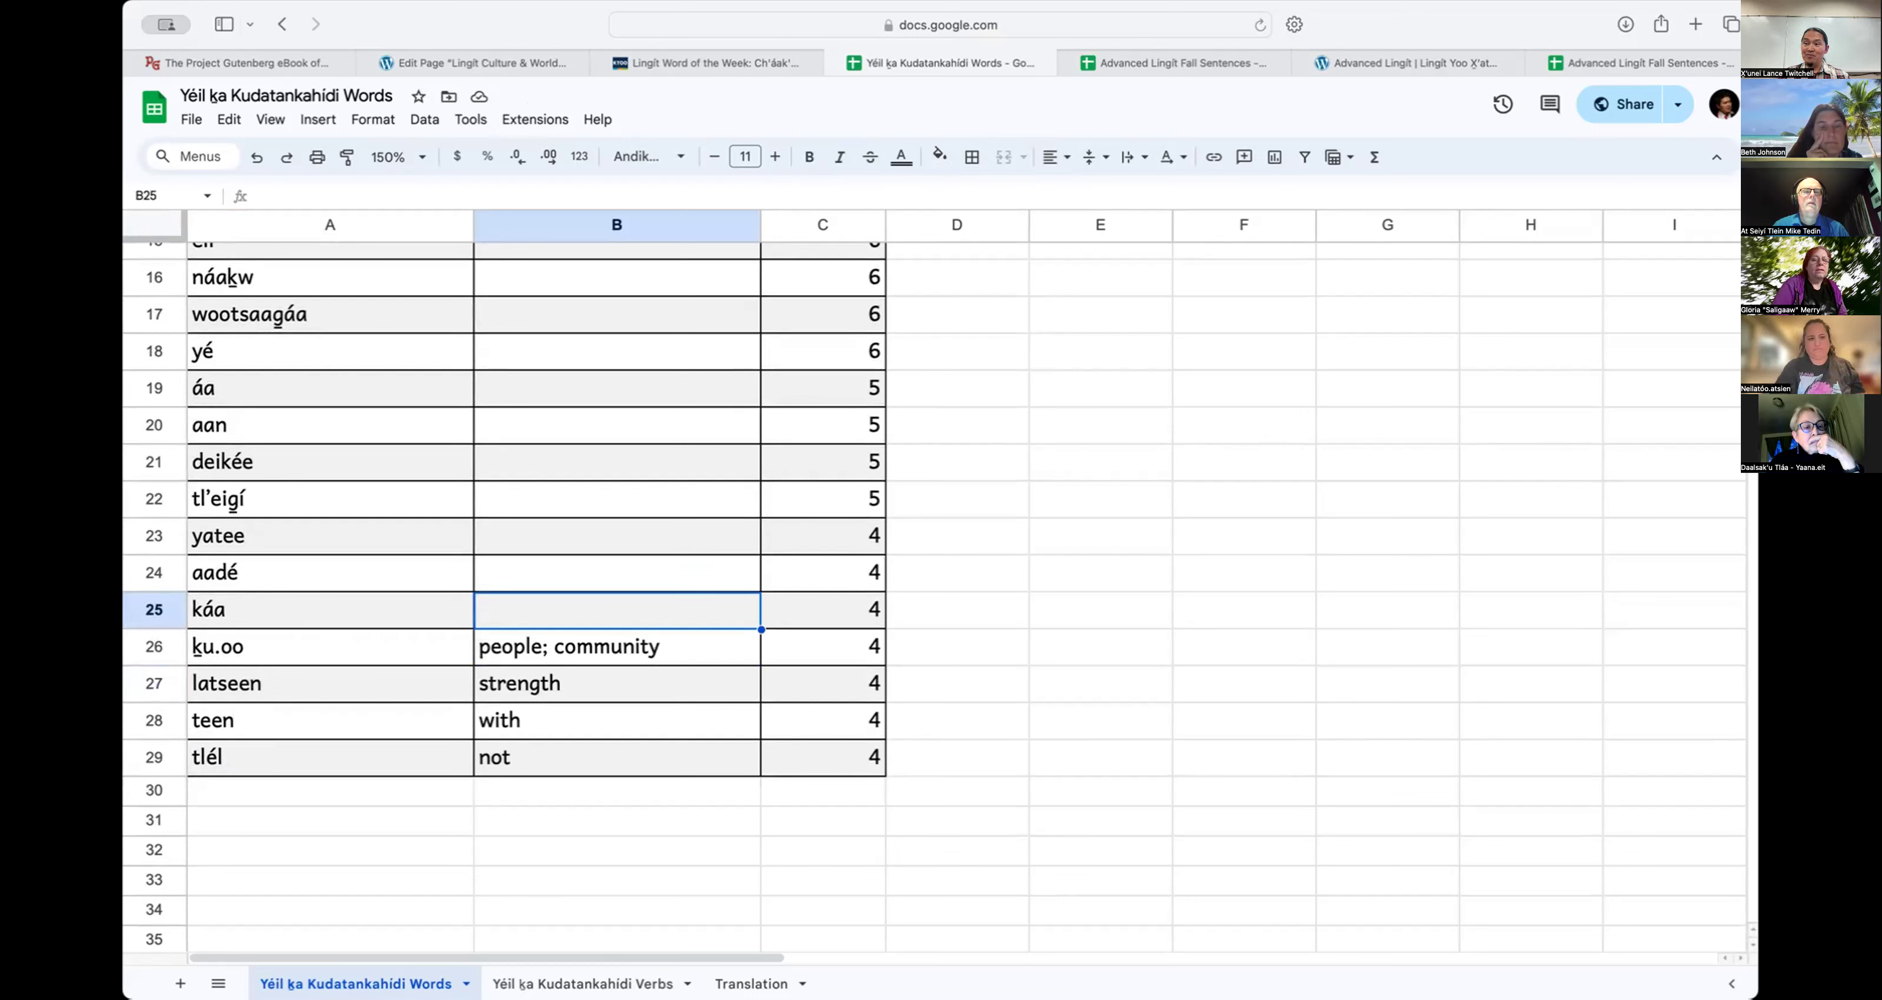
{"action": "type", "text": "on"}
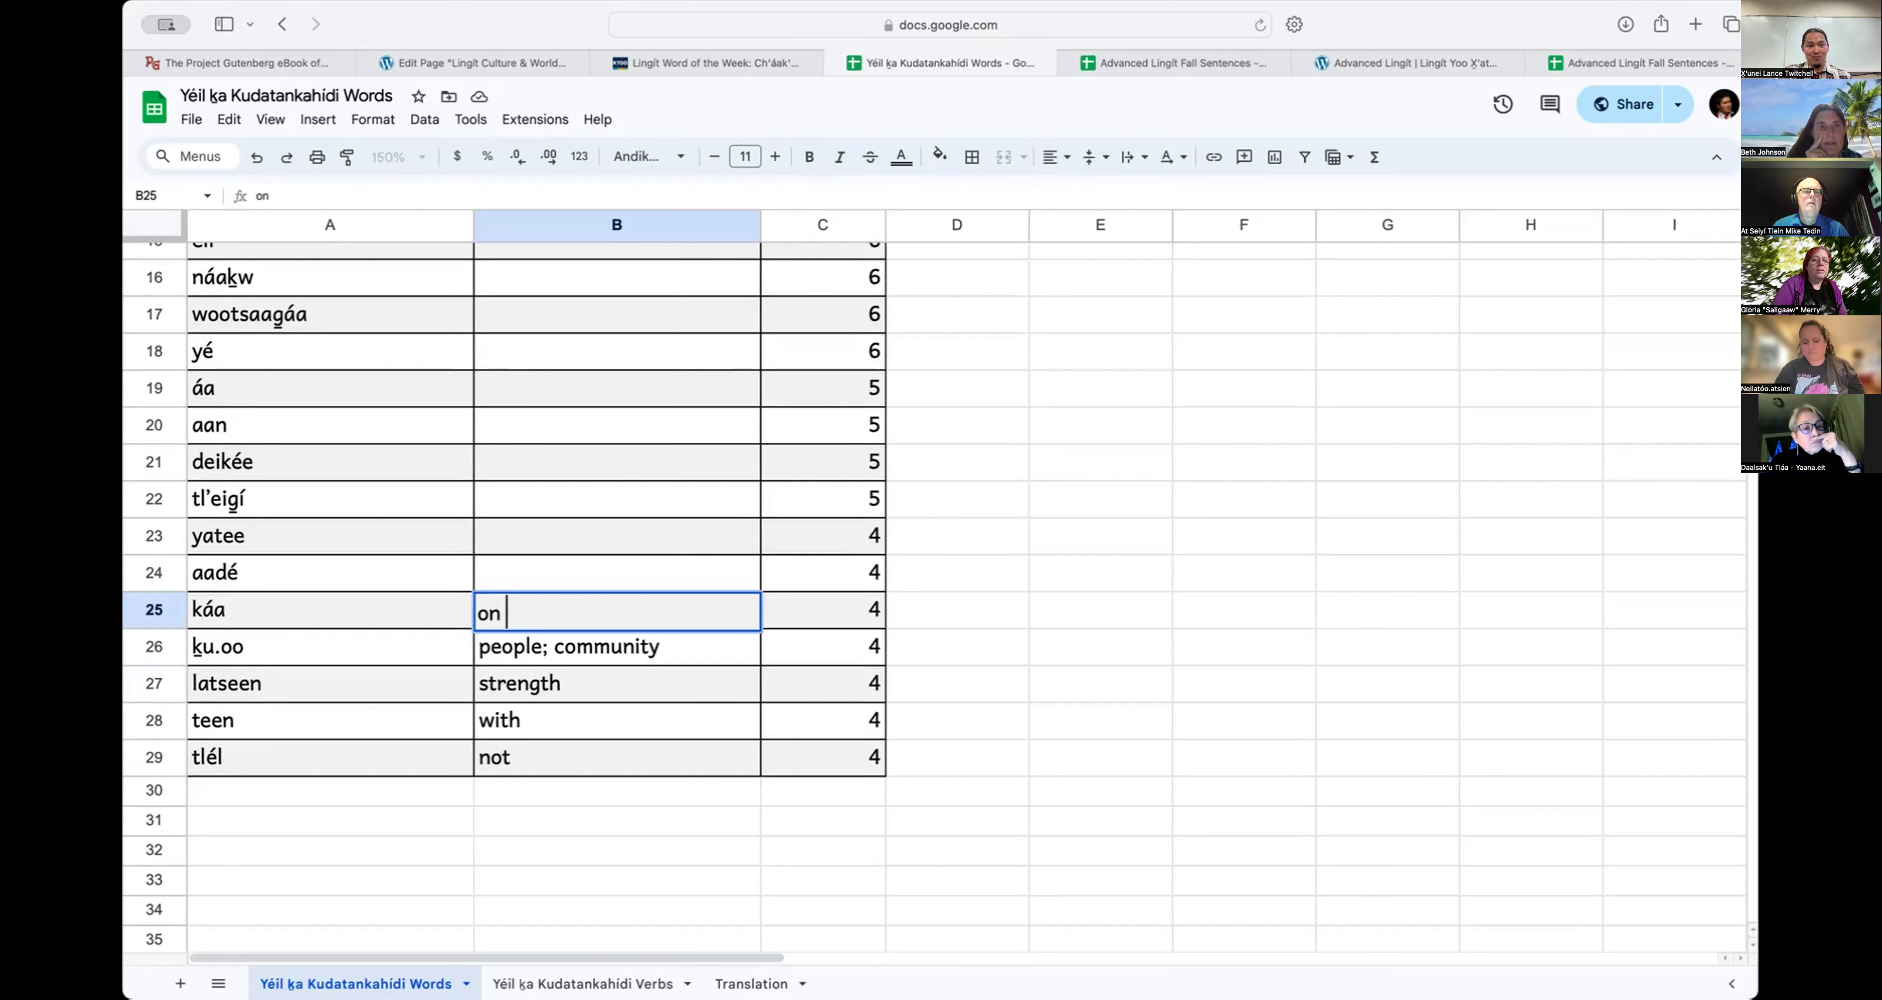
{"action": "left_click", "coordinate": [616, 572]}
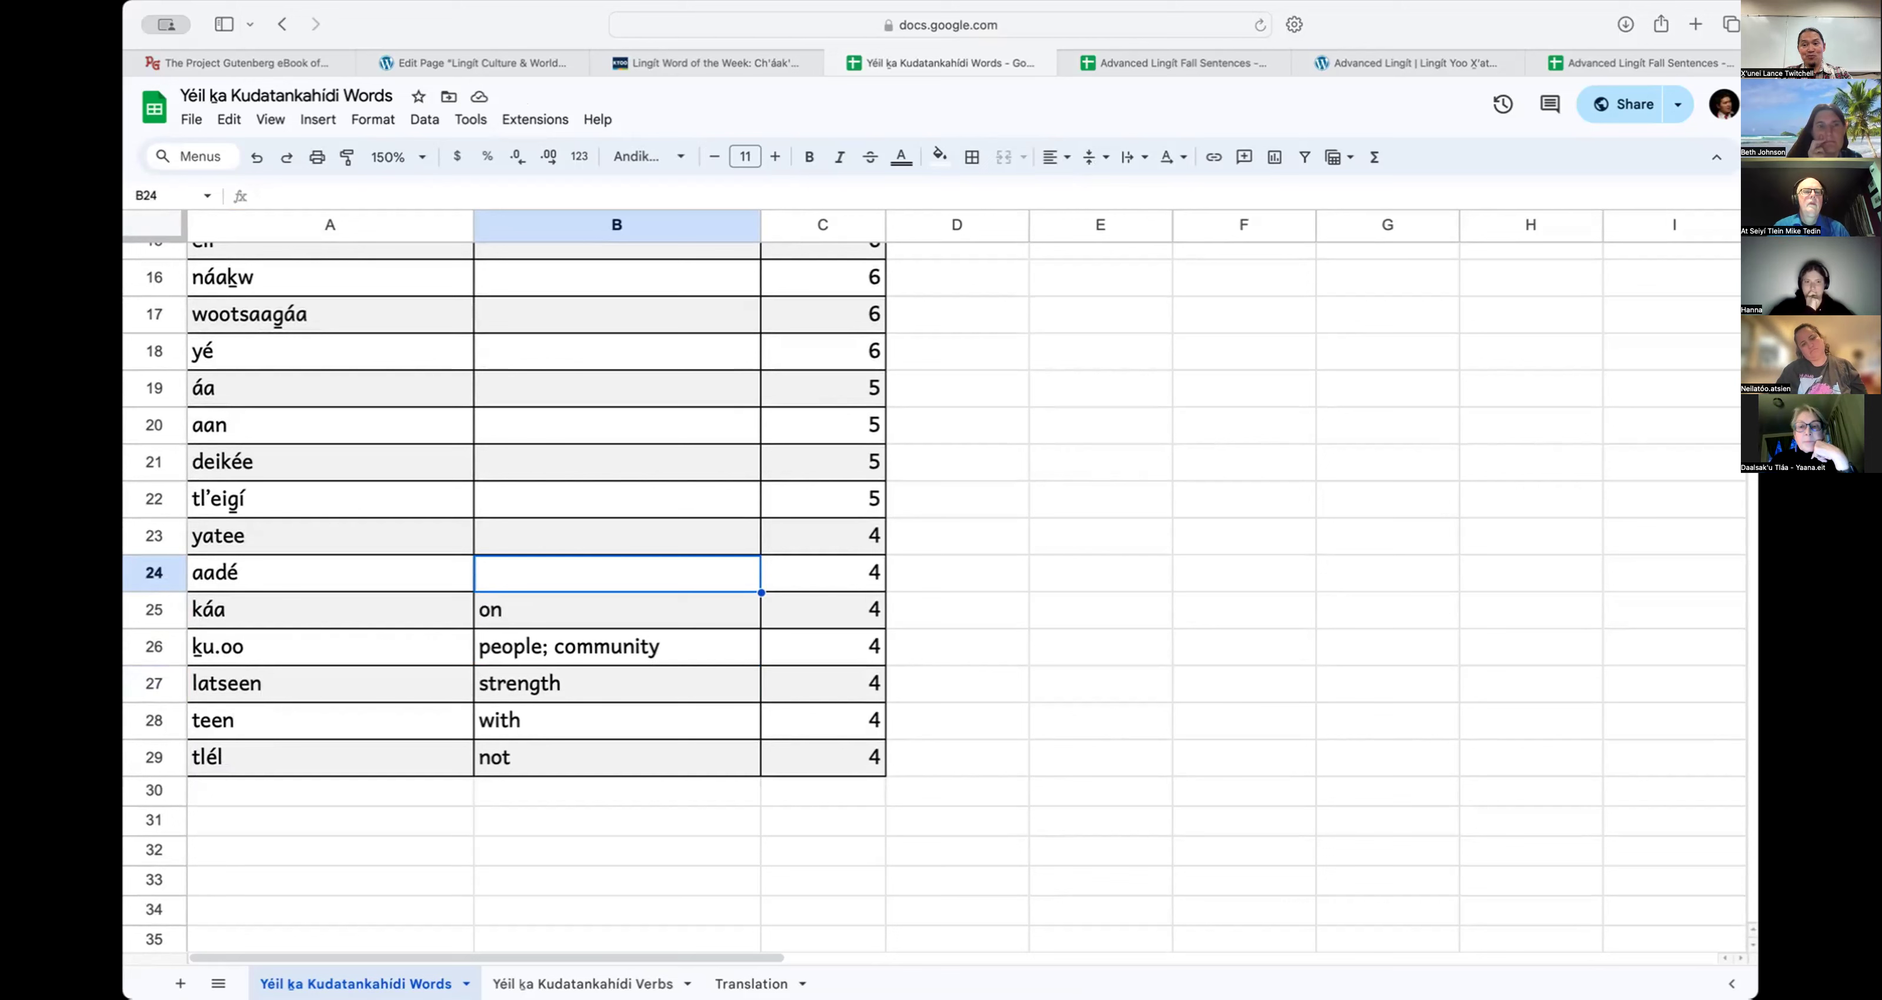
{"action": "type", "text": "towards "}
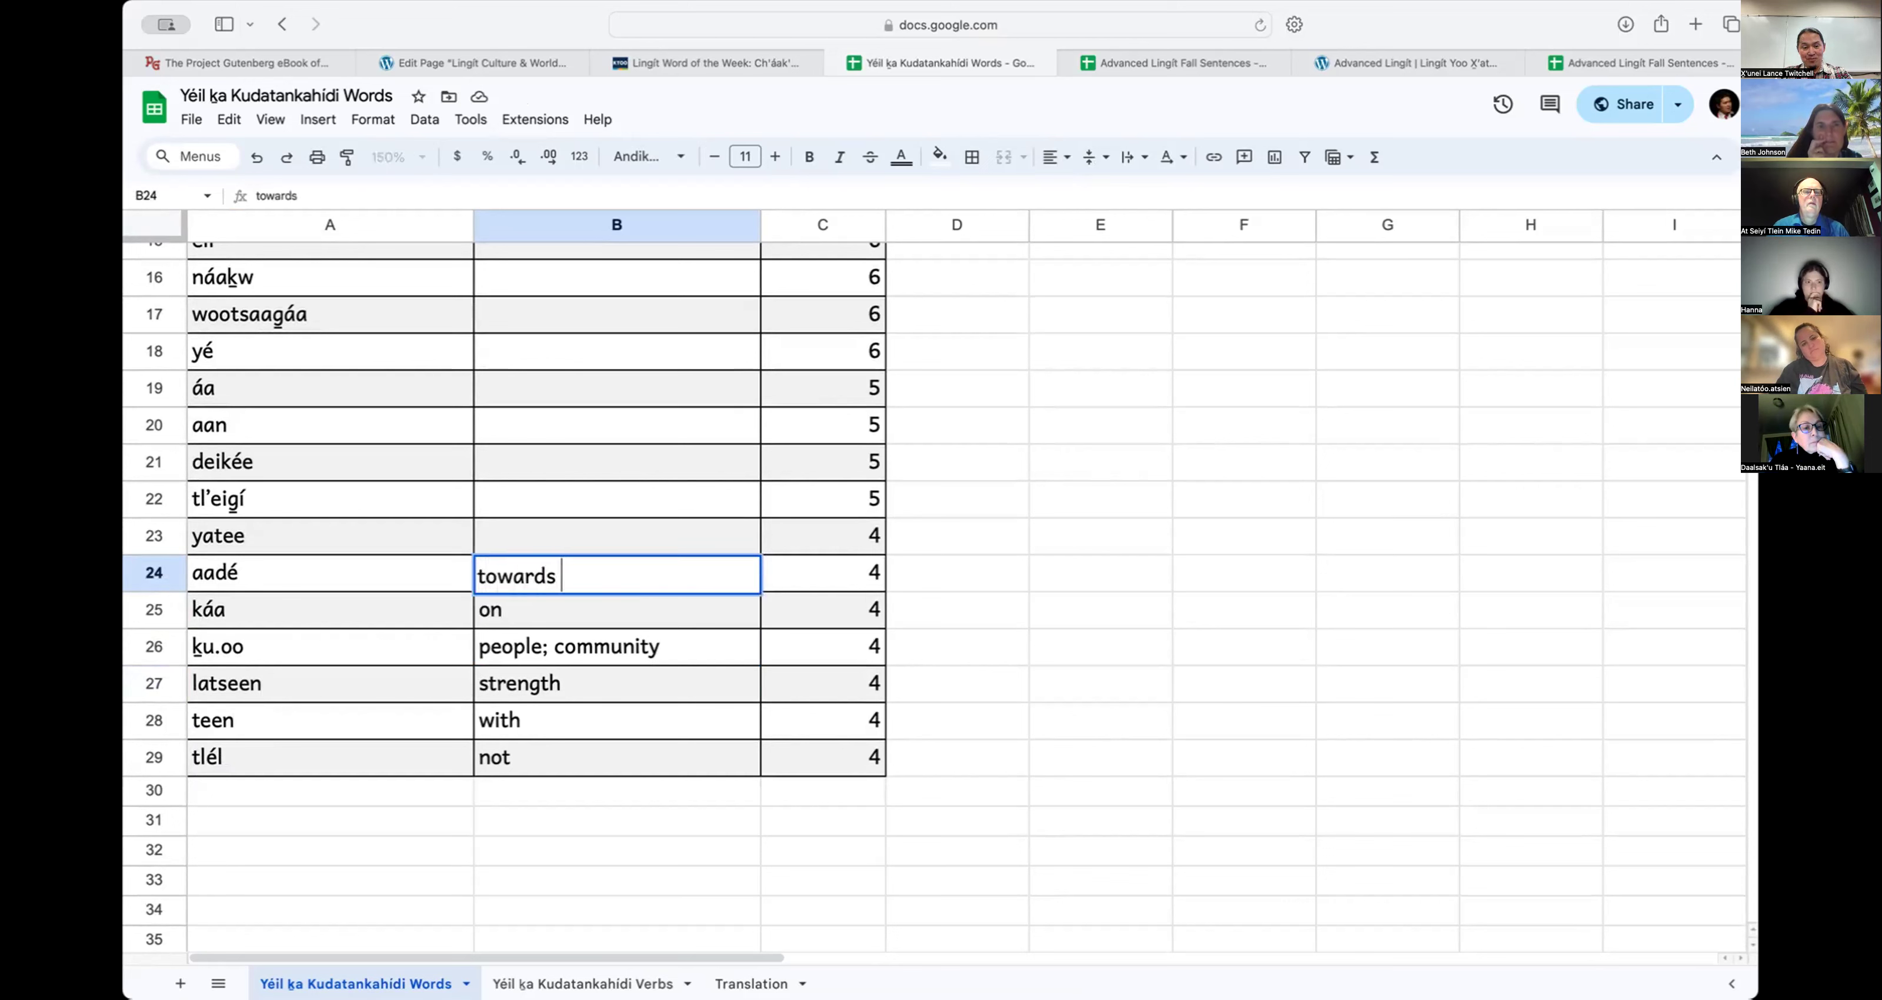
{"action": "type", "text": "it"}
{"action": "key", "text": "Up"}
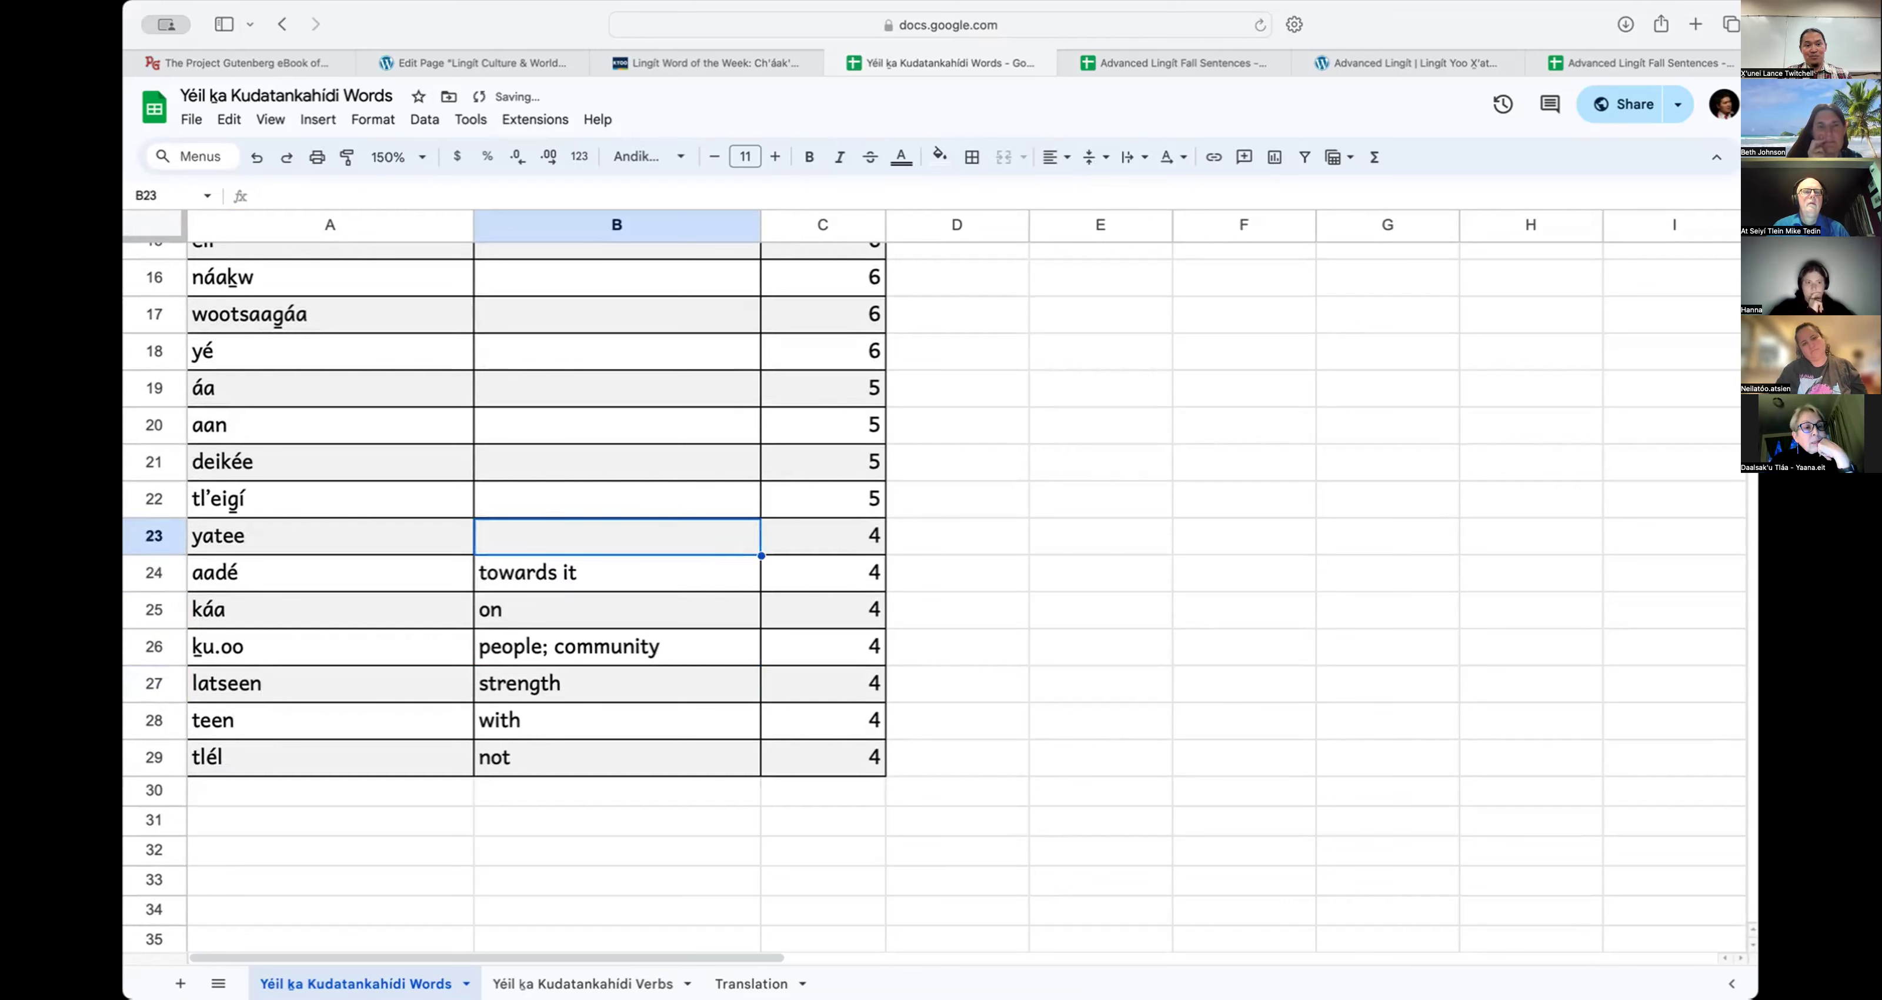
Step: Delete the yatee row 23 from the word list and translate tl'eig̱í in cell B22 as "finger; tentacle"
{"action": "right_click", "coordinate": [152, 535]}
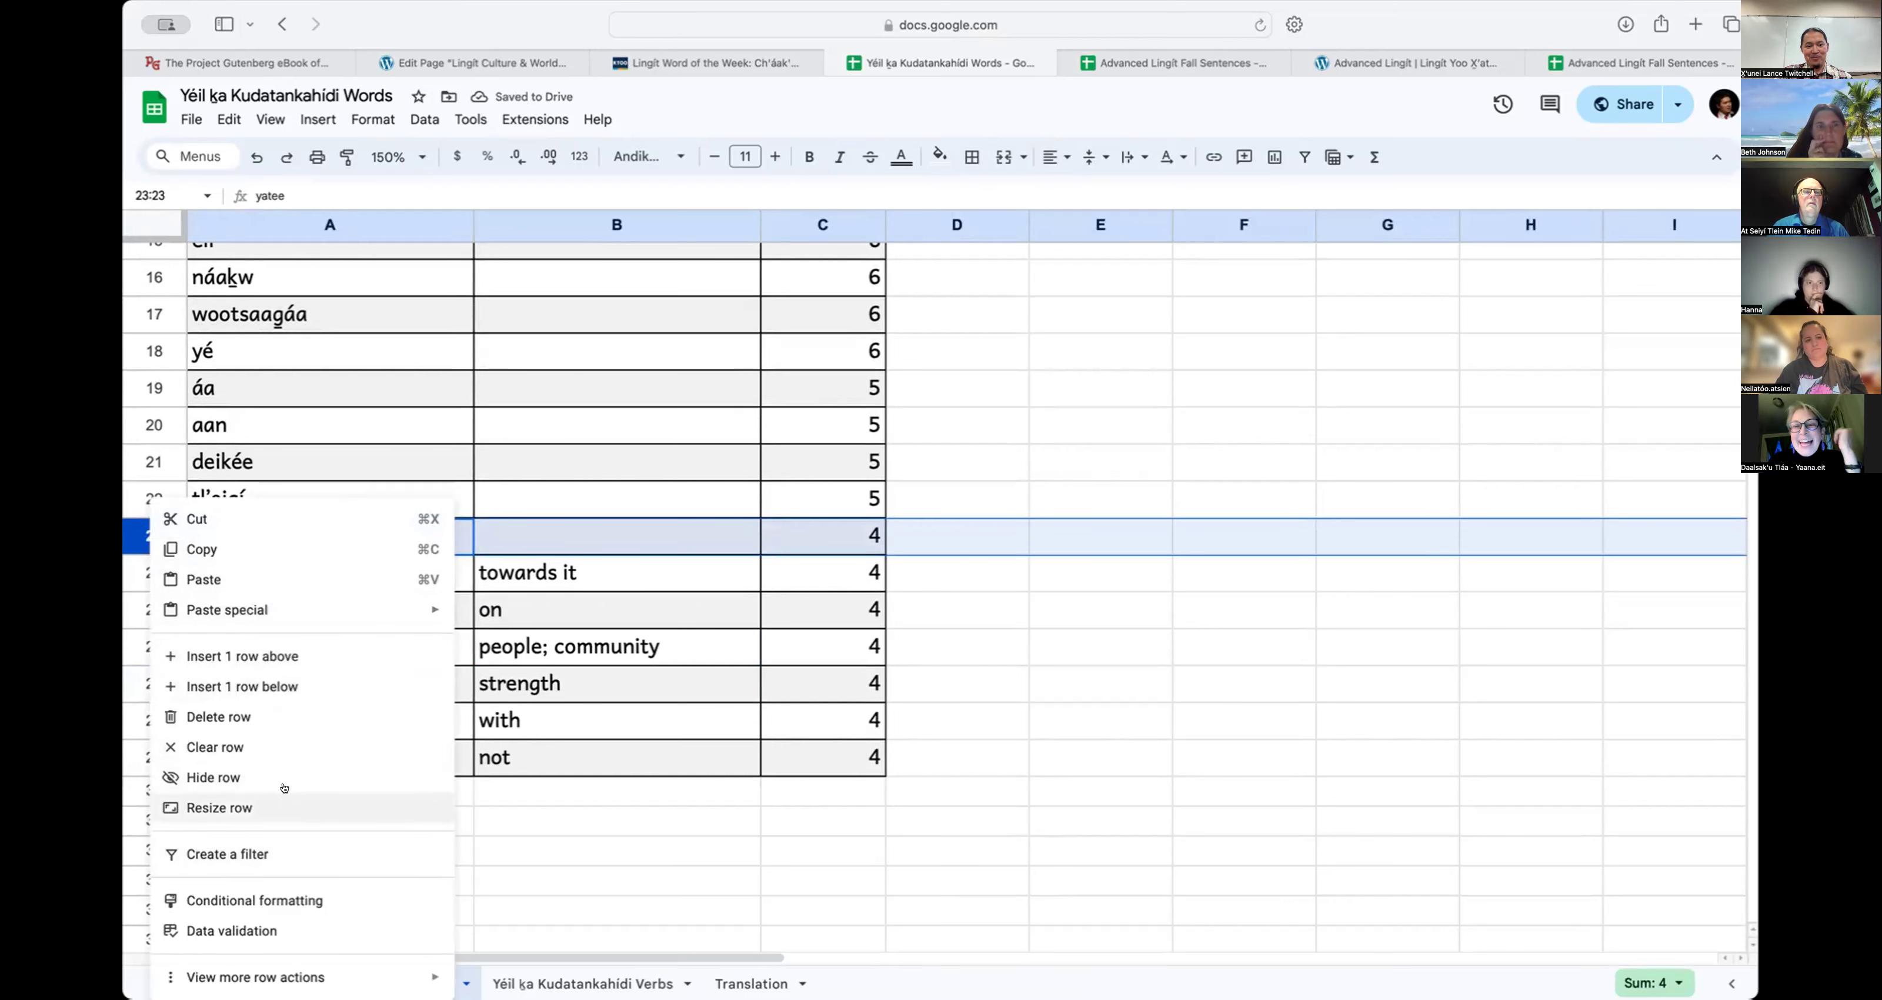
{"action": "left_click", "coordinate": [296, 718]}
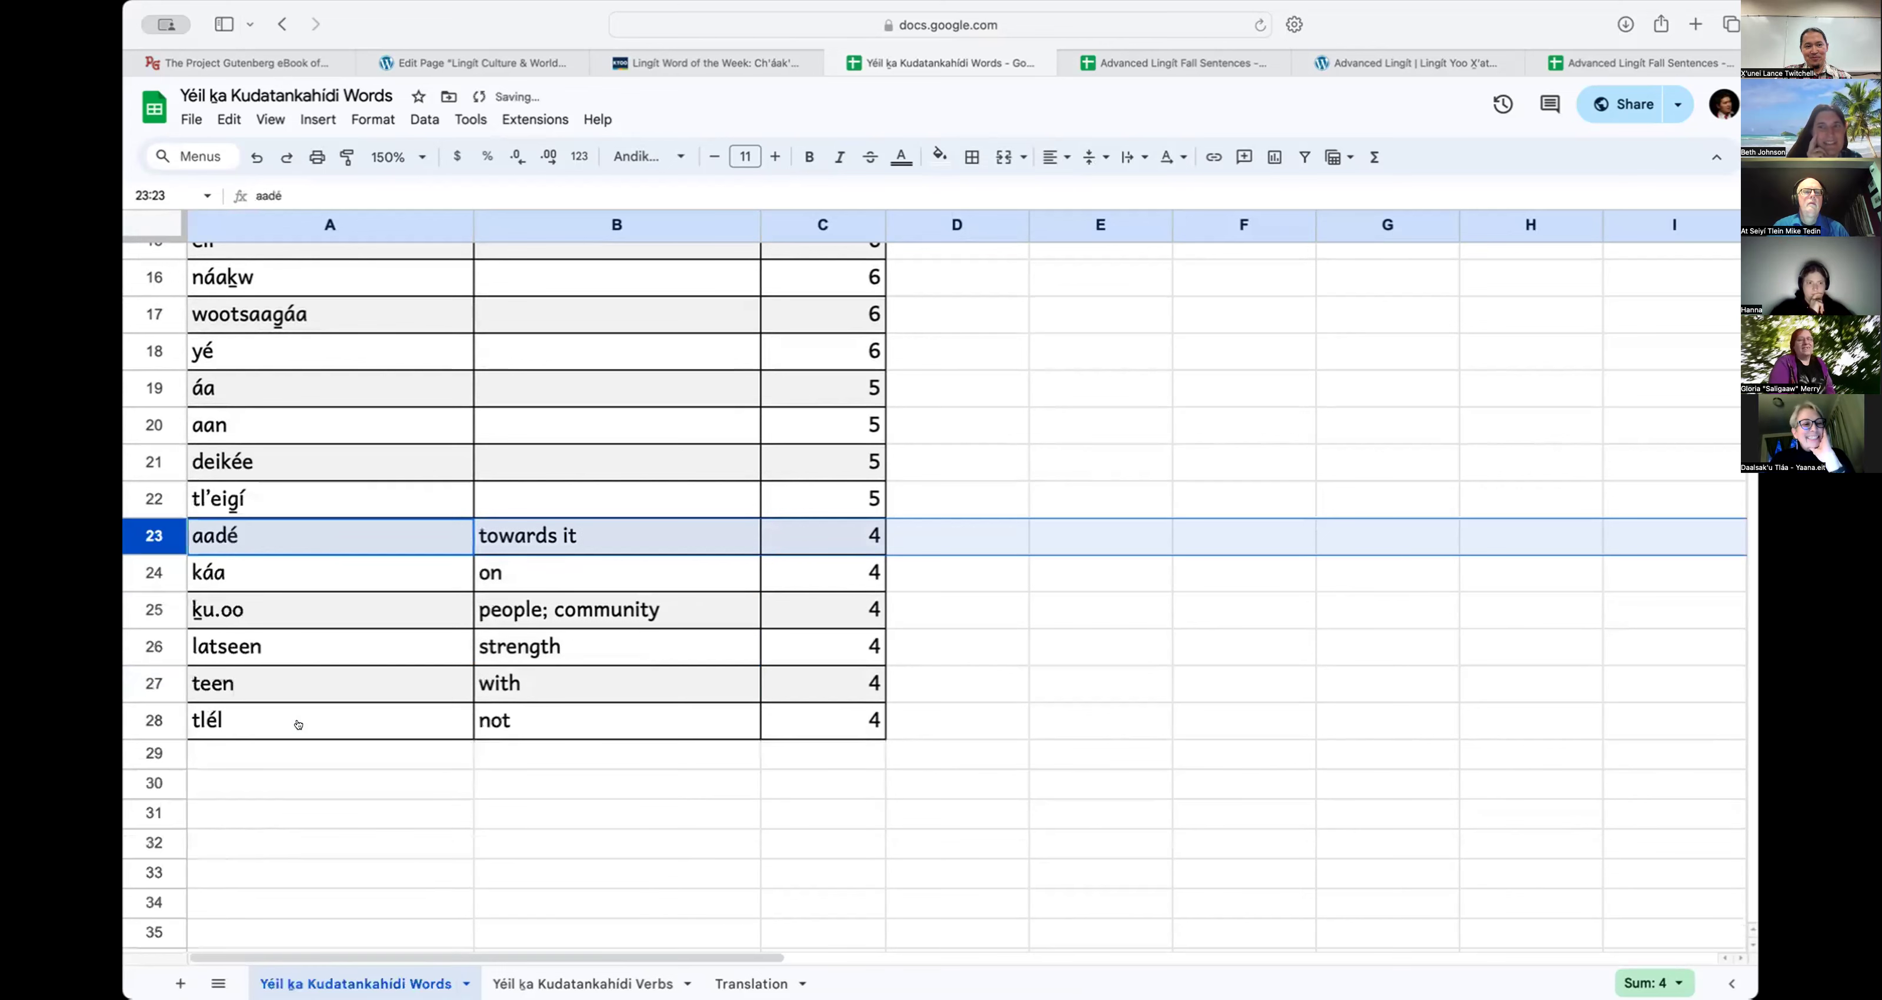
{"action": "left_click", "coordinate": [540, 503]}
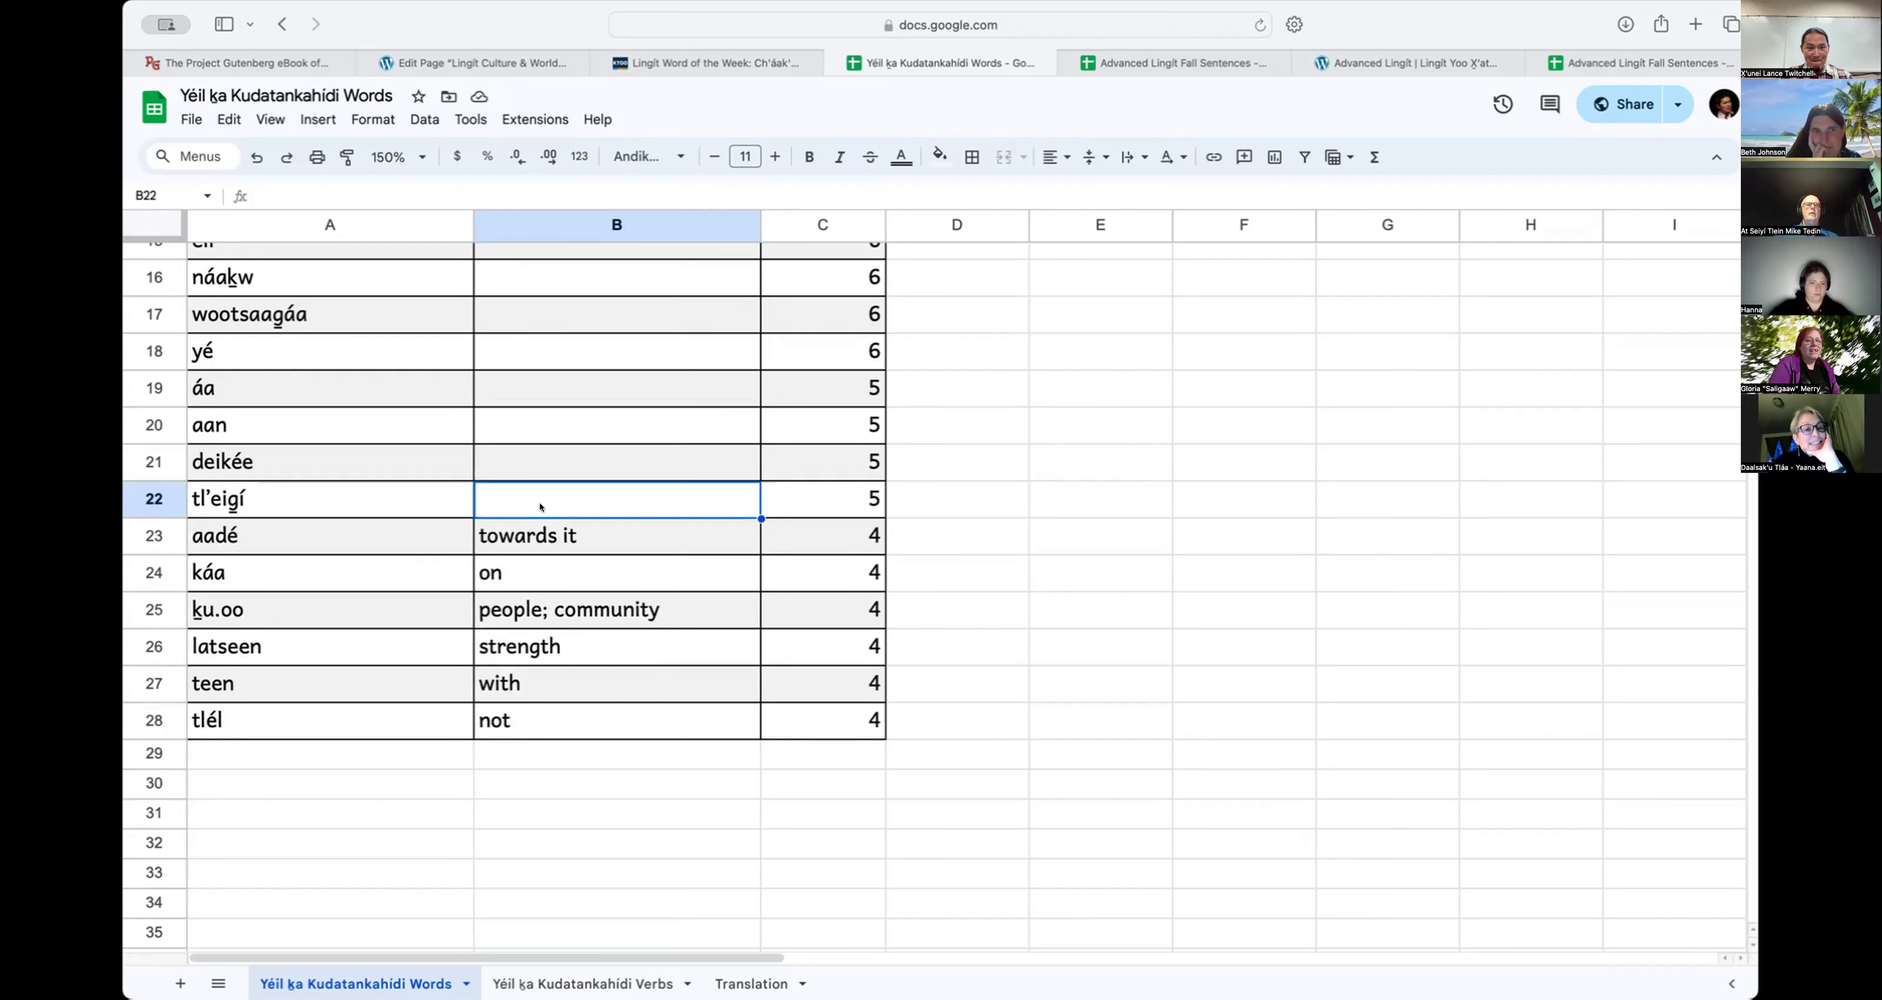
{"action": "type", "text": "finger;"}
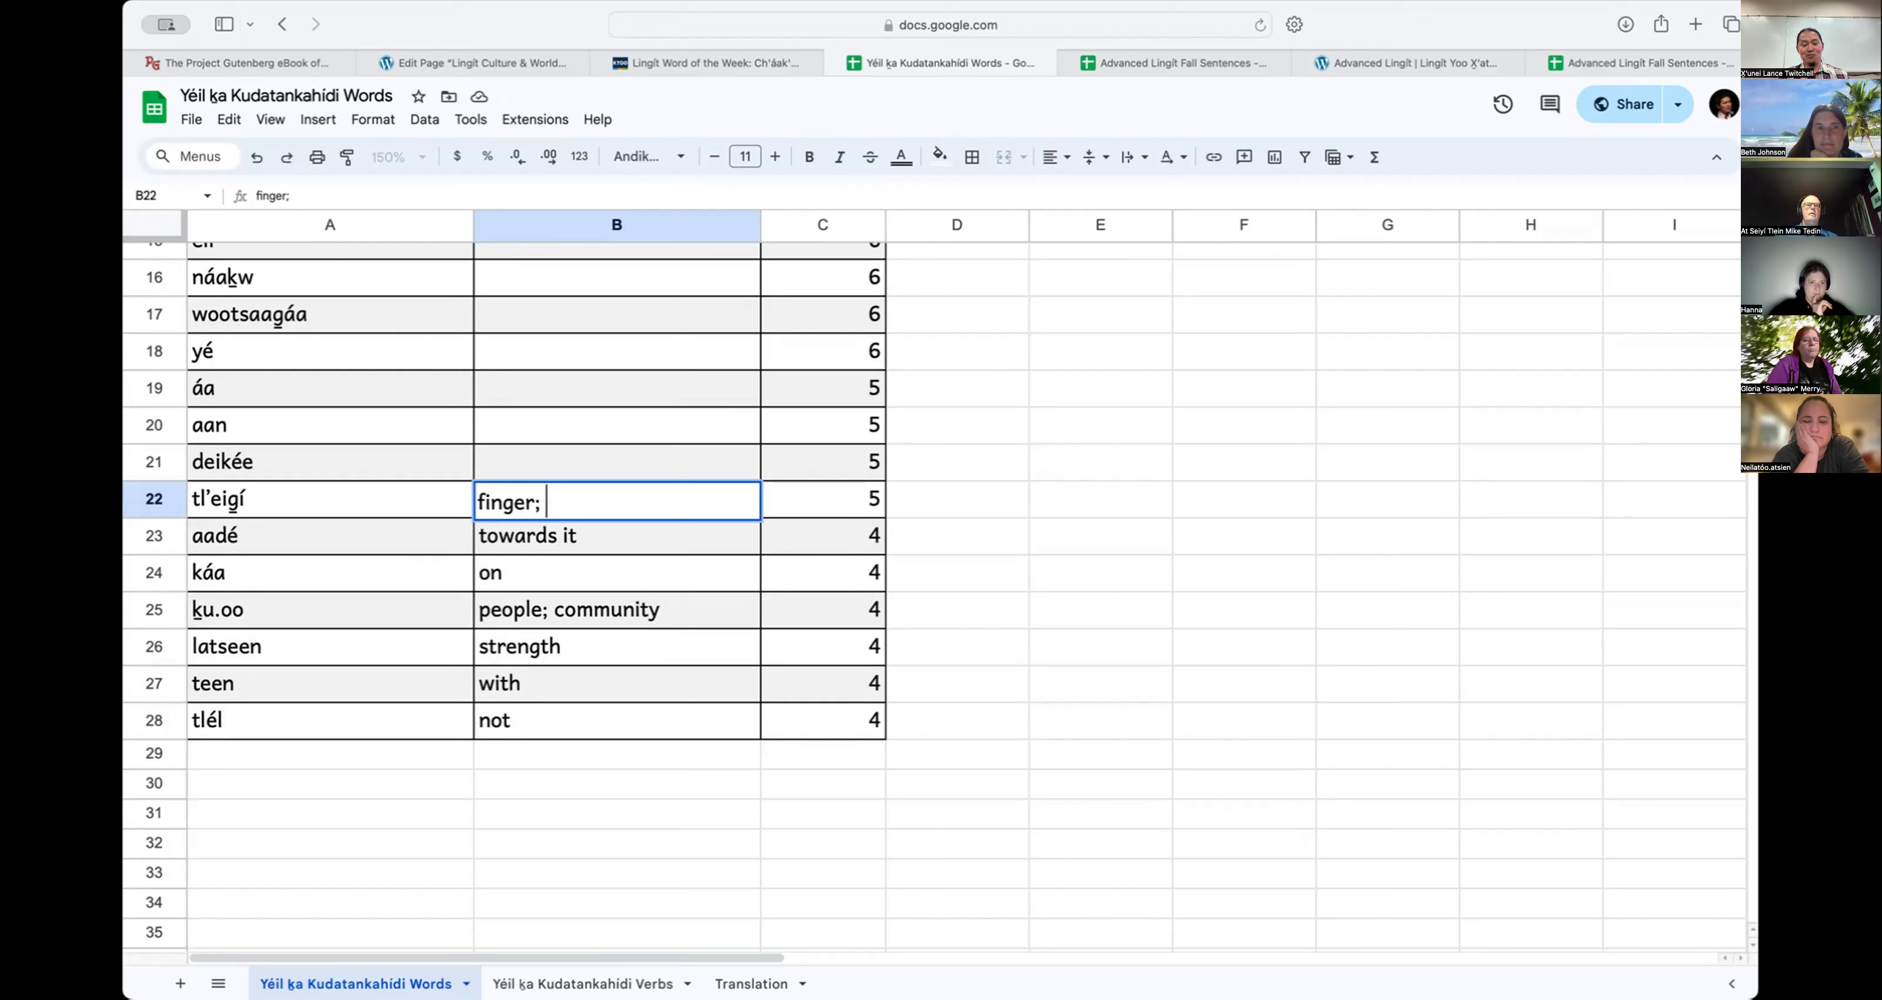
{"action": "type", "text": "tentacle"}
{"action": "key", "text": "Up"}
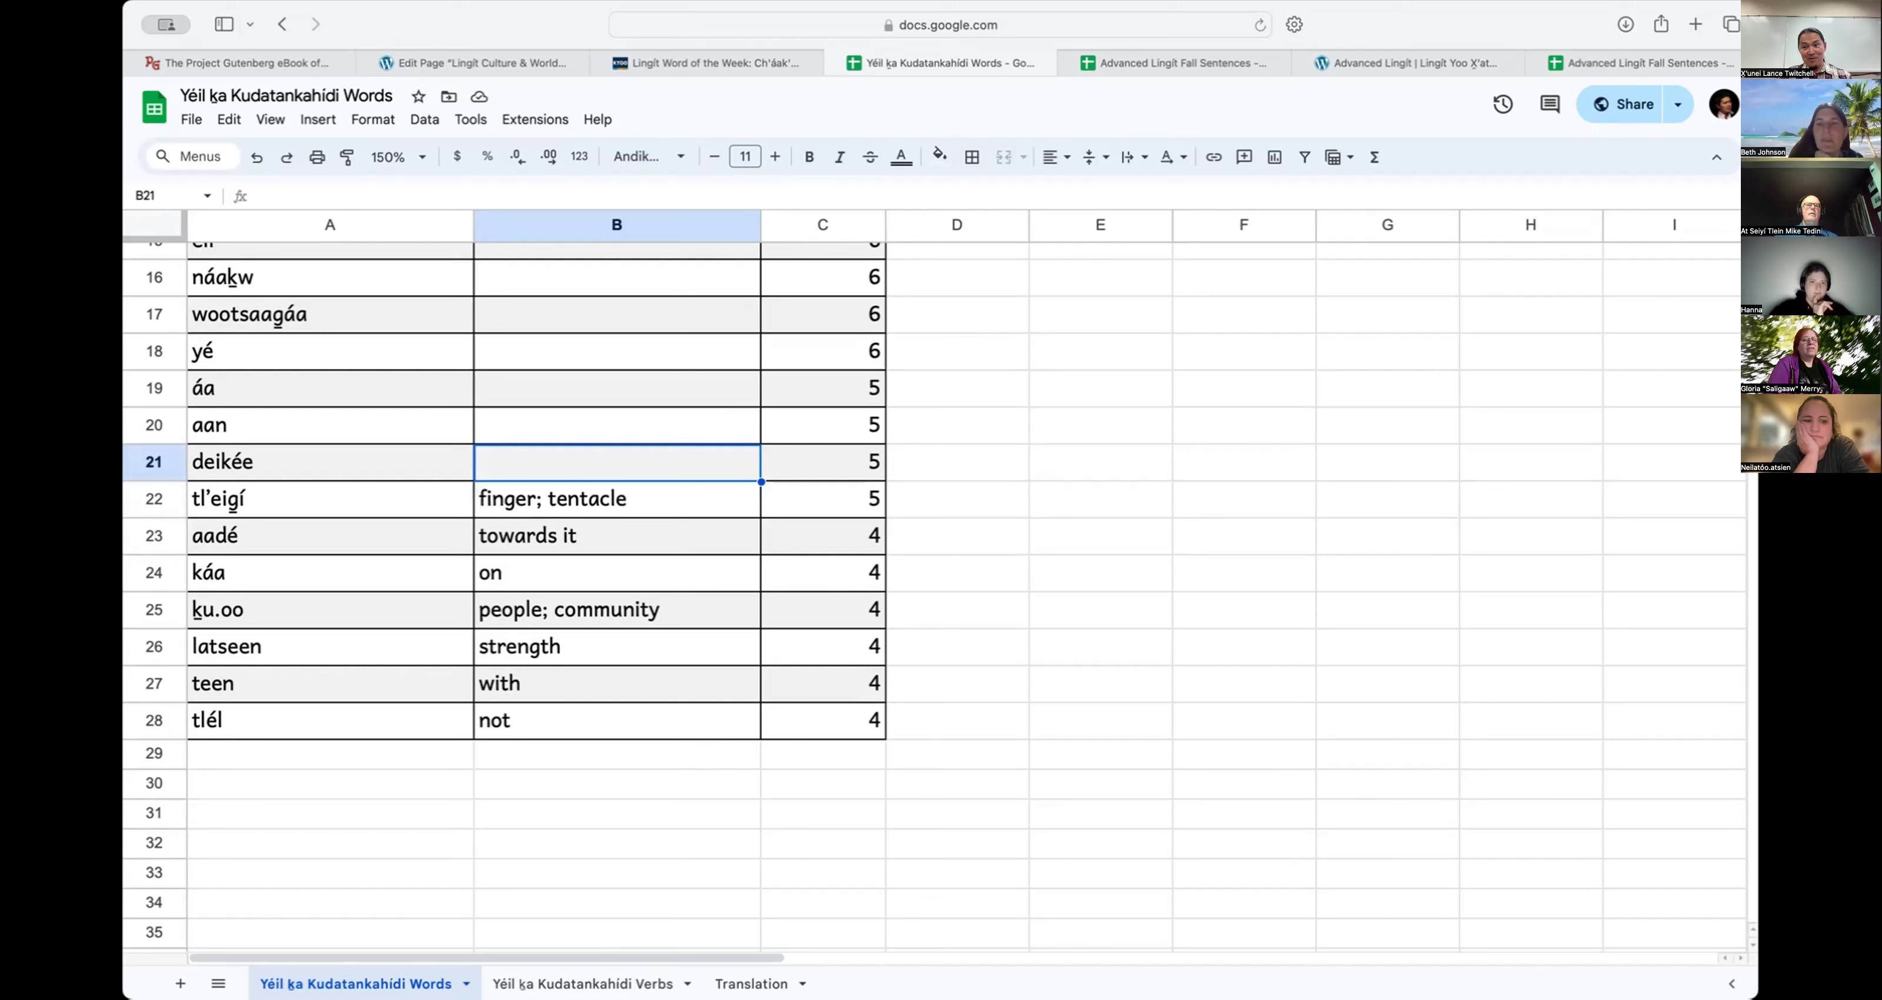
Step: Enter "way out to sea" as the English translation of deikée in cell B21
{"action": "type", "text": "way OU"}
{"action": "key", "text": "BackSpace"}
{"action": "key", "text": "BackSpace"}
{"action": "key", "text": "BackSpace"}
{"action": "type", "text": "out to sea"}
Step: Translate aan as "with it" in cell B20 and extend the Lingít entry in A20 to "aan (a een)"
{"action": "left_click", "coordinate": [616, 425]}
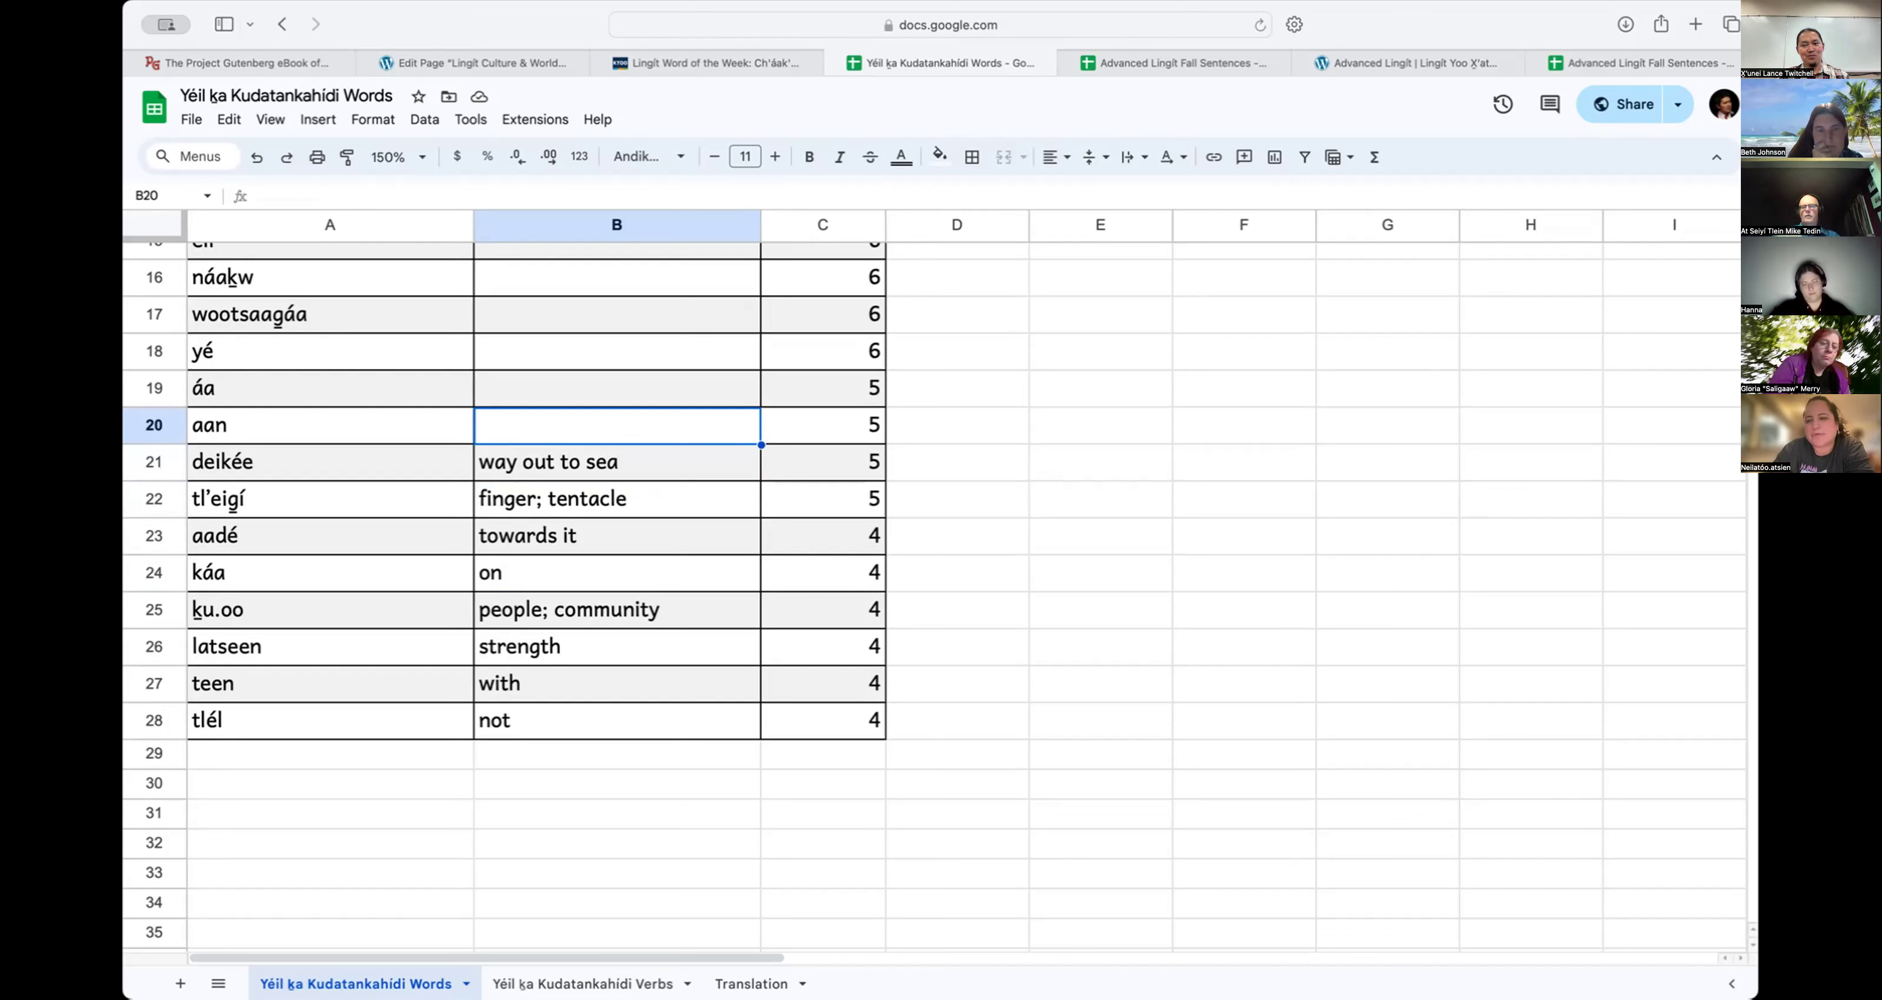
{"action": "type", "text": "wiht i"}
{"action": "key", "text": "BackSpace"}
{"action": "key", "text": "BackSpace"}
{"action": "key", "text": "BackSpace"}
{"action": "type", "text": "t it"}
{"action": "double_click", "coordinate": [388, 436]}
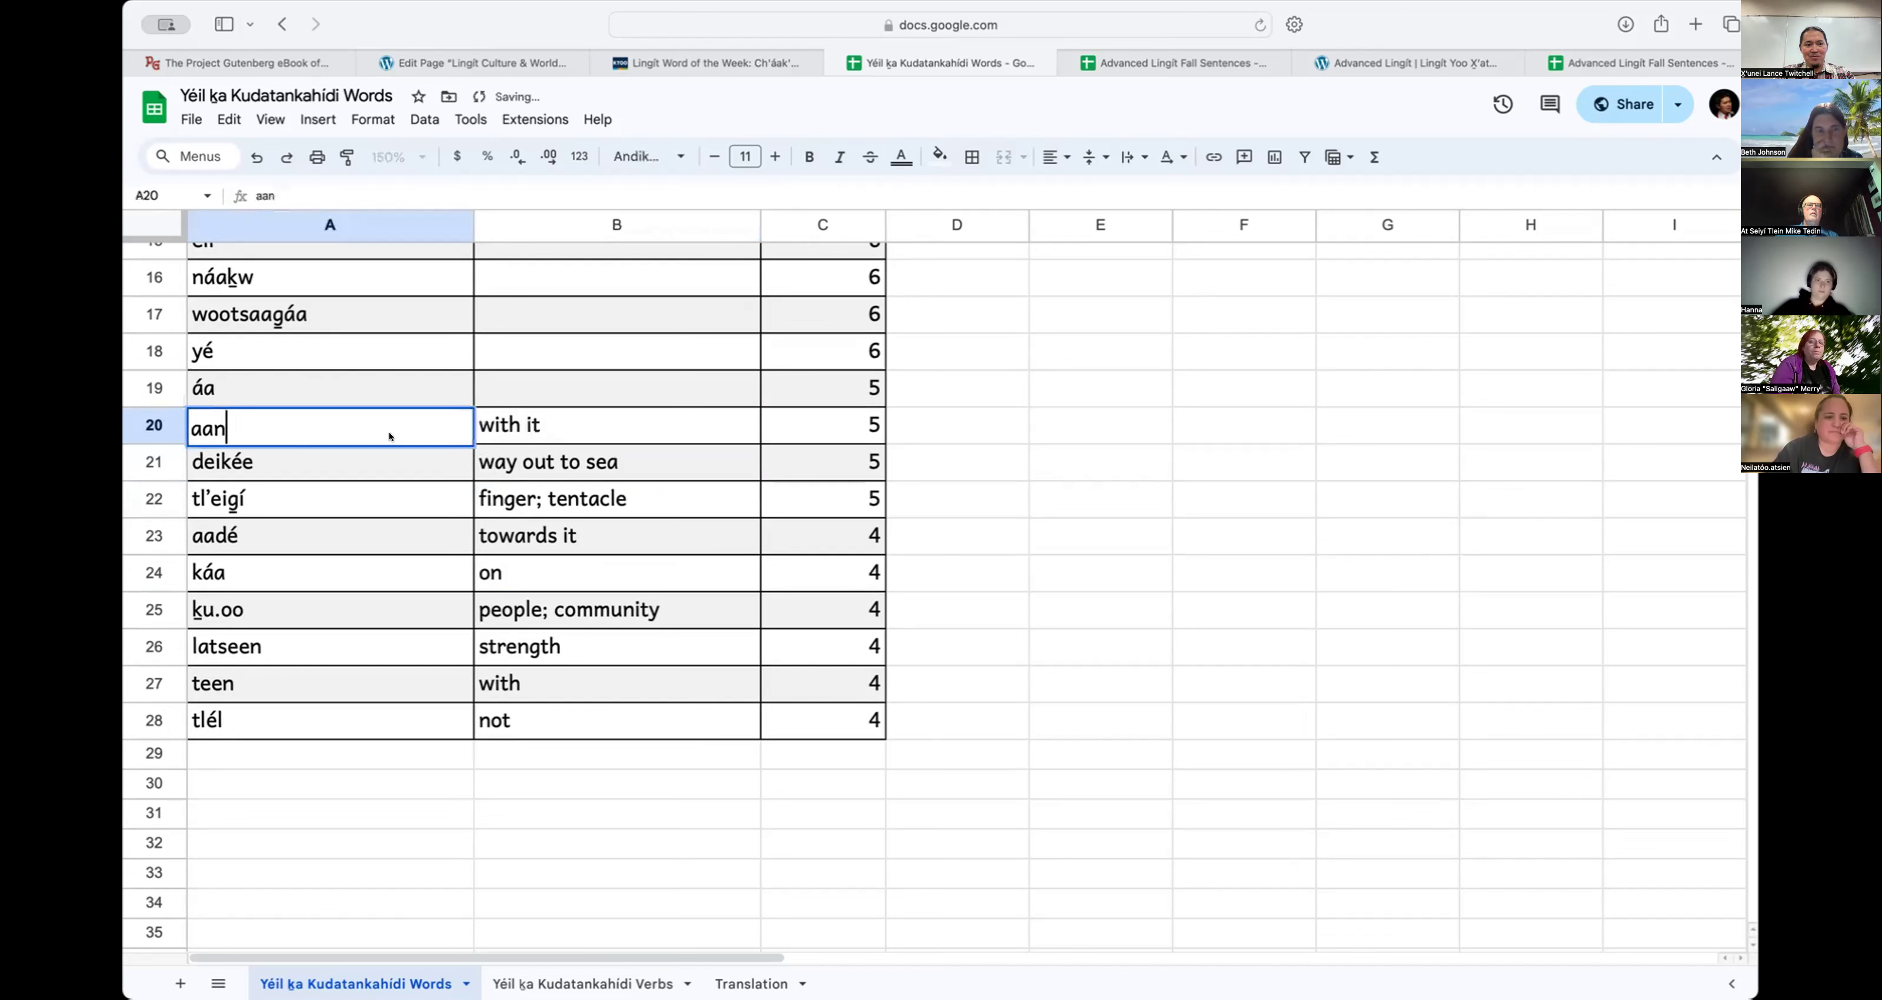
{"action": "type", "text": "(a een)"}
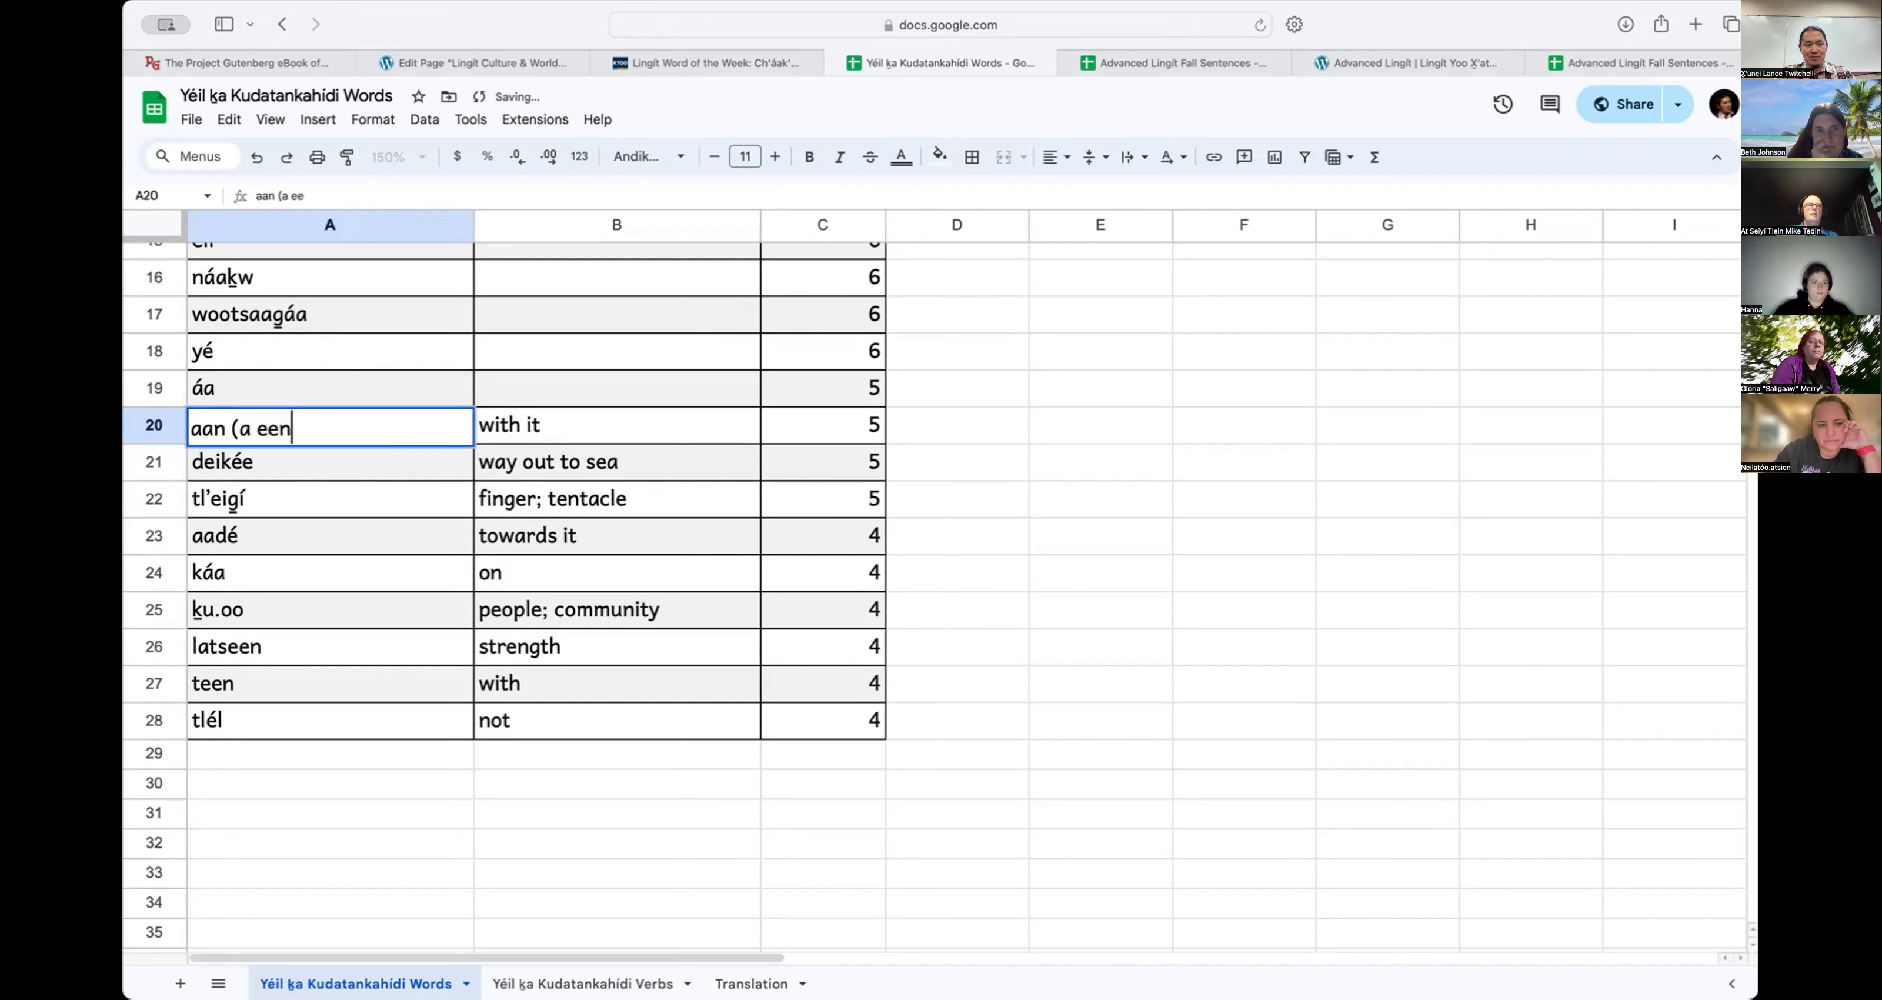
Step: Enter "lake" as the English translation of áa in cell B19
{"action": "left_click", "coordinate": [549, 386]}
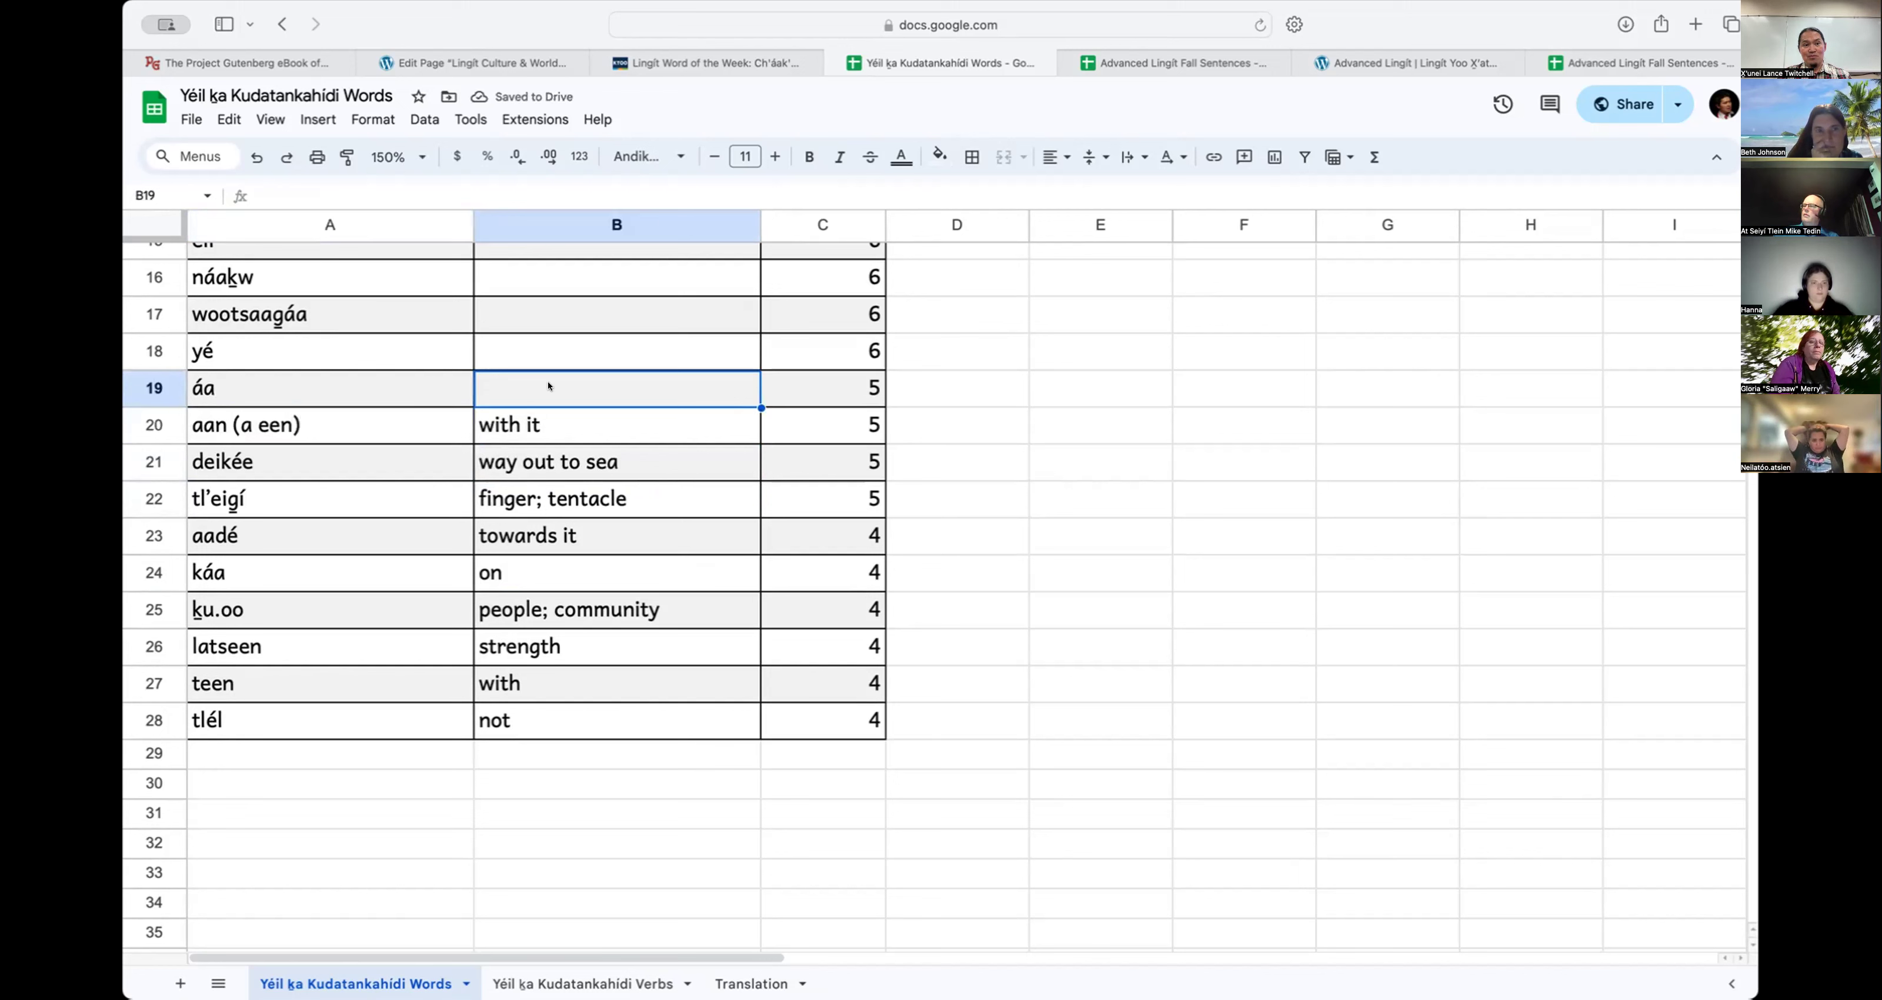
{"action": "type", "text": "lake"}
{"action": "key", "text": "Up"}
{"action": "key", "text": "Up"}
{"action": "key", "text": "Up"}
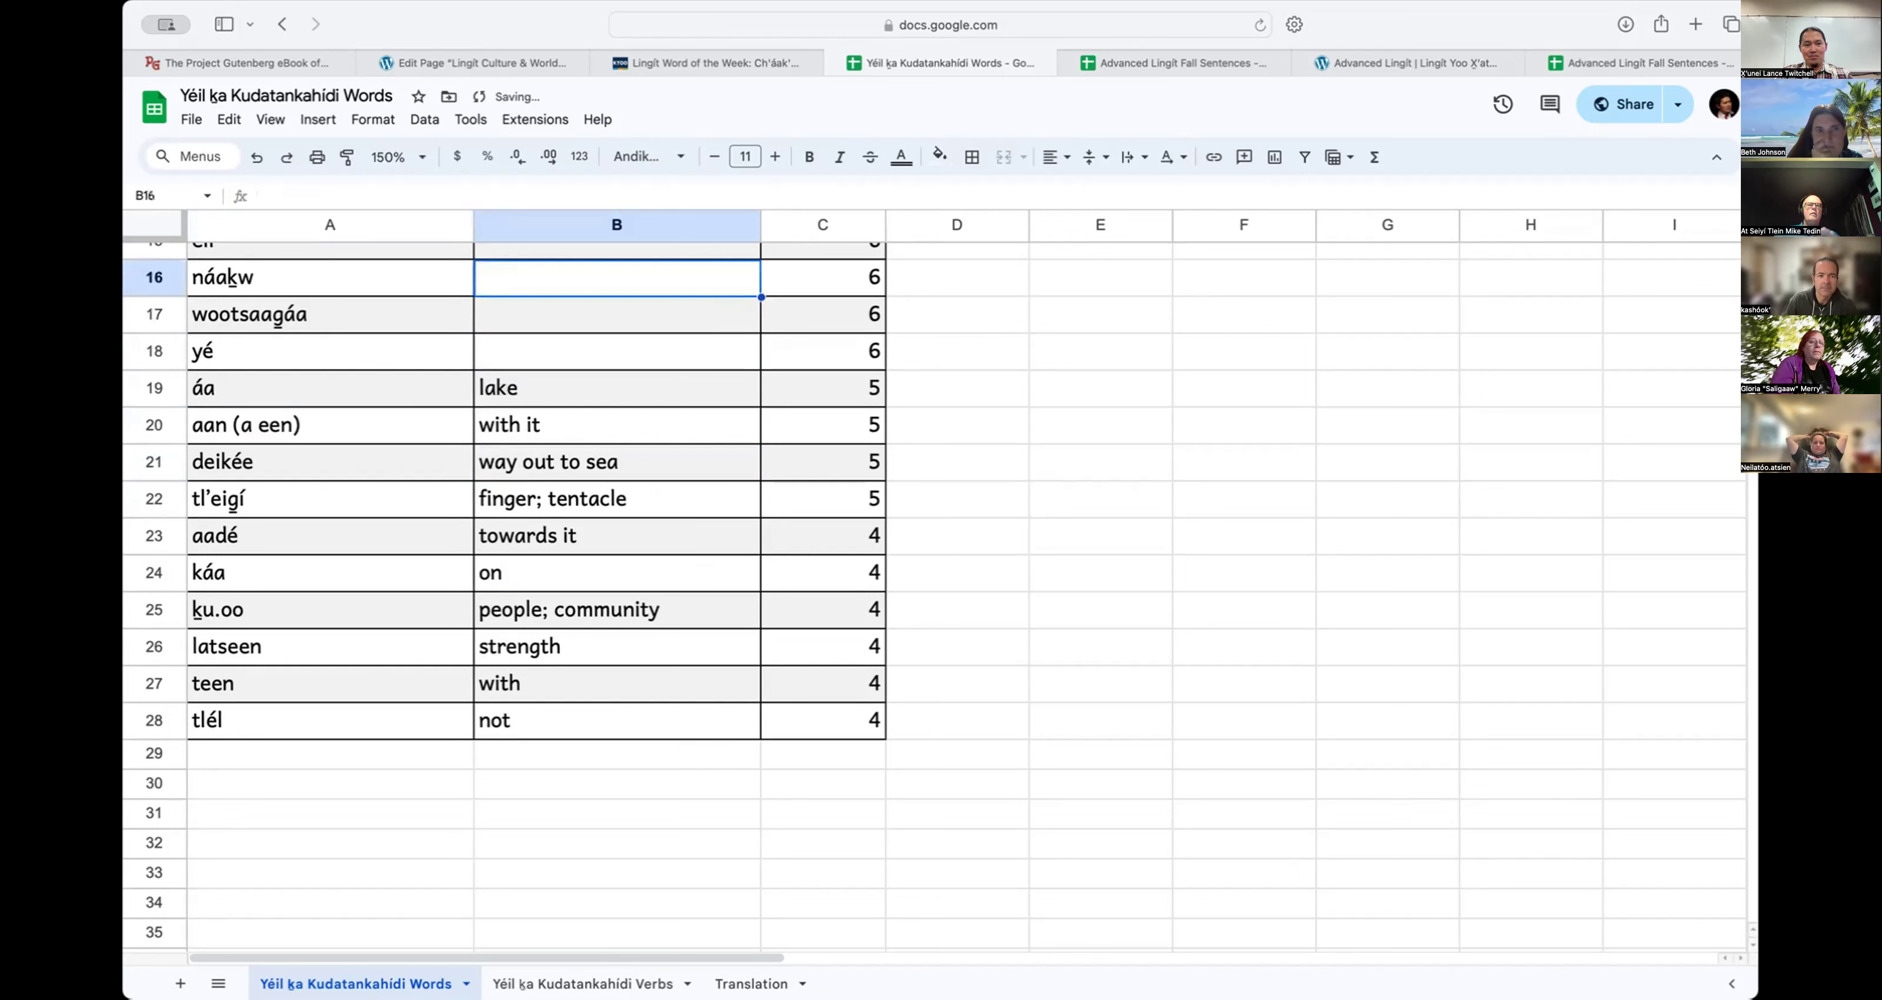
{"action": "key", "text": "Down"}
{"action": "key", "text": "Down"}
{"action": "key", "text": "Down"}
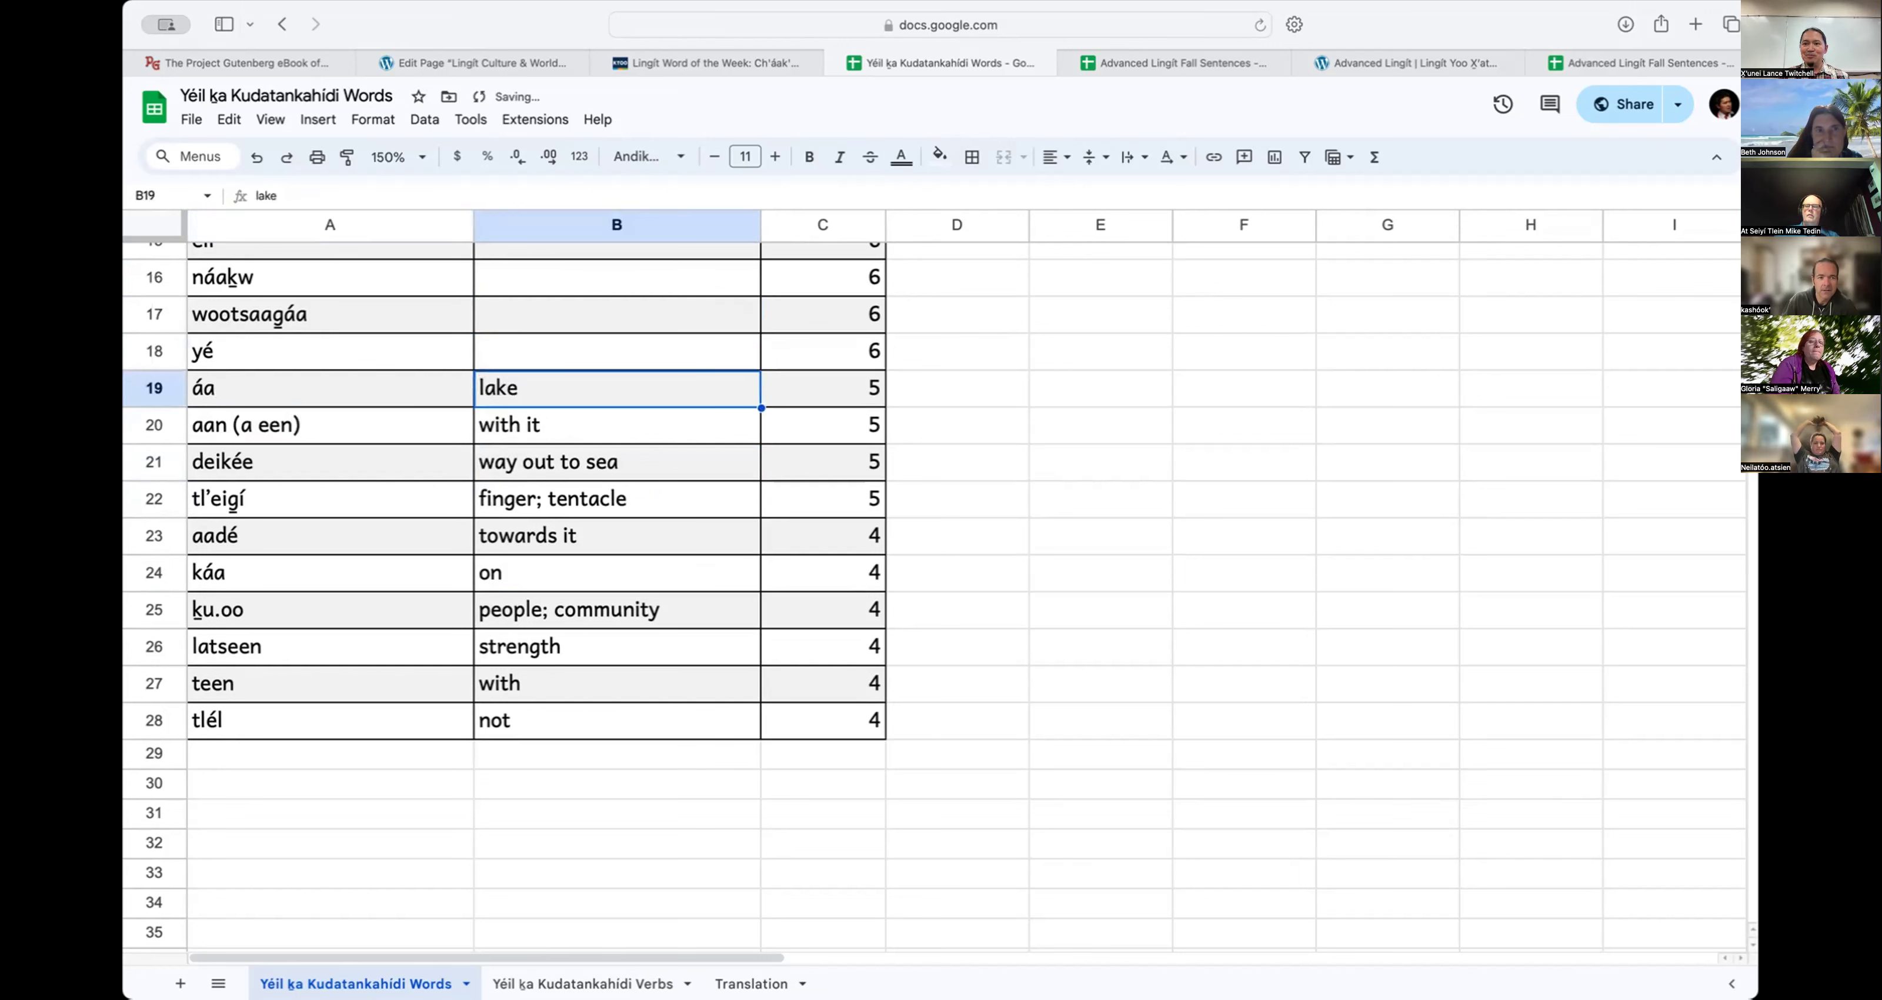
Step: Replace the English translation of áa in cell B19 with "that place"
{"action": "type", "text": "that place"}
{"action": "key", "text": "Up"}
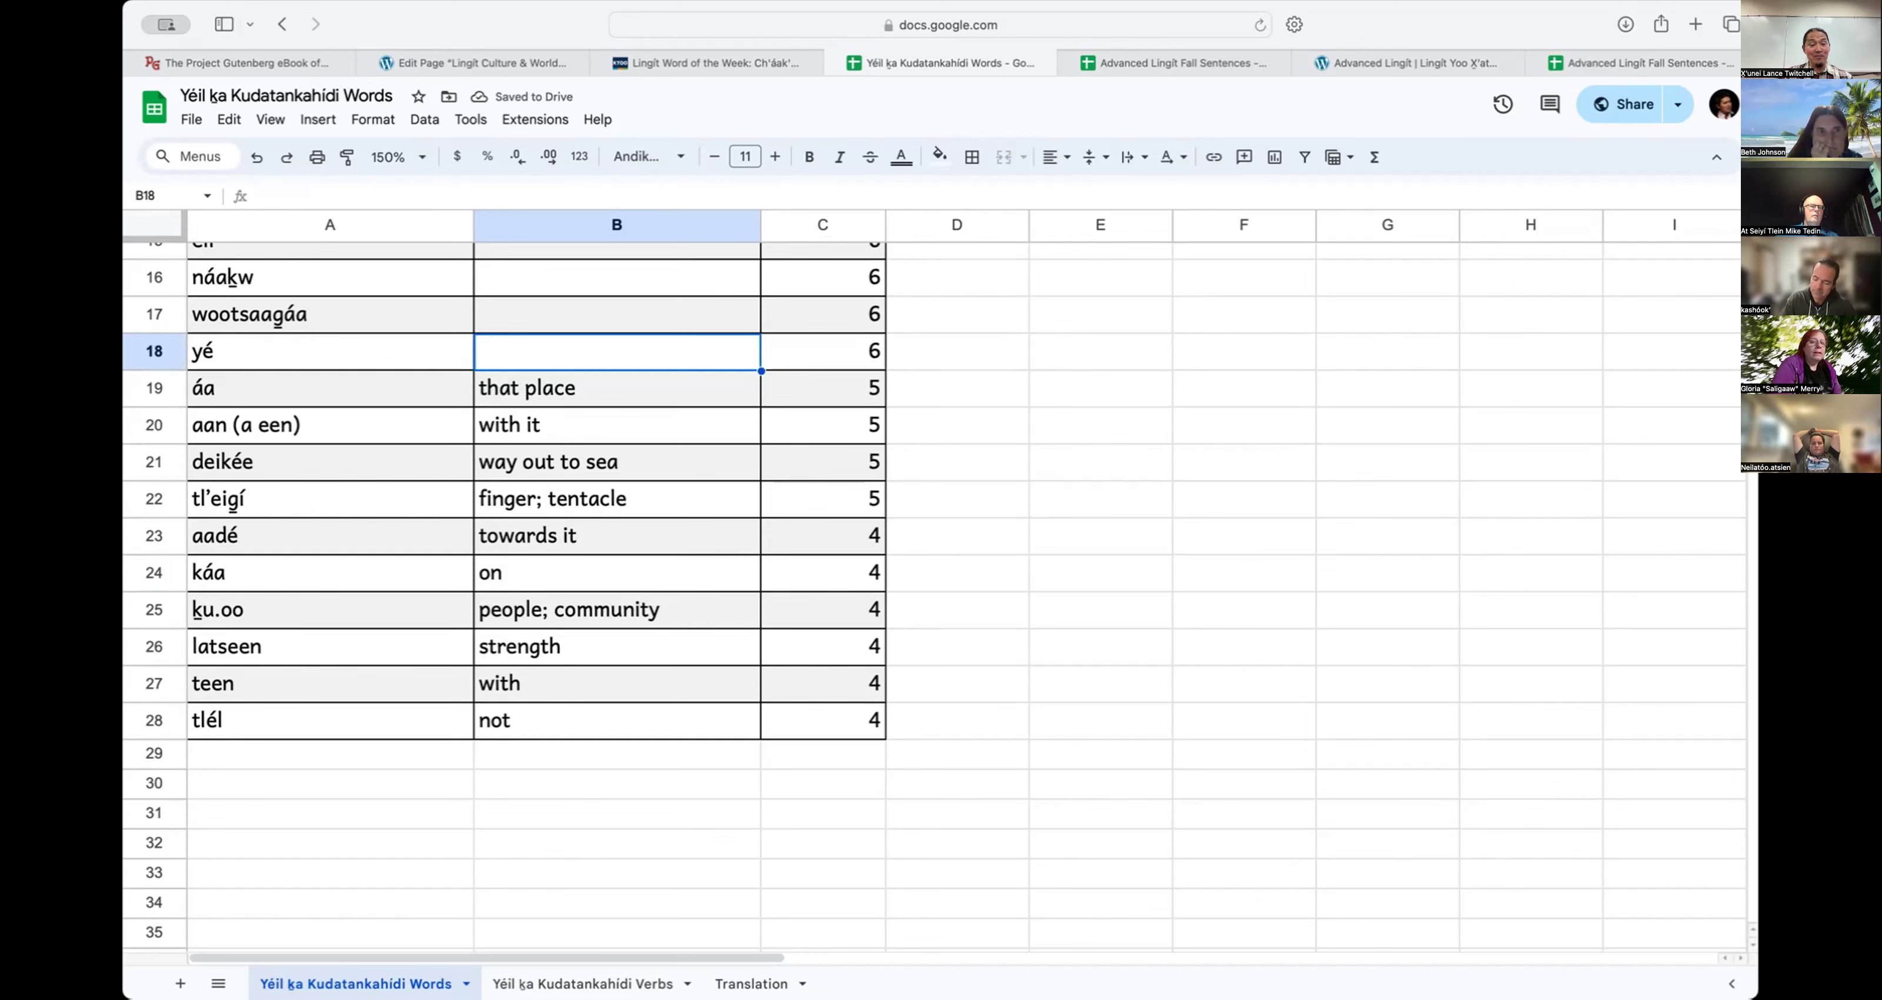
Step: In the Yéil ḵa Kudatankahidi Verbs sheet, insert a row above row 8 and paste row 7's yatee form and theme into it
{"action": "left_click", "coordinate": [588, 979]}
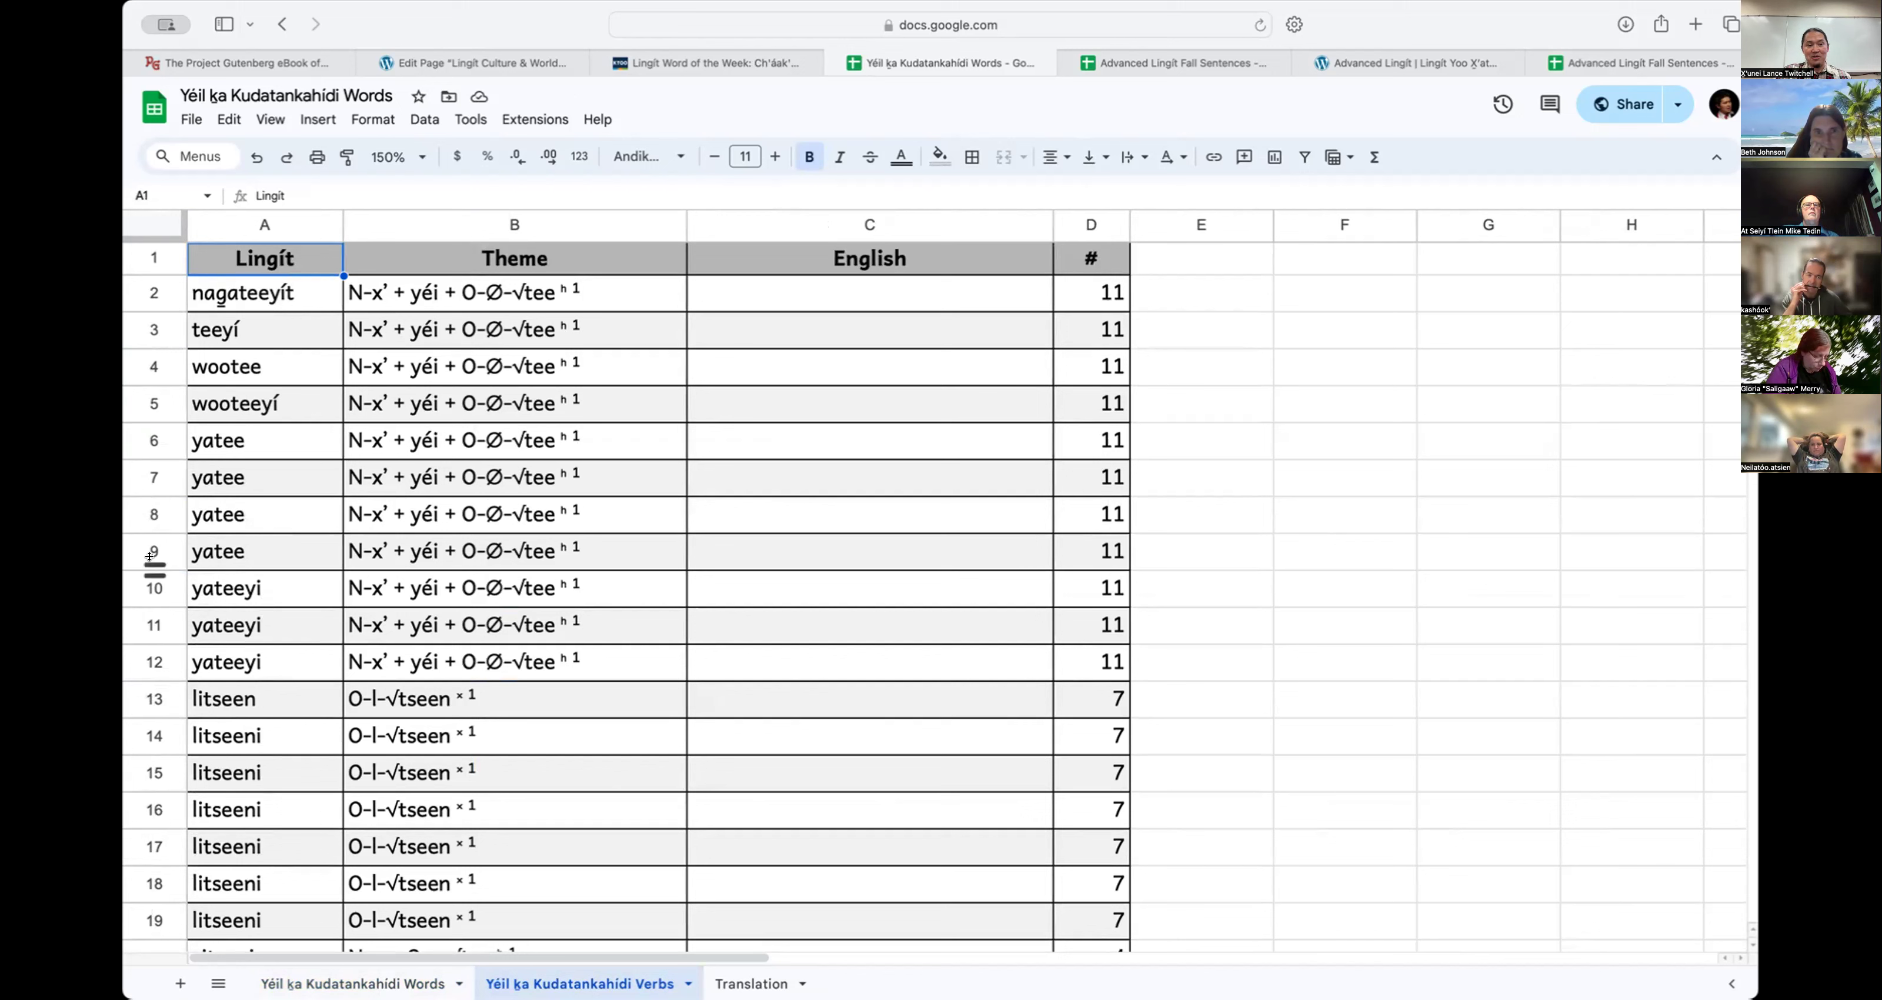
{"action": "right_click", "coordinate": [154, 509]}
{"action": "left_click", "coordinate": [219, 654]}
{"action": "left_click_drag", "start_coordinate": [274, 479], "coordinate": [480, 477]}
{"action": "key", "text": "super+c"}
{"action": "key", "text": "Down"}
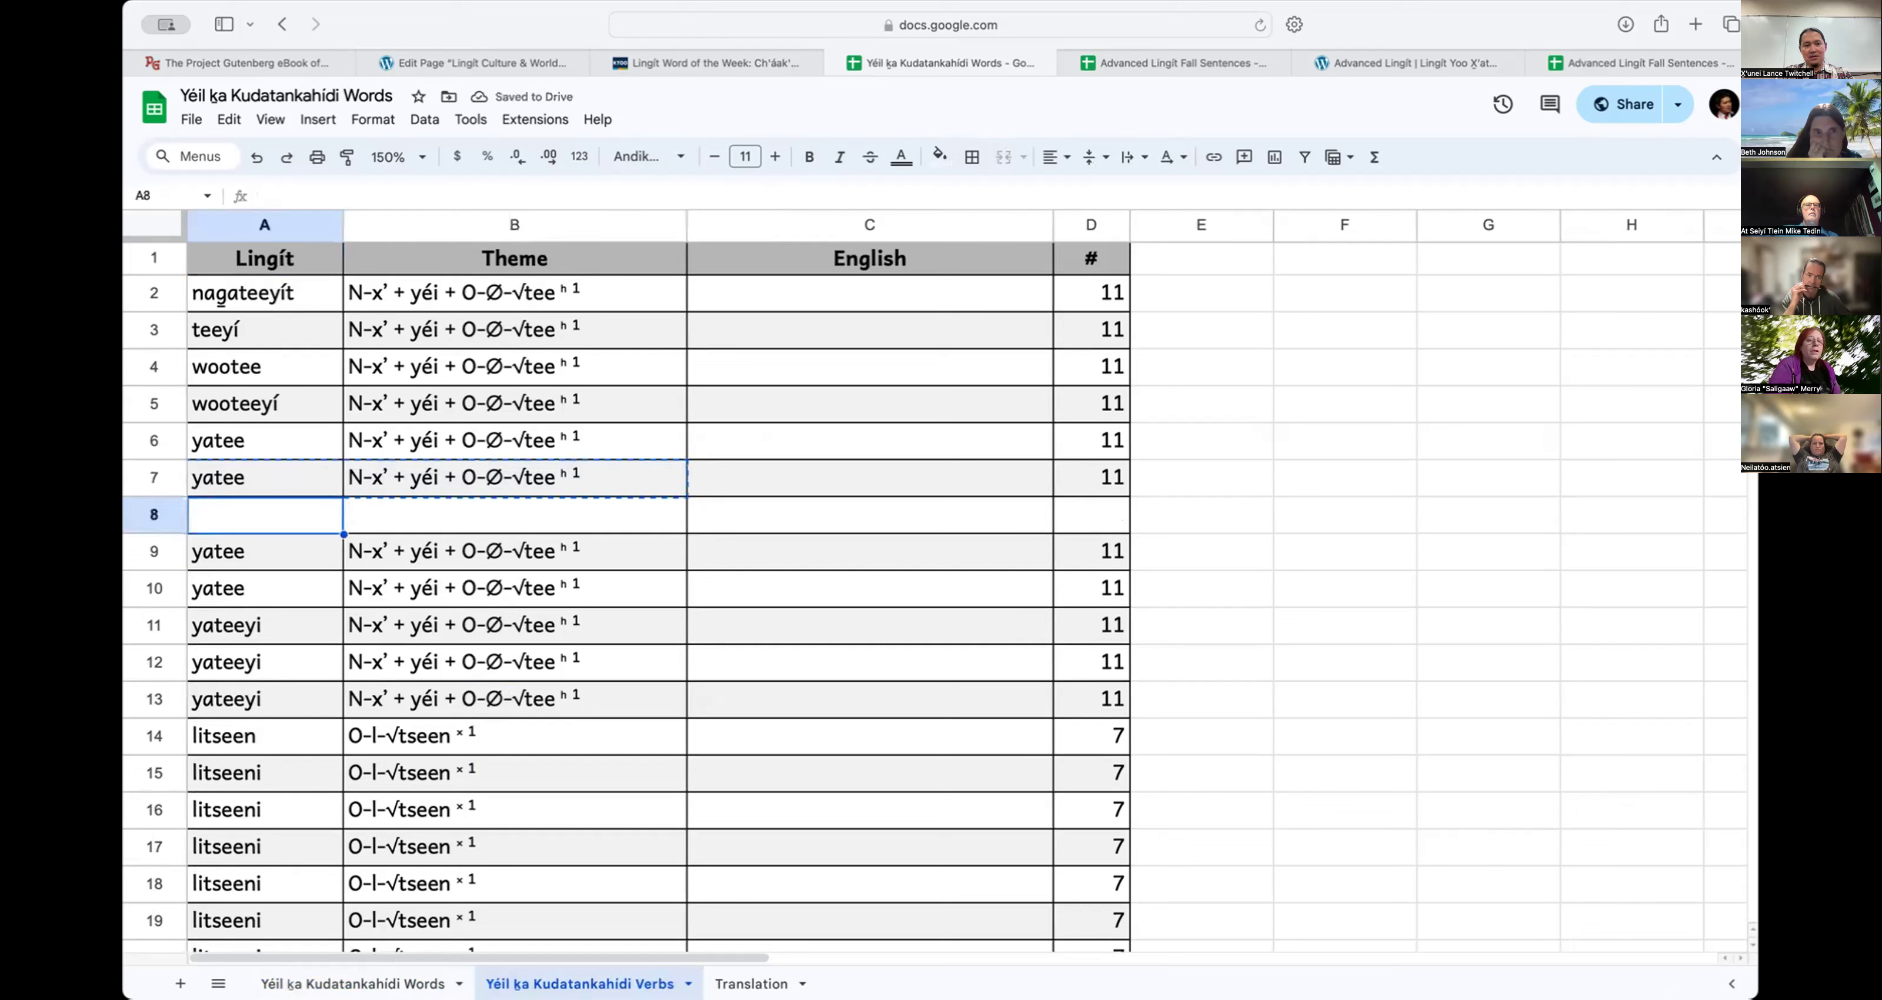
{"action": "key", "text": "super+v"}
Step: Set the # value to 12 for all the N-x' + yéi + O-Ø-√tee verb forms in rows 2 to 13
{"action": "left_click", "coordinate": [1083, 285]}
{"action": "type", "text": "12"}
{"action": "key", "text": "Return"}
{"action": "type", "text": "12"}
{"action": "key", "text": "Up"}
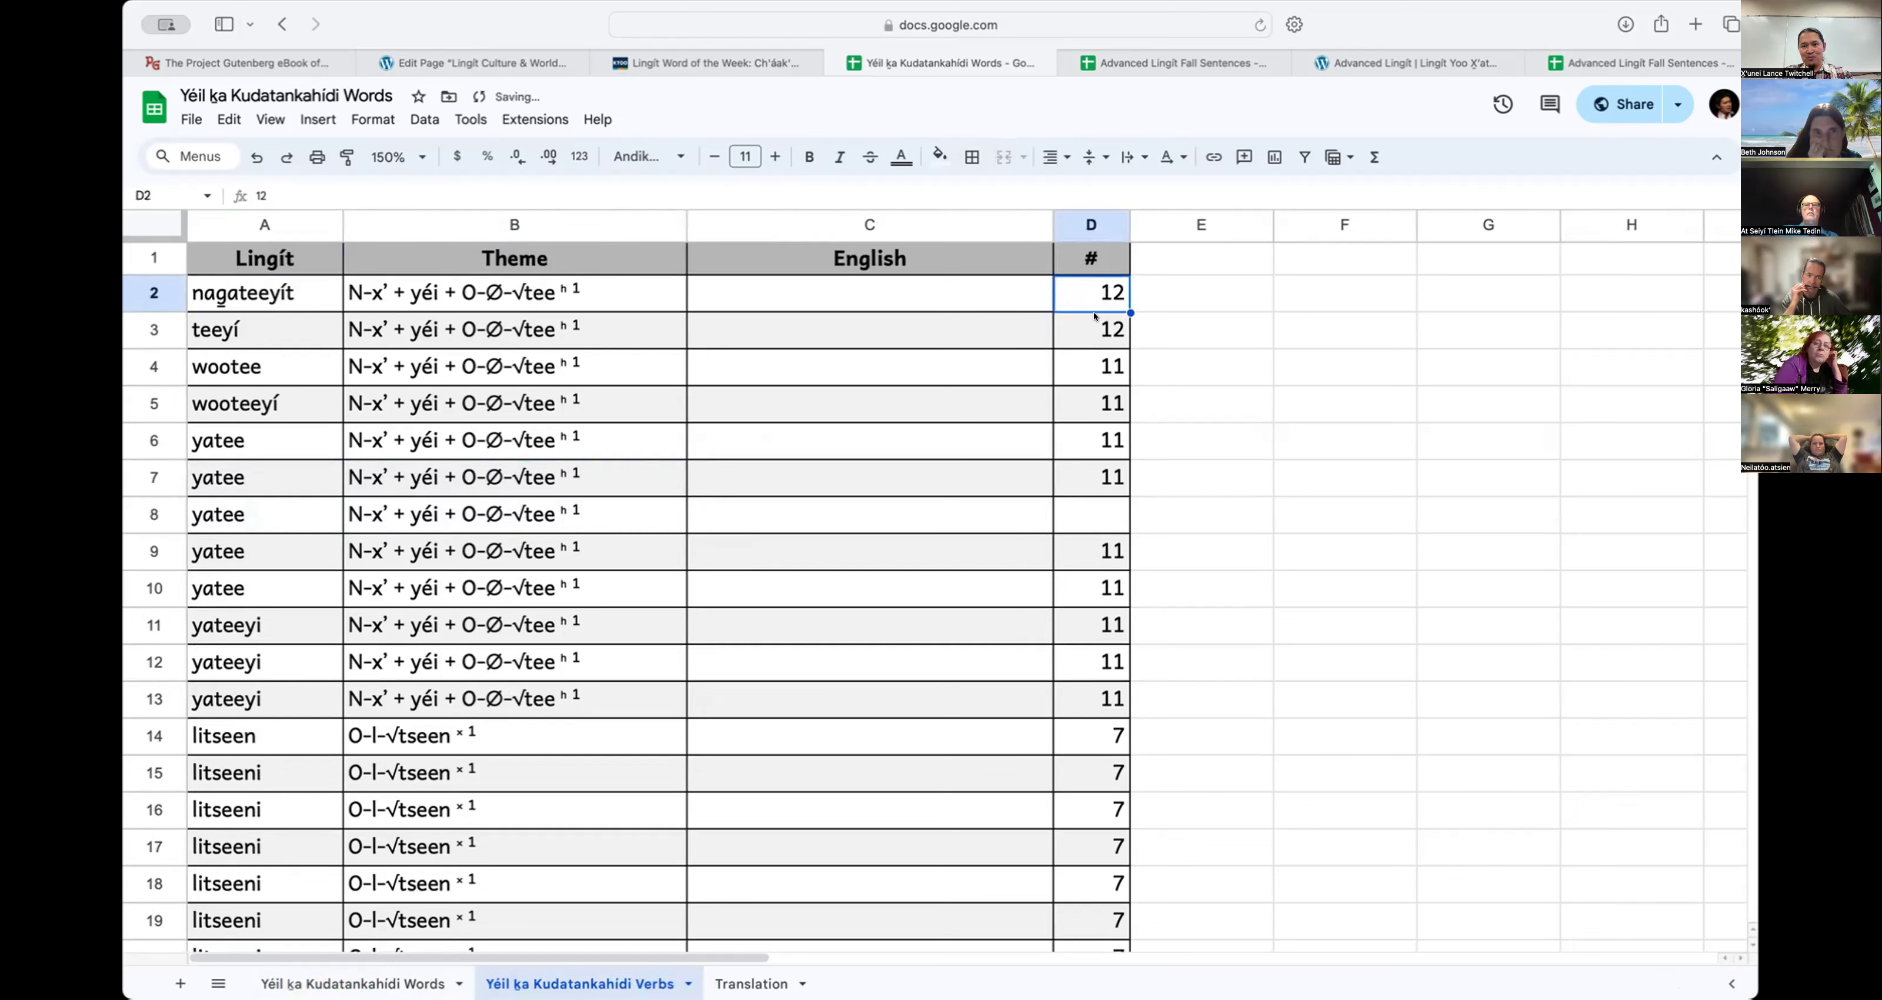
{"action": "key", "text": "super+c"}
{"action": "key", "text": "Down"}
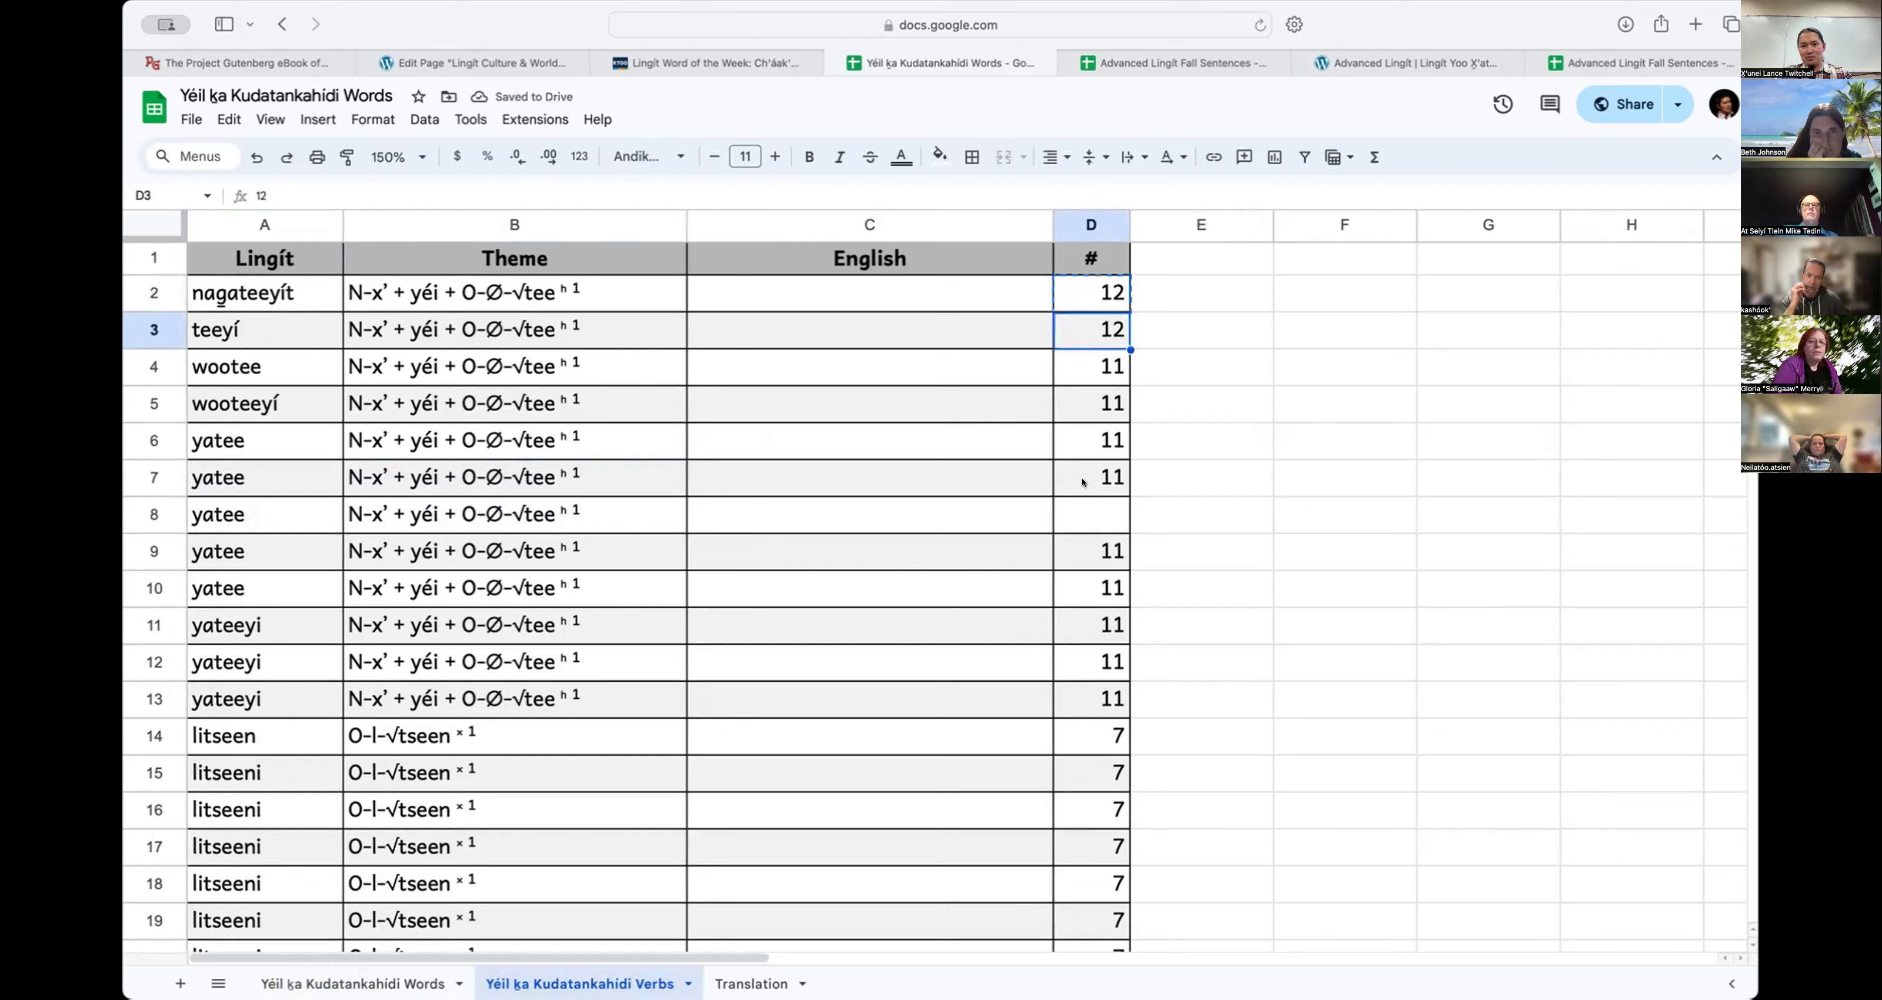
{"action": "left_click", "coordinate": [1086, 674], "text": "shift"}
{"action": "left_click", "coordinate": [1087, 698], "text": "shift"}
{"action": "key", "text": "super+v"}
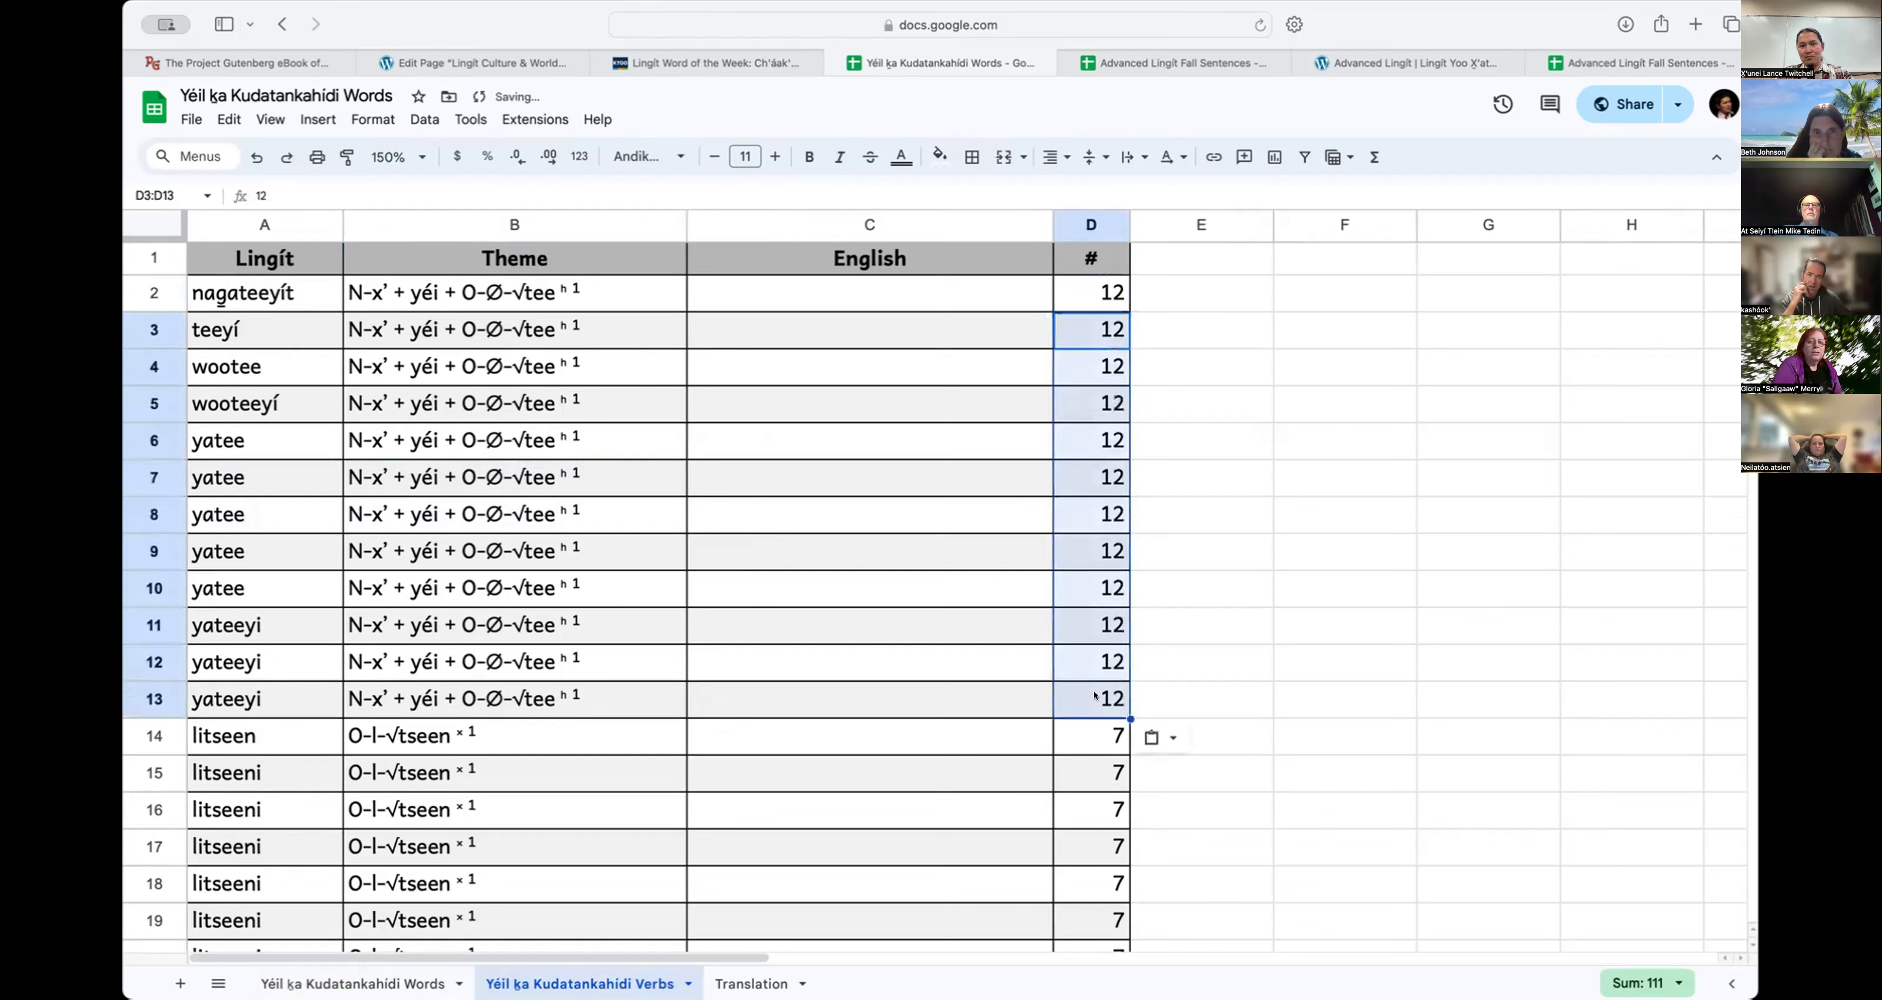
Step: Enter "be" as the English translation of the first yatee entry, in cell C6
{"action": "left_click", "coordinate": [914, 584]}
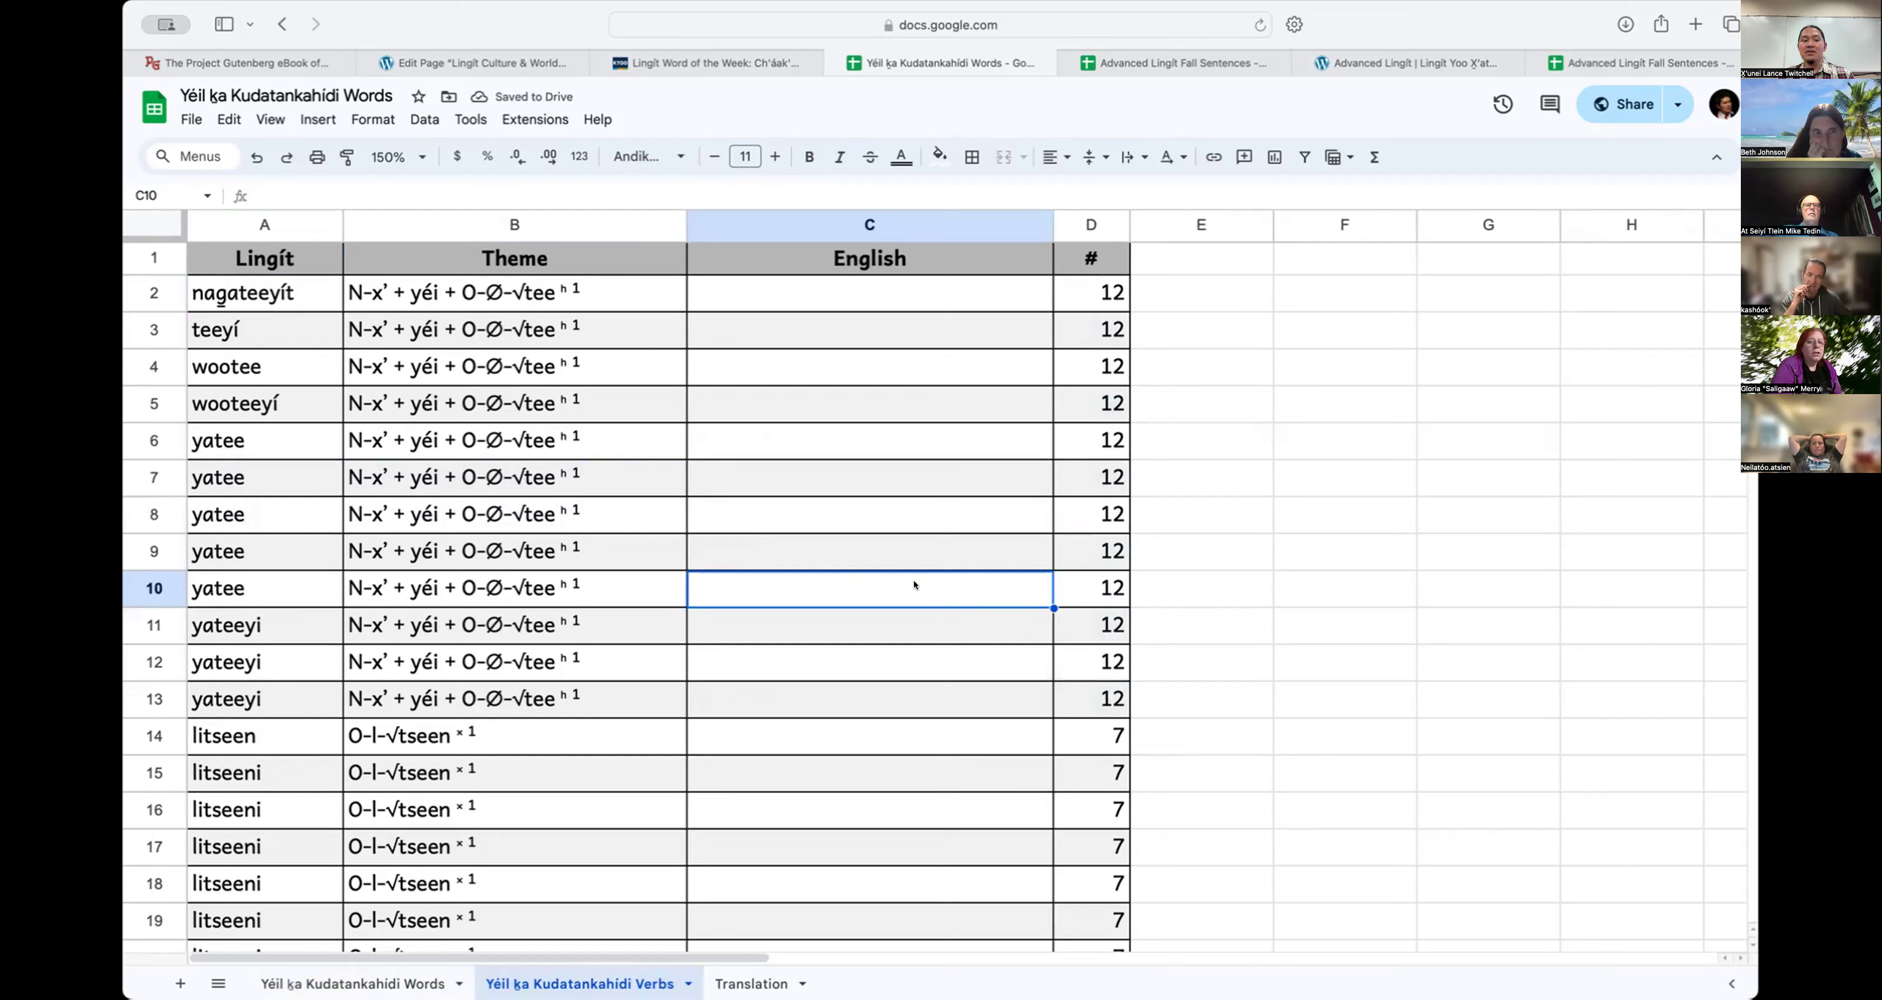
{"action": "left_click", "coordinate": [283, 430]}
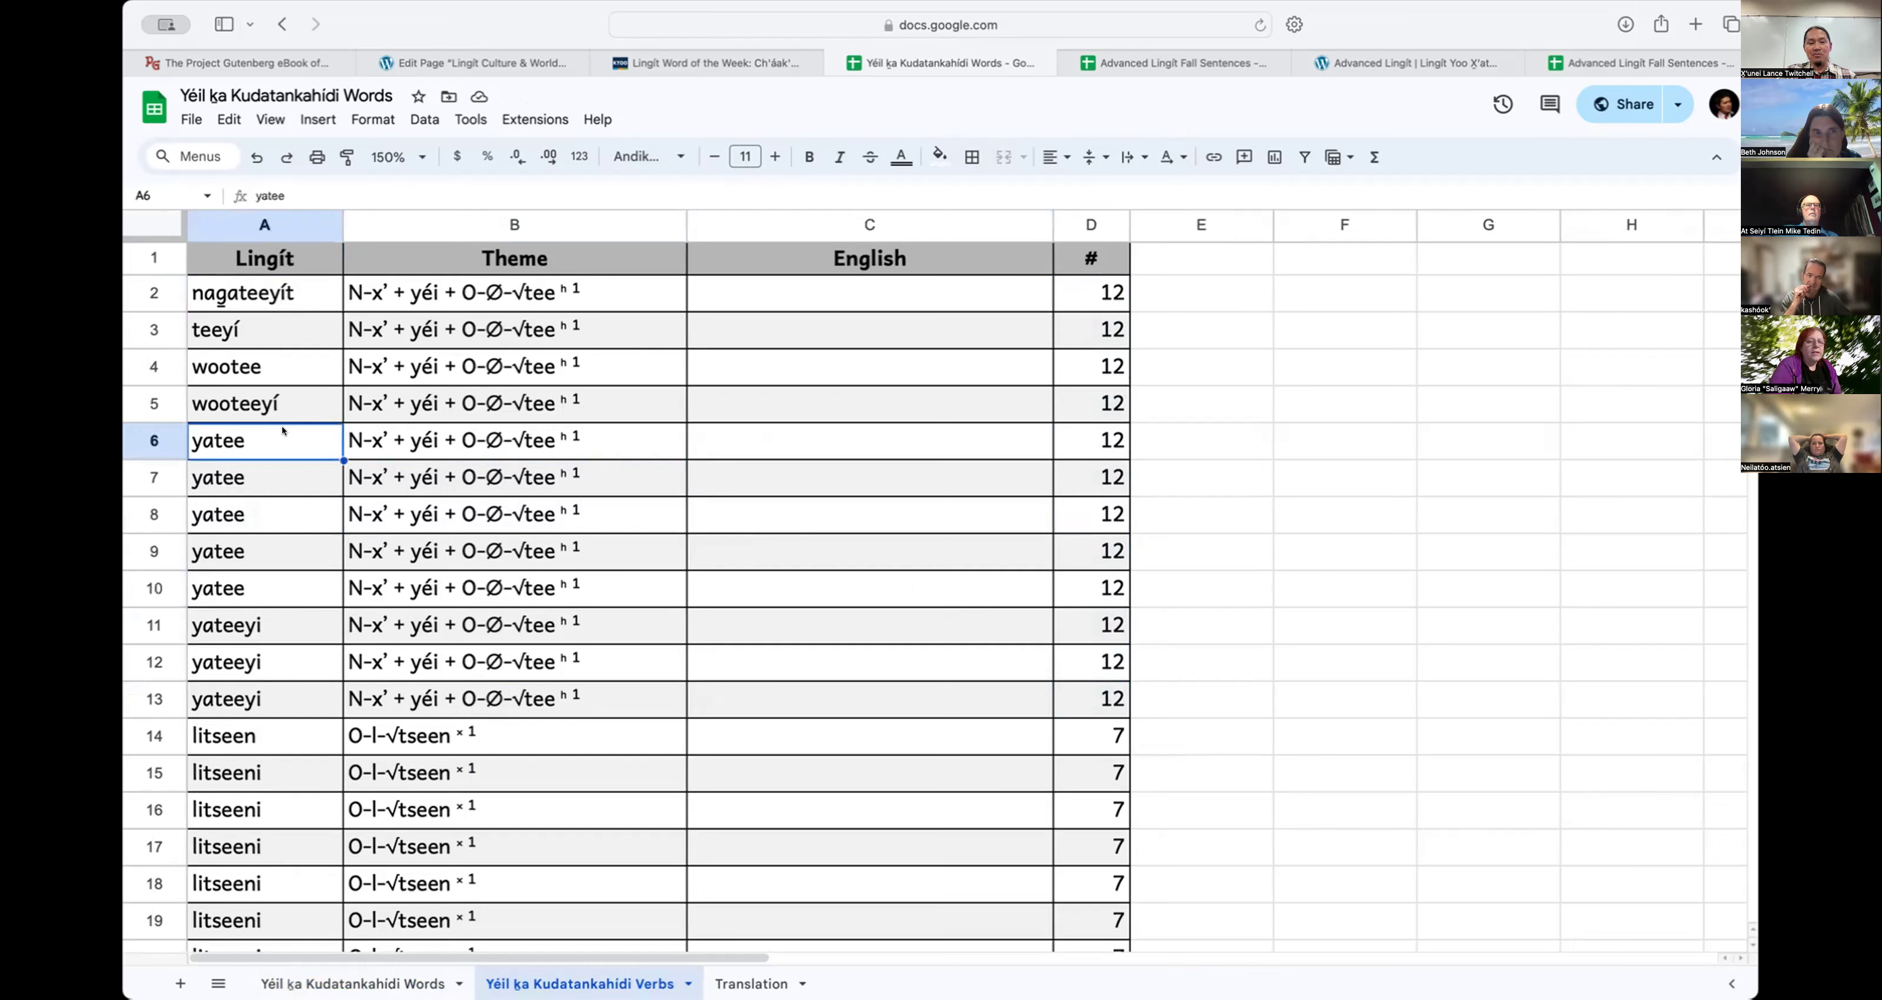
{"action": "left_click", "coordinate": [859, 446]}
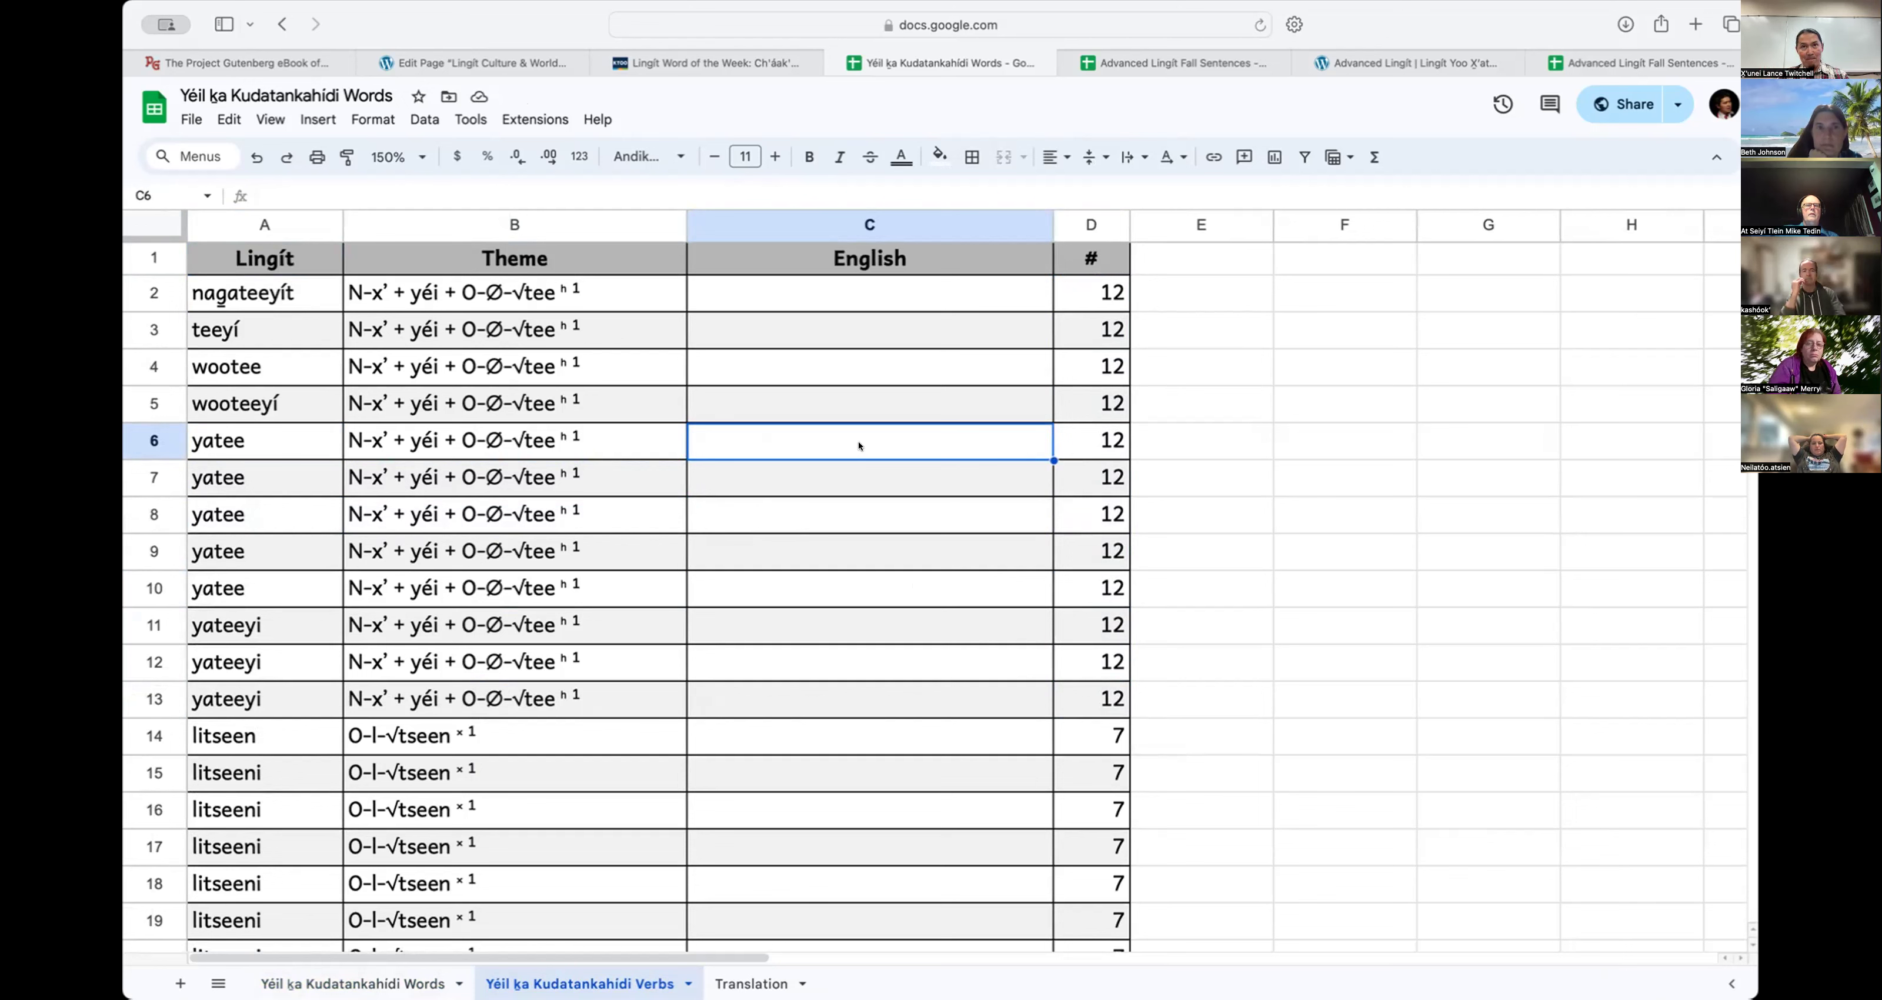
{"action": "type", "text": "be"}
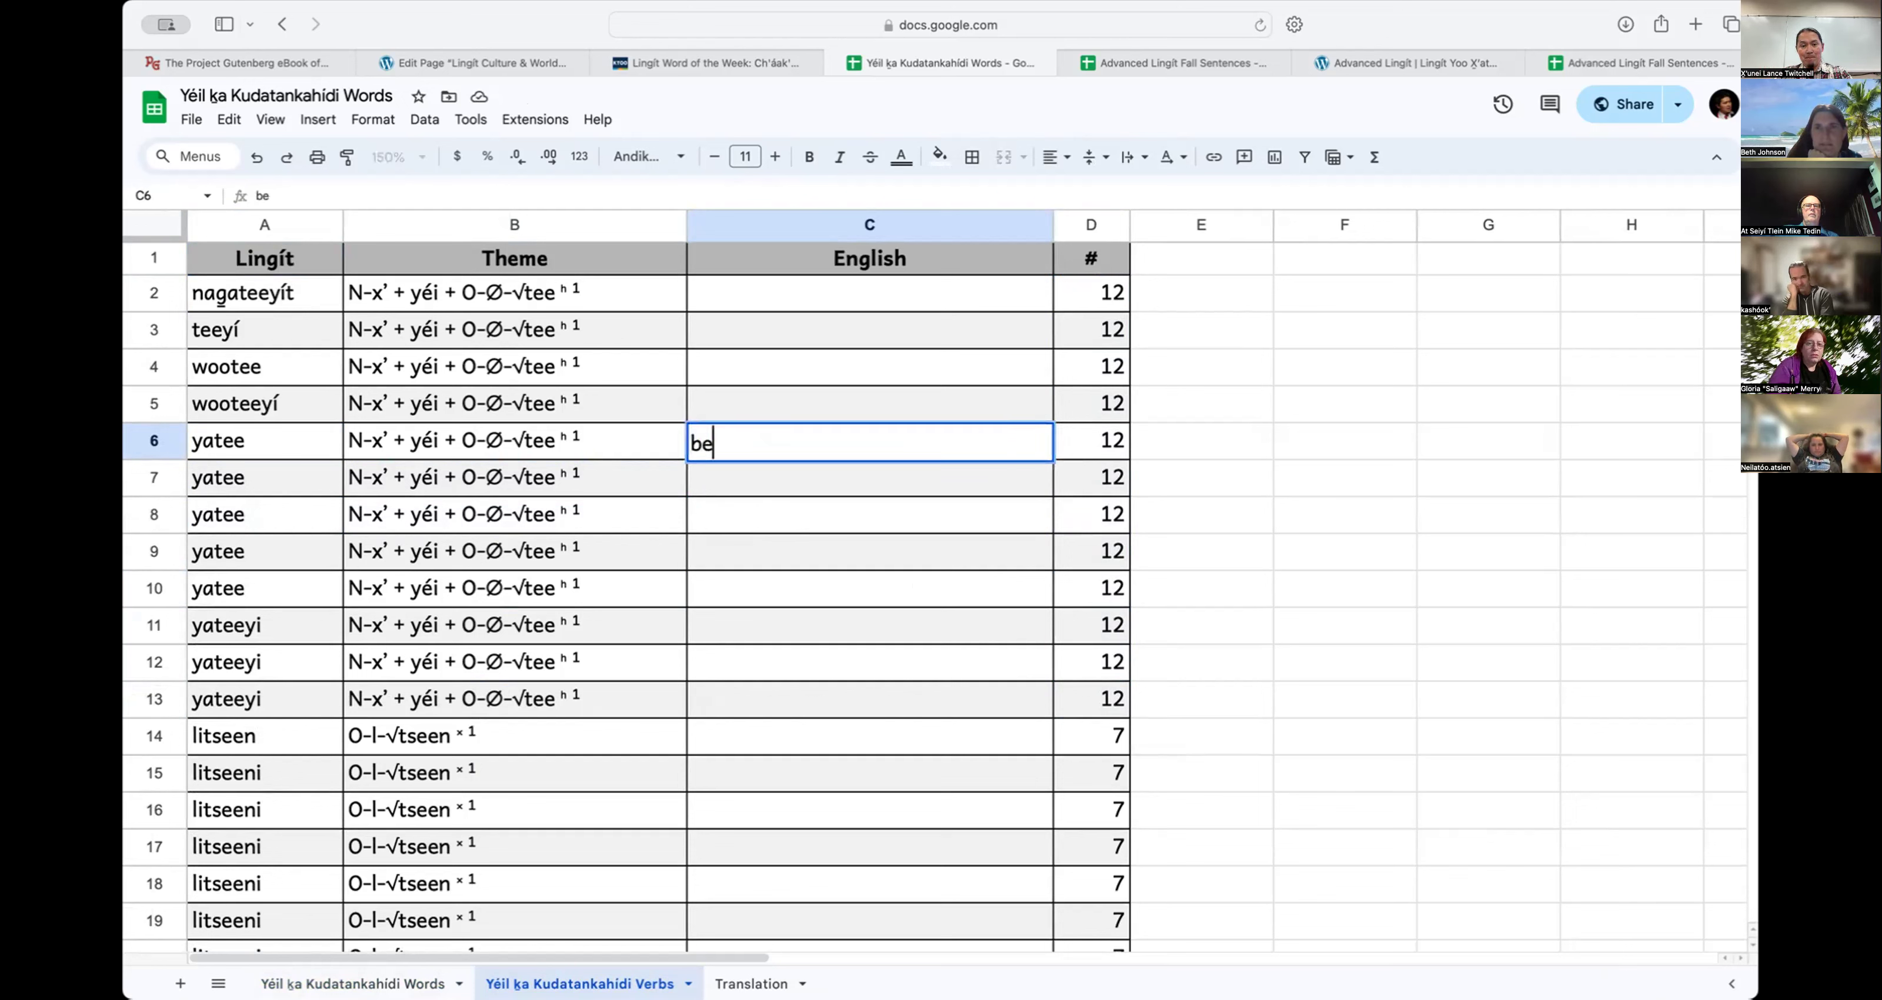
{"action": "key", "text": "Return"}
Step: Enter "was being" as the English translation of wootee in cell C4
{"action": "left_click", "coordinate": [869, 440]}
{"action": "left_click", "coordinate": [869, 477]}
{"action": "left_click", "coordinate": [869, 514]}
{"action": "left_click", "coordinate": [869, 477]}
{"action": "left_click", "coordinate": [869, 440]}
{"action": "left_click", "coordinate": [869, 403]}
{"action": "left_click", "coordinate": [869, 367]}
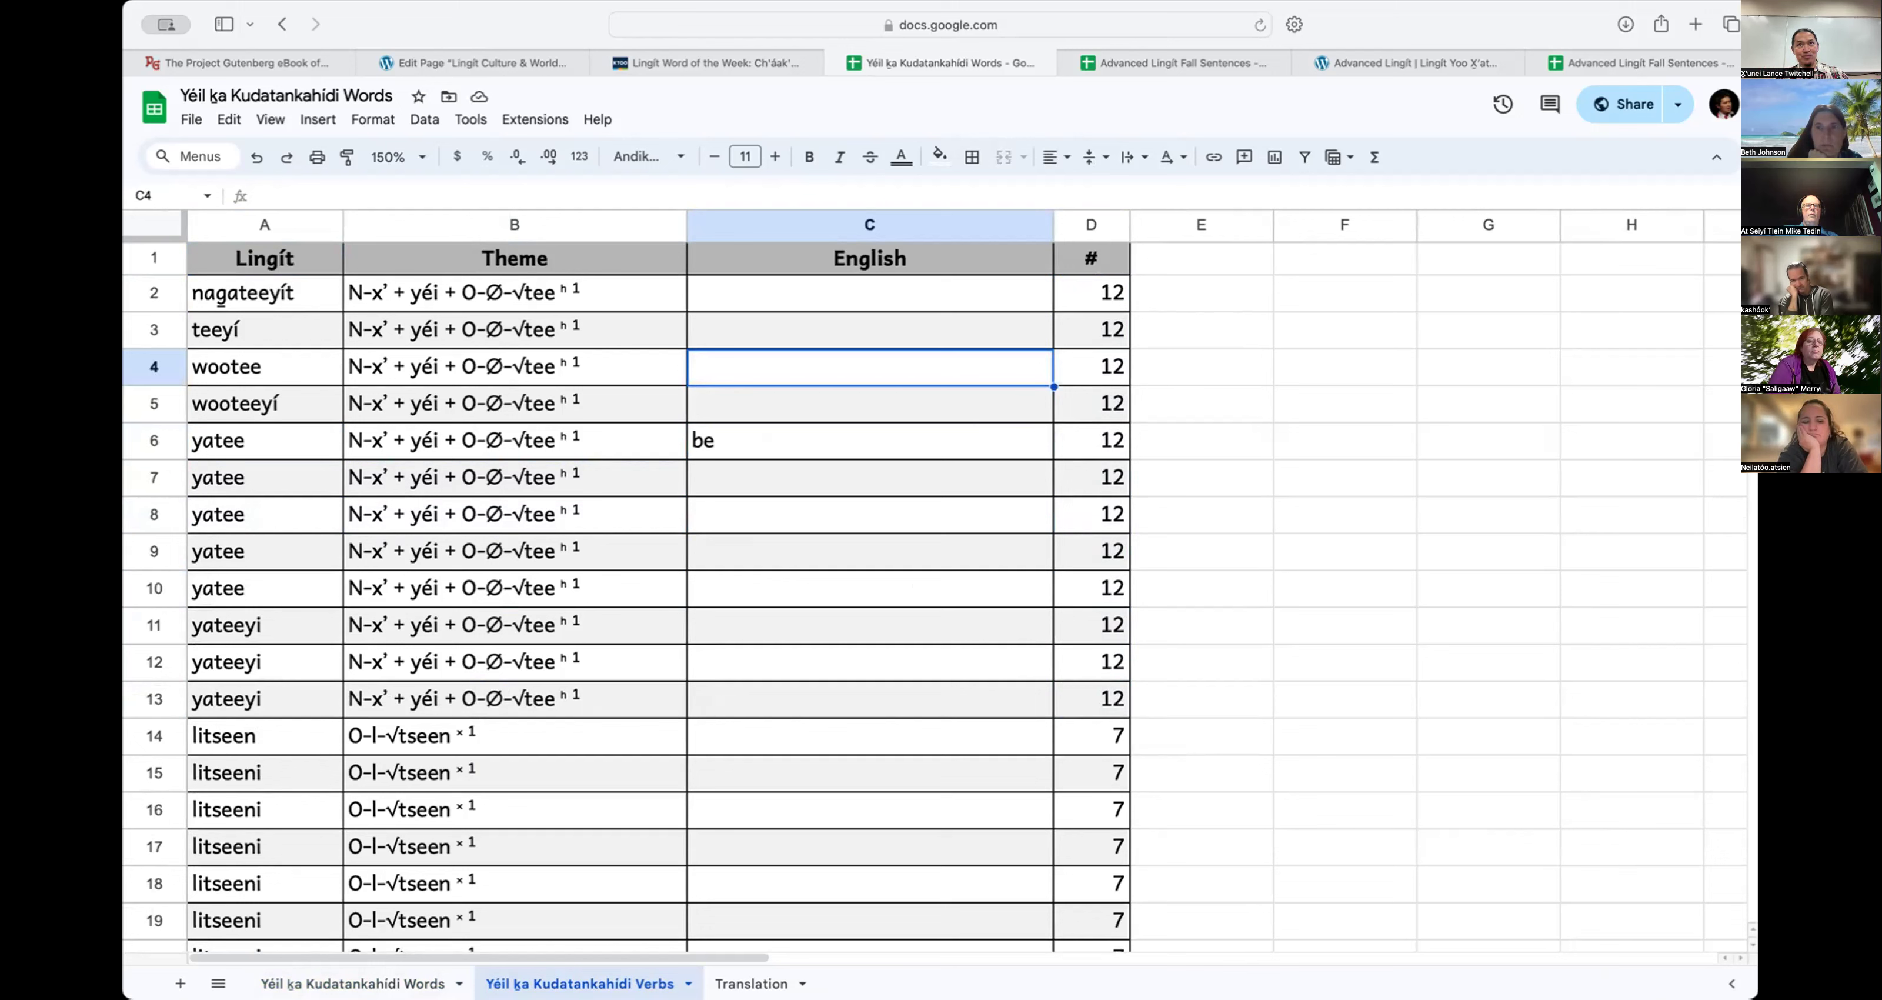
{"action": "type", "text": "was"}
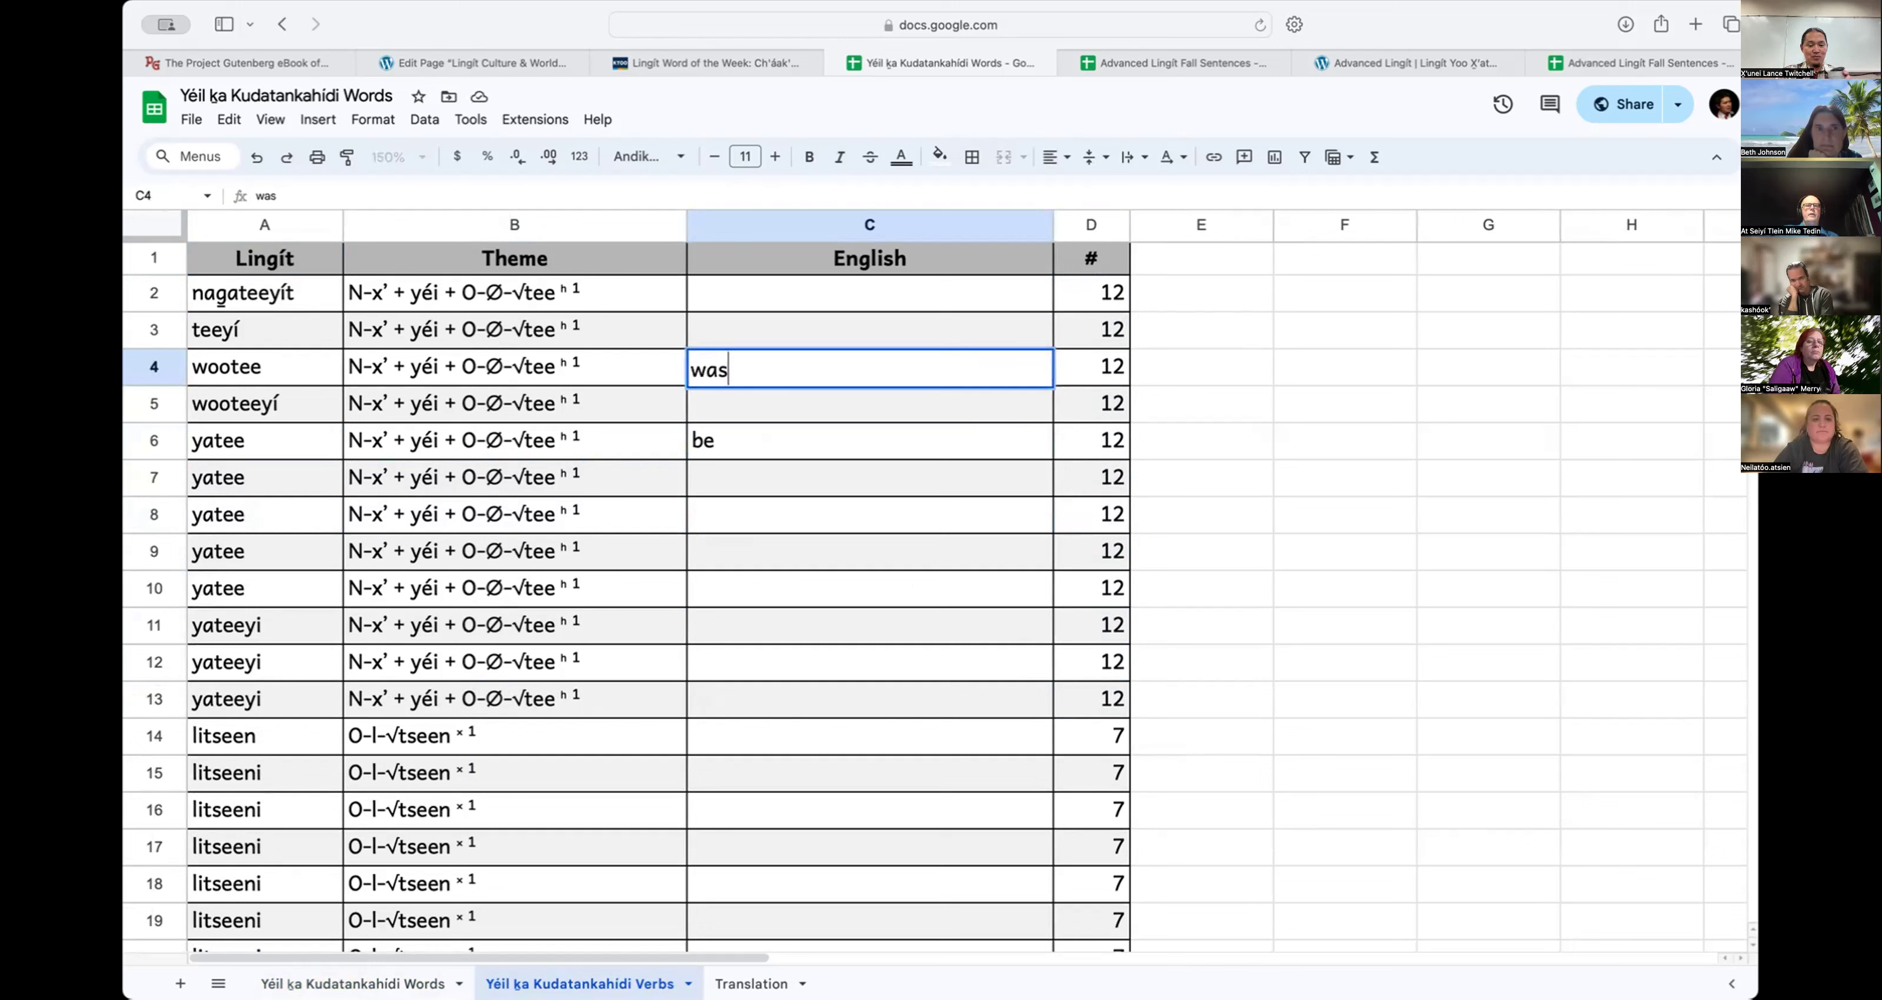
{"action": "type", "text": " being"}
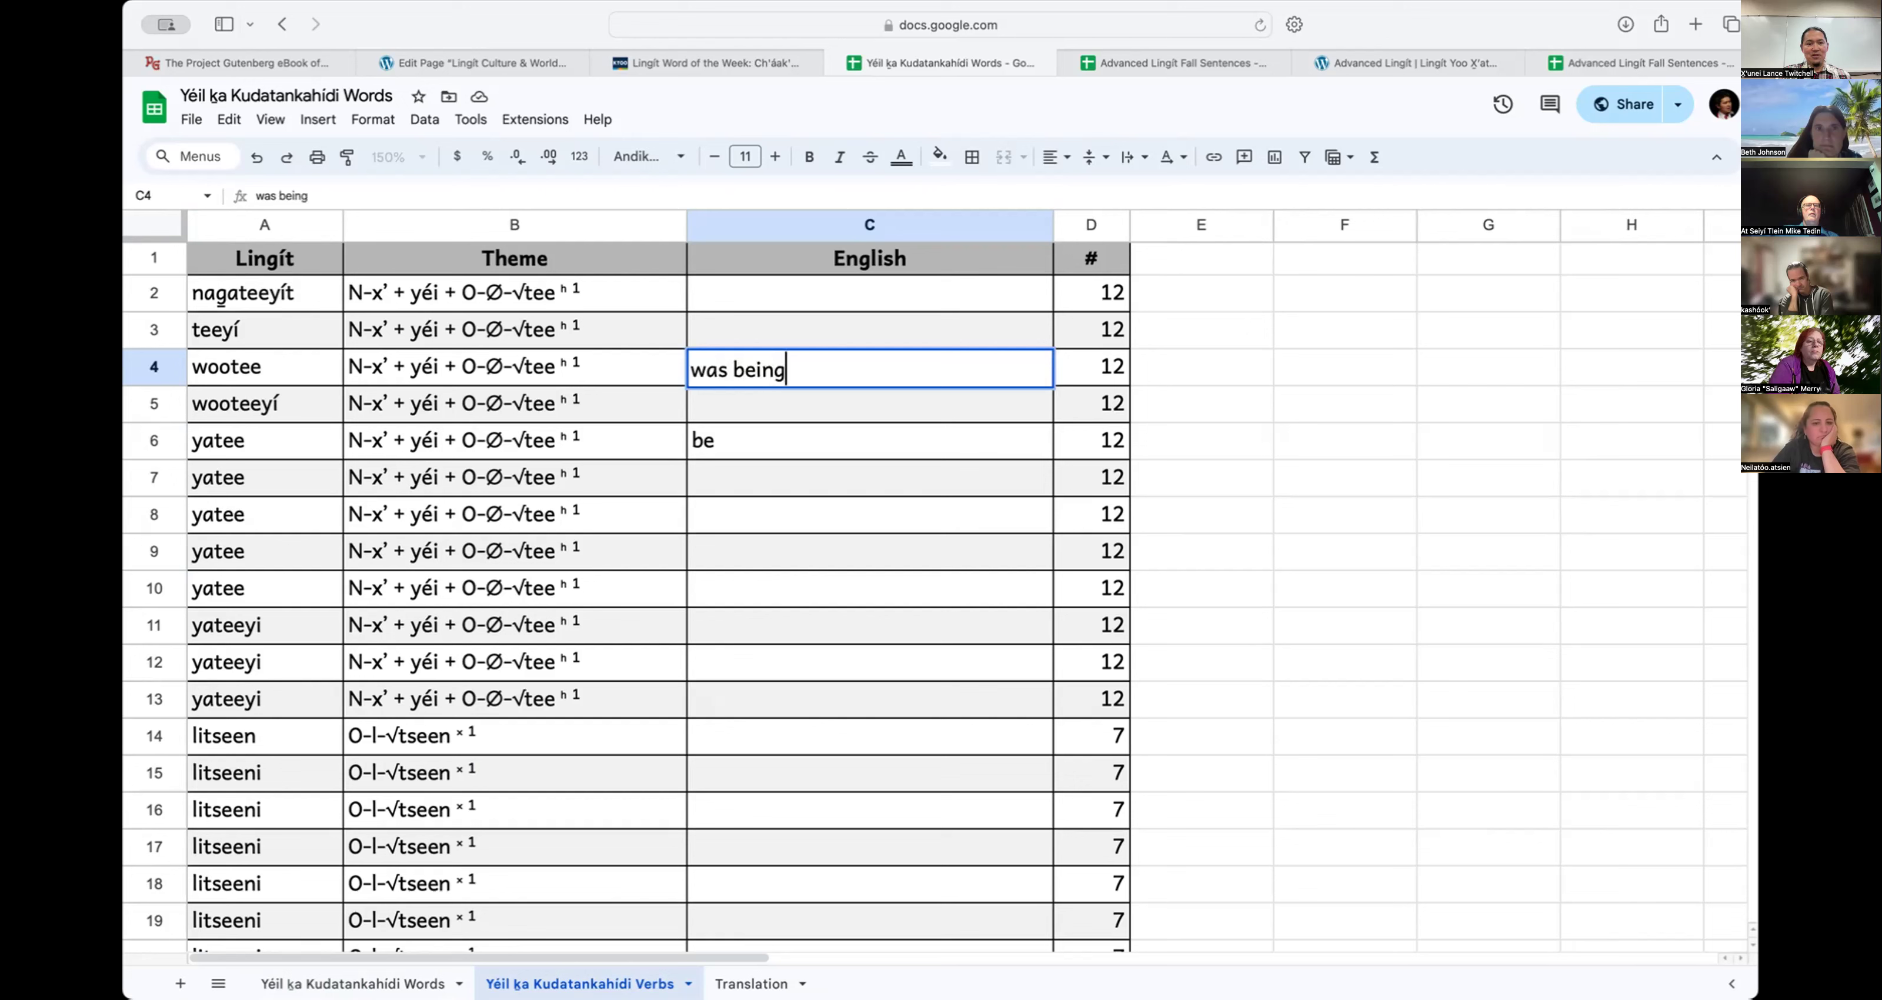
{"action": "left_click", "coordinate": [869, 329]}
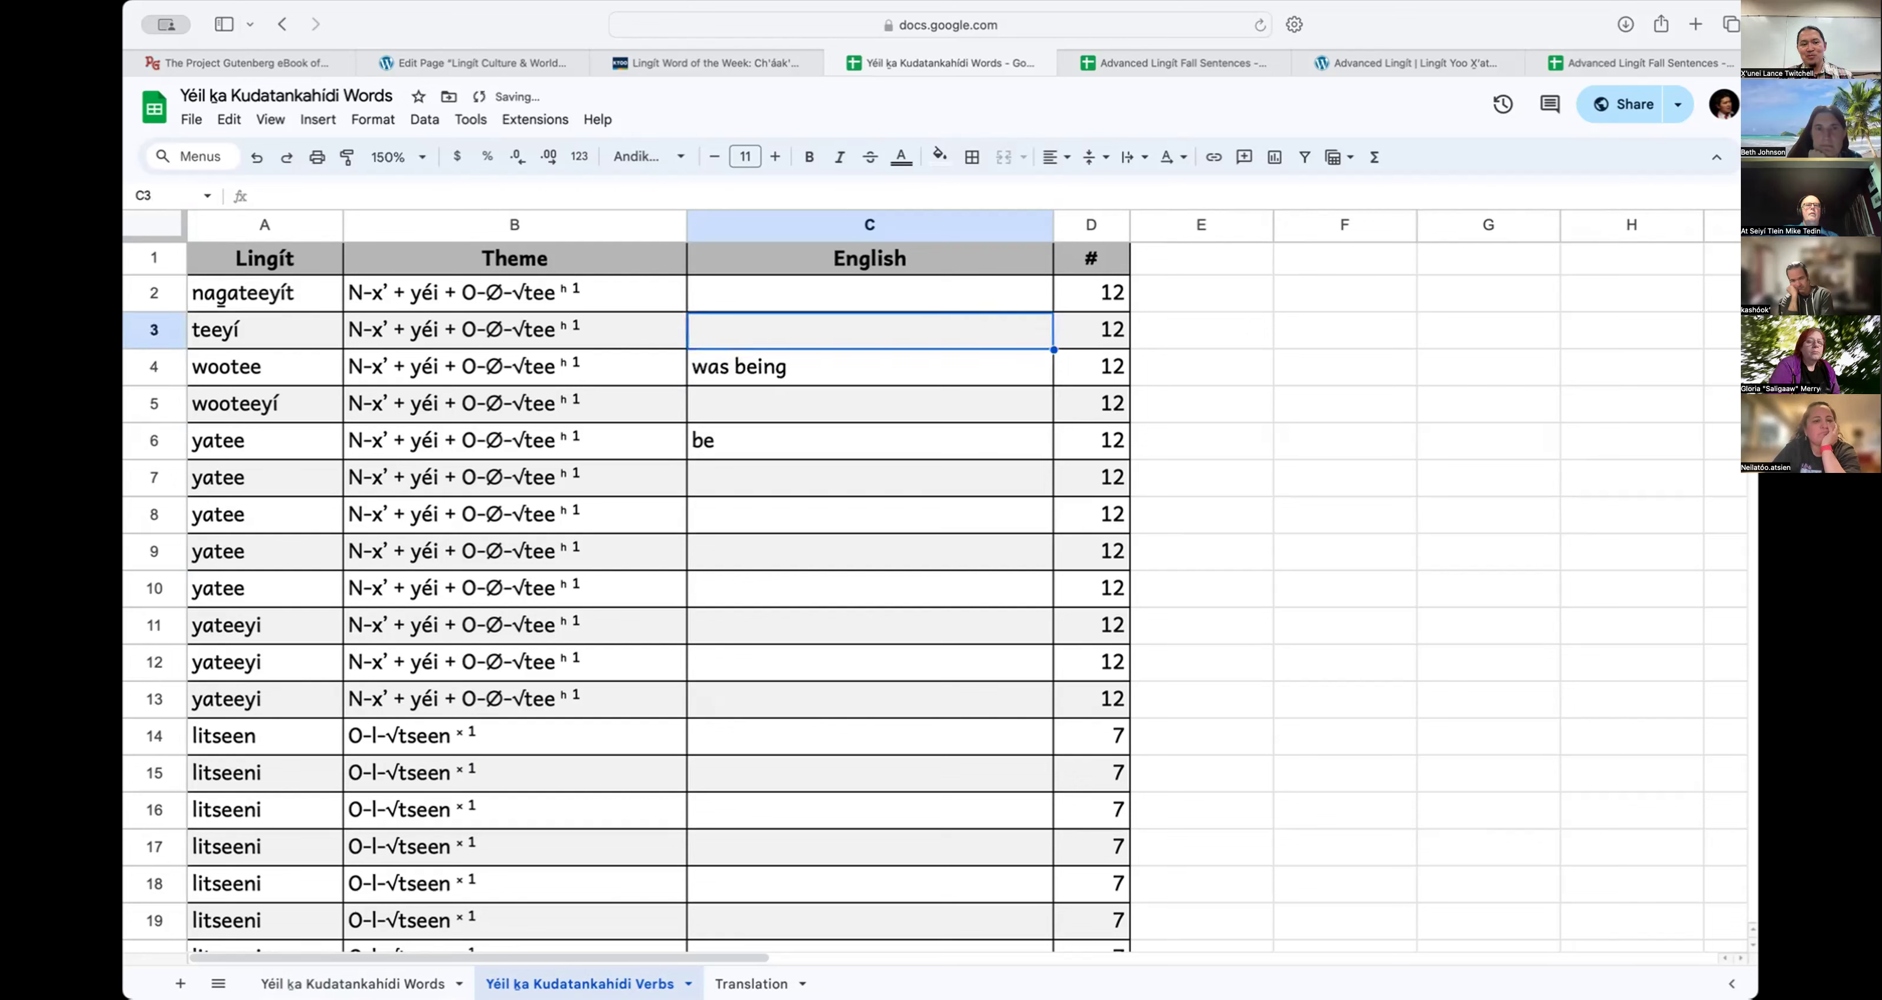
{"action": "left_click", "coordinate": [869, 366]}
{"action": "left_click", "coordinate": [869, 404]}
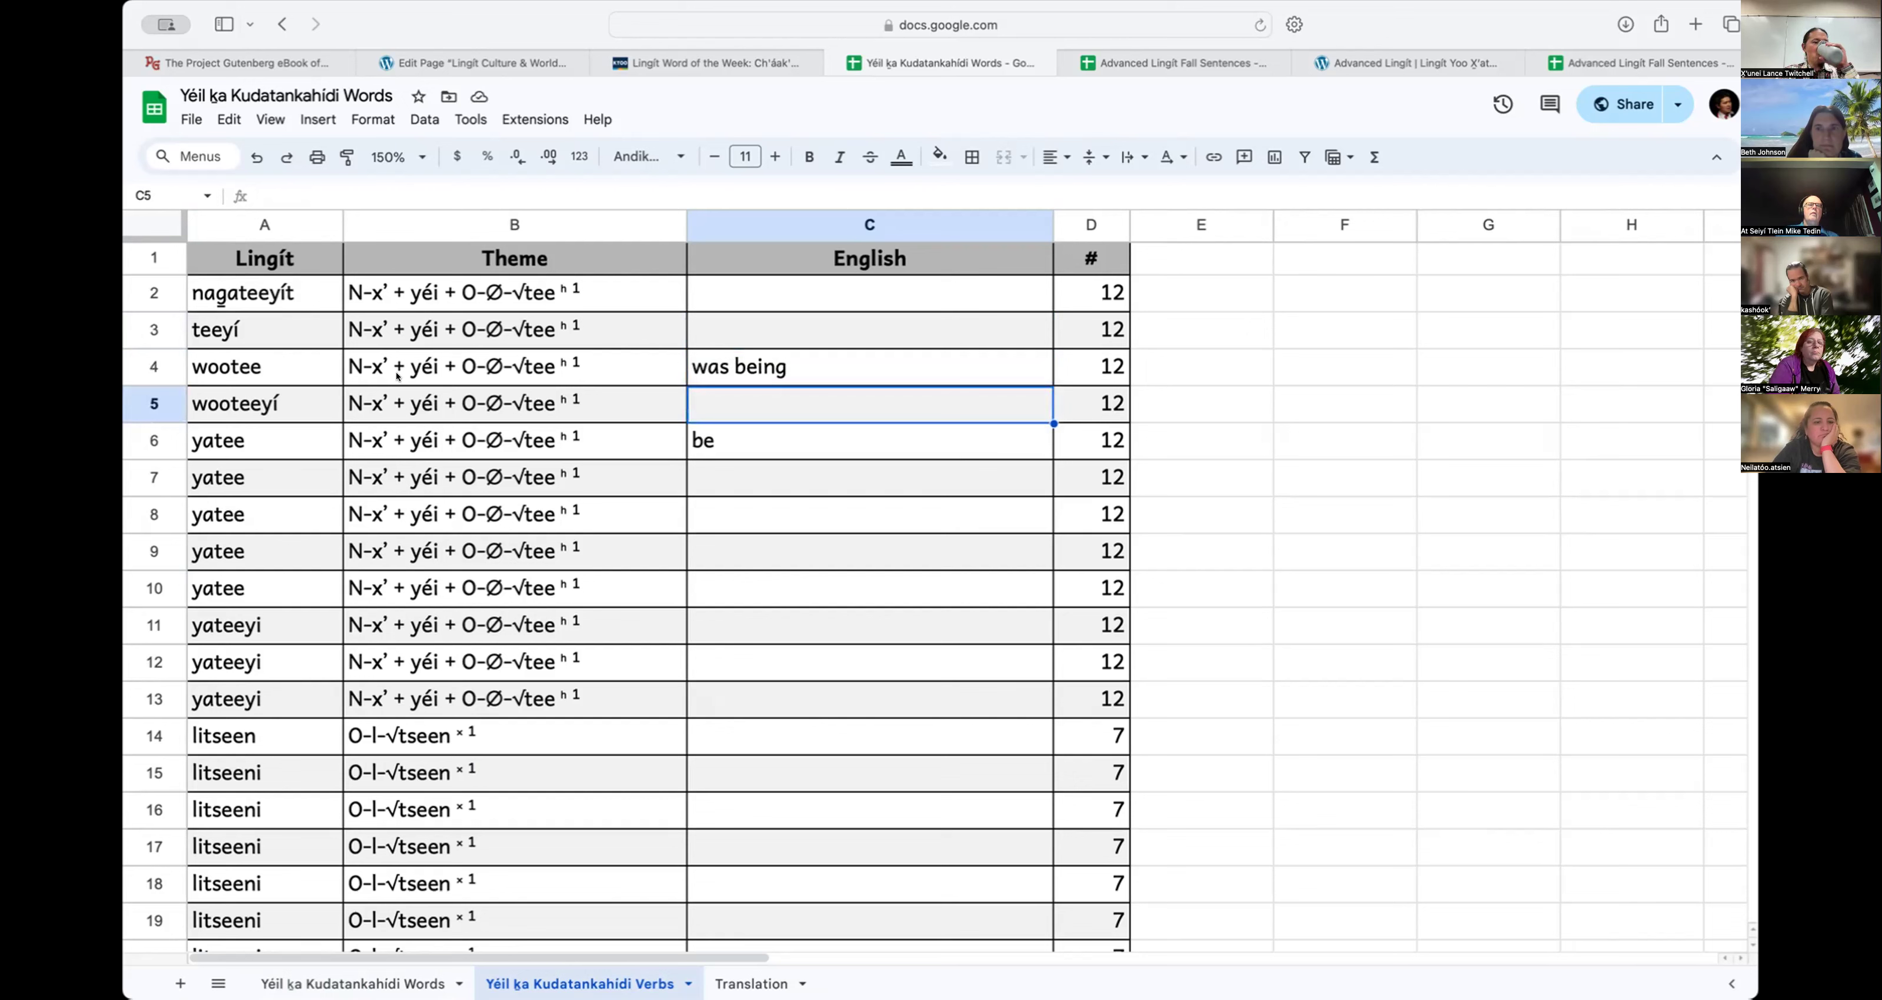
{"action": "left_click", "coordinate": [224, 403]}
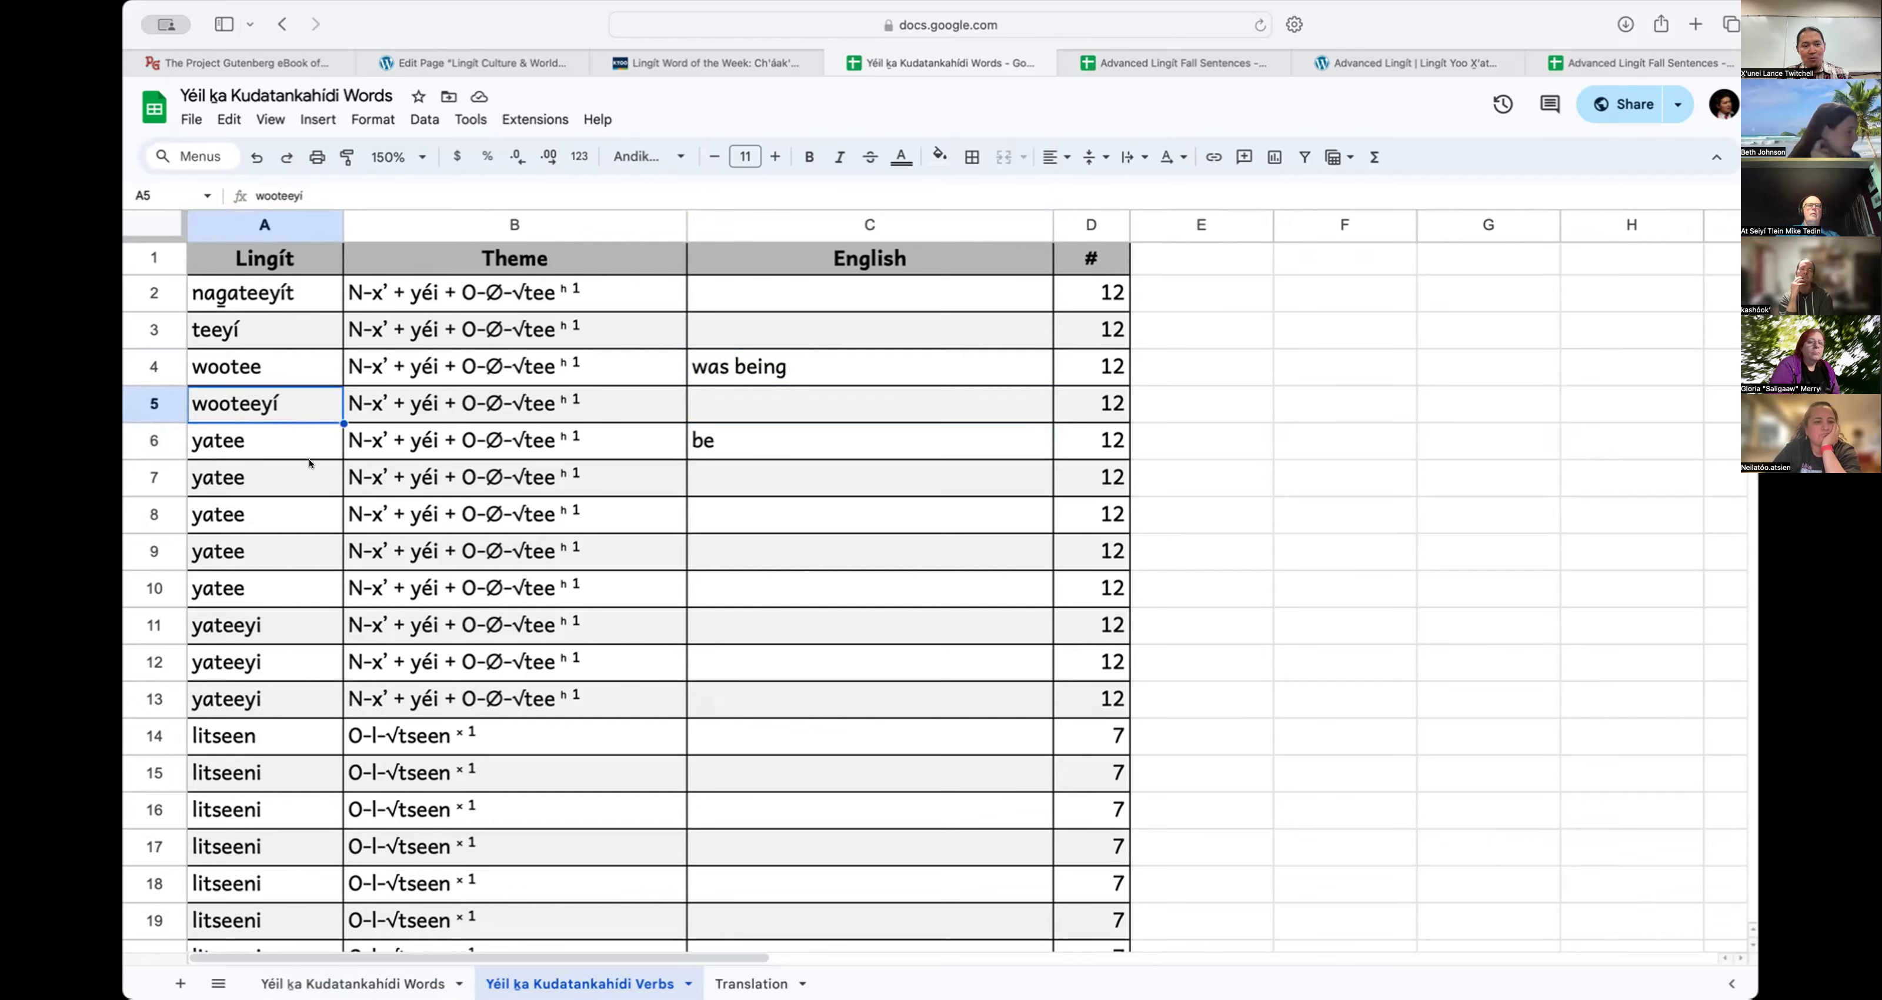
Step: Enter "they are strong; it is strong" as the English translation of litseen in cell C14
{"action": "scroll", "coordinate": [310, 463], "scroll_direction": "down", "scroll_amount": 3}
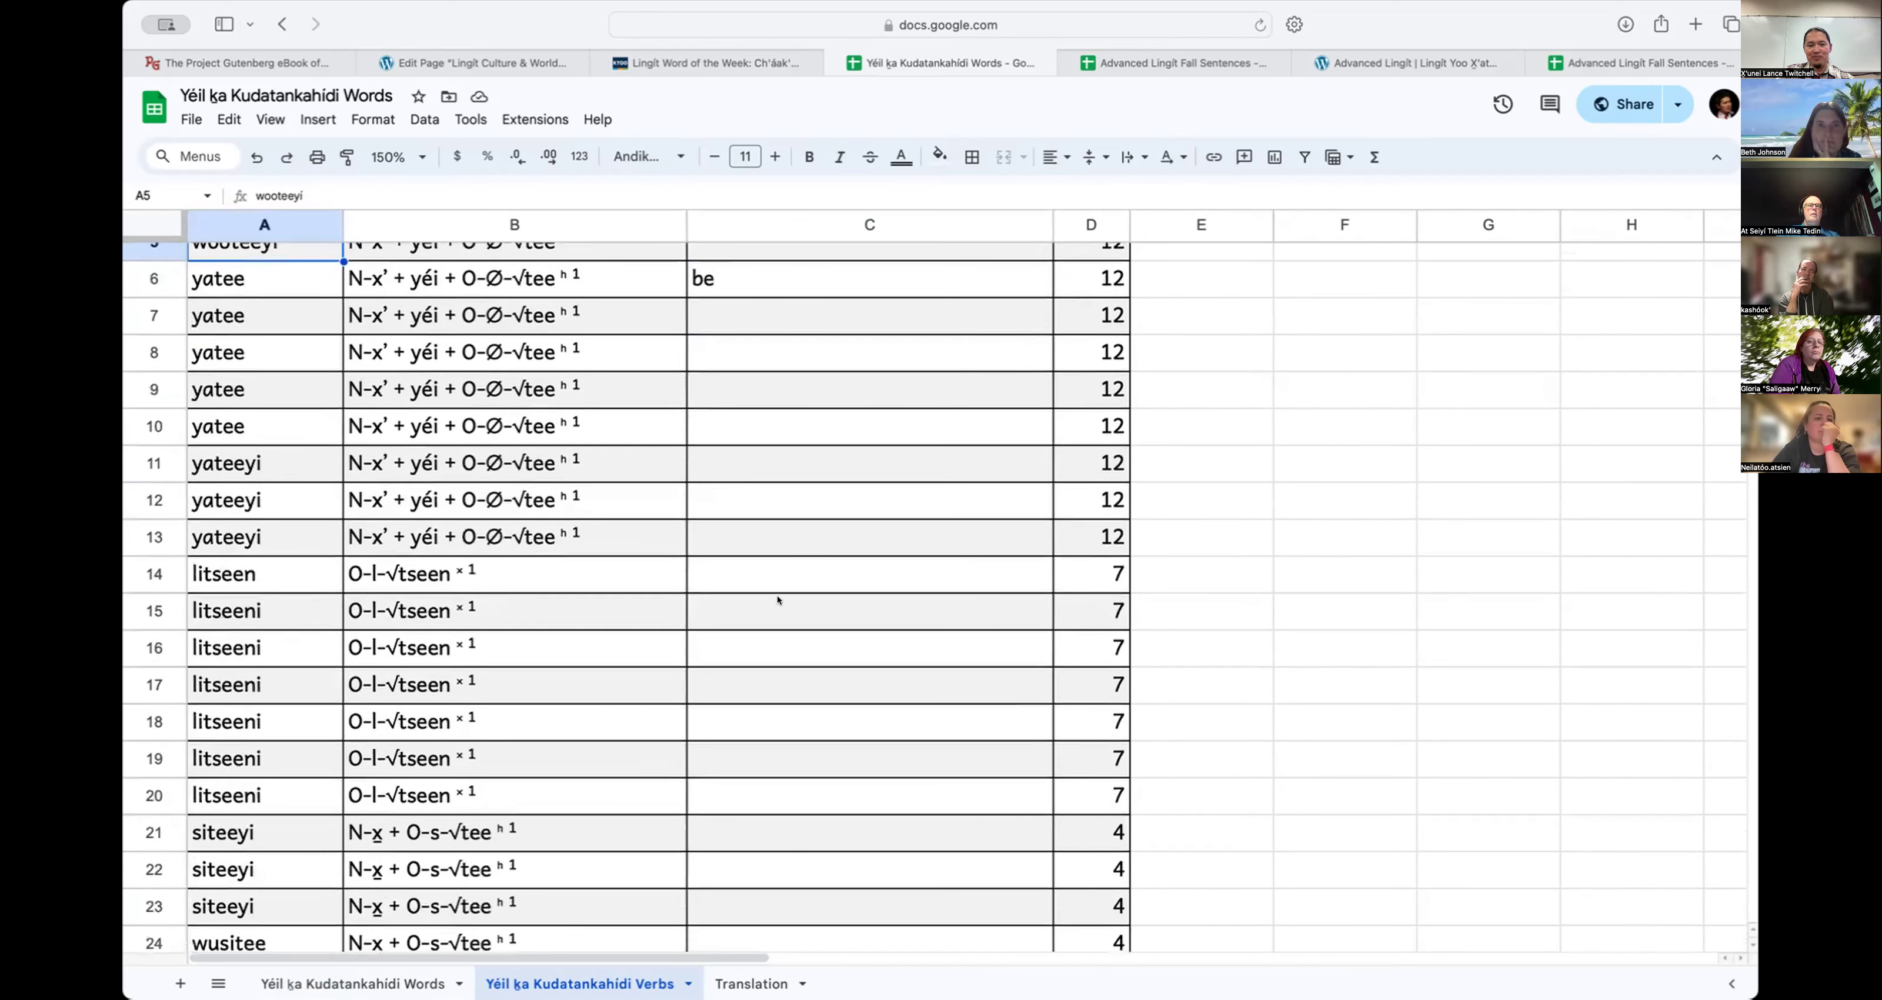
{"action": "left_click", "coordinate": [792, 584]}
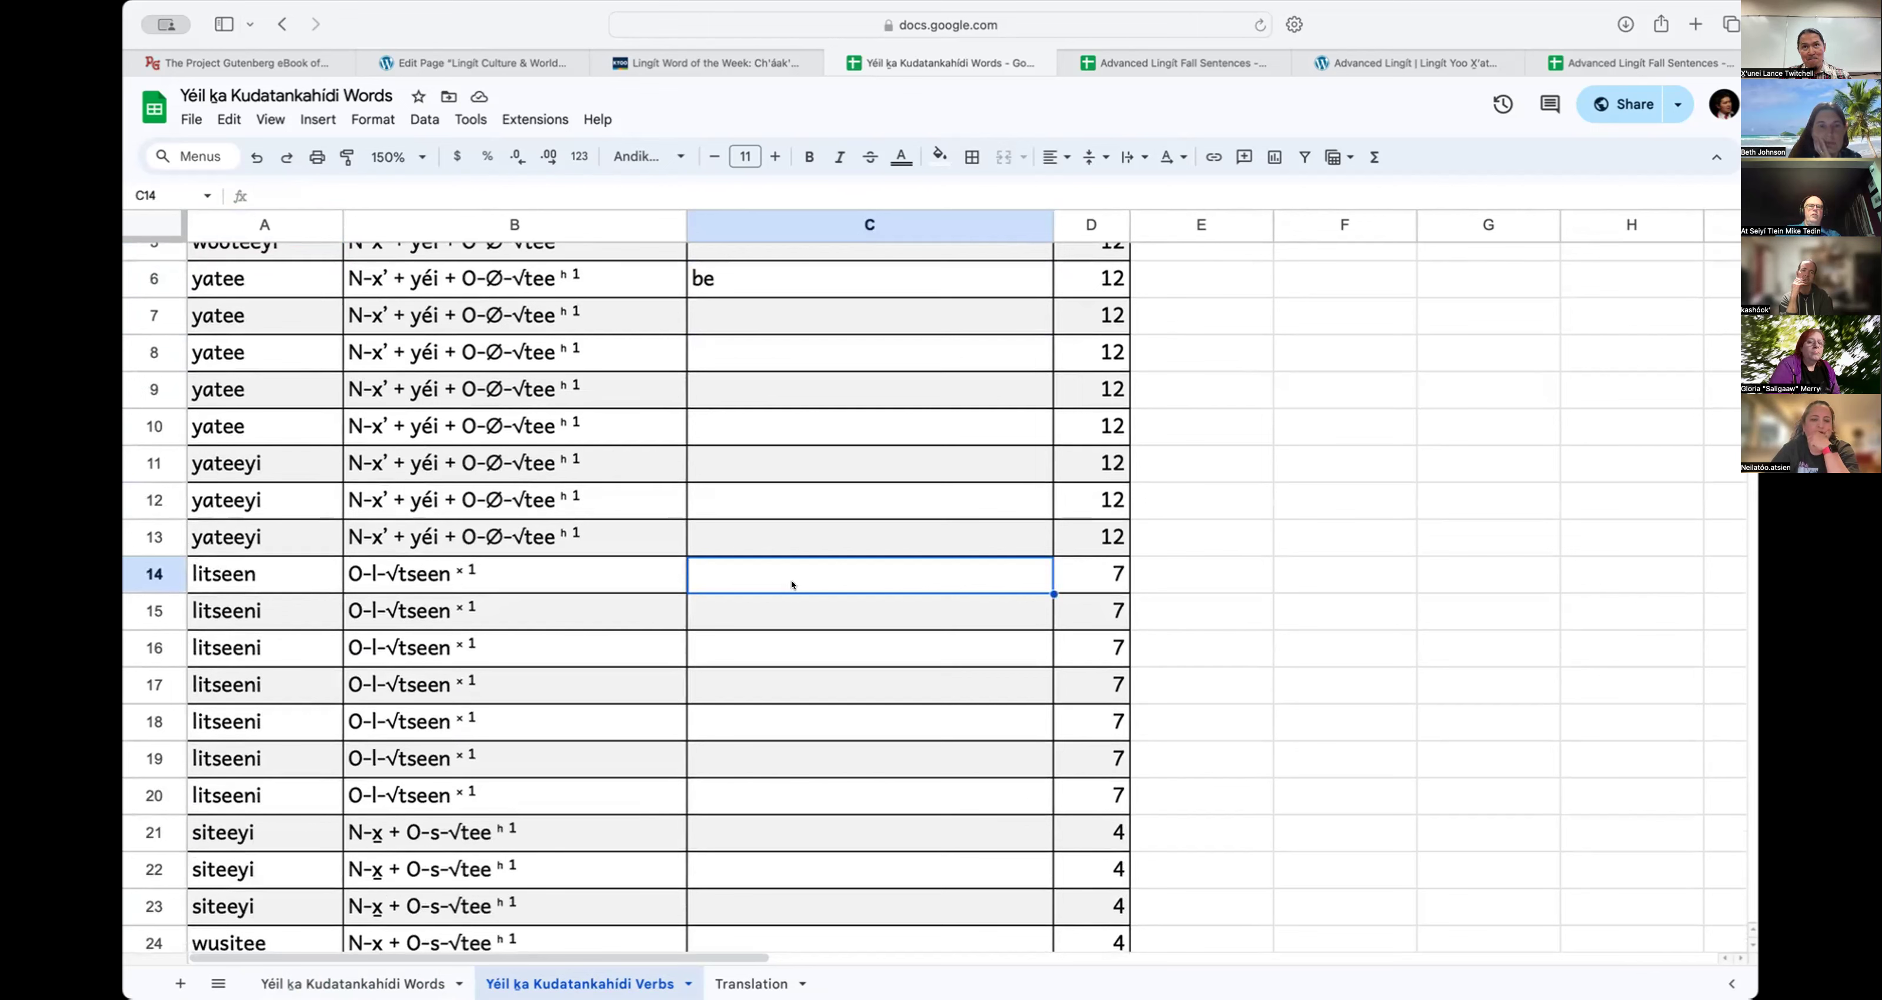
{"action": "type", "text": "th"}
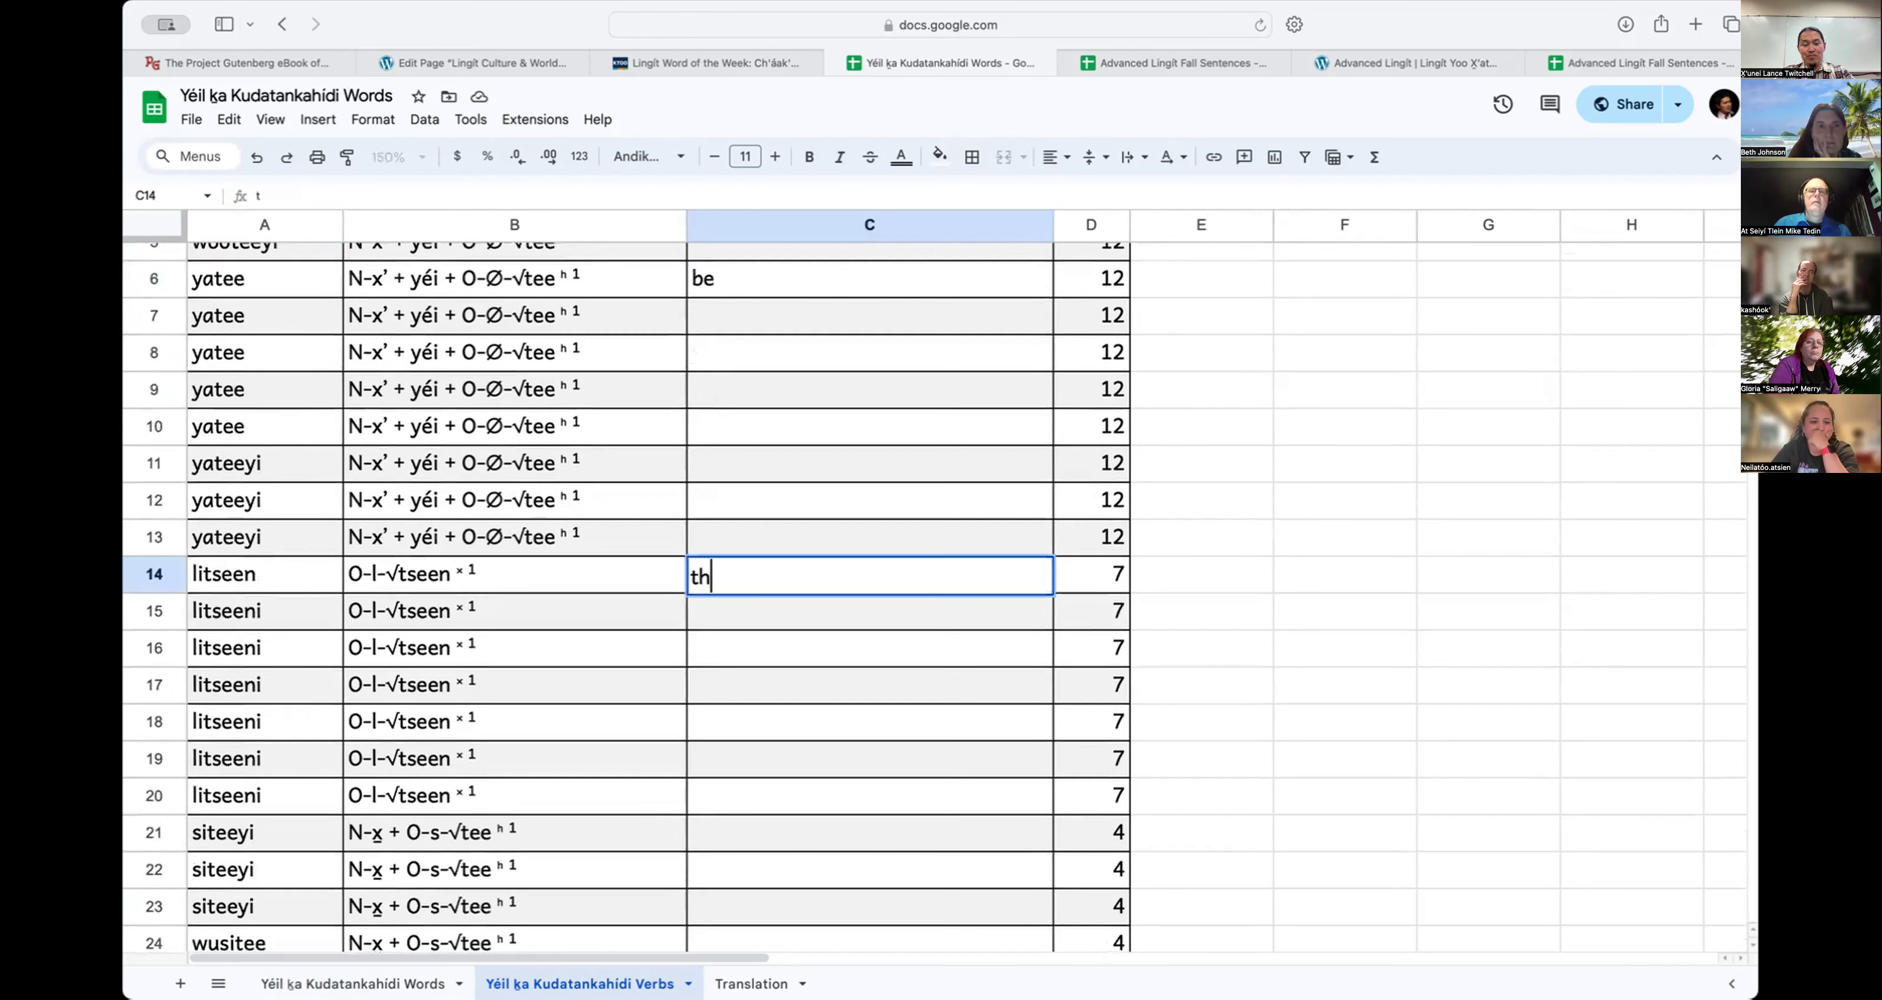
{"action": "type", "text": "ey are strong; it is strong"}
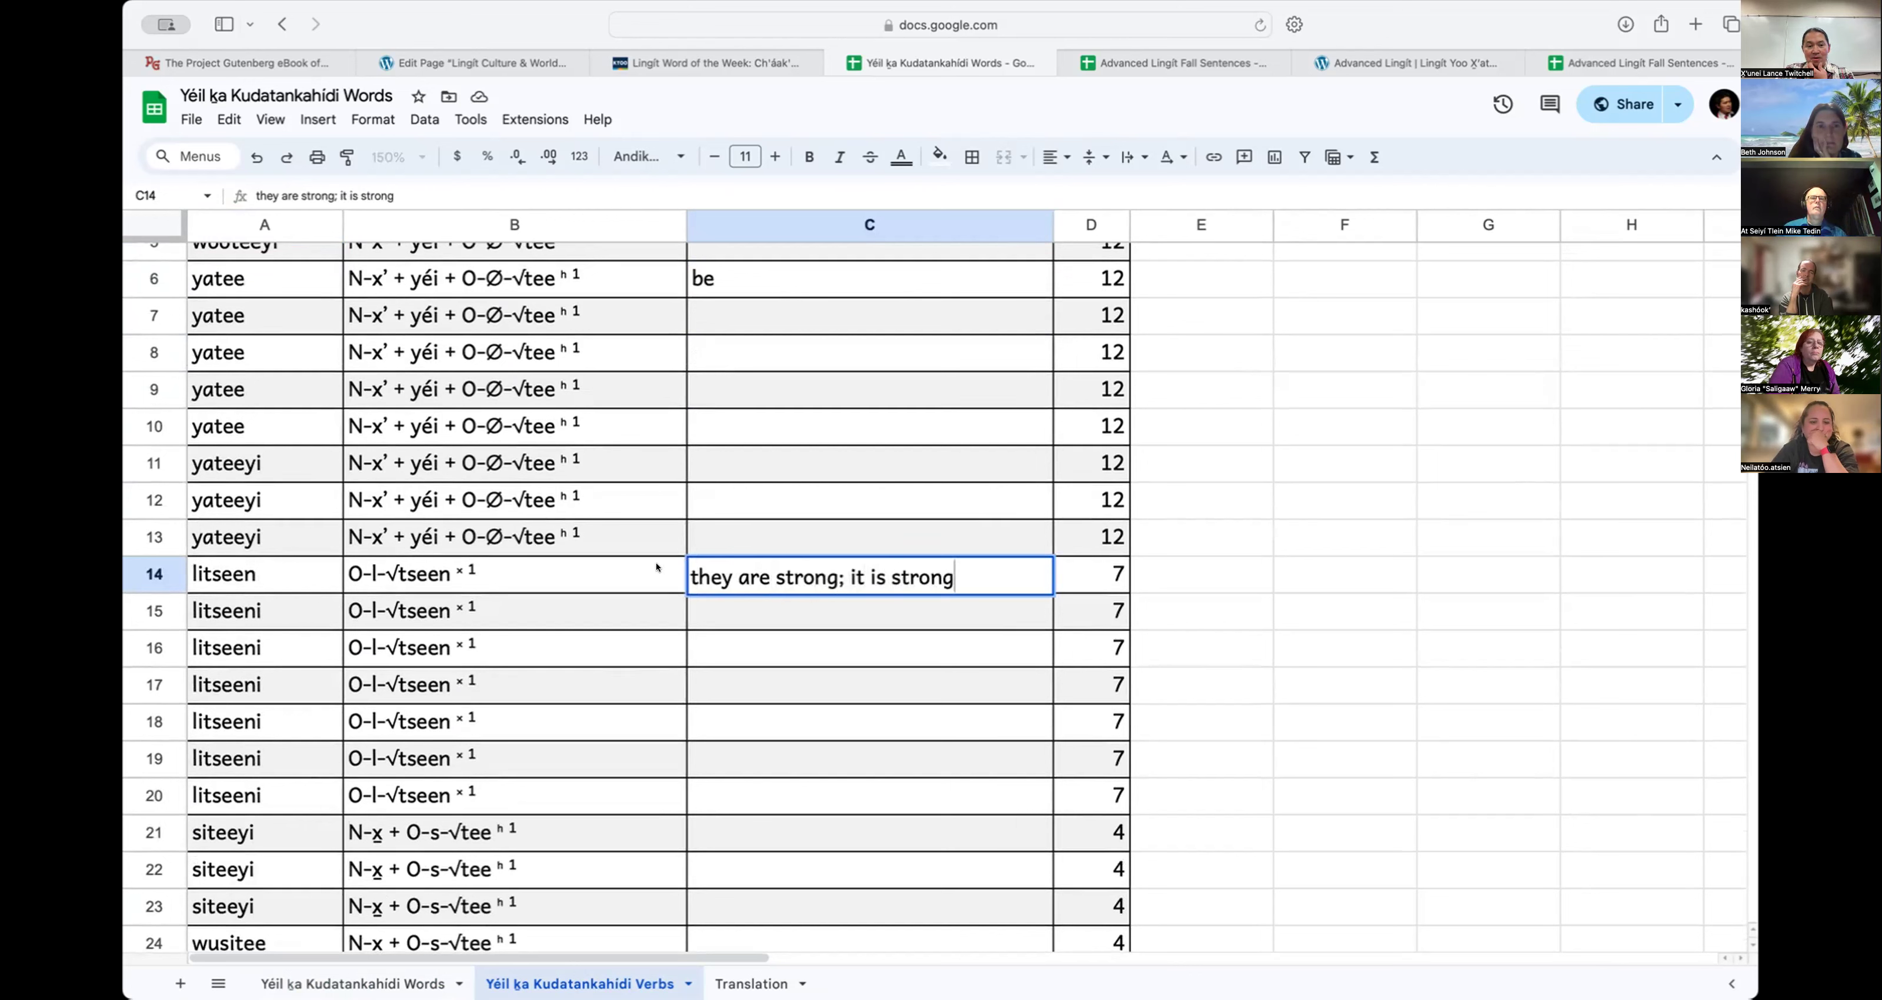
{"action": "left_click", "coordinate": [307, 566]}
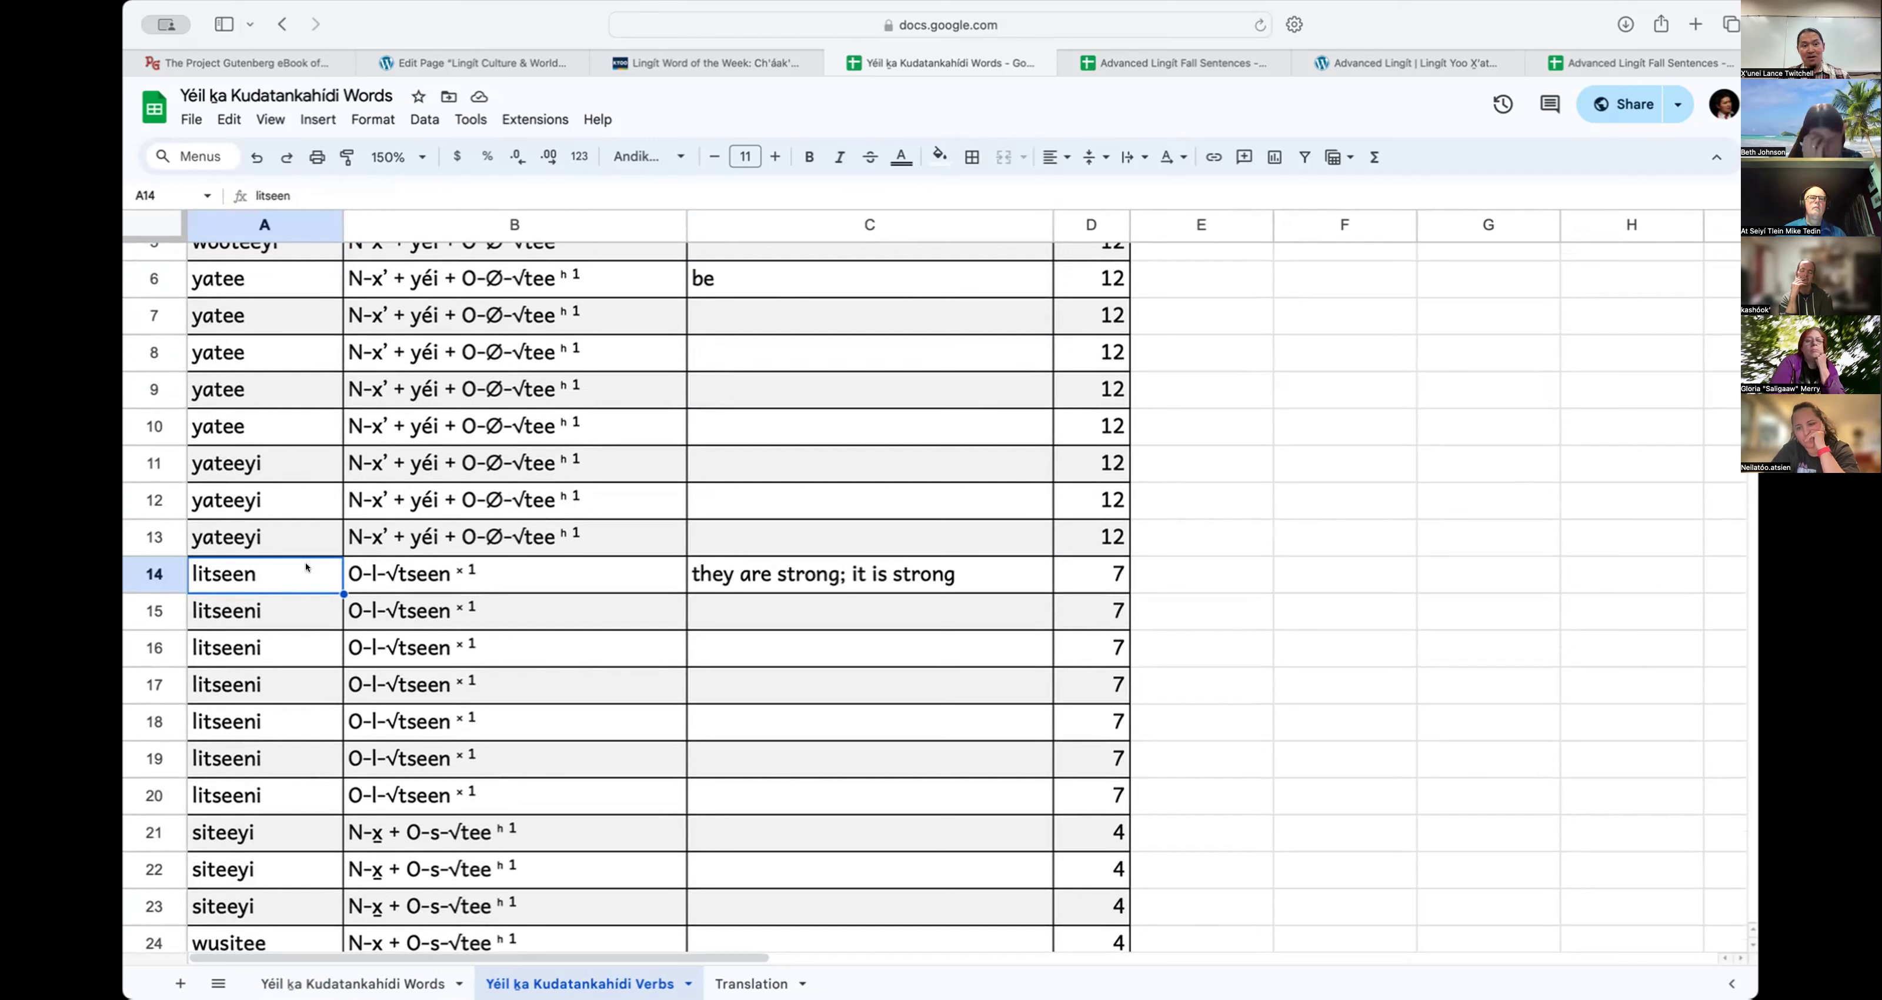
Step: Highlight litseen in cell A14 and look through the rest of the verb list and its themes, returning to the first rows
{"action": "double_click", "coordinate": [306, 566]}
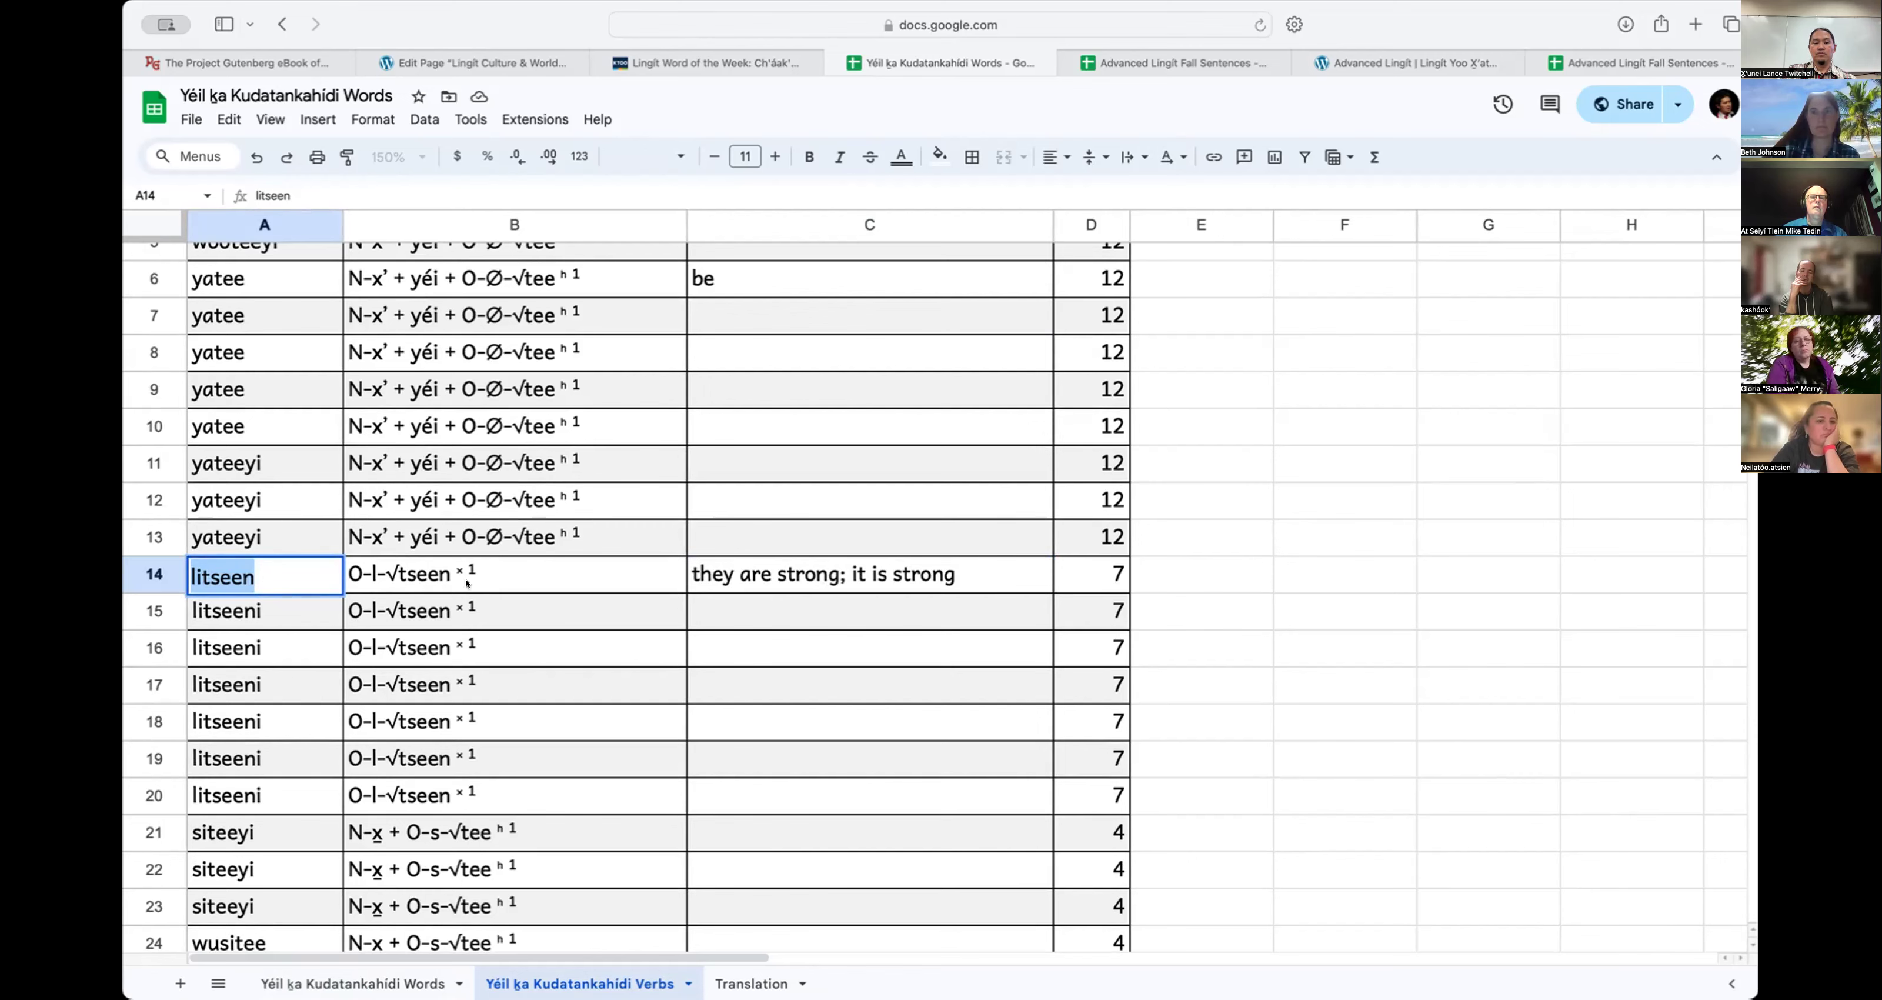
{"action": "left_click", "coordinate": [889, 660]}
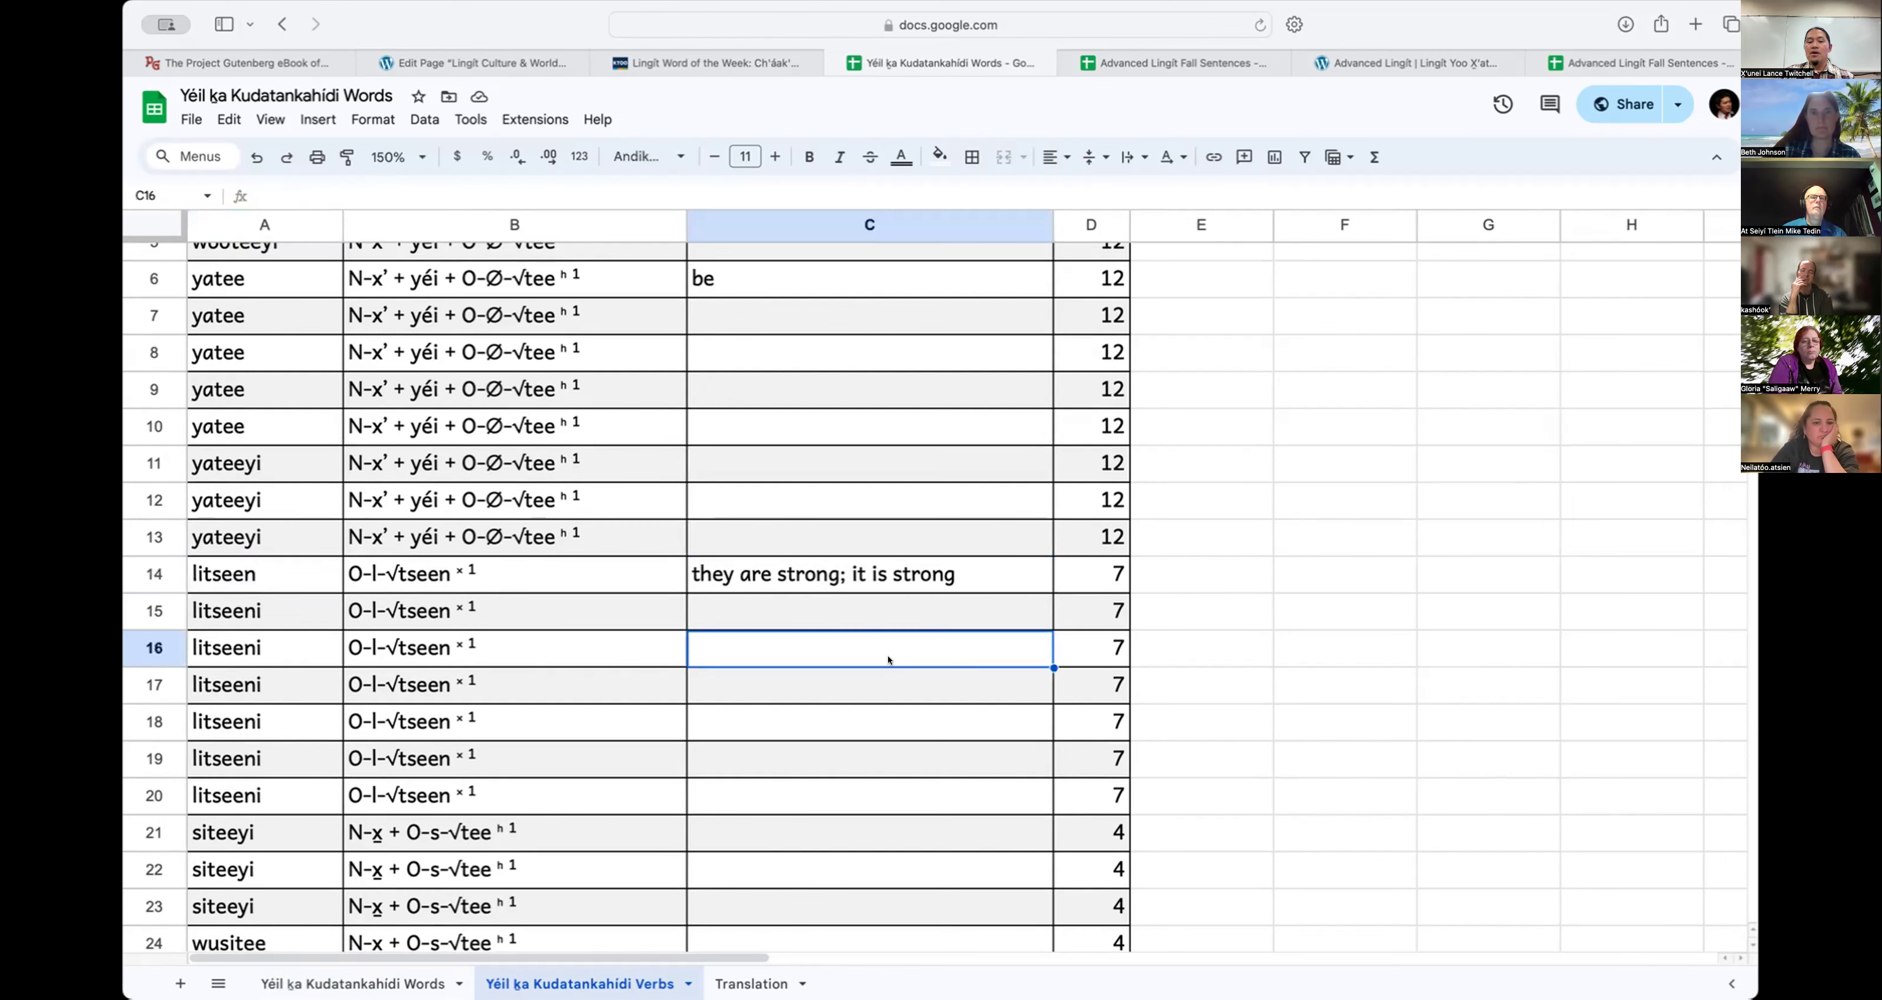
{"action": "scroll", "coordinate": [715, 793], "scroll_direction": "down", "scroll_amount": 10}
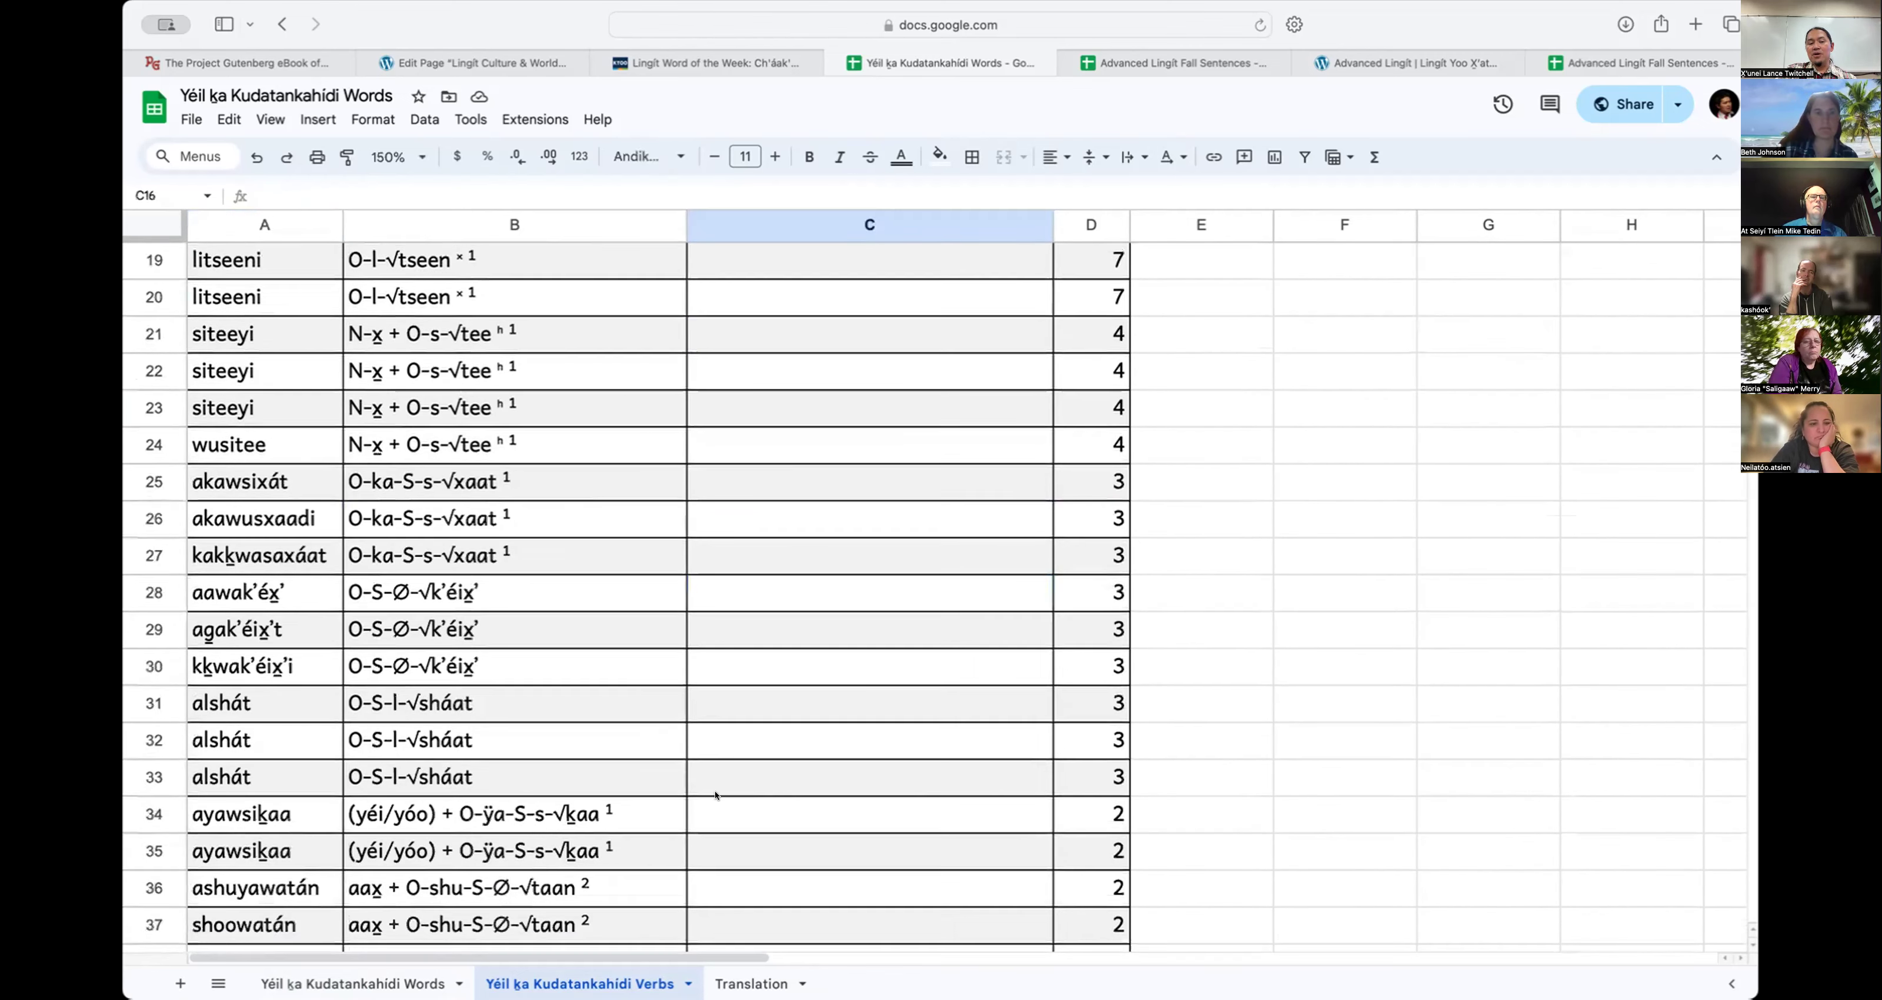
{"action": "scroll", "coordinate": [715, 795], "scroll_direction": "down", "scroll_amount": 6}
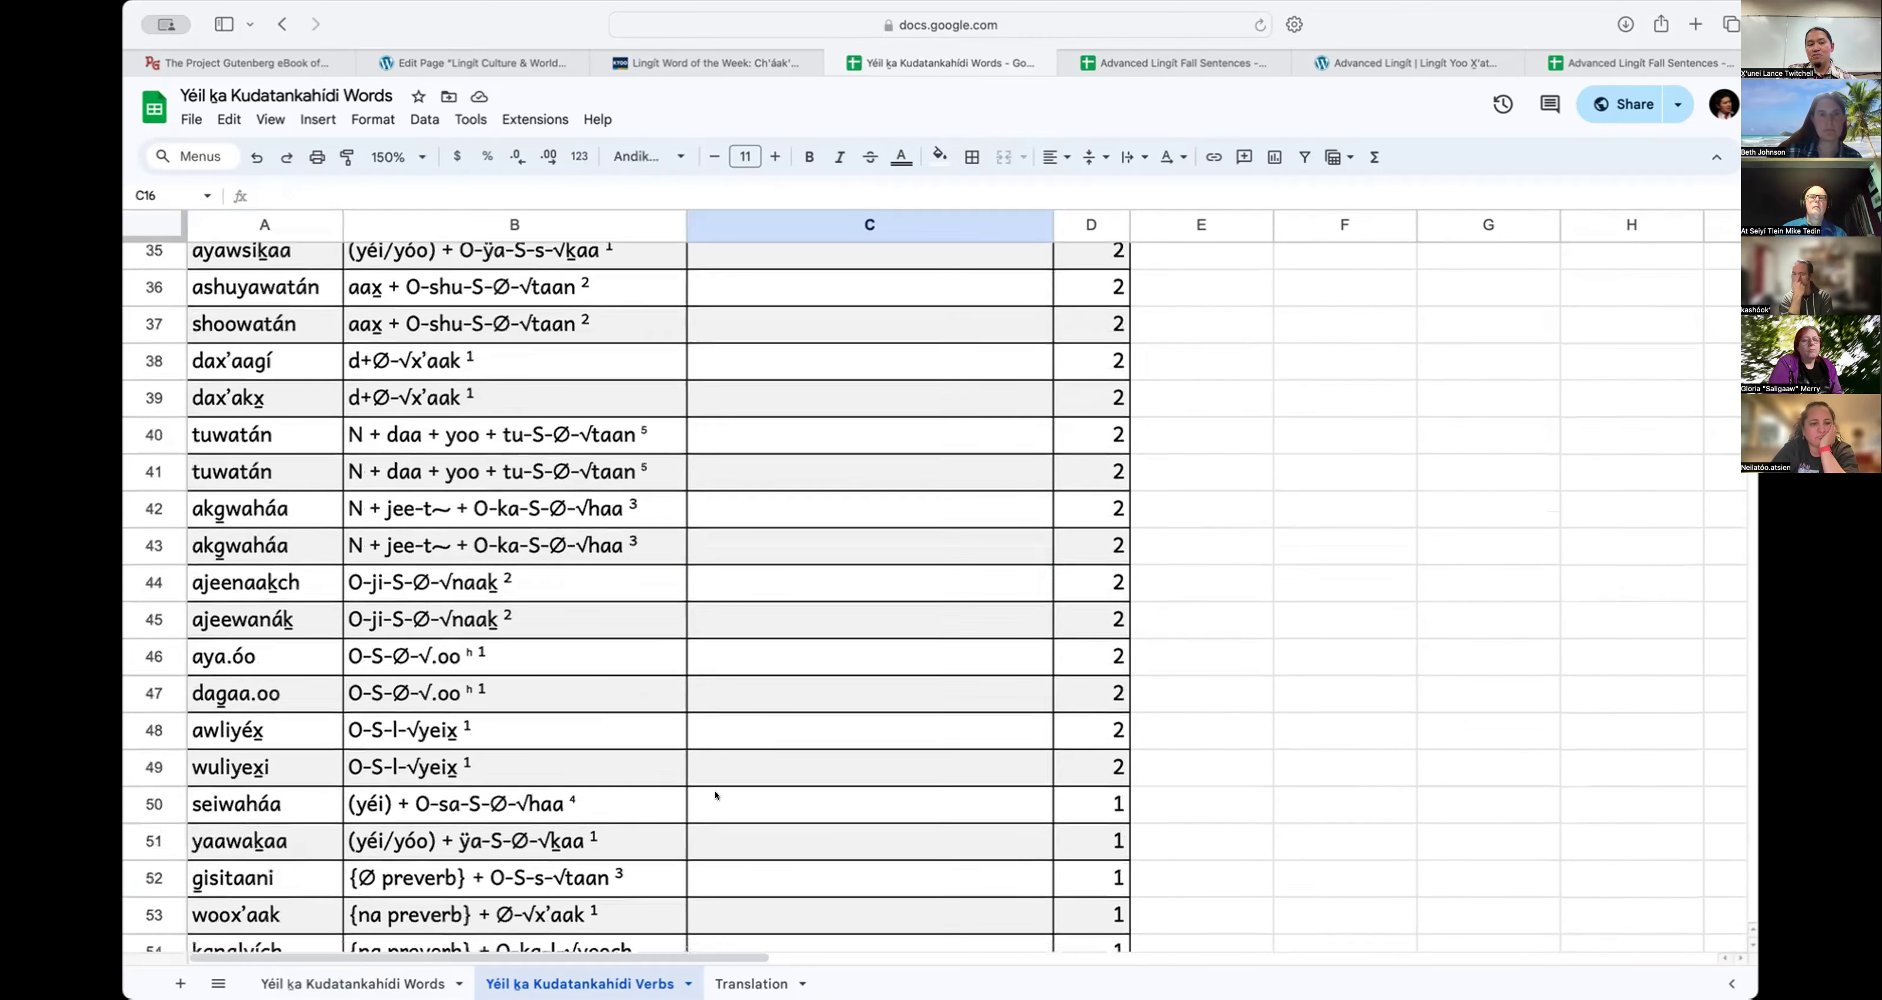
{"action": "scroll", "coordinate": [715, 794], "scroll_direction": "down", "scroll_amount": 2}
{"action": "scroll", "coordinate": [715, 794], "scroll_direction": "up", "scroll_amount": 2}
{"action": "scroll", "coordinate": [715, 795], "scroll_direction": "down", "scroll_amount": 2}
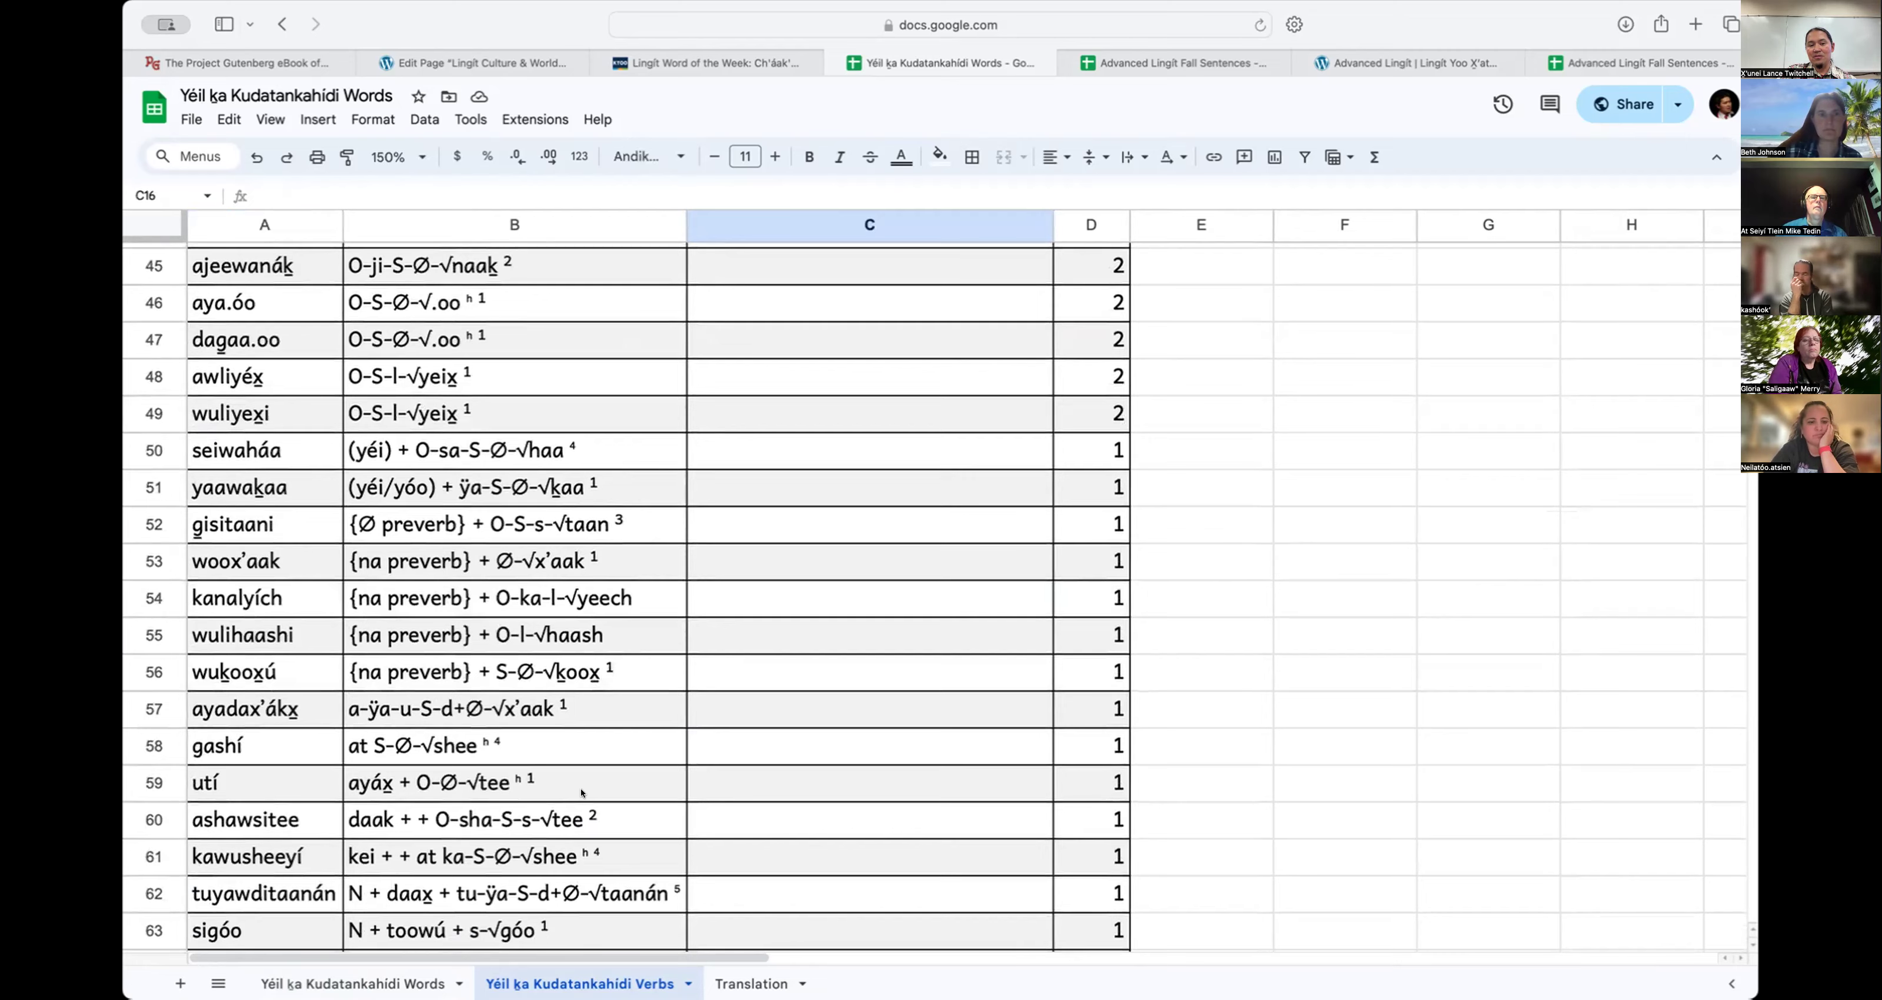
{"action": "scroll", "coordinate": [582, 793], "scroll_direction": "up", "scroll_amount": 20}
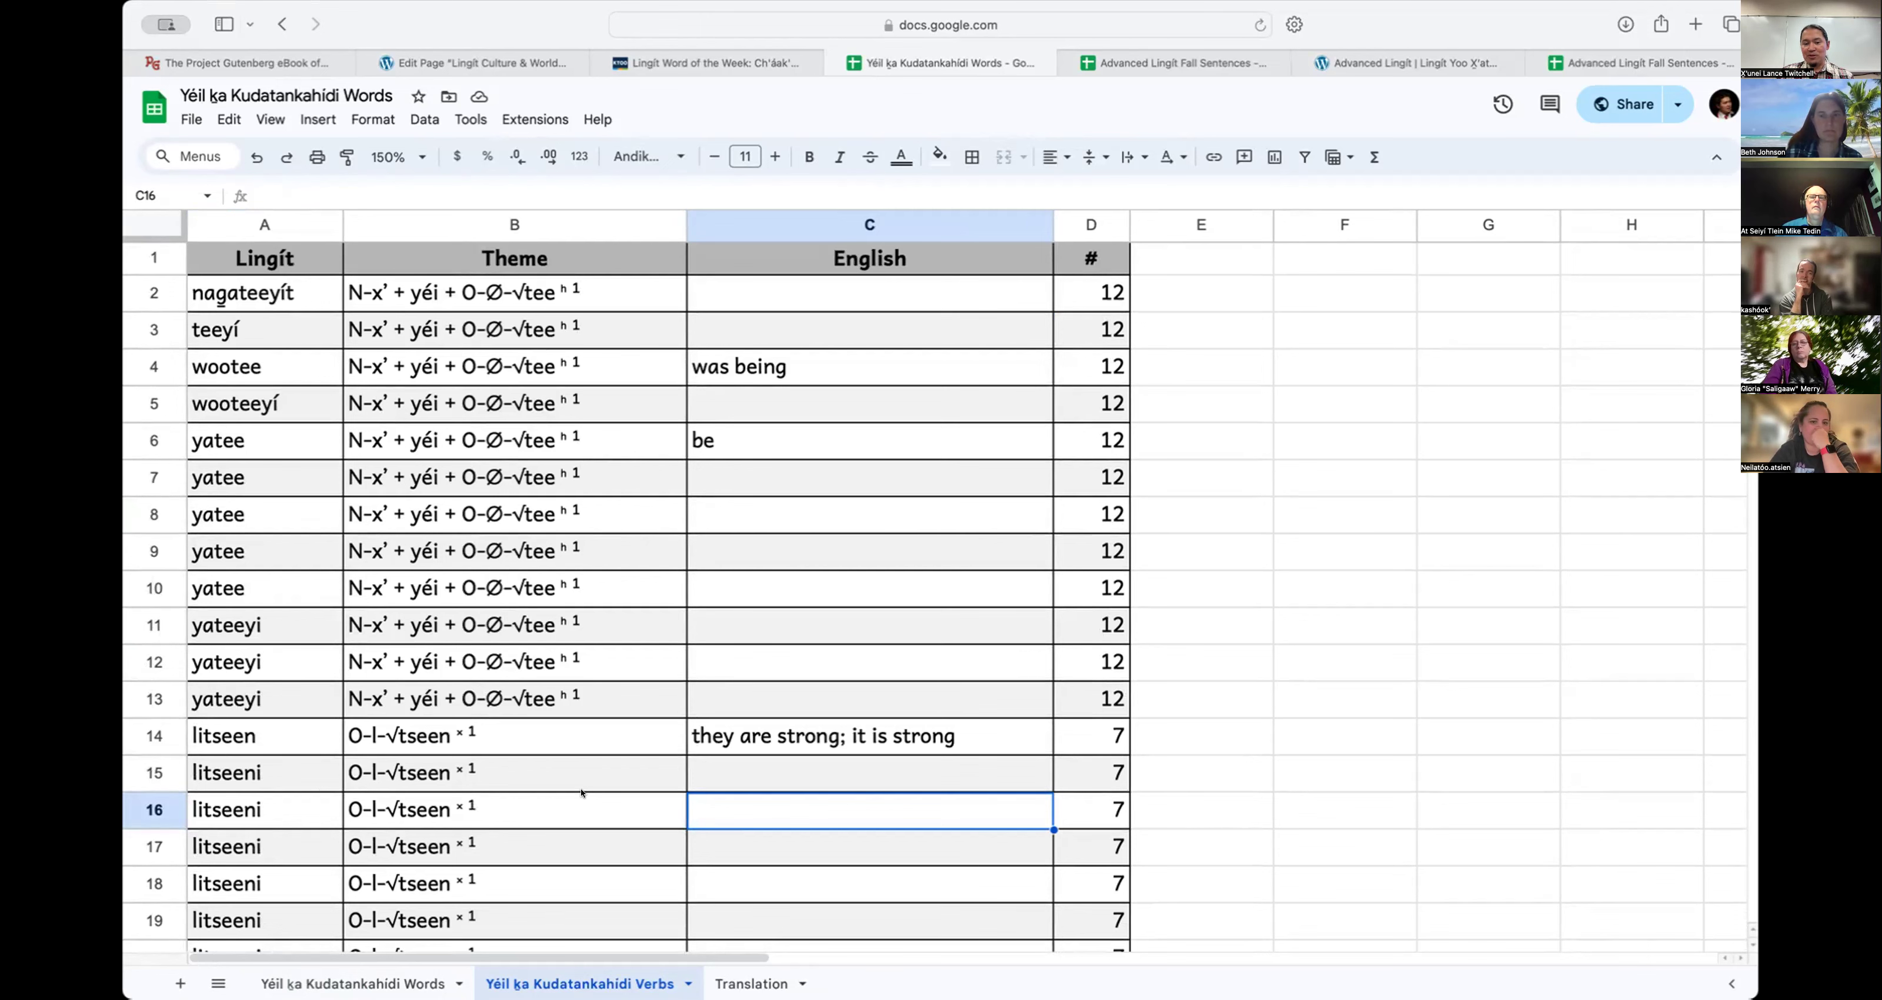
Step: In the Translation sheet, enter "long ago, it was long ago" as the English for the first Lingít line in cell B2
{"action": "left_click", "coordinate": [747, 981]}
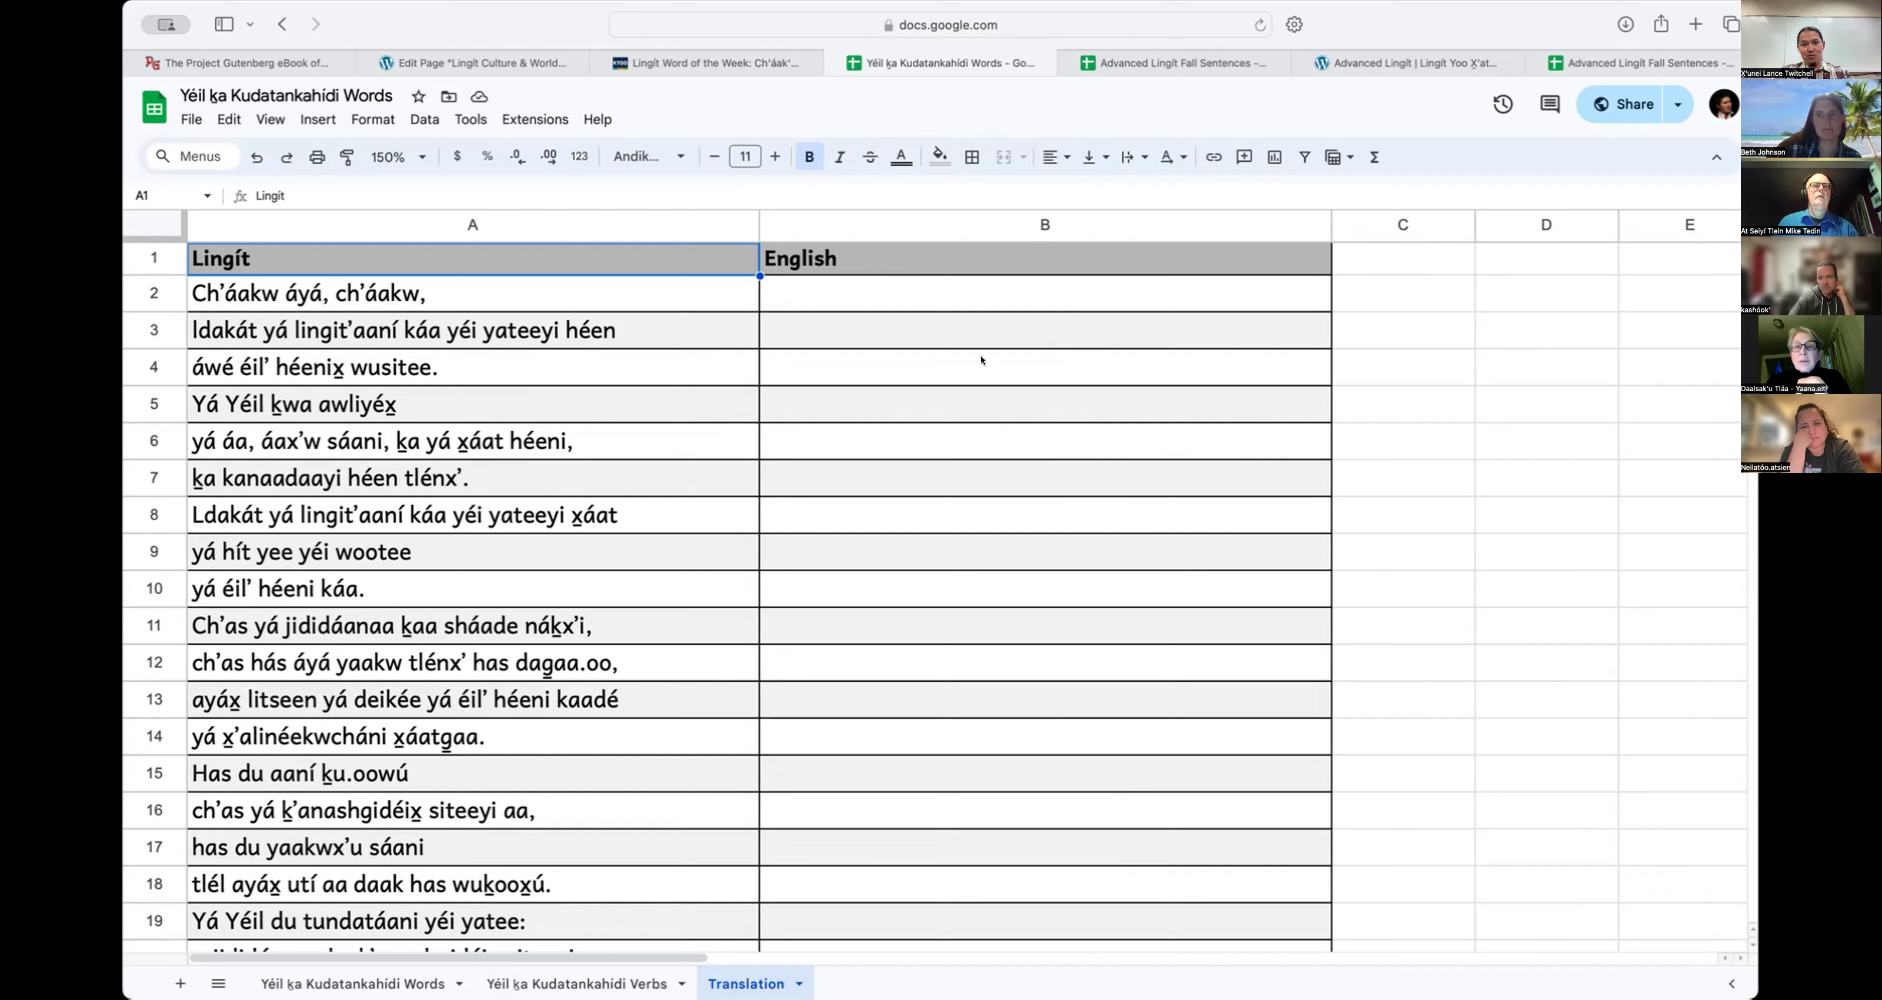
{"action": "left_click", "coordinate": [1006, 295]}
{"action": "type", "text": "long a"}
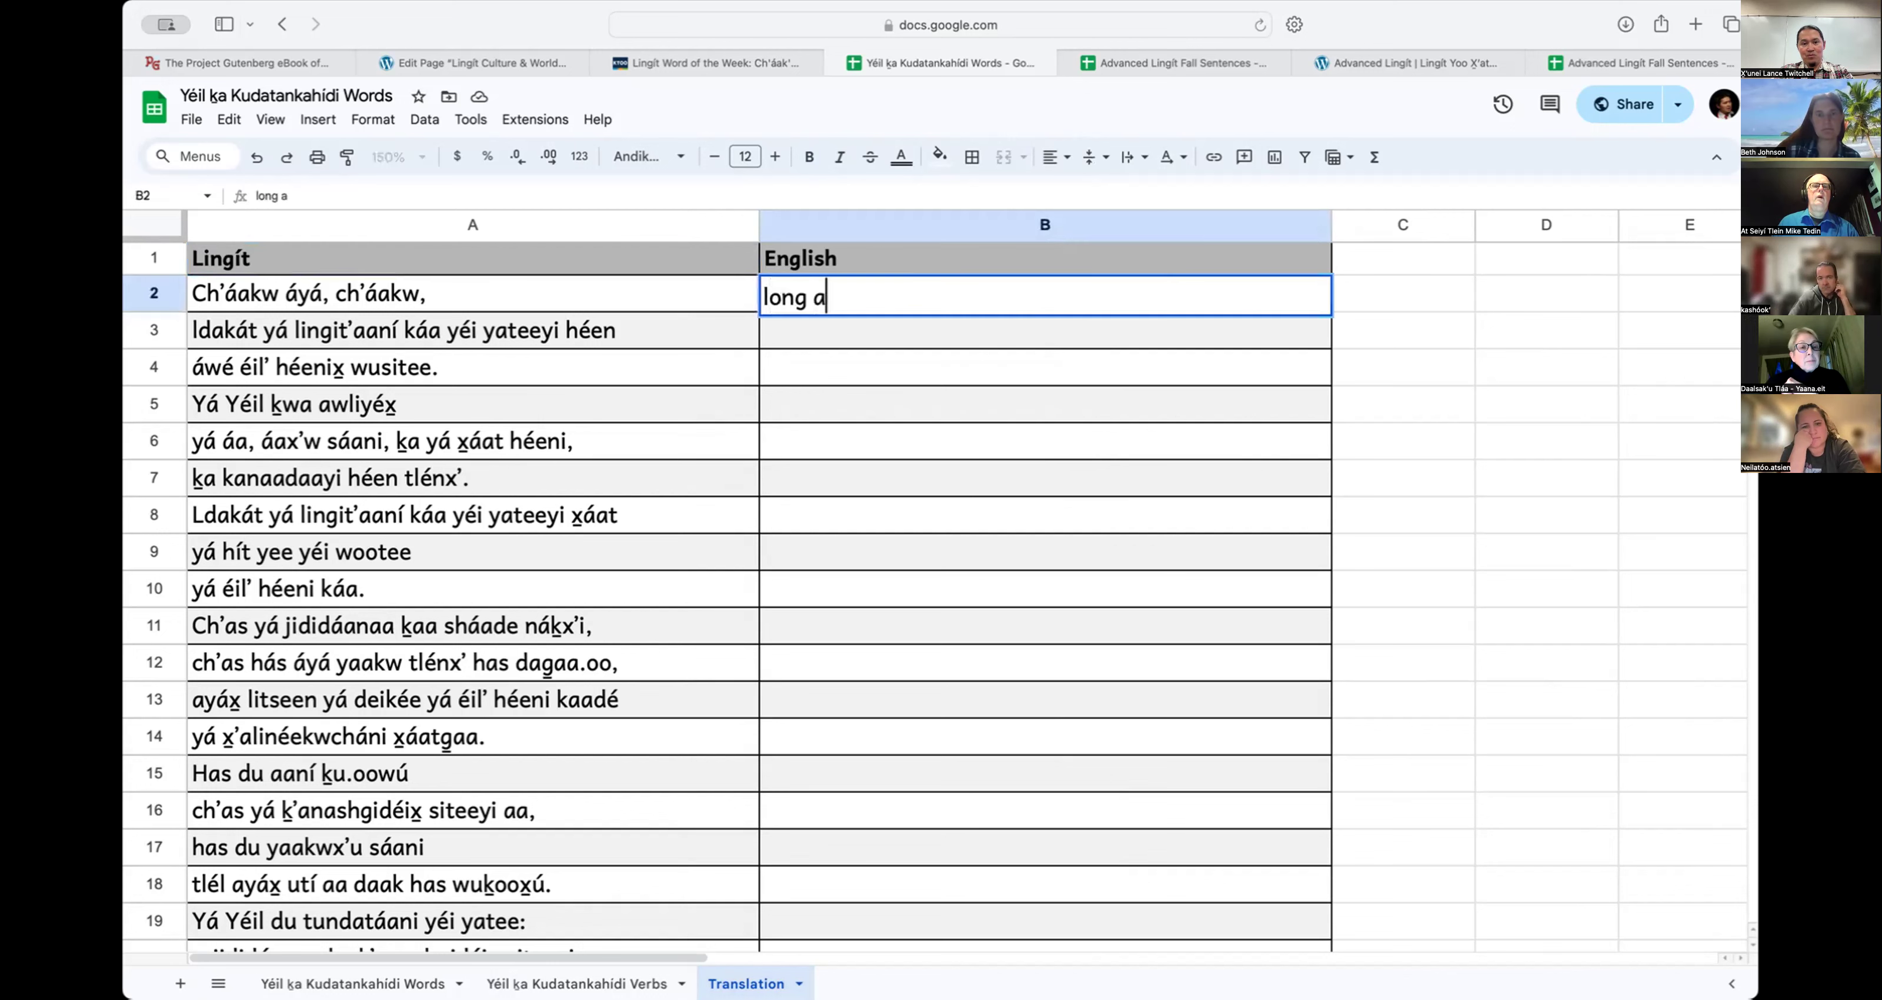
{"action": "type", "text": "go, it wa"}
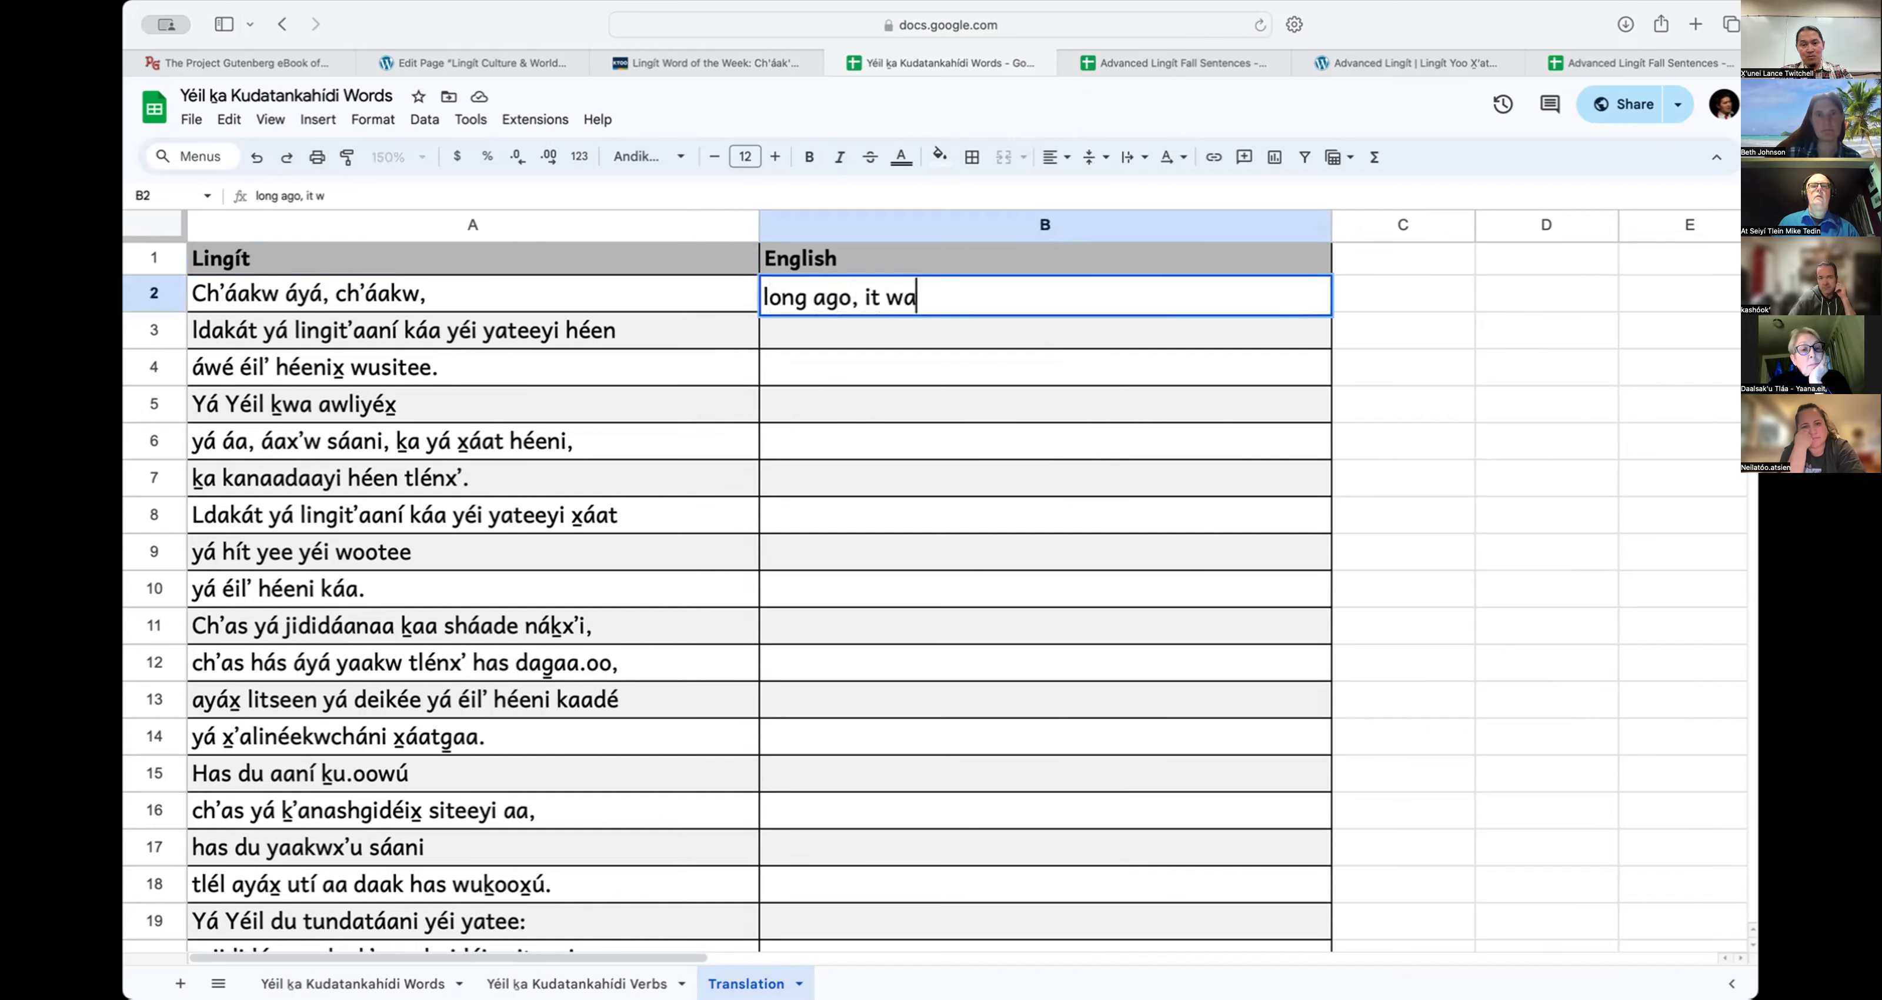
{"action": "type", "text": "s long ago"}
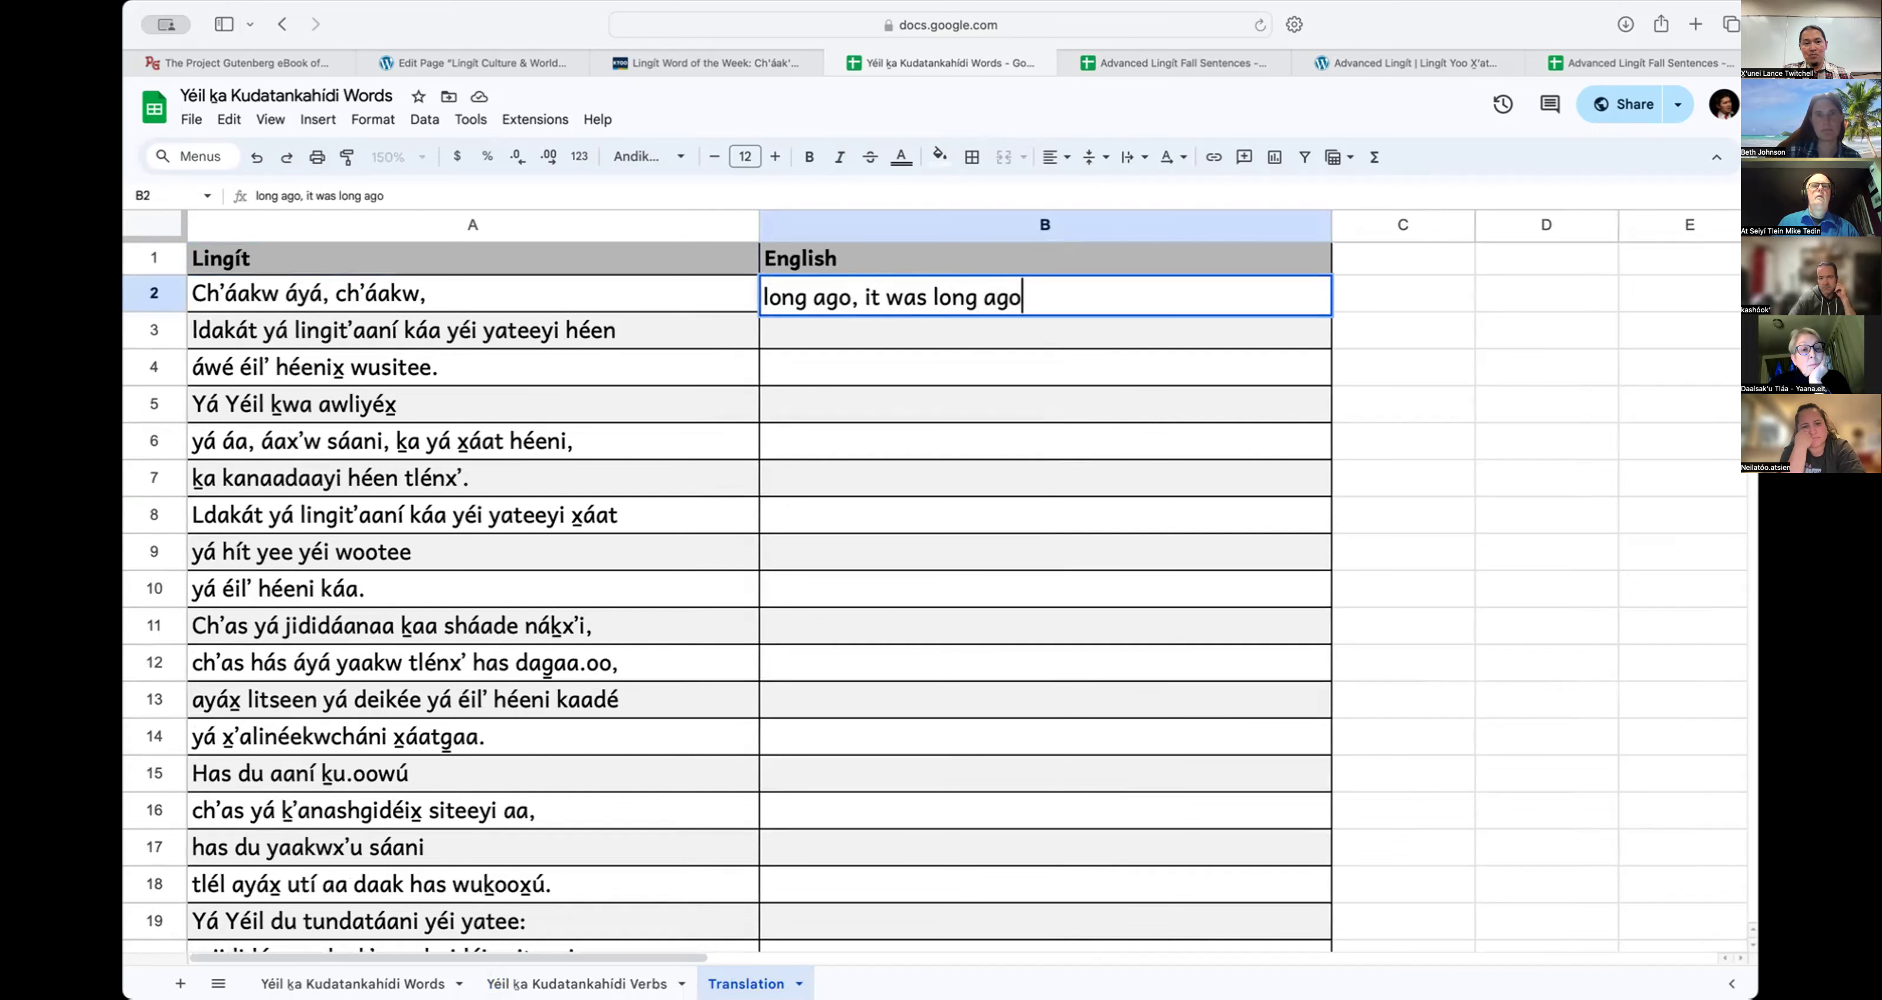
{"action": "key", "text": "Return"}
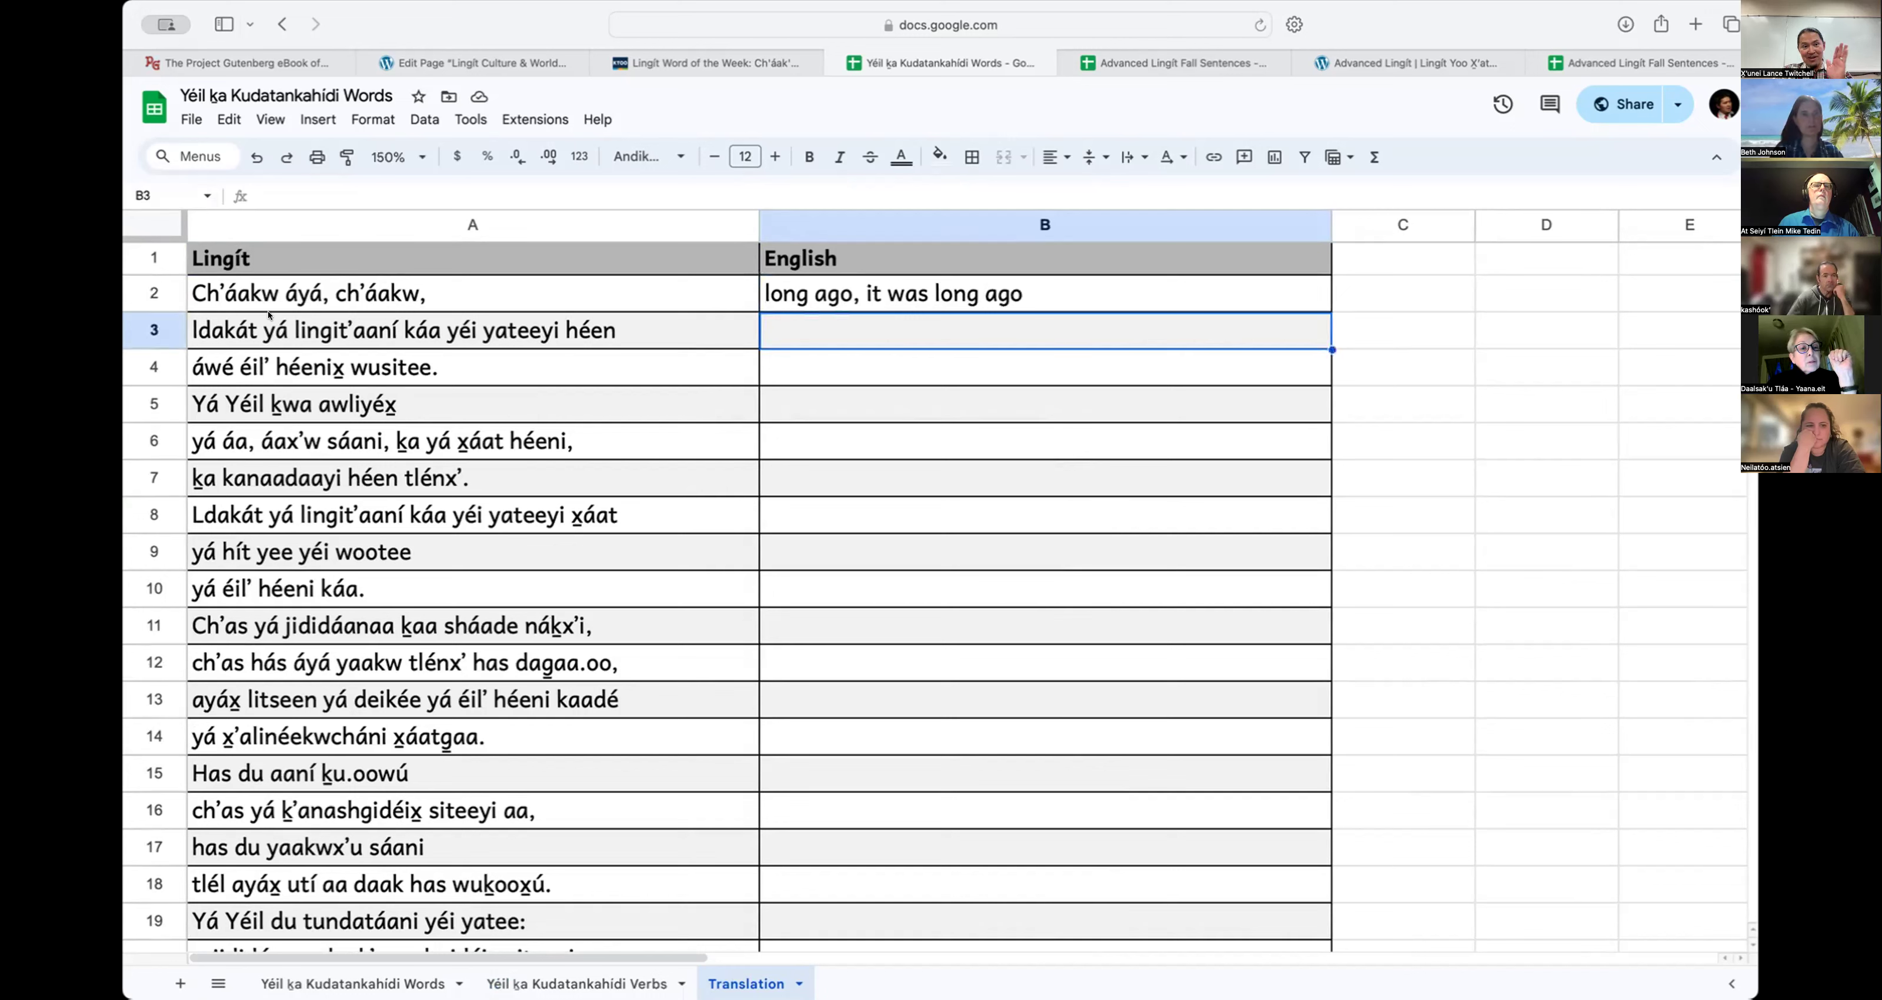
Step: In cell A3, highlight the verb yateeyi and then the whole phrase from ldakát through yateeyi that precedes héen
{"action": "left_click", "coordinate": [524, 330]}
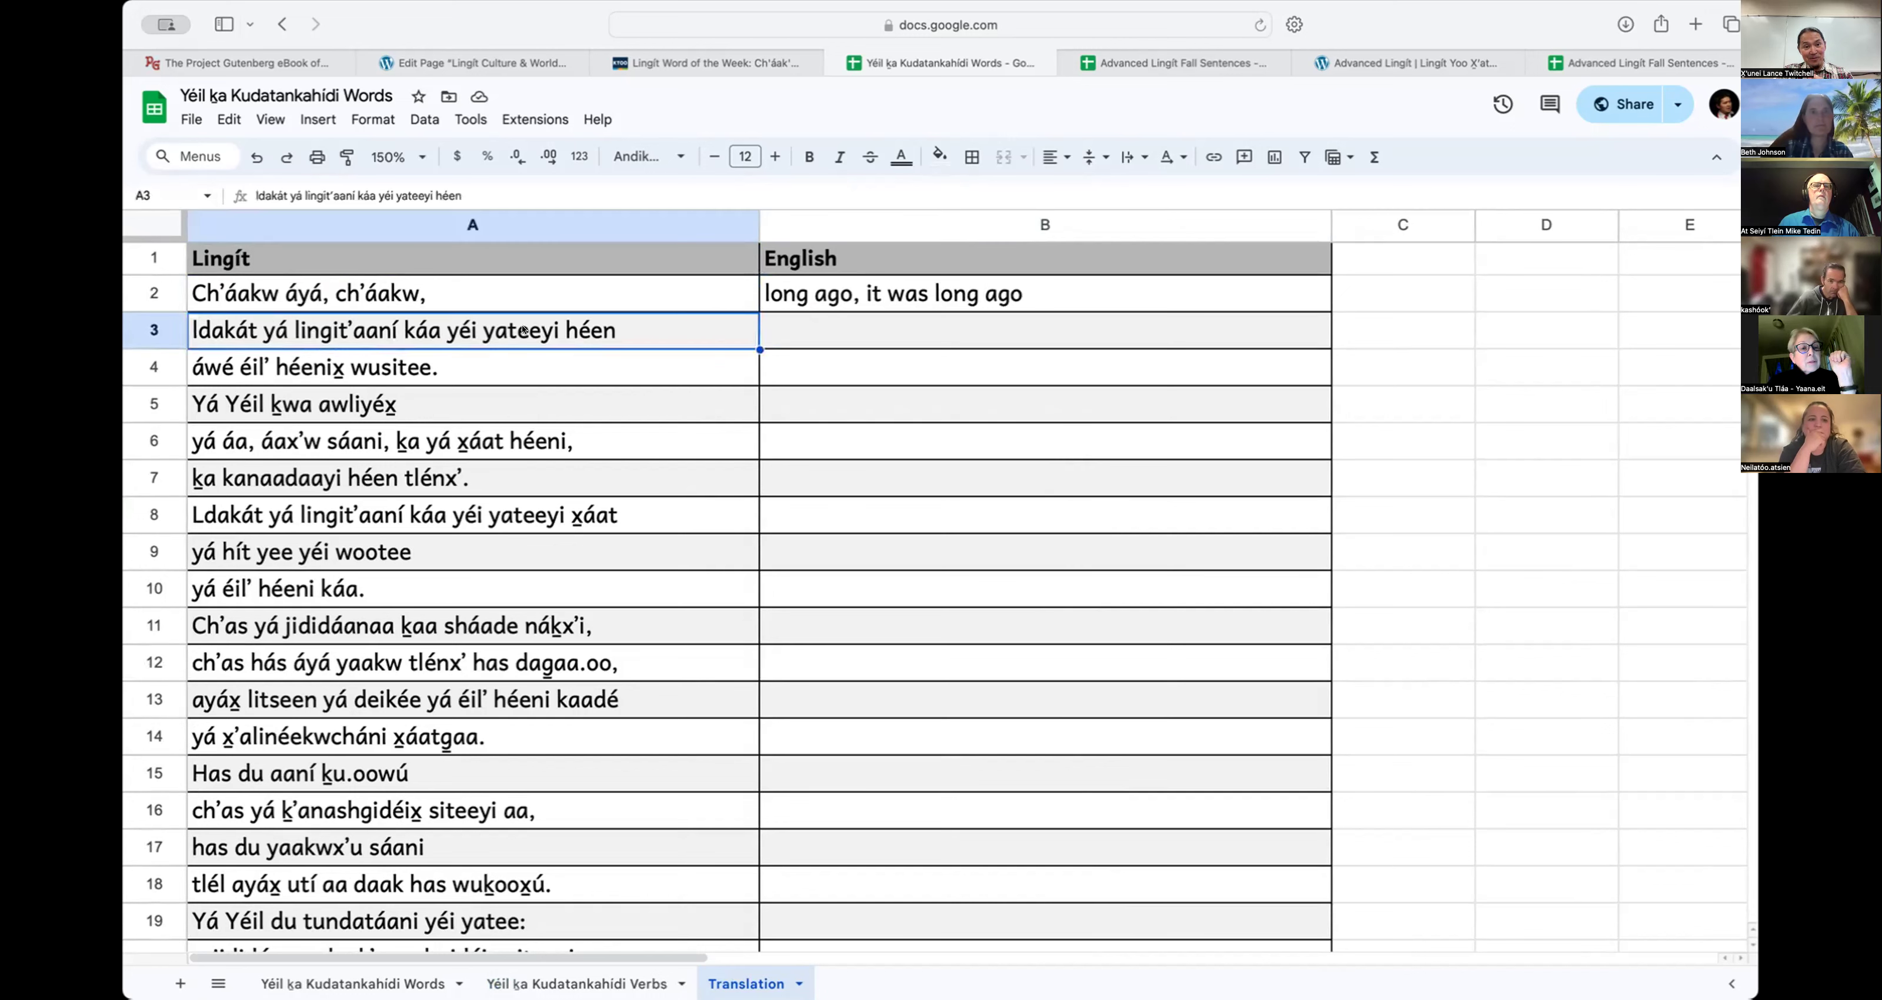
{"action": "double_click", "coordinate": [524, 330]}
{"action": "double_click", "coordinate": [524, 330]}
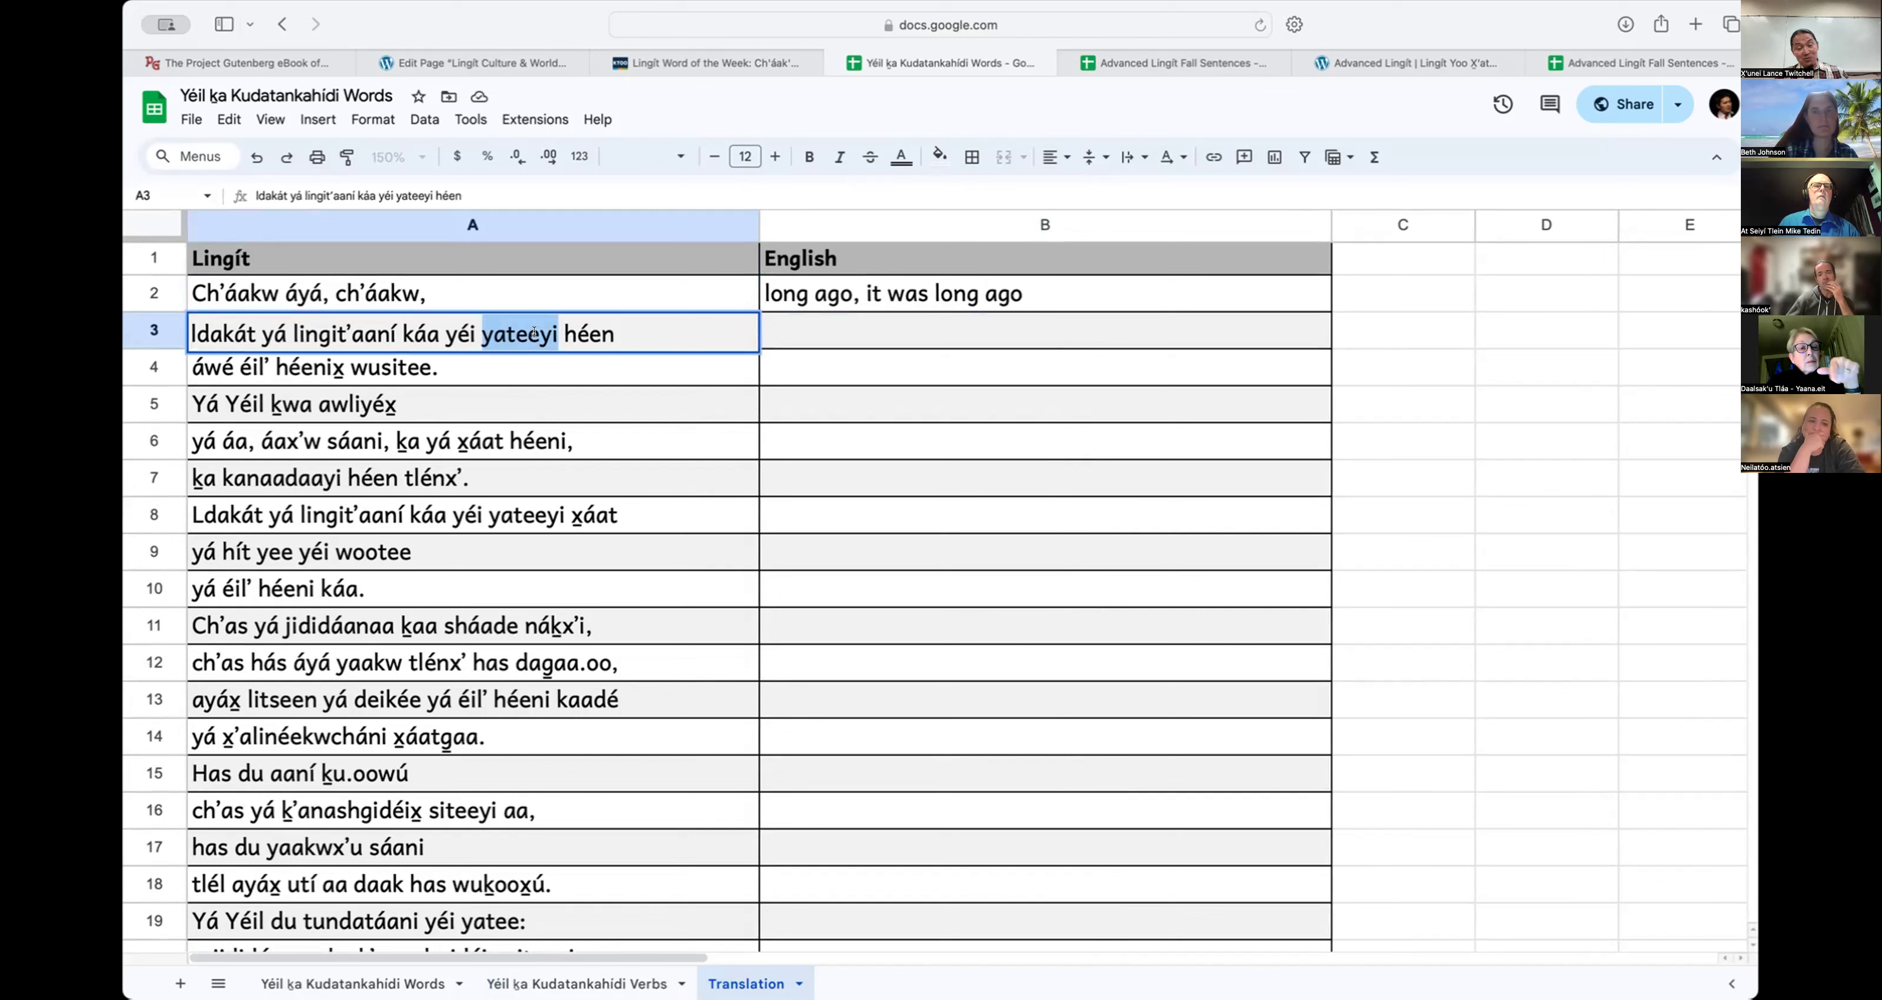
{"action": "left_click_drag", "start_coordinate": [564, 334], "coordinate": [476, 329]}
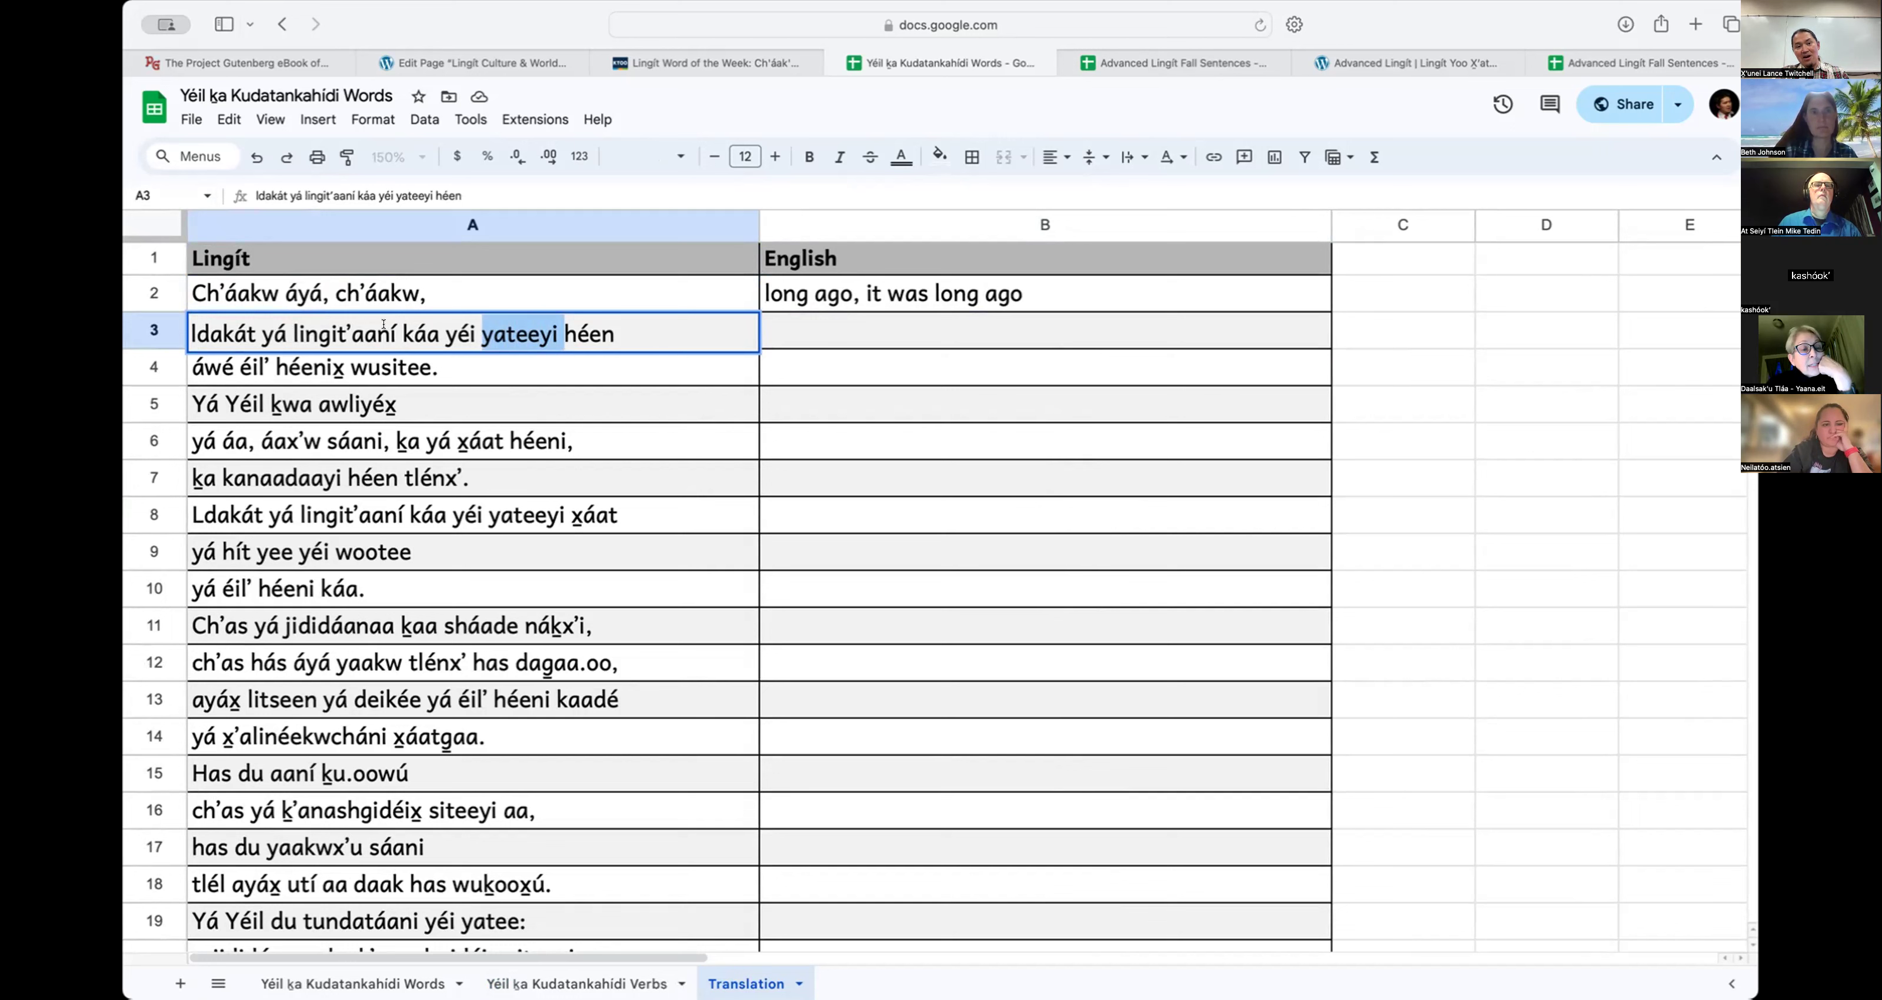
{"action": "left_click", "coordinate": [584, 327]}
{"action": "left_click_drag", "start_coordinate": [557, 328], "coordinate": [187, 311]}
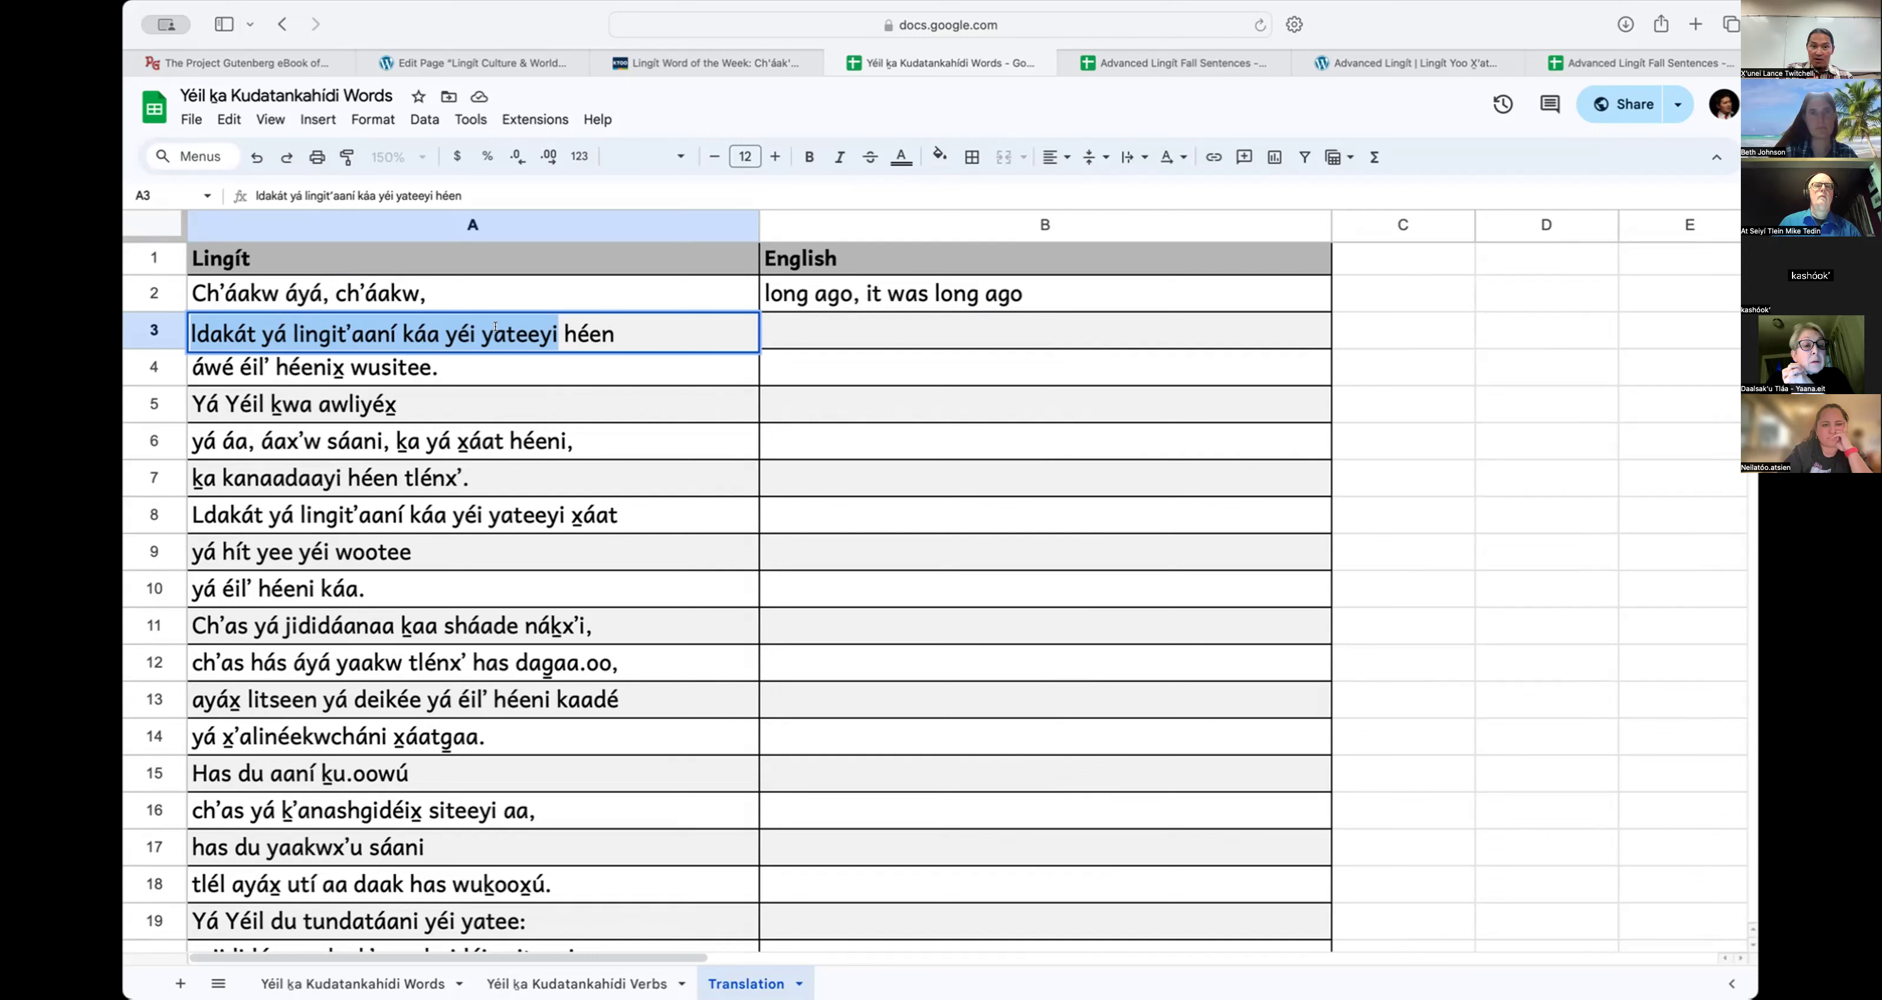
Step: Enter "all the water on the world" in cell B3 and "was salt water" in cell B4 as the English translations
{"action": "left_click", "coordinate": [909, 328]}
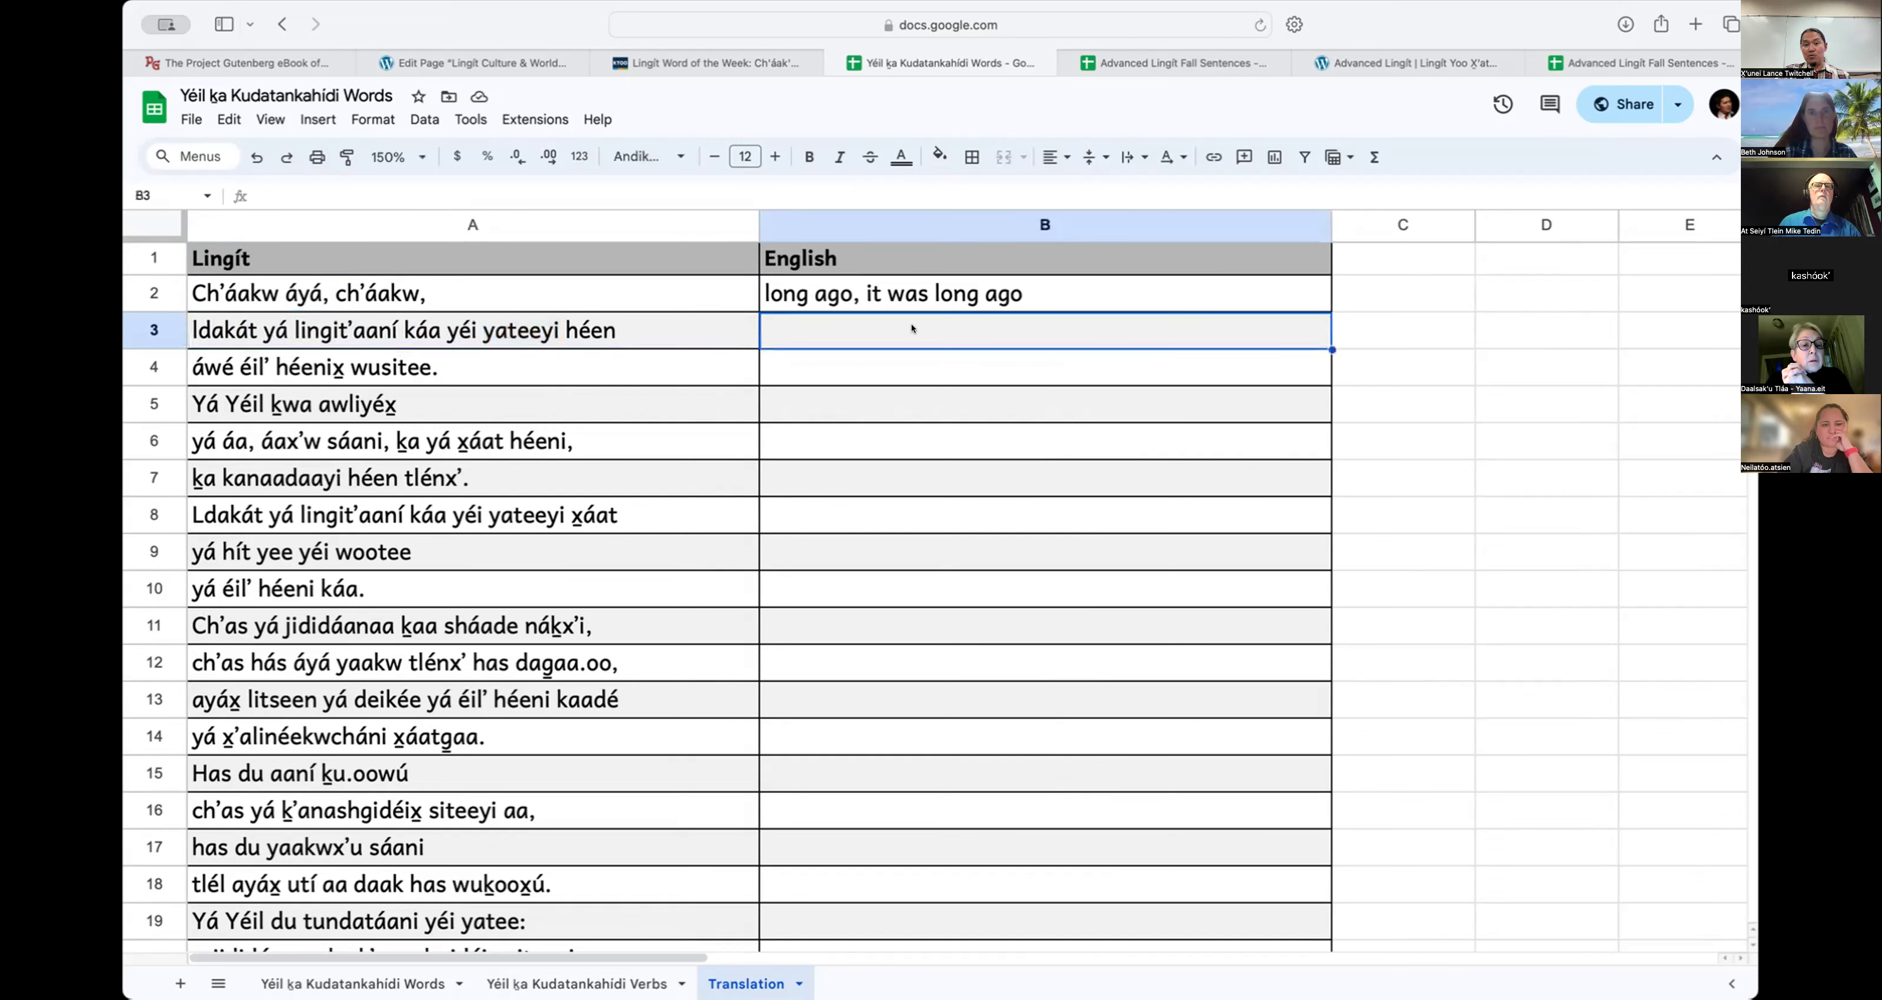
{"action": "type", "text": "all the"}
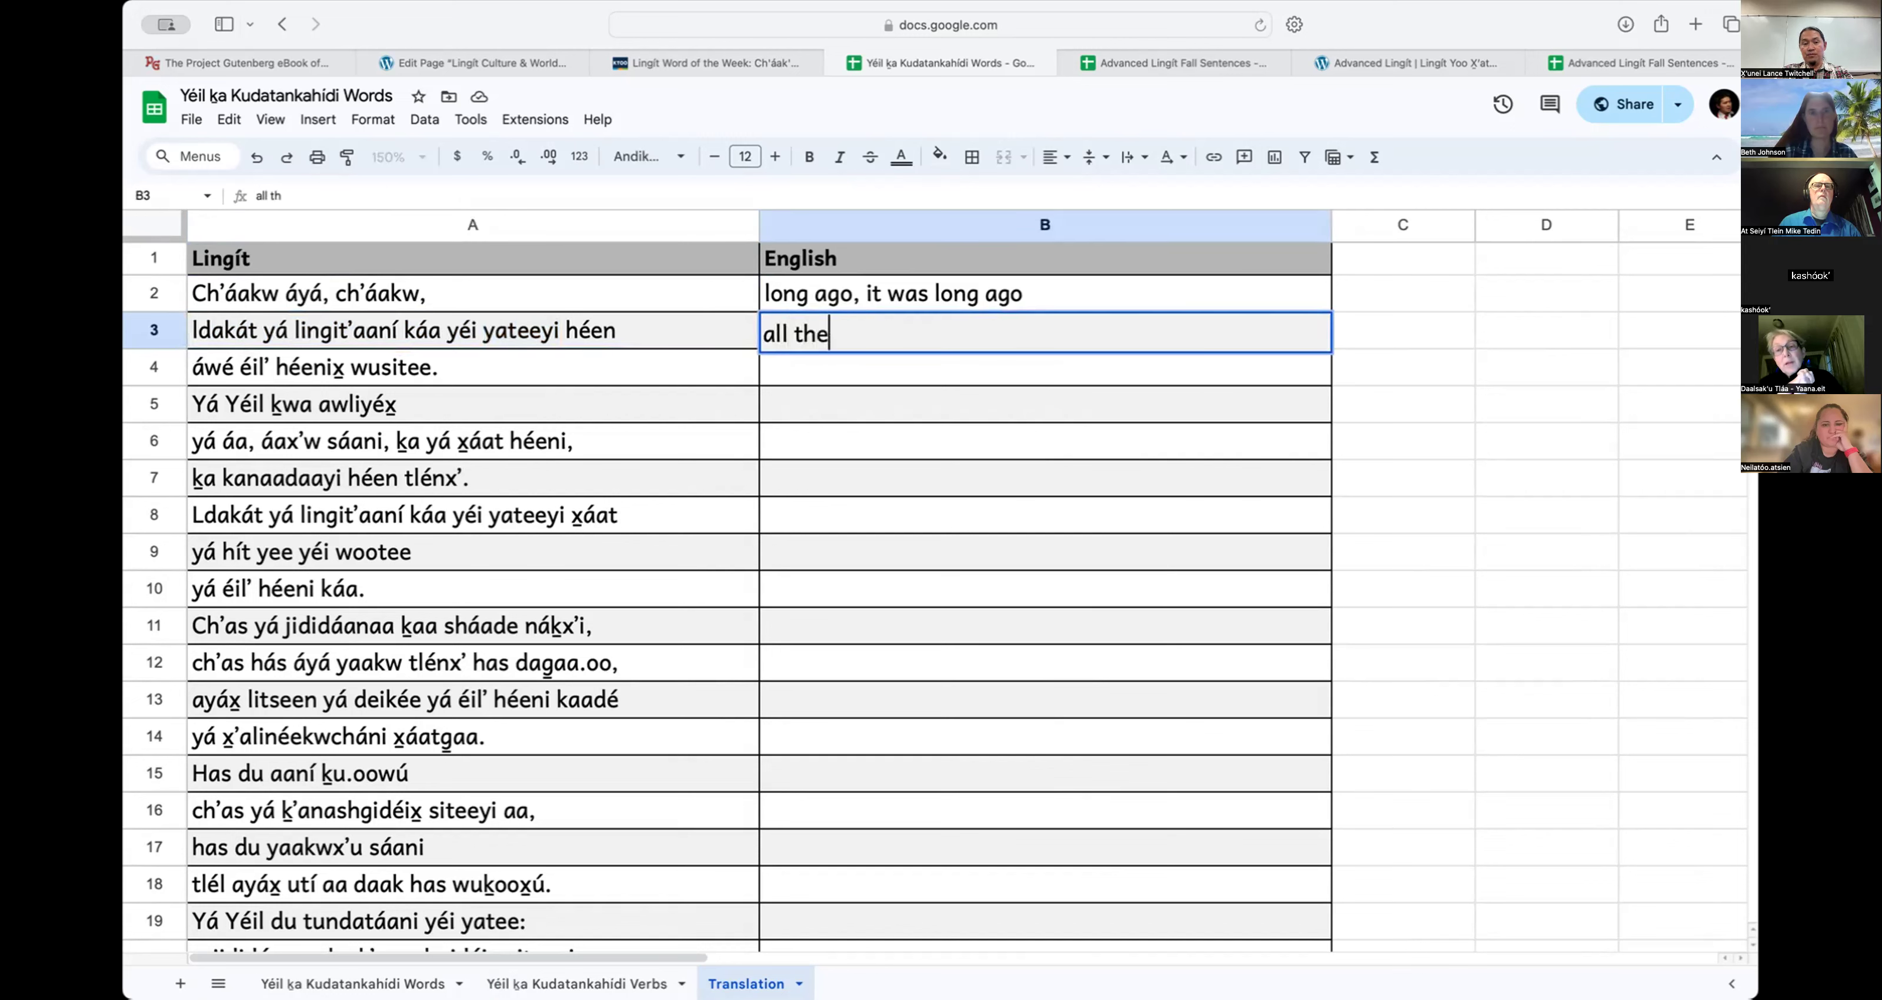
{"action": "type", "text": " water on the world"}
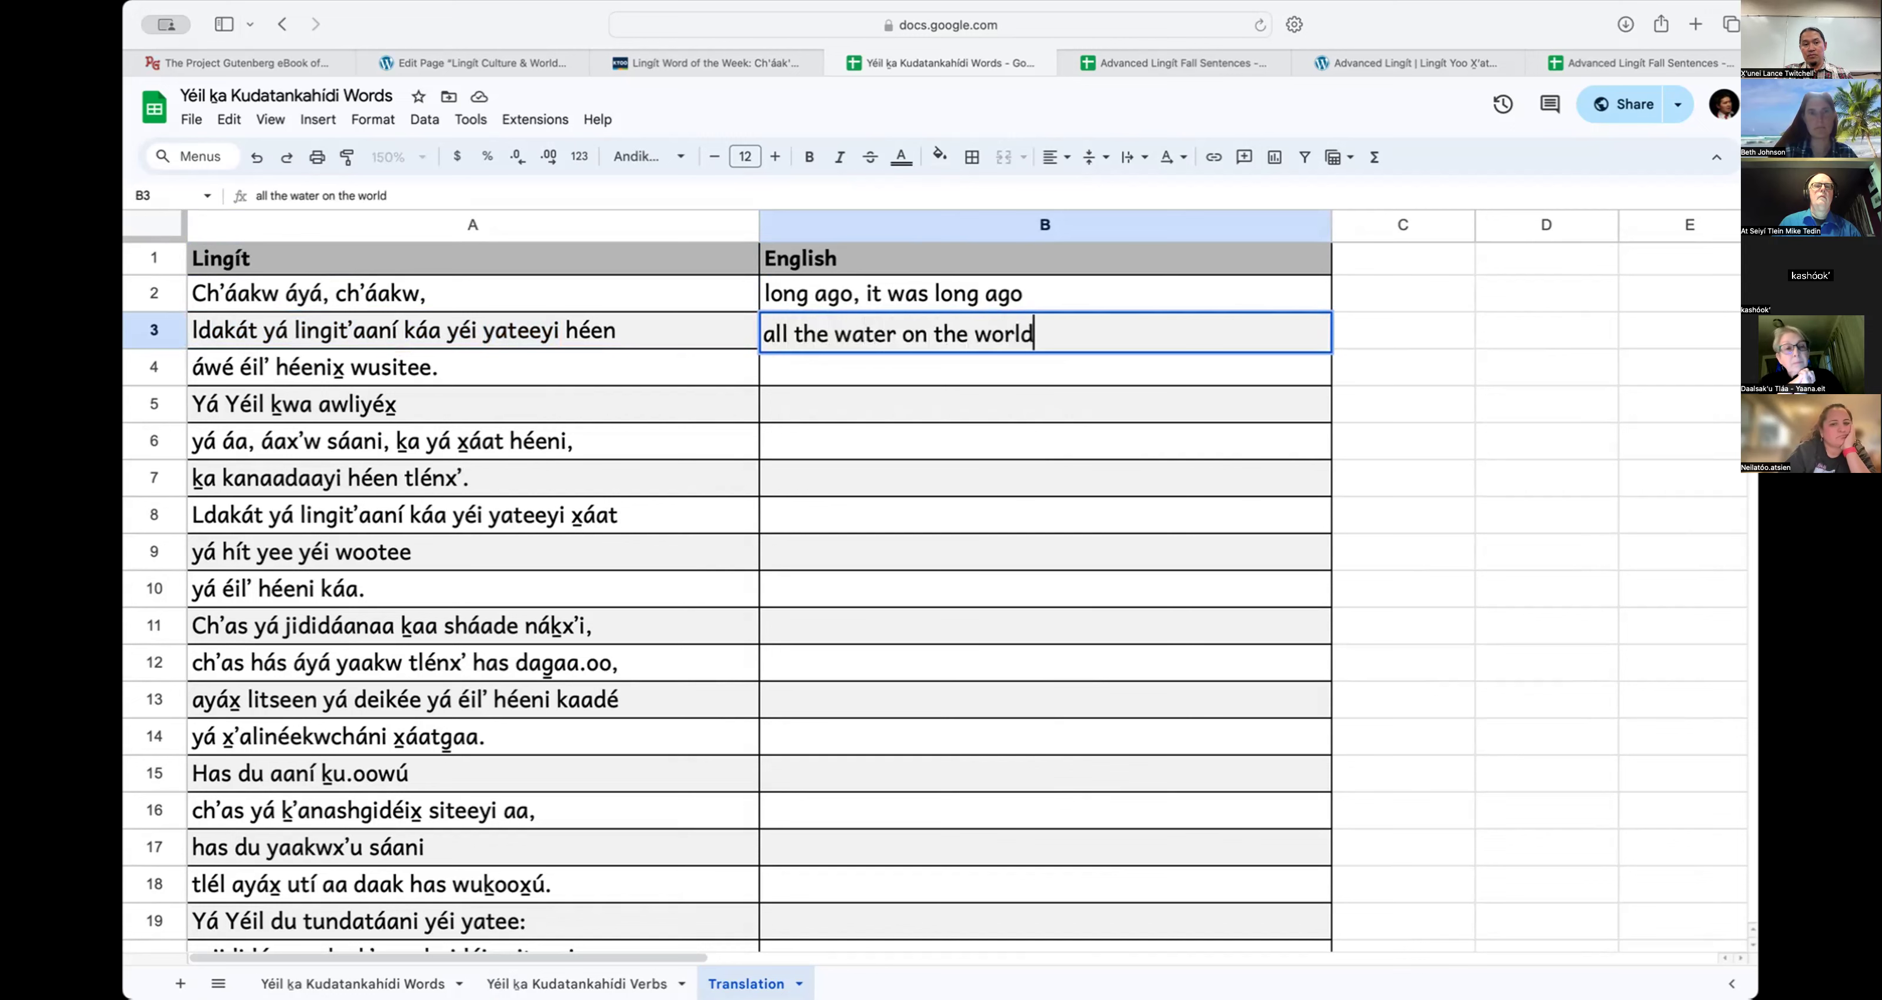
{"action": "key", "text": "Return"}
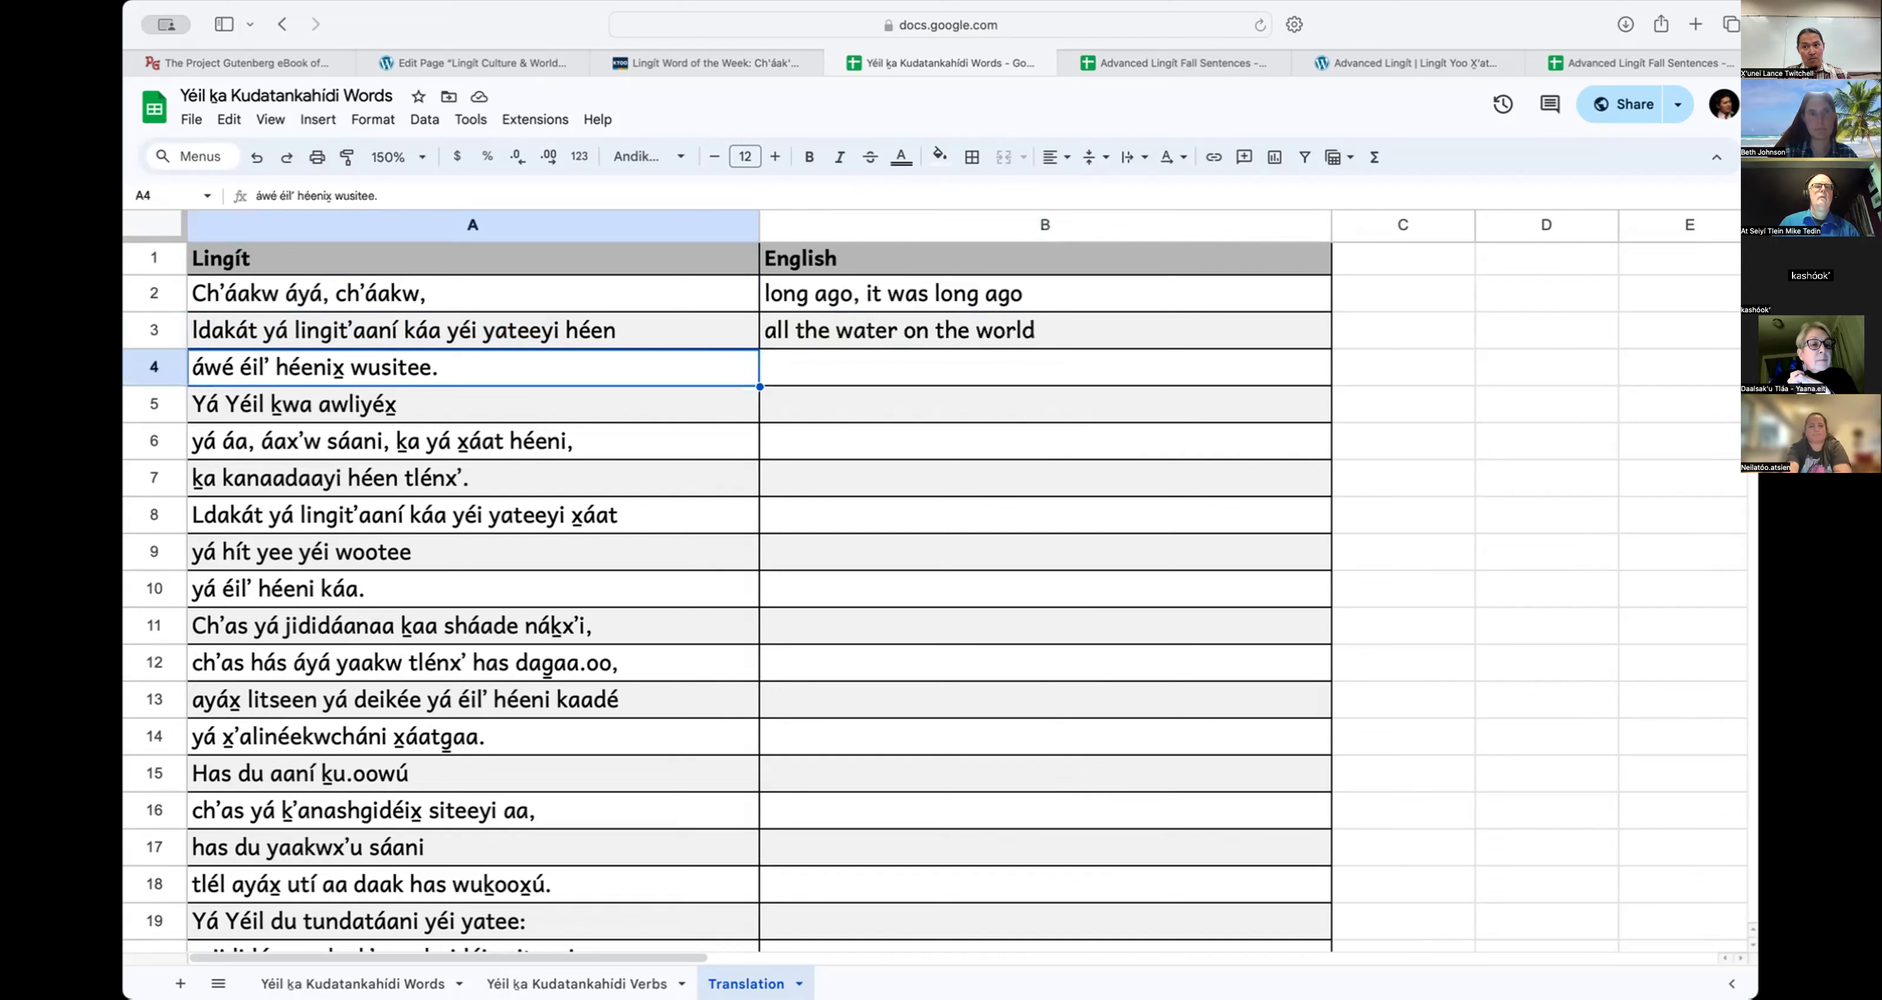
{"action": "left_click", "coordinate": [1044, 367]}
{"action": "type", "text": "was salt water"}
{"action": "key", "text": "Return"}
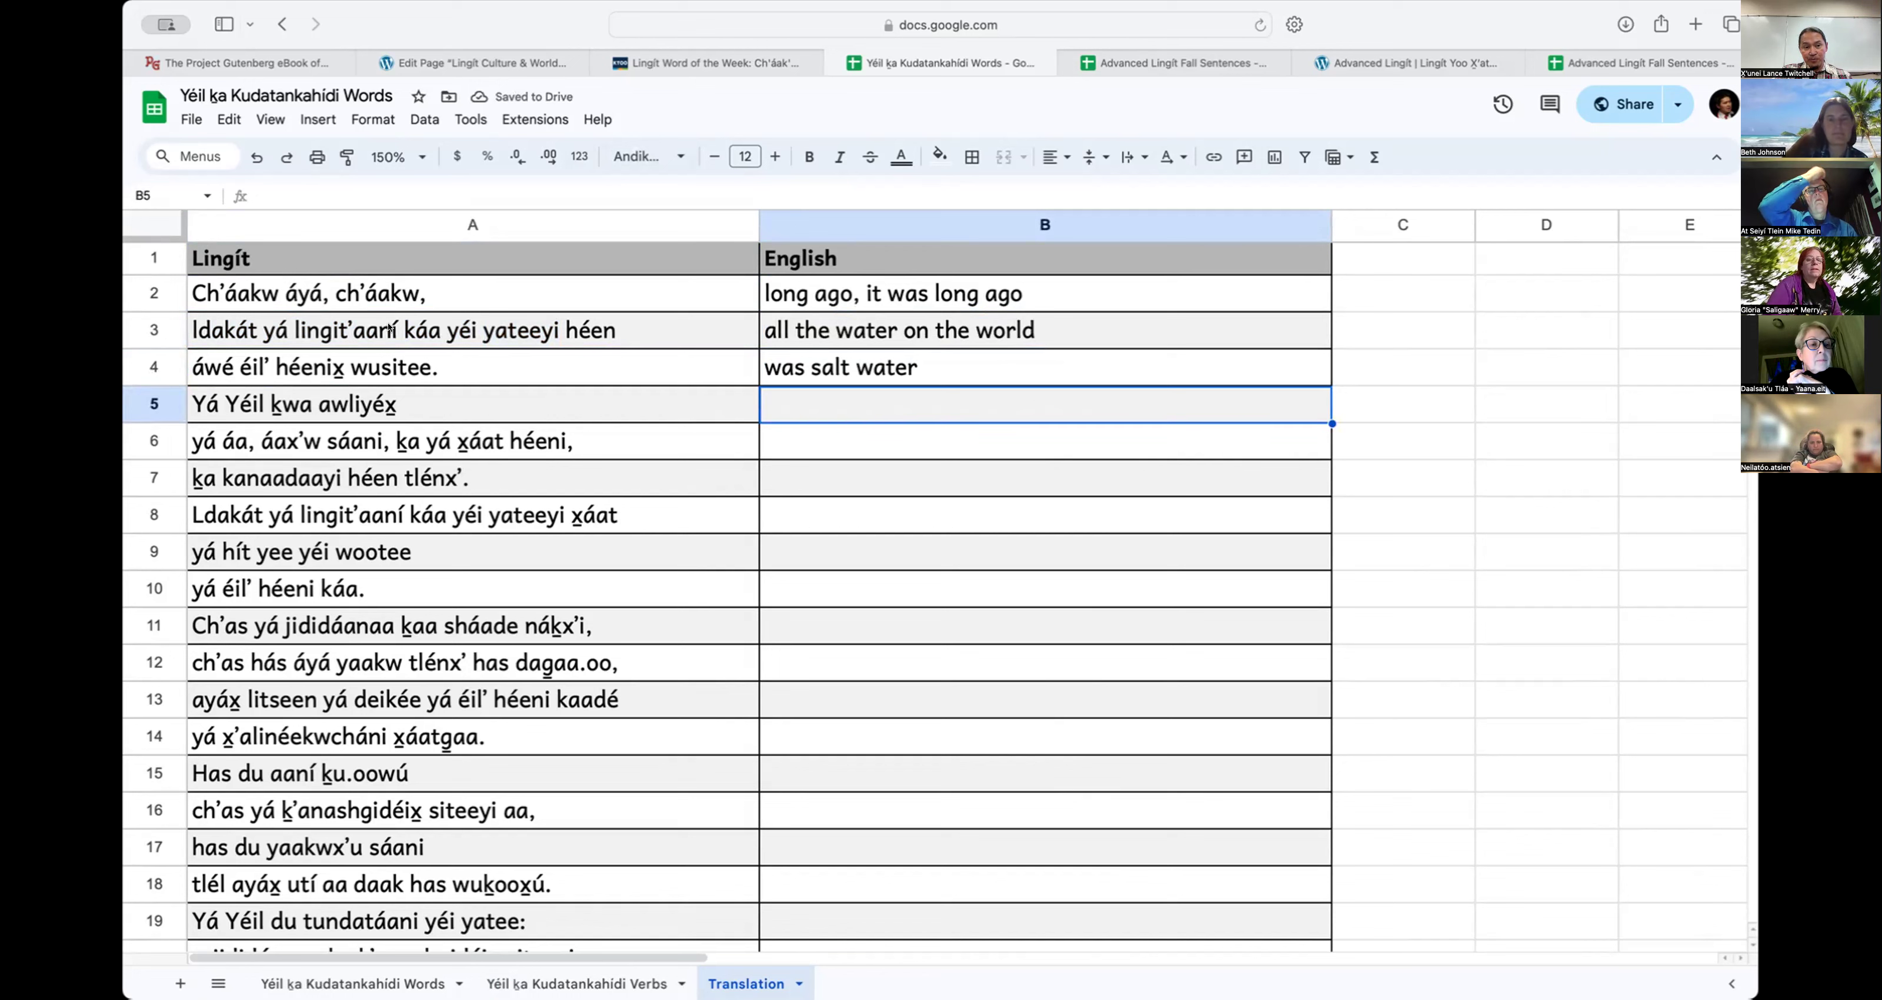
Step: Highlight the verb phrase yéi yateeyi within the Lingít line in cell A3
{"action": "left_click", "coordinate": [372, 308]}
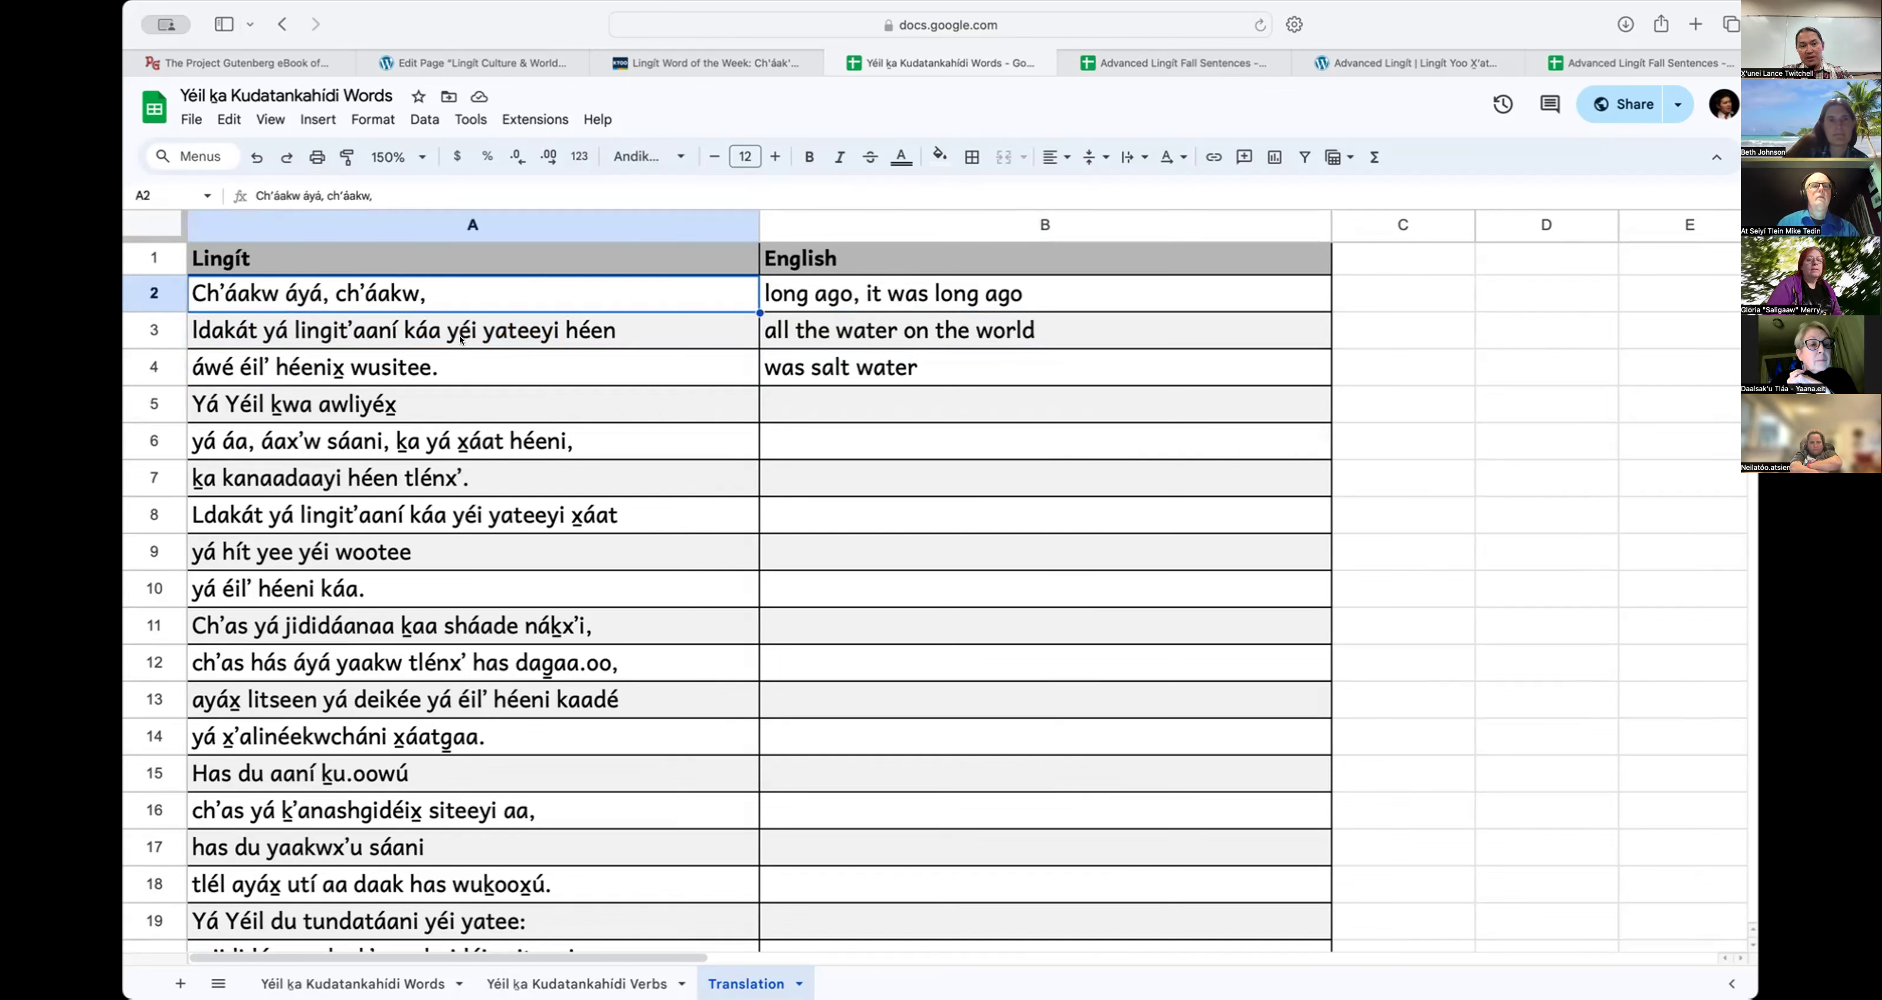
{"action": "double_click", "coordinate": [488, 338]}
{"action": "left_click_drag", "start_coordinate": [444, 325], "coordinate": [539, 325]}
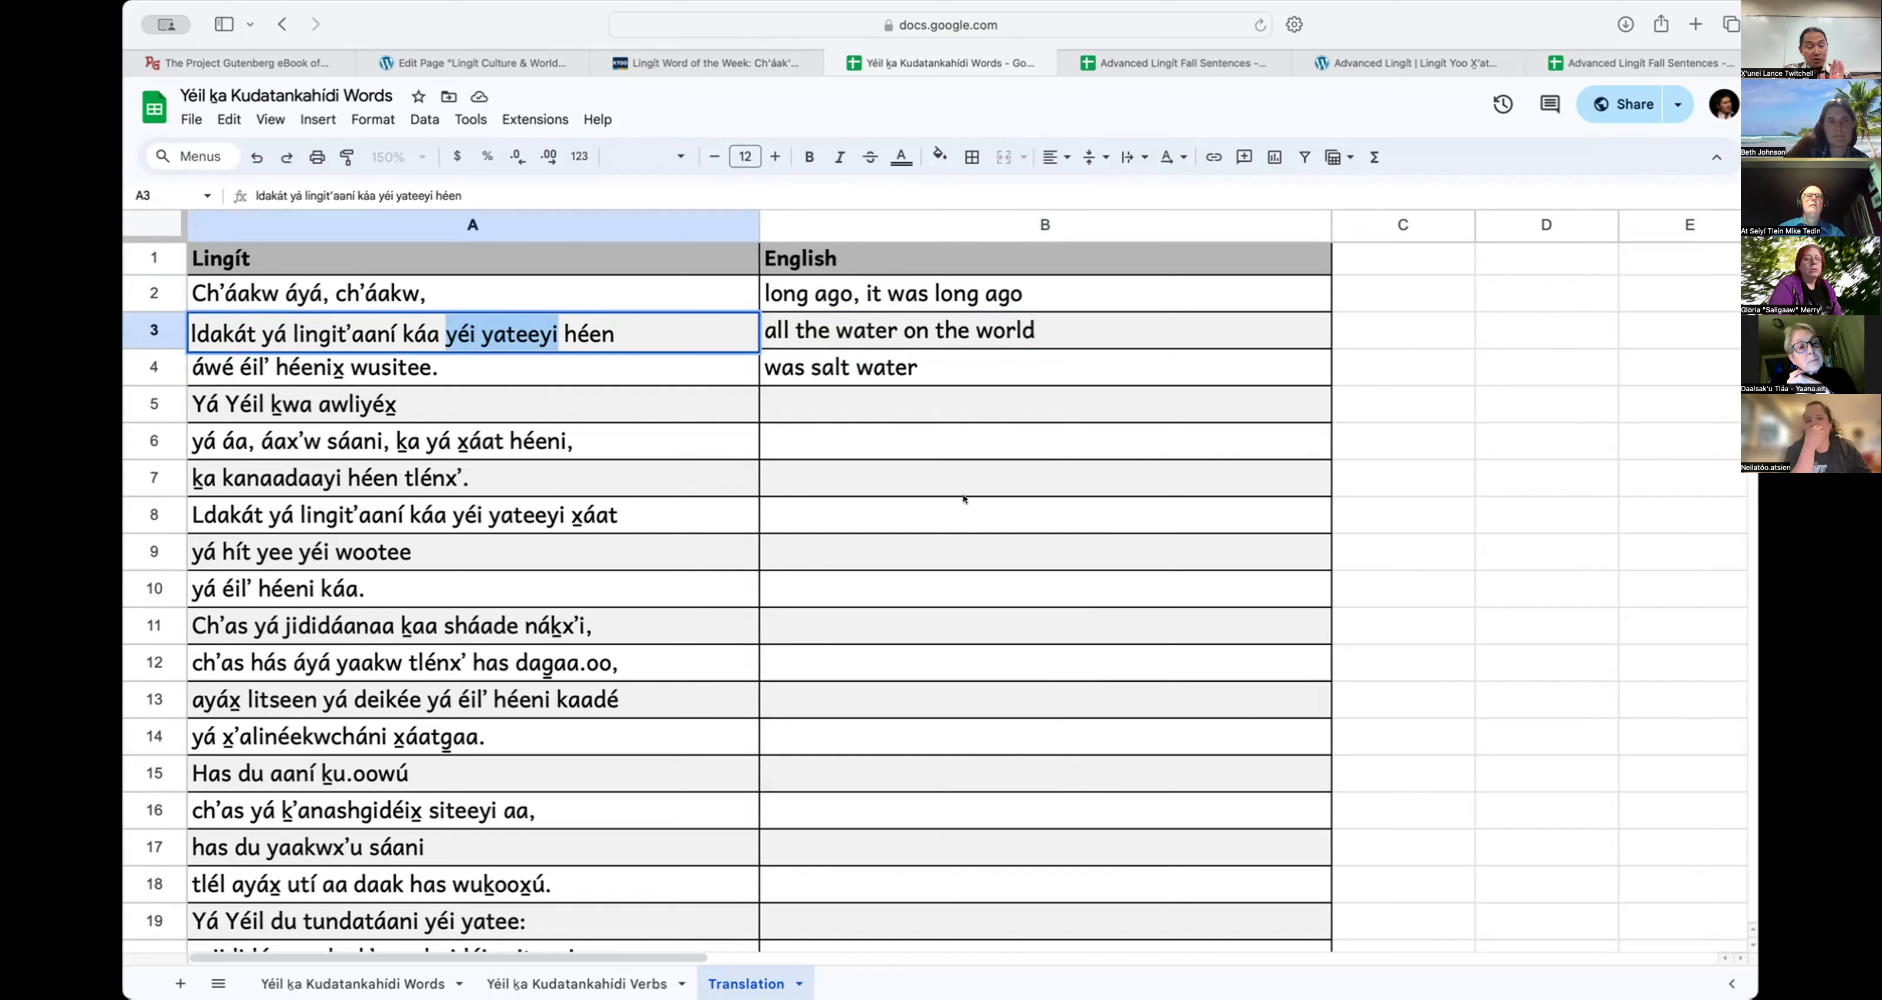
Step: Switch to the Untitled 14 document in Pages and write the example "litseeni nóoskw" below the nadáakwx’ awliyéx̱ line
{"action": "key", "text": "super+Tab"}
{"action": "scroll", "coordinate": [803, 643], "scroll_direction": "down", "scroll_amount": 15}
{"action": "left_click", "coordinate": [852, 588]}
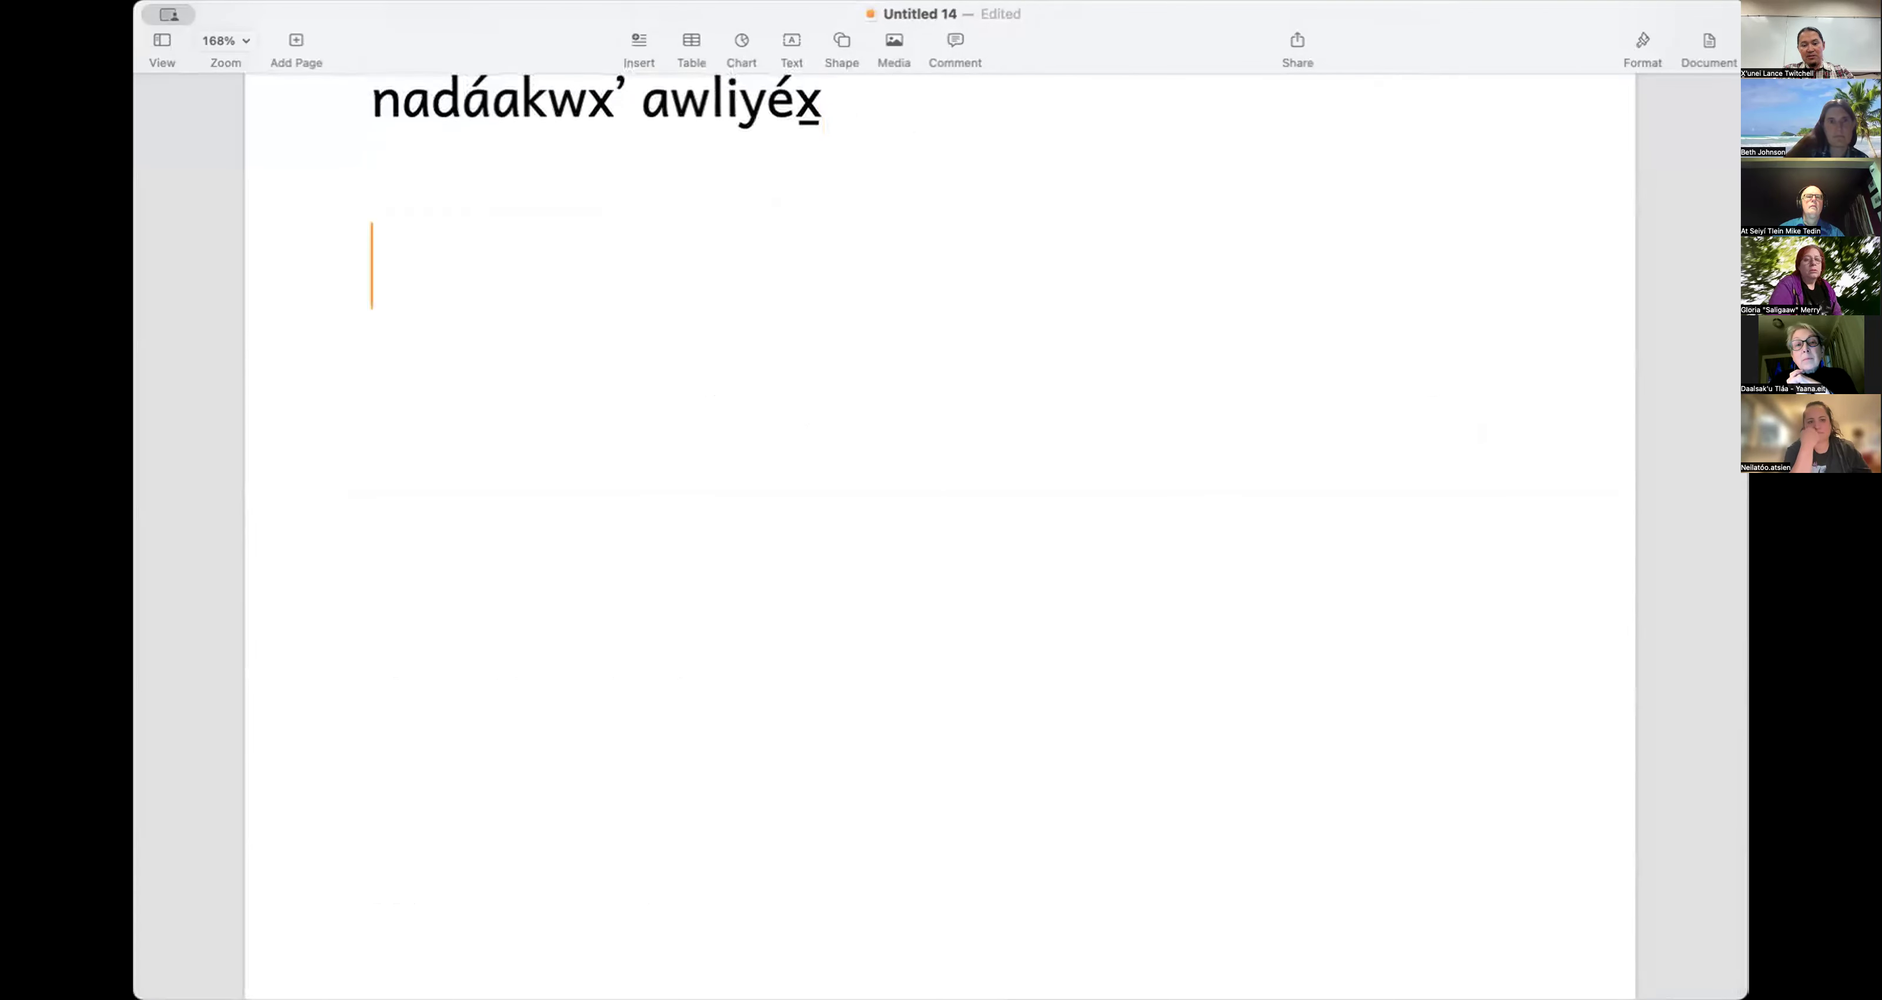
{"action": "type", "text": "litseen"}
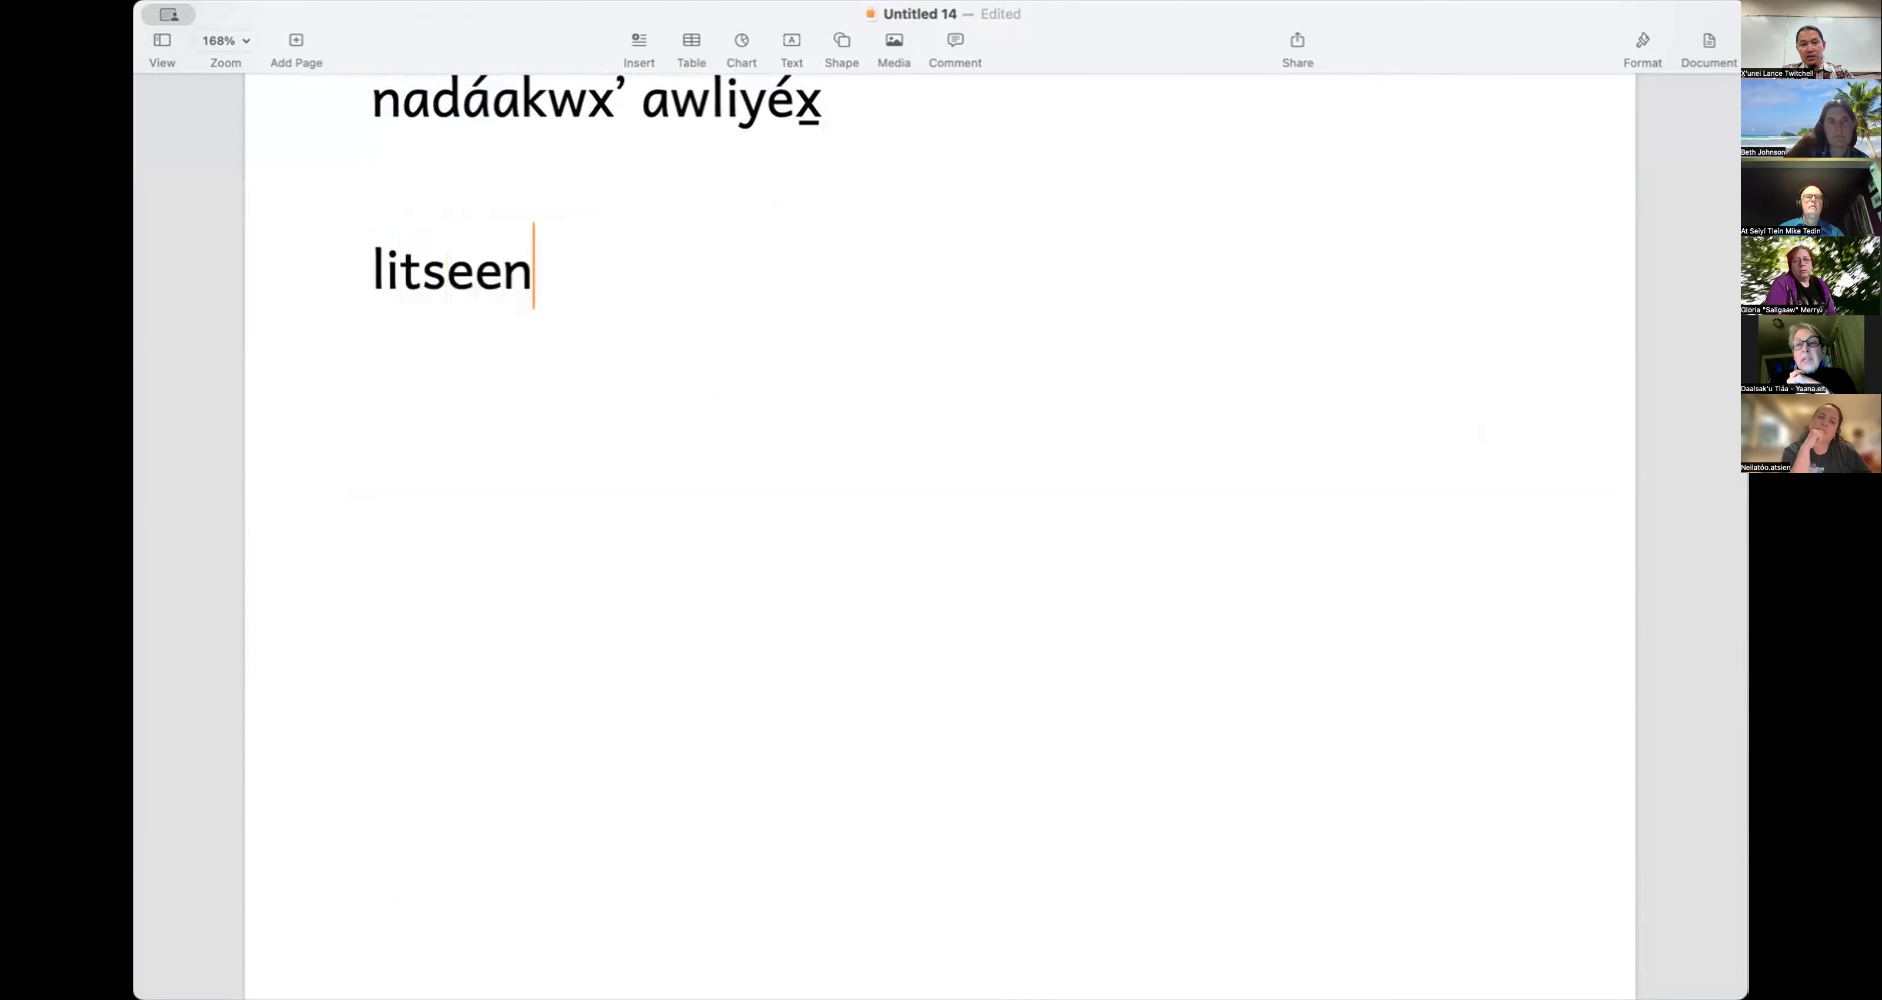
{"action": "type", "text": "i"}
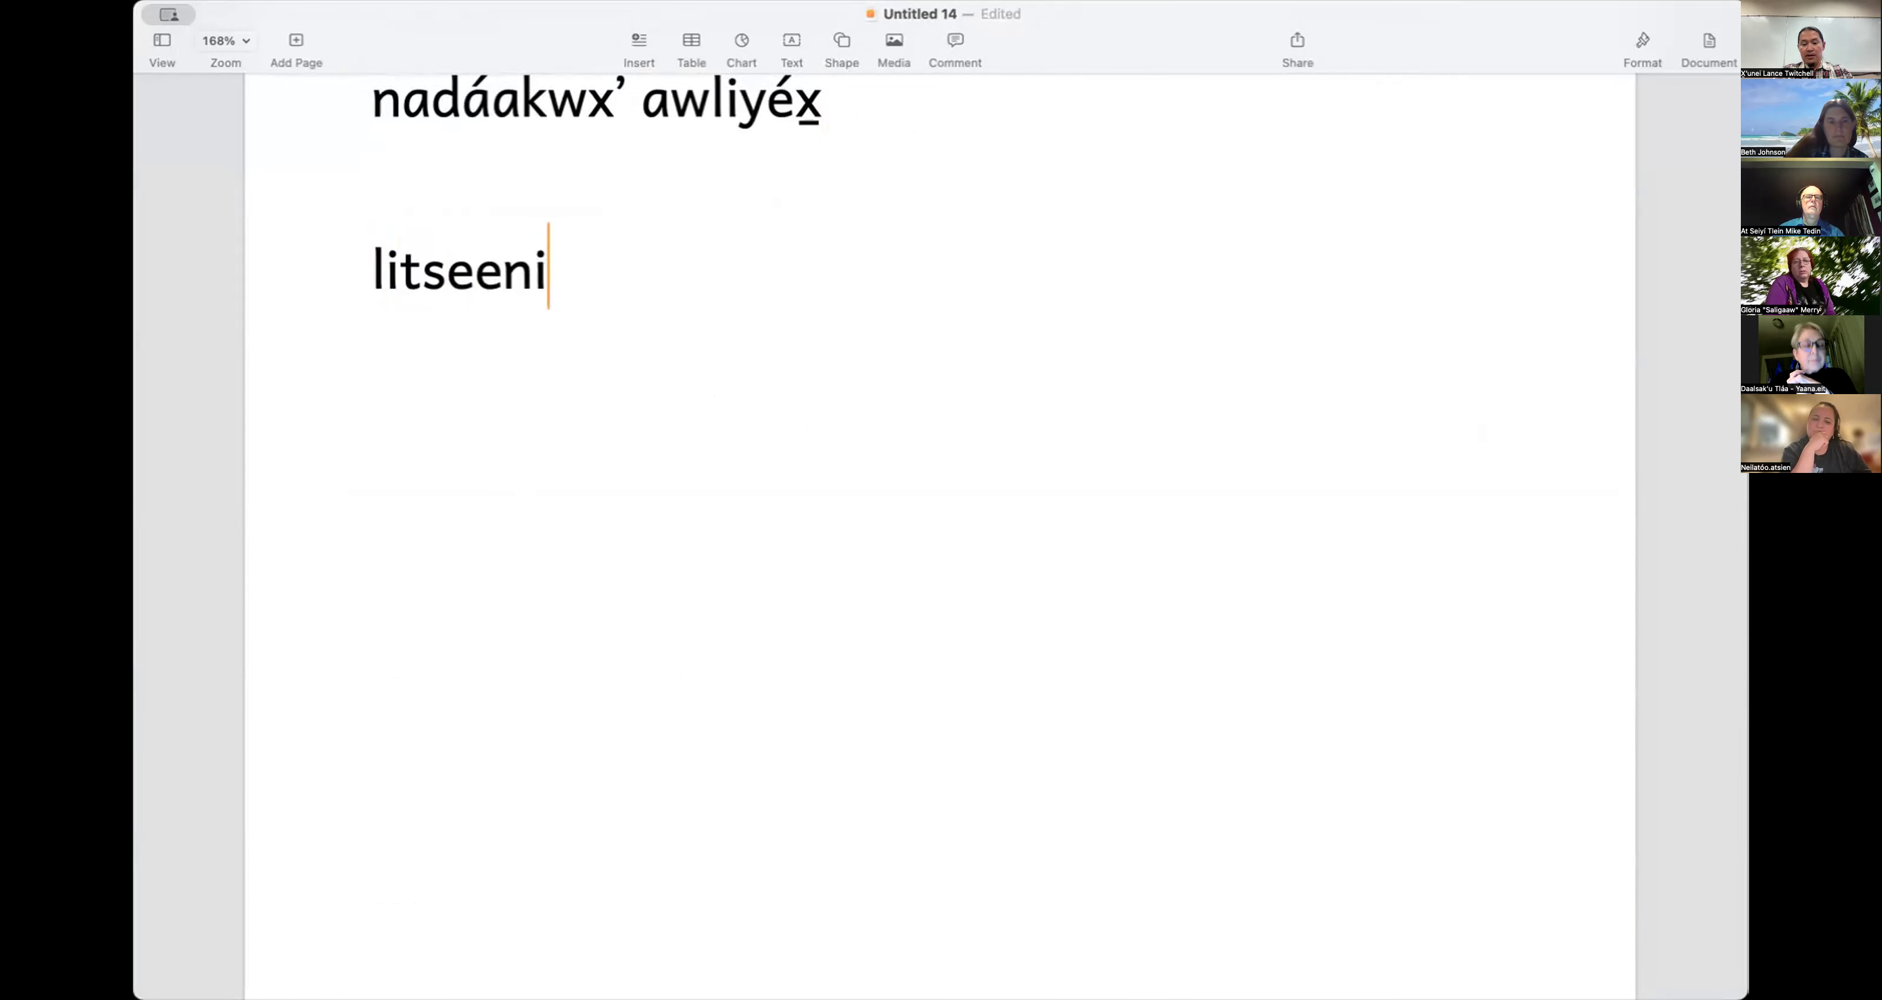
{"action": "type", "text": " nóoskw"}
{"action": "key", "text": "Return"}
{"action": "key", "text": "Return"}
Step: Add the examples "licháni téel" and "yak’éiyi dóosh" on separate lines below litseeni nóoskw
{"action": "type", "text": "lichán"}
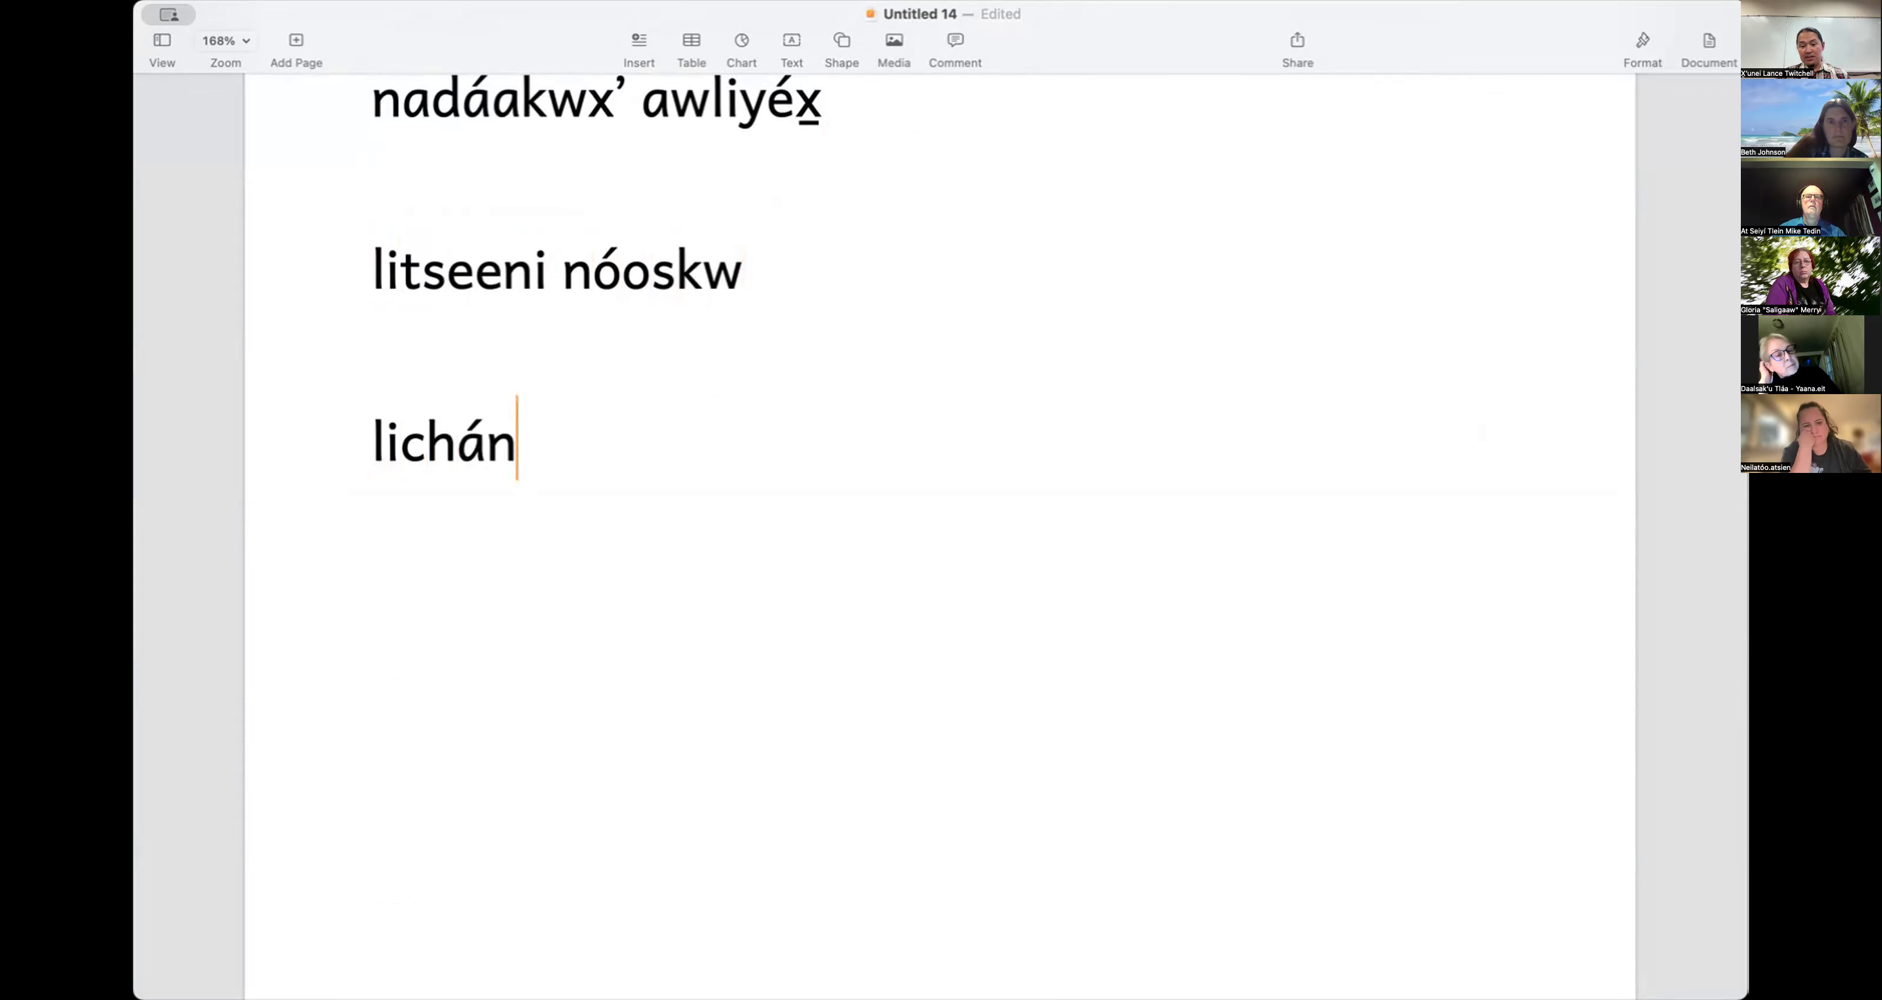
{"action": "type", "text": "i téel"}
{"action": "key", "text": "Return"}
{"action": "key", "text": "Return"}
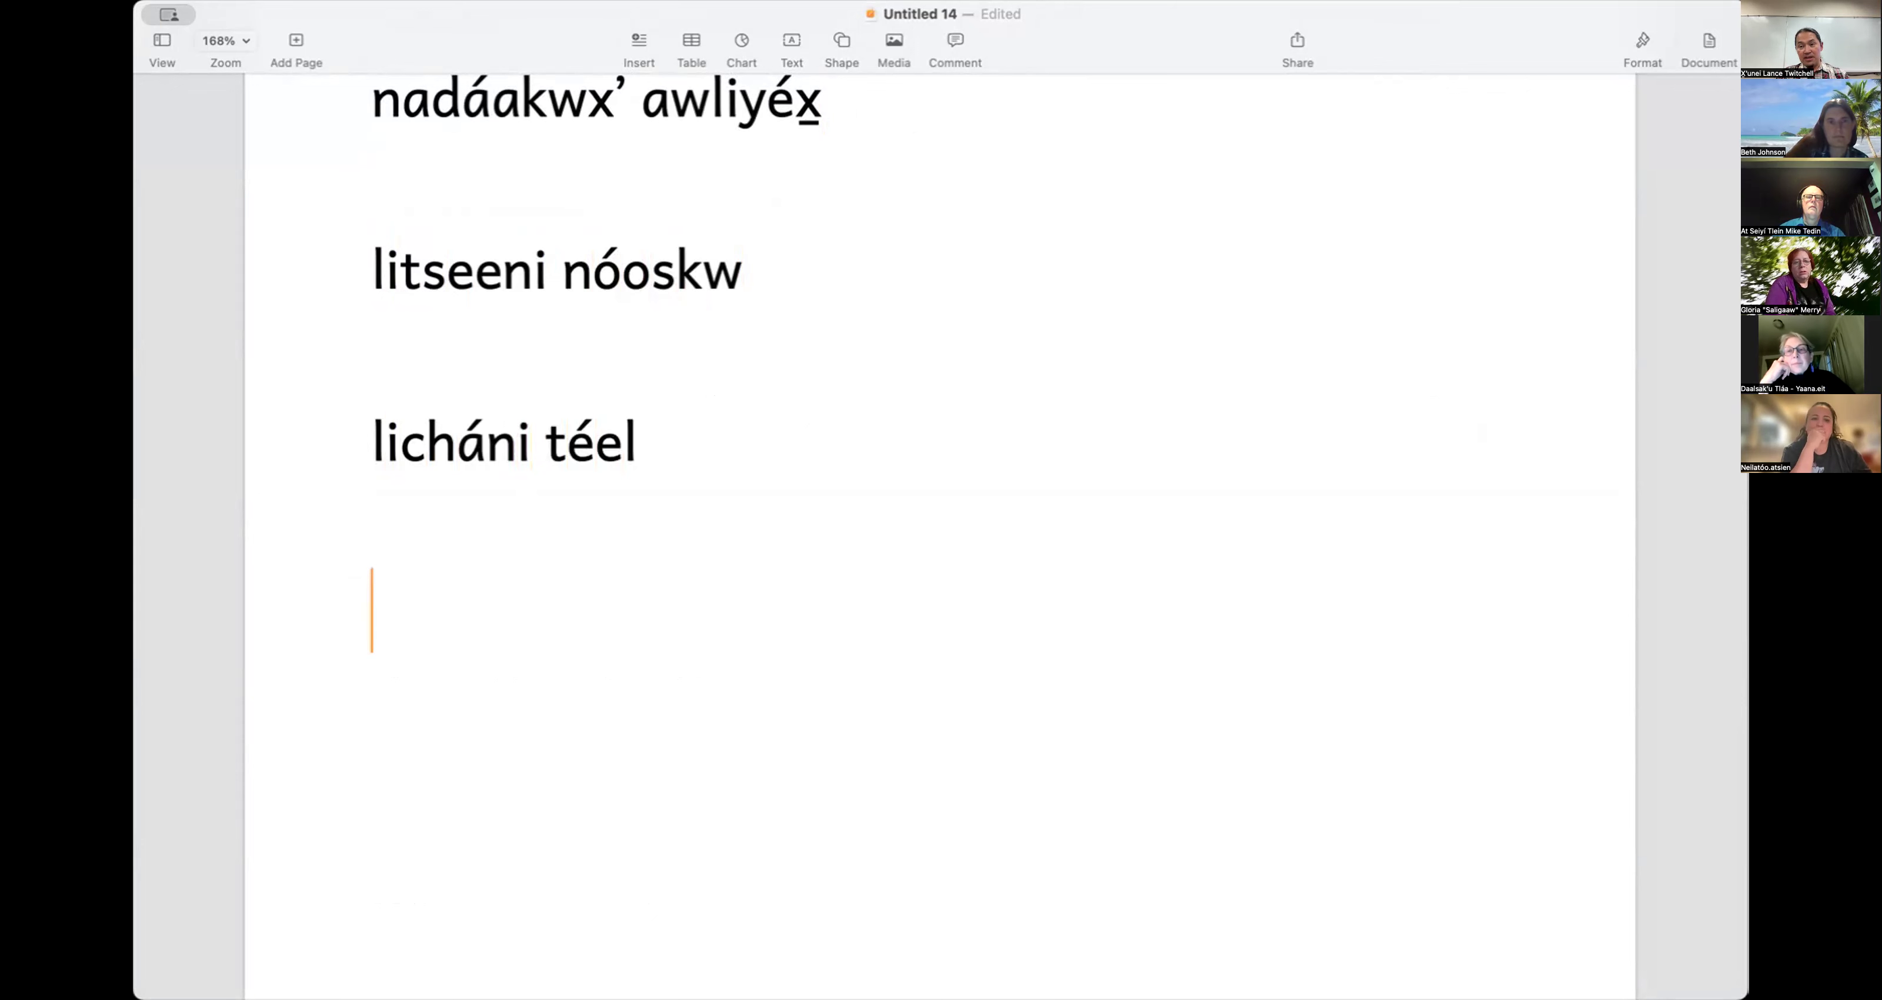
{"action": "type", "text": "yak’éi"}
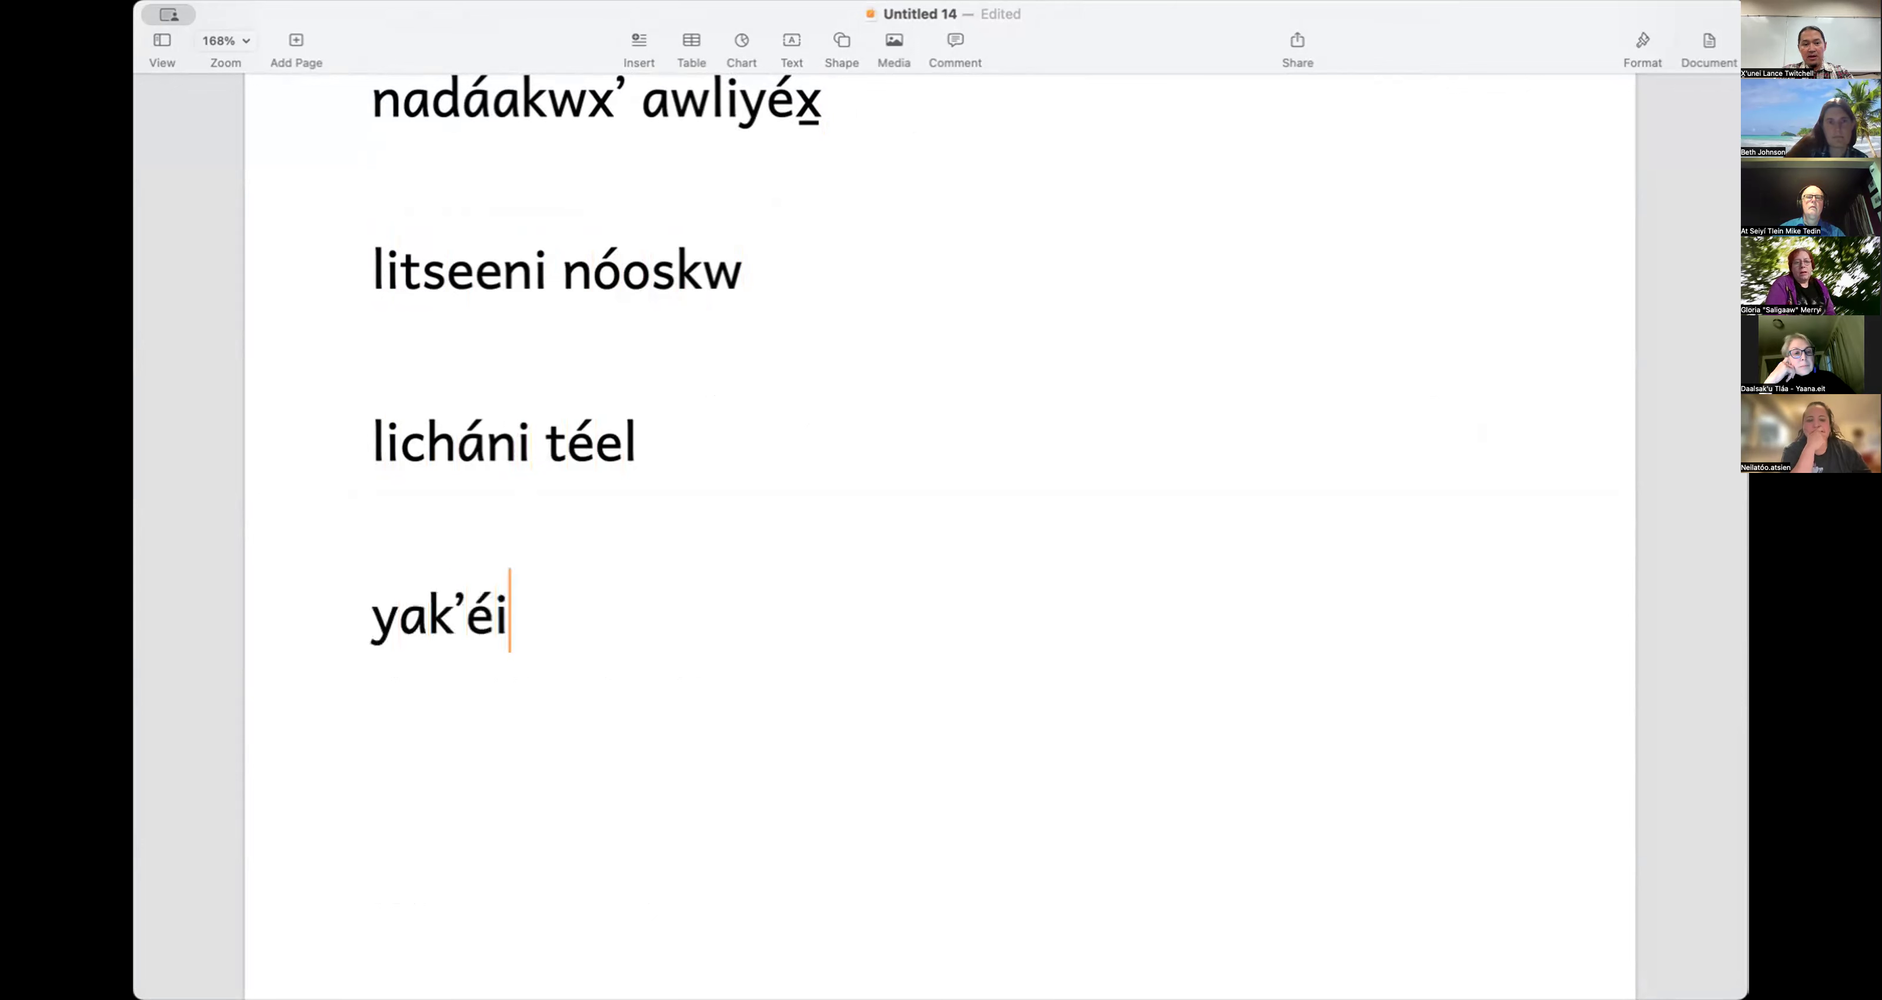
{"action": "type", "text": "yi dóosh"}
{"action": "key", "text": "Return"}
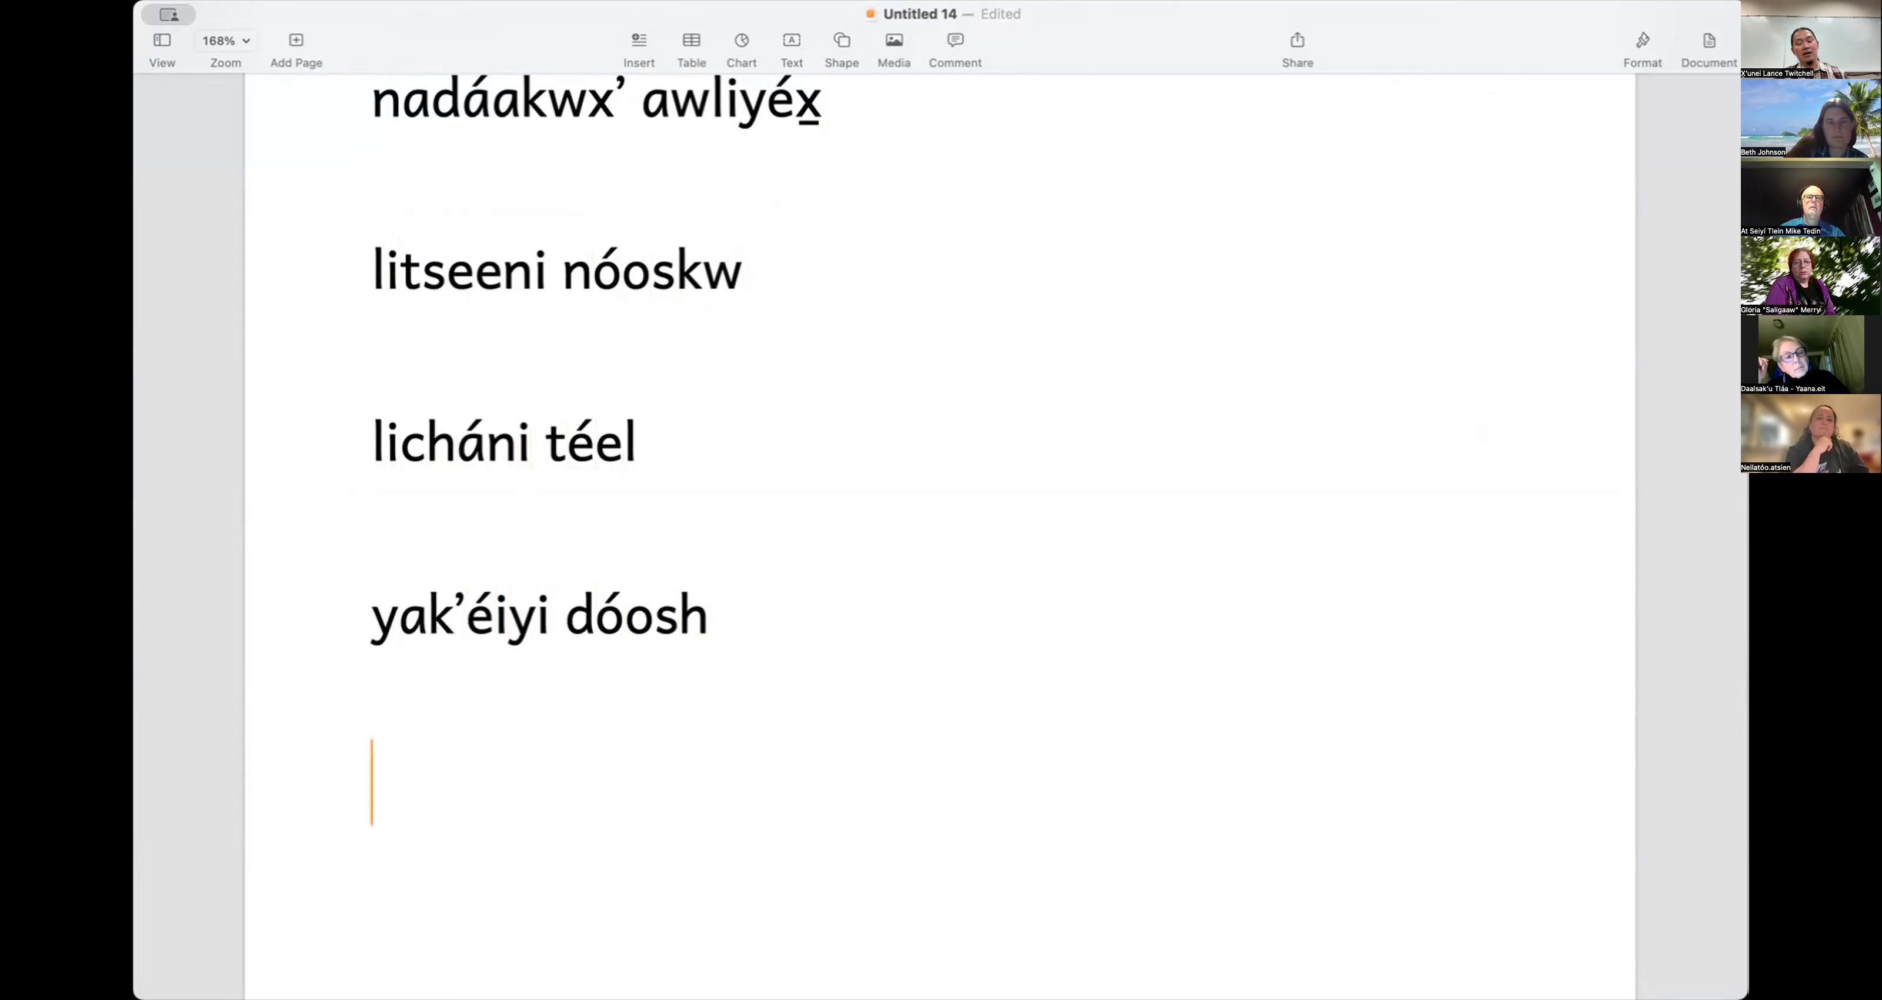
Step: Begin another example line below yak’éiyi dóosh with "wulich"
{"action": "type", "text": "wil;"}
{"action": "key", "text": "BackSpace"}
{"action": "key", "text": "BackSpace"}
{"action": "key", "text": "BackSpace"}
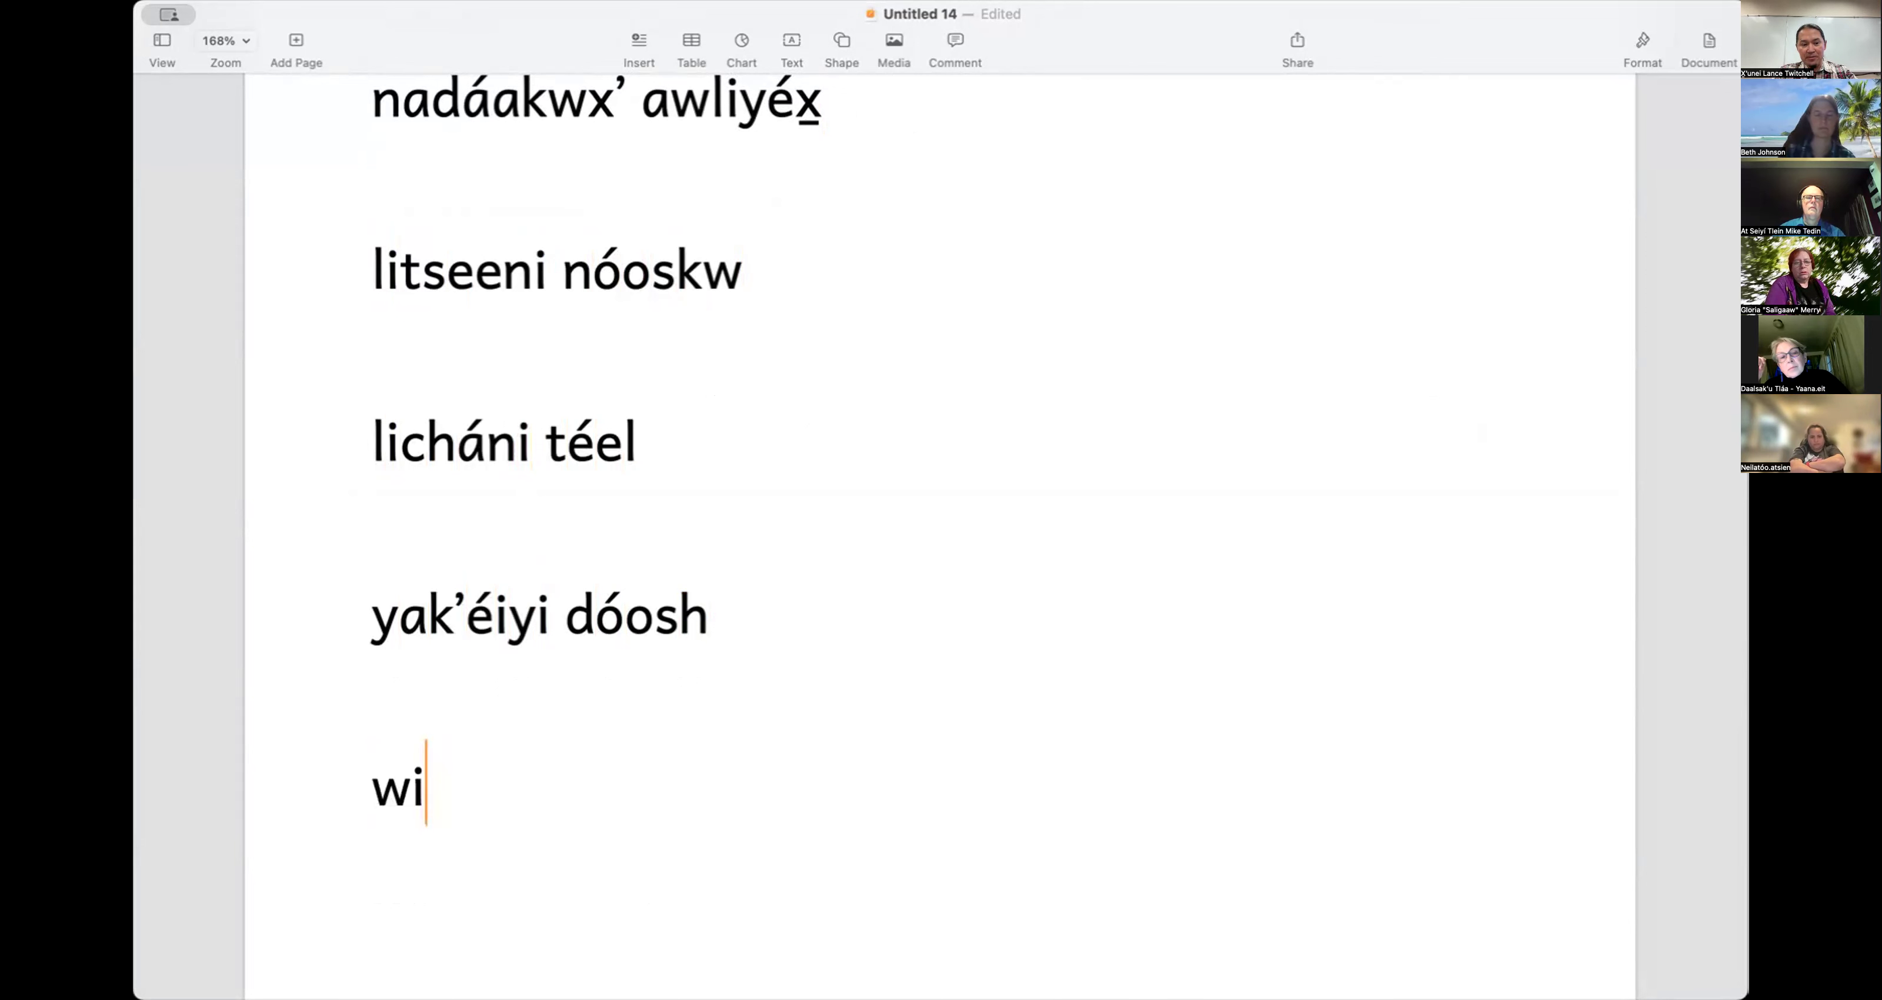
{"action": "type", "text": "ulich’éč"}
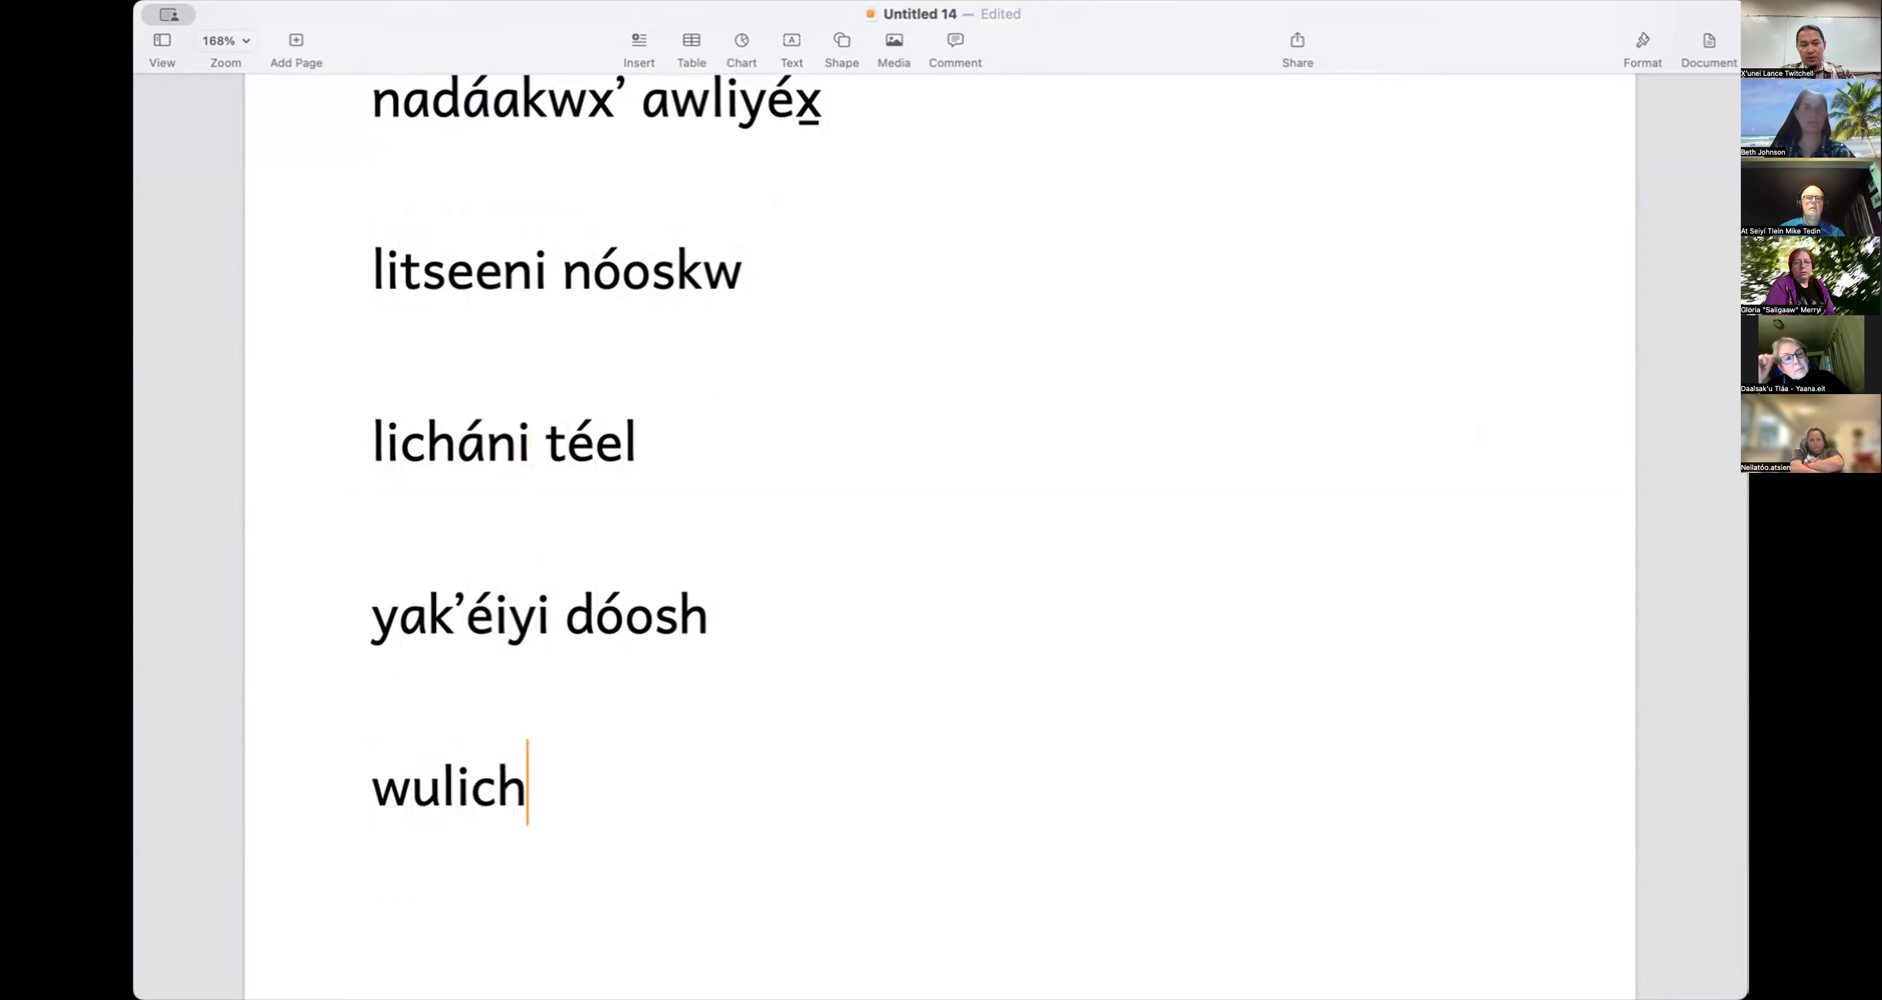